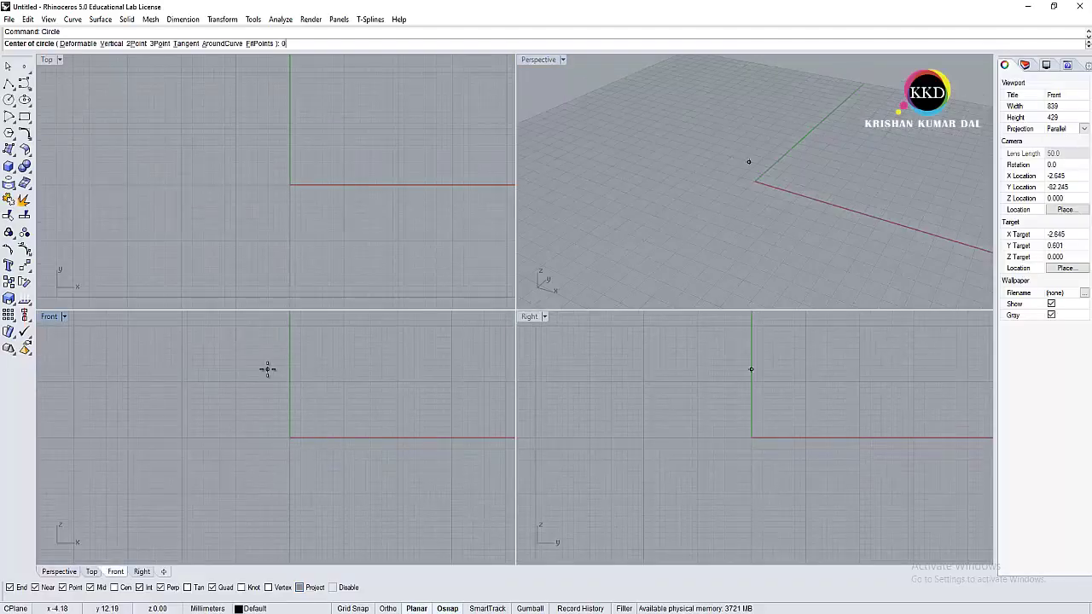
Step: Make the circle radius 8.5, offset it outward, and check the outer circle's length
key("Return")
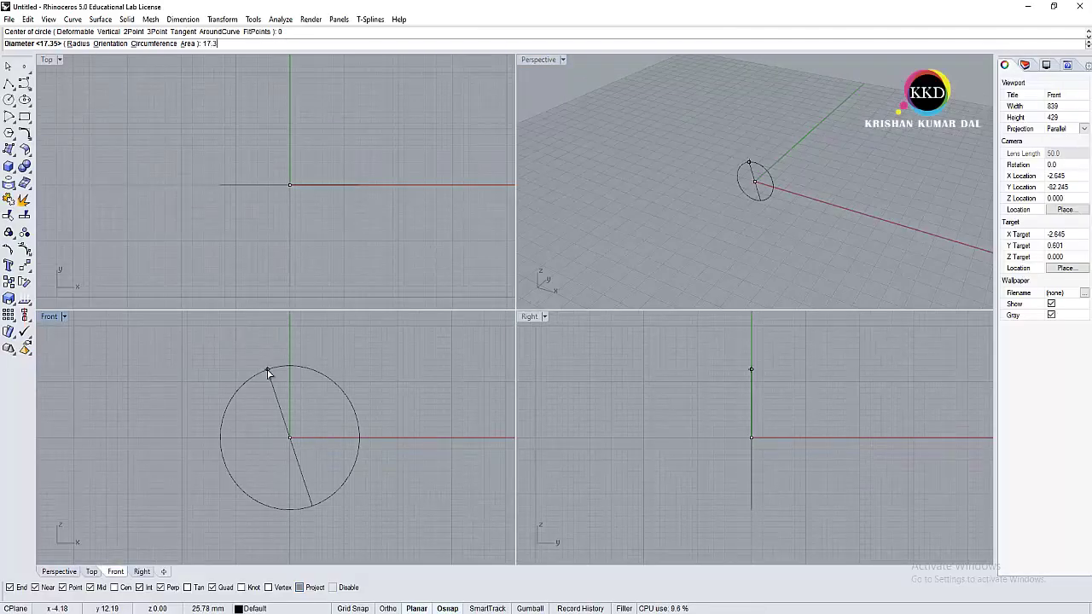
type("8.5")
key("Return")
type("offset")
key("Return")
left_click(287, 390)
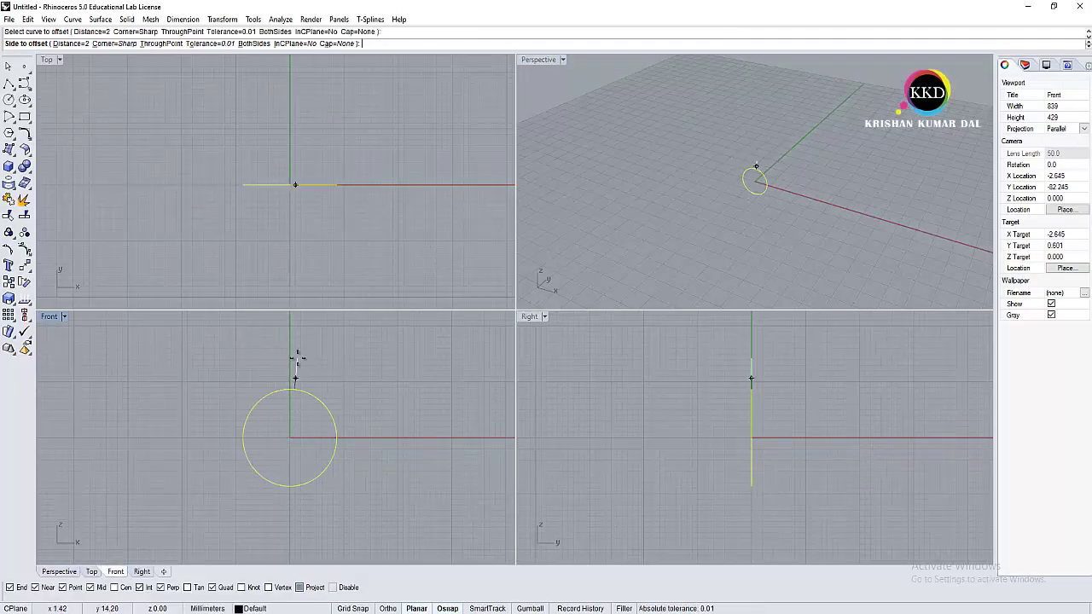
left_click(305, 365)
type("length")
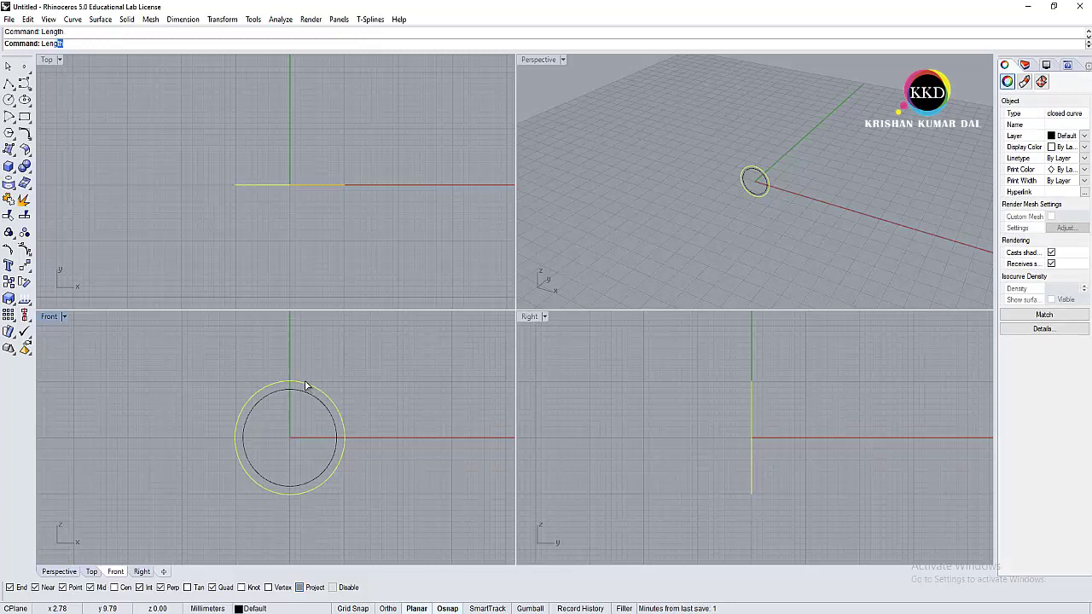
key("Return")
Step: Draw a 100-unit horizontal line centred at the origin in the Top view
right_click_drag(249, 175, 236, 206)
type("l")
key("Return")
left_click(188, 142)
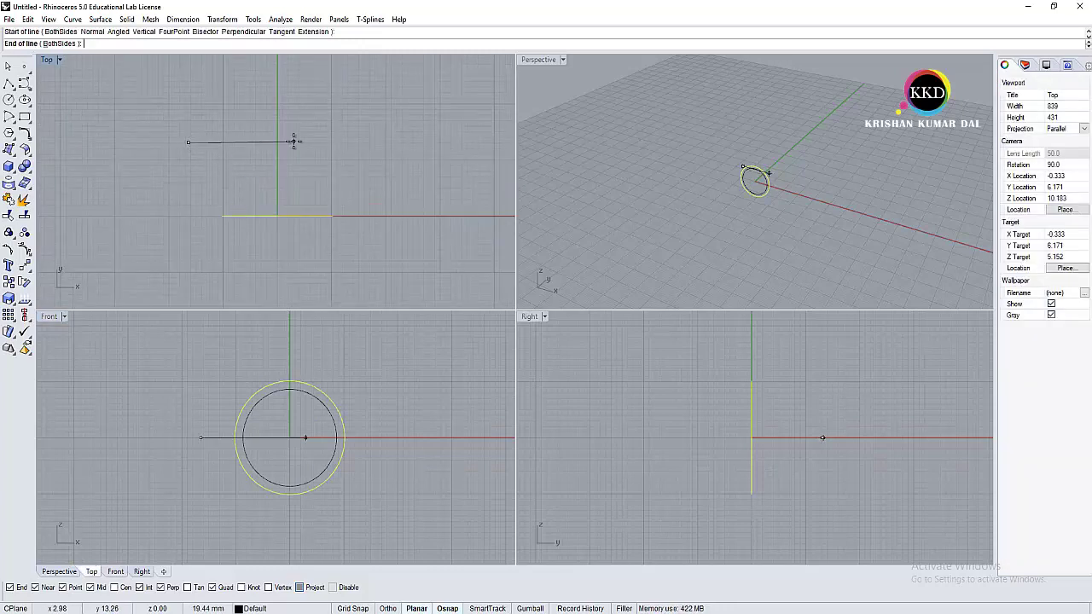
type("100")
key("Return")
scroll(317, 198, "down", 2)
right_click_drag(290, 201, 270, 206)
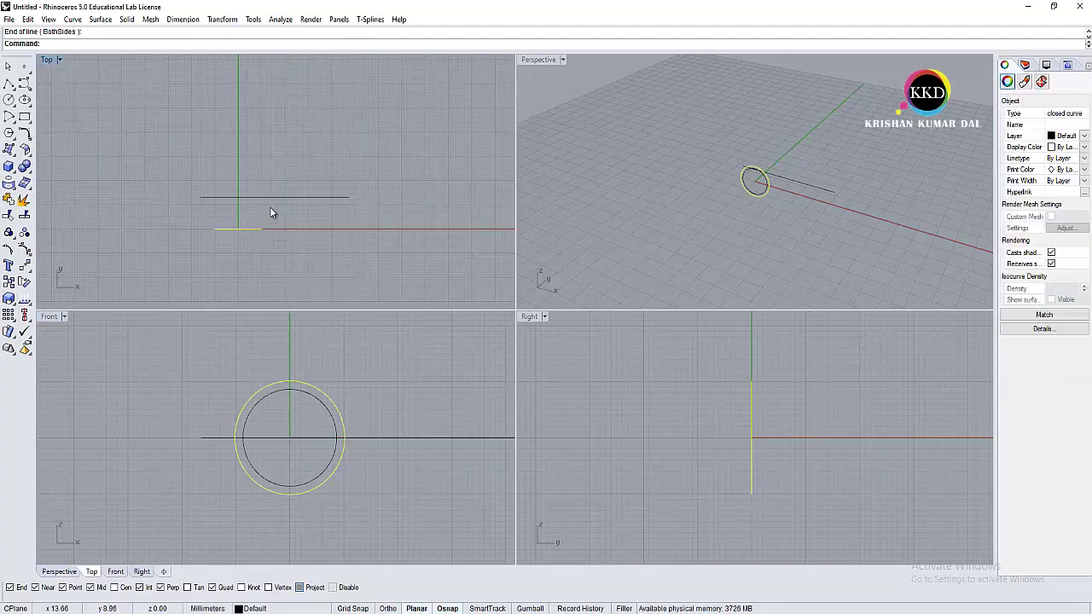
key("Escape")
key("Return")
Step: Move the horizontal line higher in the Top view
key("Escape")
scroll(241, 219, "up", 2)
left_click(240, 219)
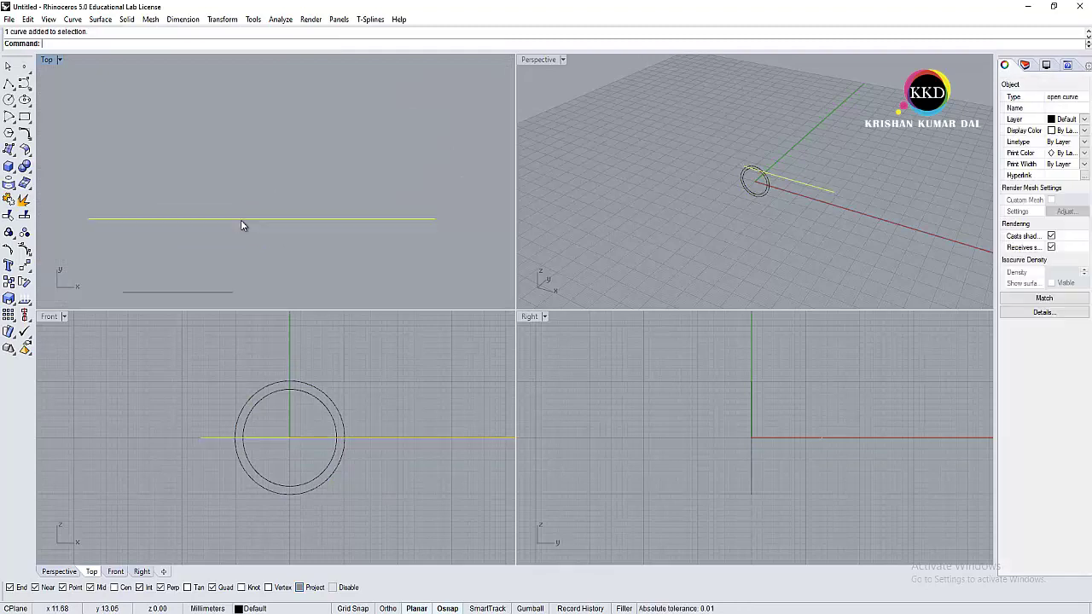
left_click_drag(241, 219, 240, 195)
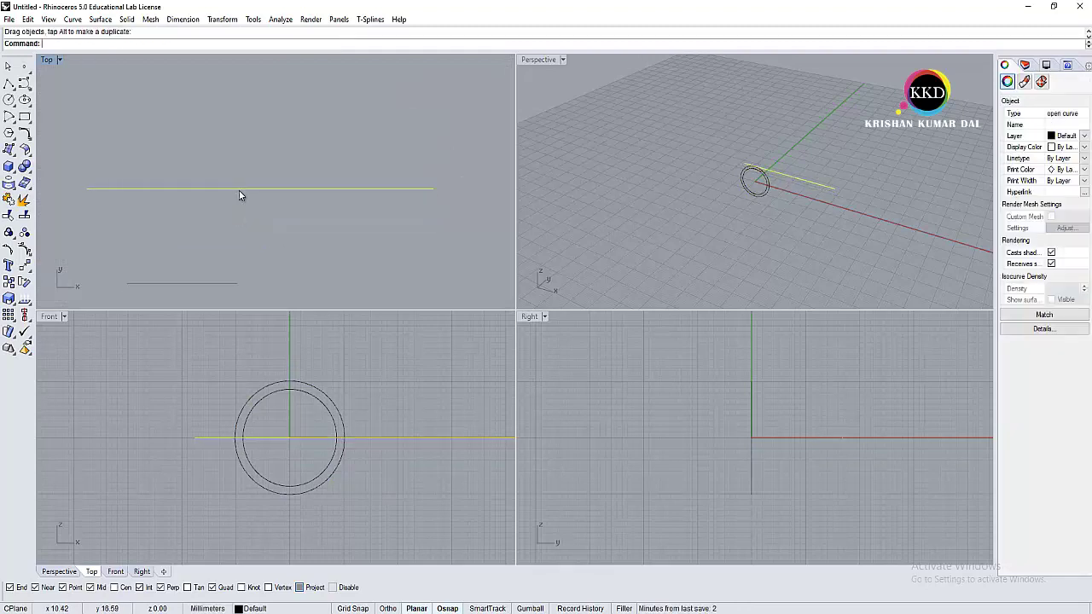
Step: Divide the horizontal line into 7 equal segments
type("Divide")
key("Return")
key("Return")
scroll(210, 212, "up", 4)
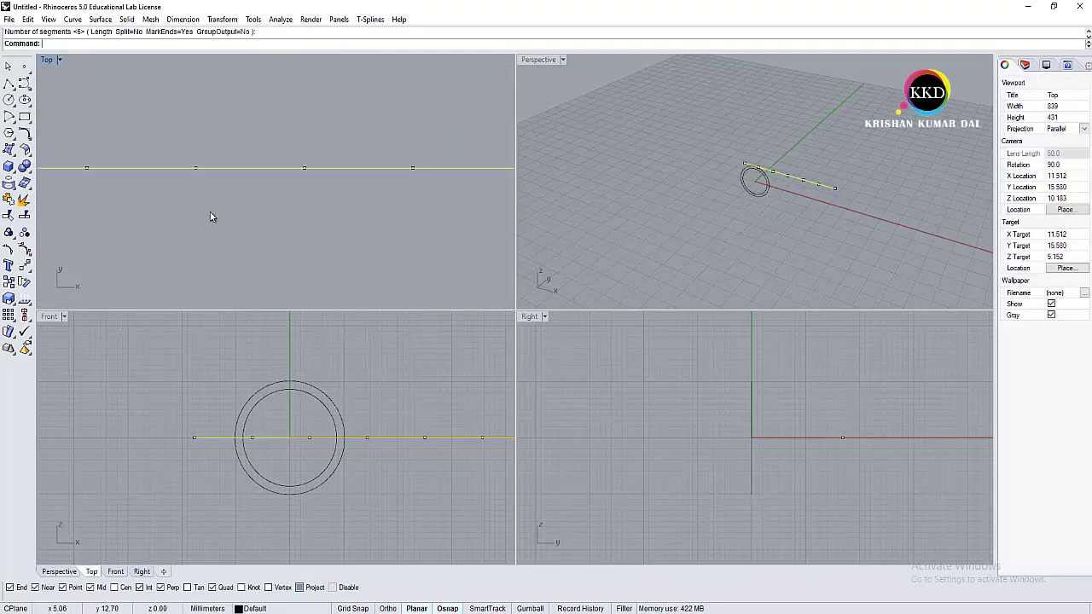
right_click_drag(209, 212, 429, 215)
scroll(255, 251, "down", 2)
scroll(218, 227, "down", 2)
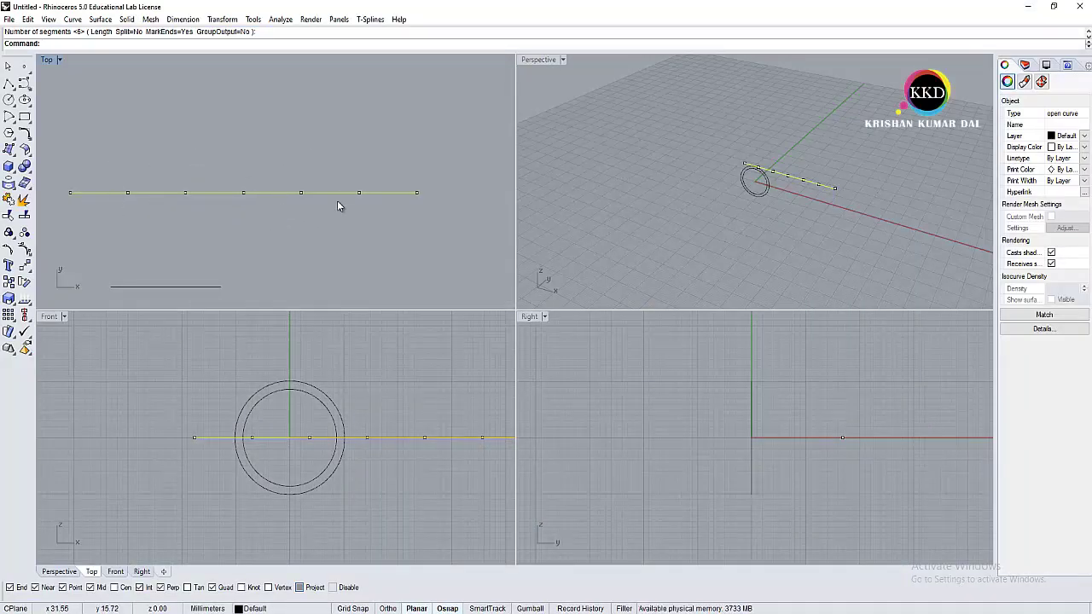
type("7")
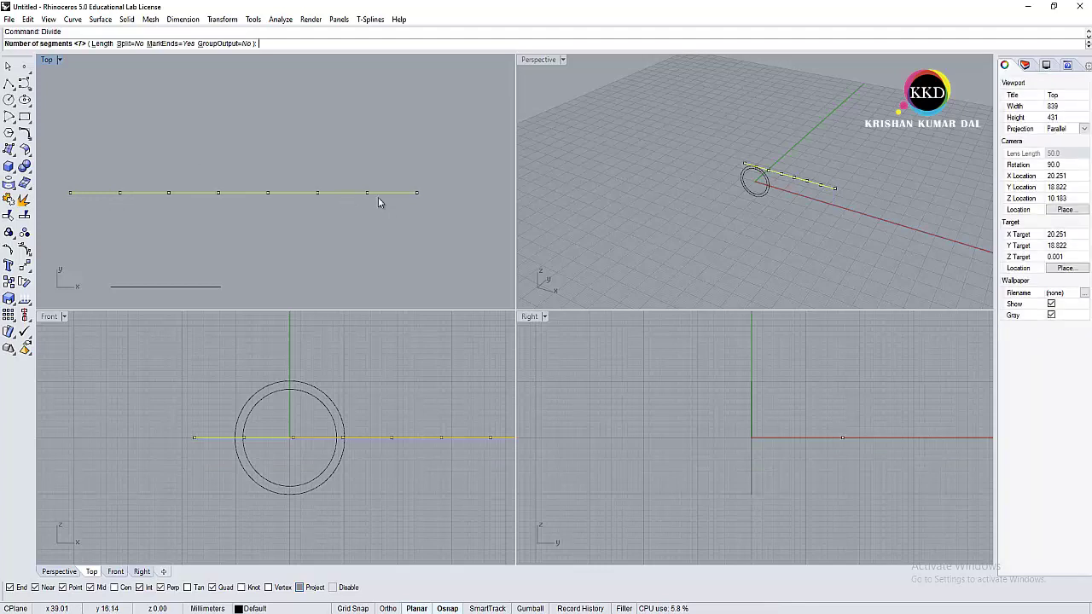
key("Return")
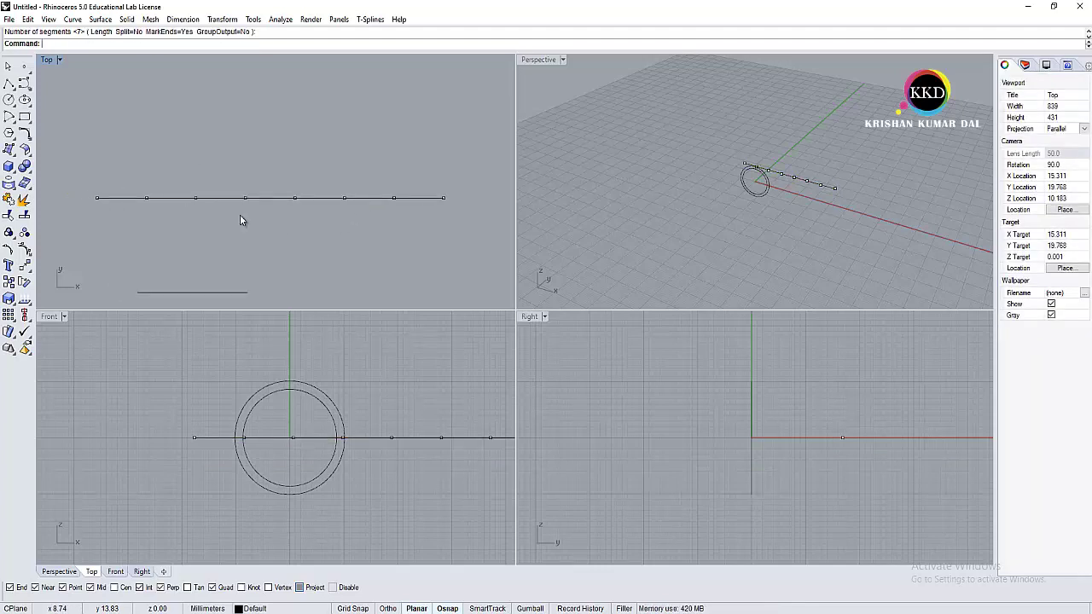
Step: Delete the division points from the 7-segment divide
left_click(99, 199)
left_click(447, 200)
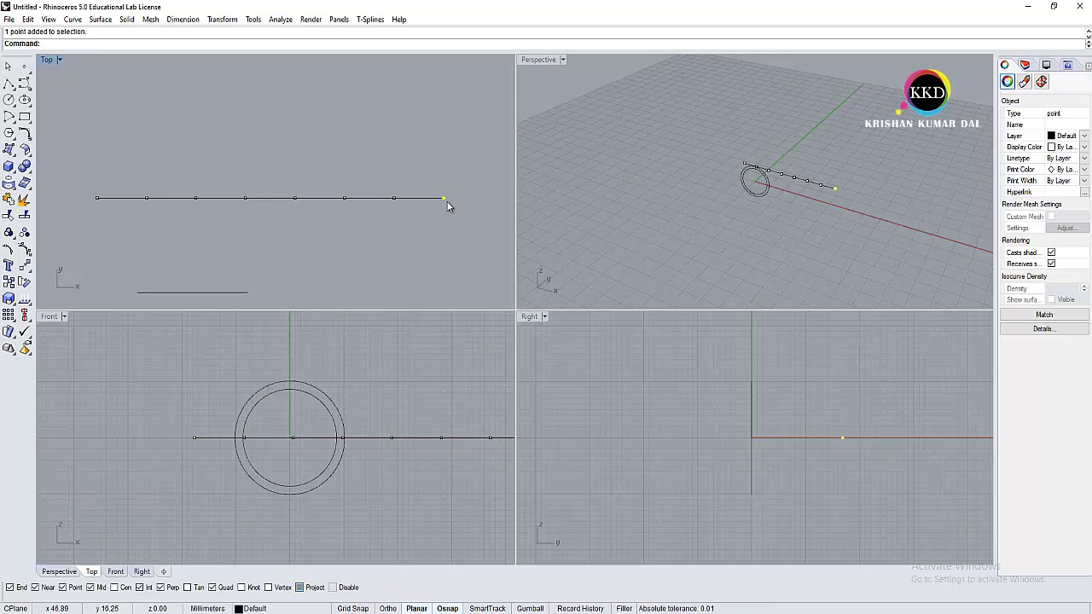
left_click_drag(106, 161, 411, 242)
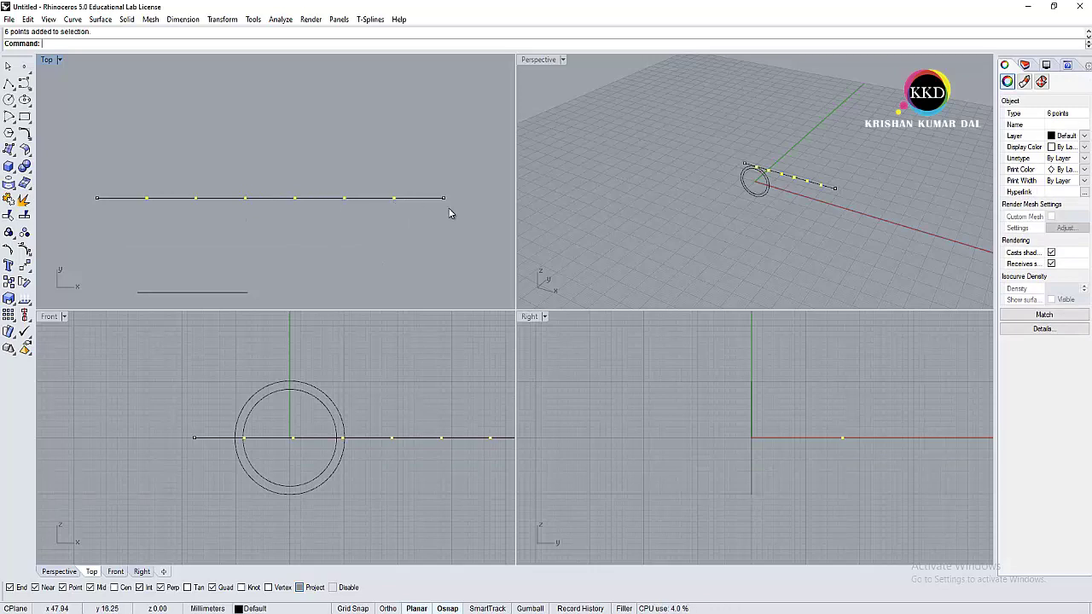
left_click_drag(73, 166, 283, 227)
left_click_drag(282, 167, 519, 247, "shift")
key("Delete")
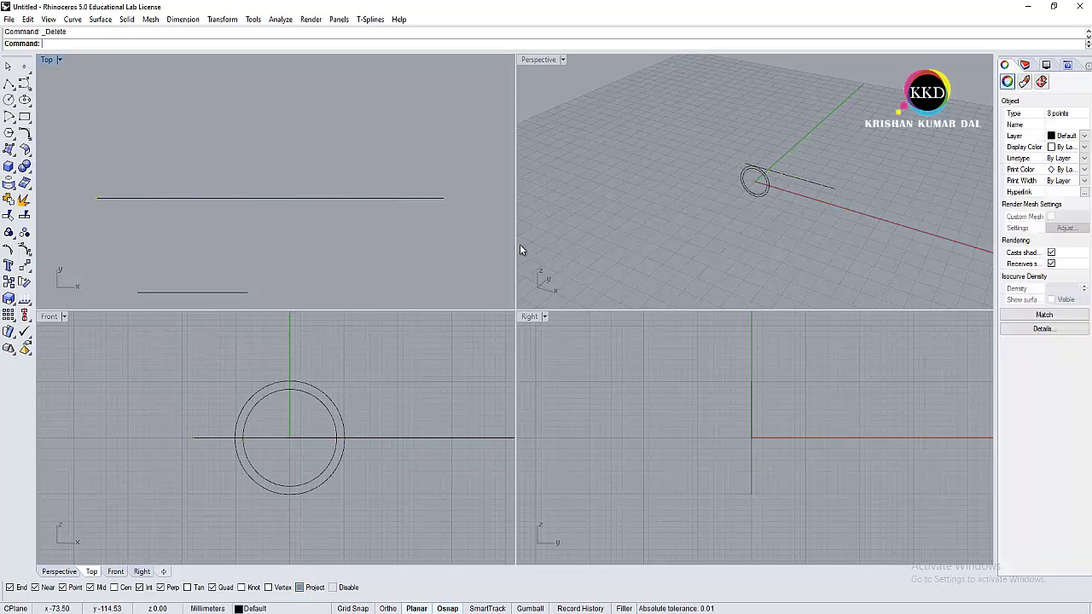
Step: Divide the line again into 6 equal segments marked with points
type("divide")
key("Return")
left_click(298, 199)
key("Return")
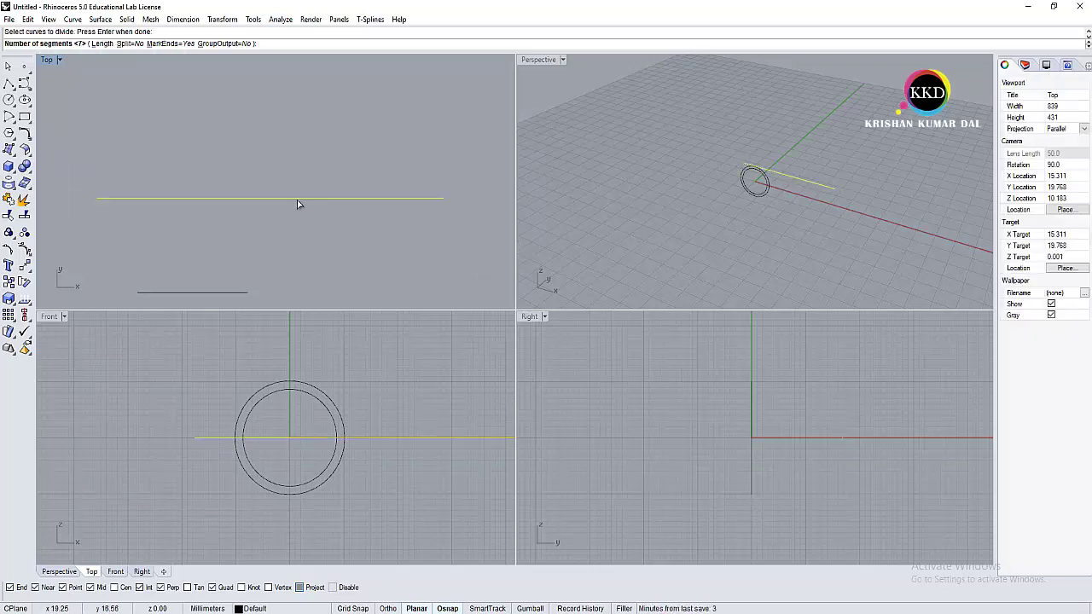
type("6")
key("Return")
left_click_drag(94, 186, 280, 235)
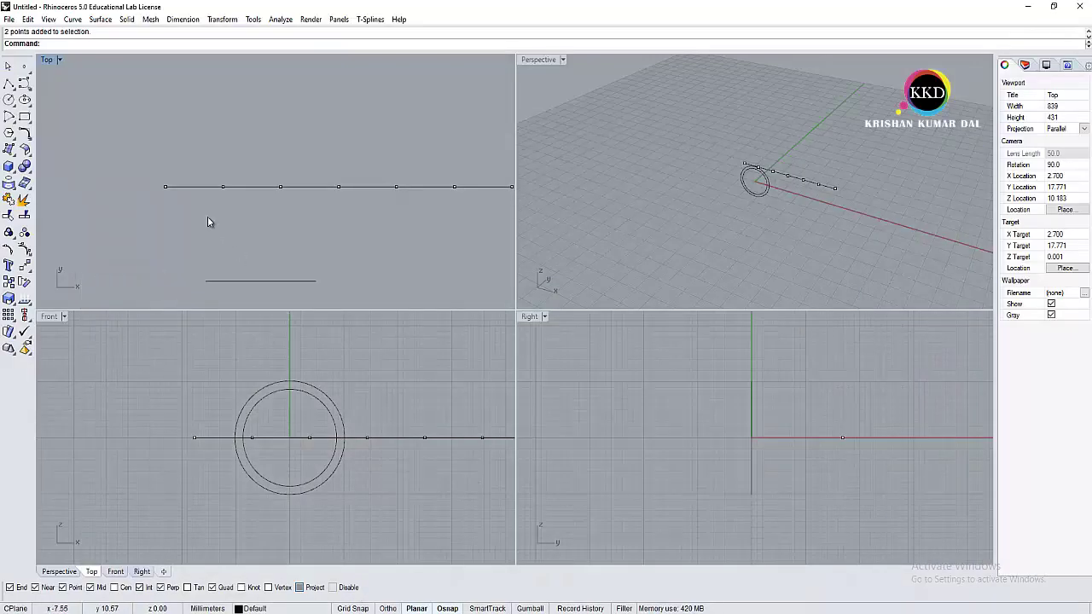
Step: Place Flow Along Curve 1.jpg as the Top view background bitmap, with the Top view maximized
type("BackgroundBitmap")
key("Return")
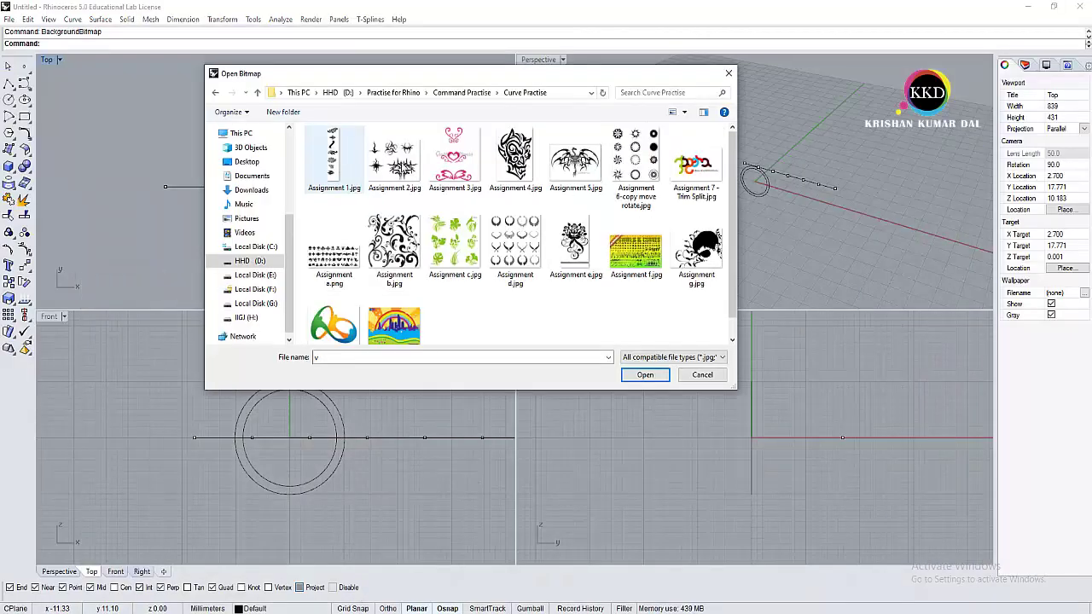
double_click(353, 183)
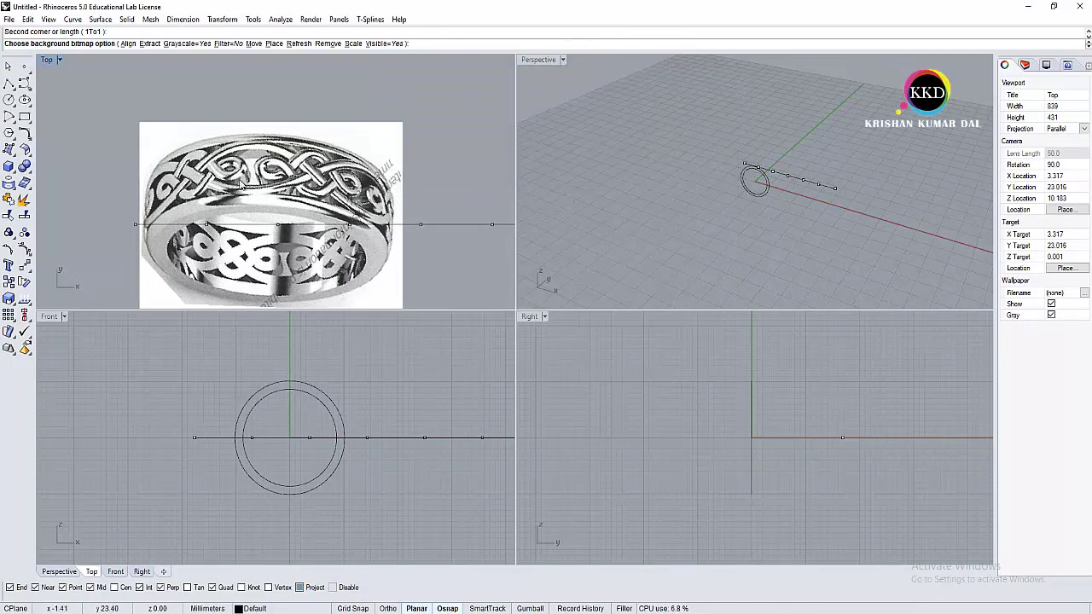
left_click(97, 85)
double_click(47, 60)
key("Return")
mouse_move(768, 375)
right_mouse_down()
mouse_move(496, 342)
mouse_move(588, 368)
right_mouse_up()
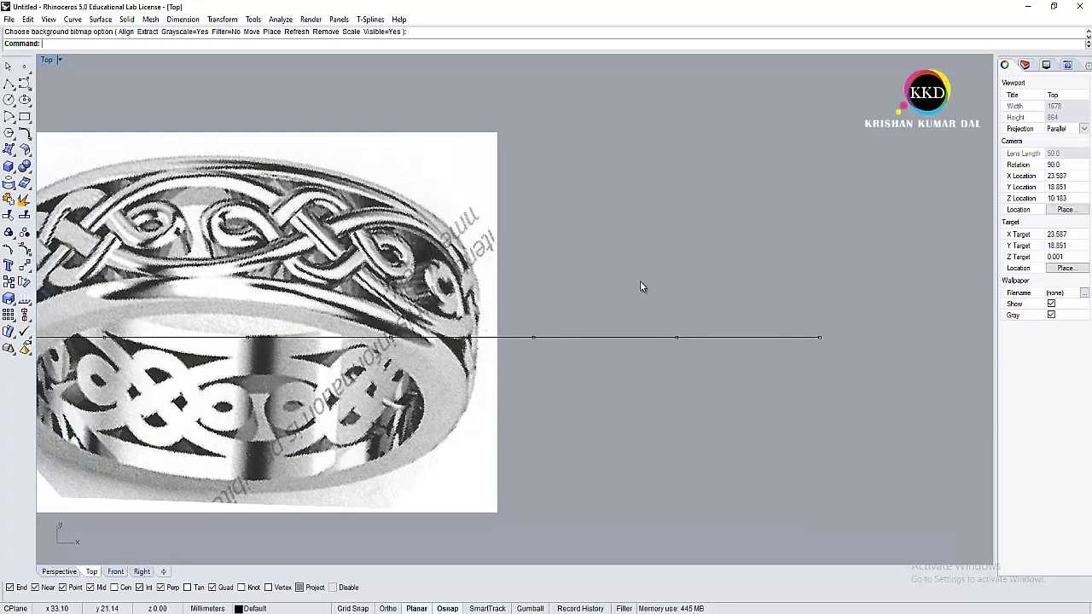
scroll(640, 281, "down", 3)
Step: Move the background ring image so it sits above the divided line
type("Ba")
key("Return")
left_click(622, 295)
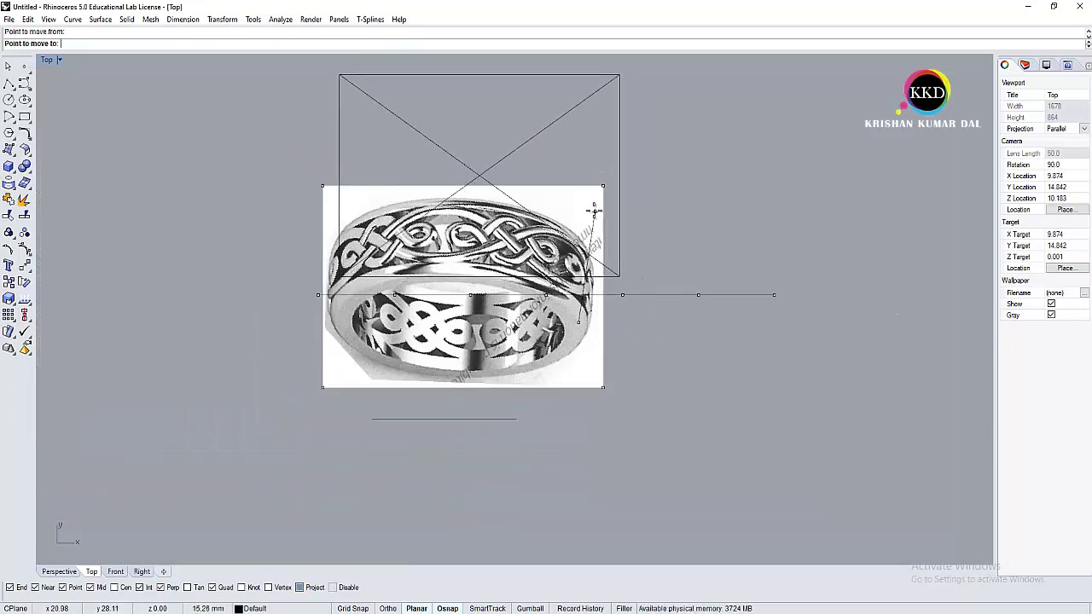
left_click(635, 182)
right_click_drag(481, 268, 305, 365)
key("Return")
left_click(253, 43)
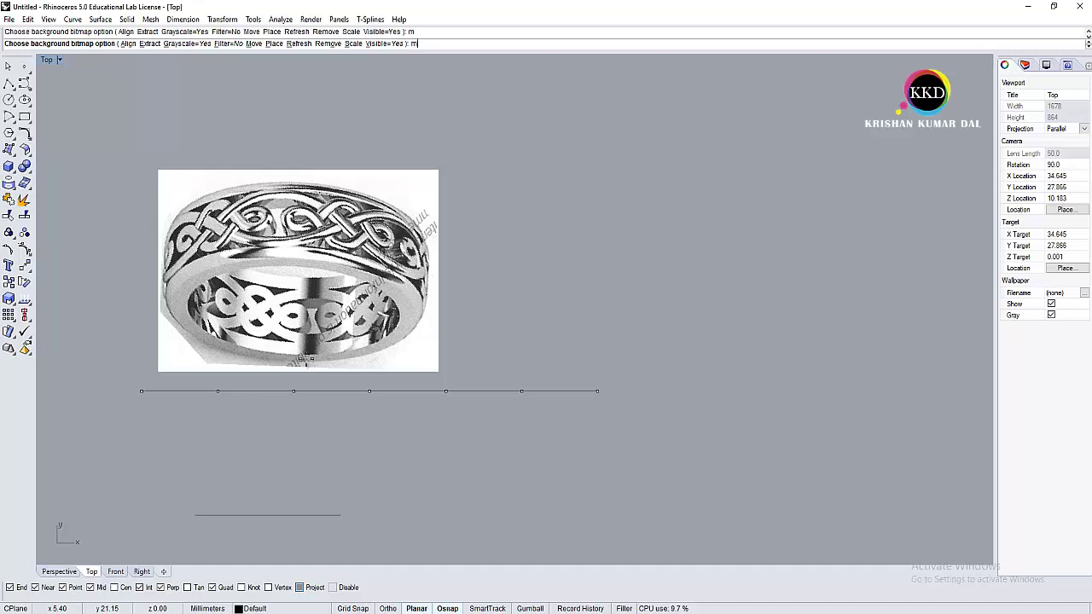
left_click(381, 412)
left_click(455, 339)
scroll(414, 373, "up", 2)
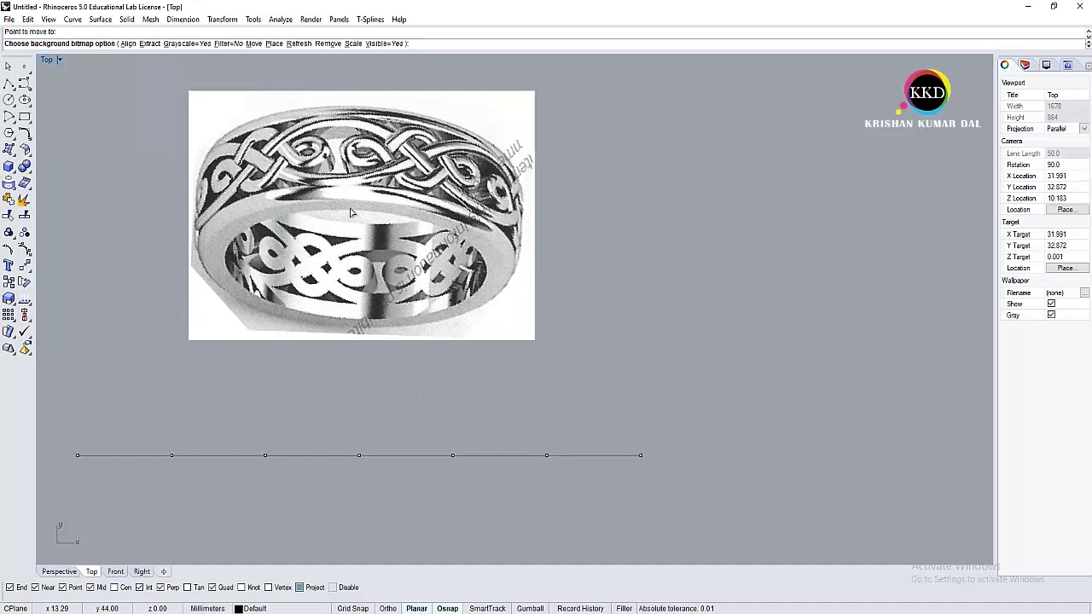
key("Return")
type("Line")
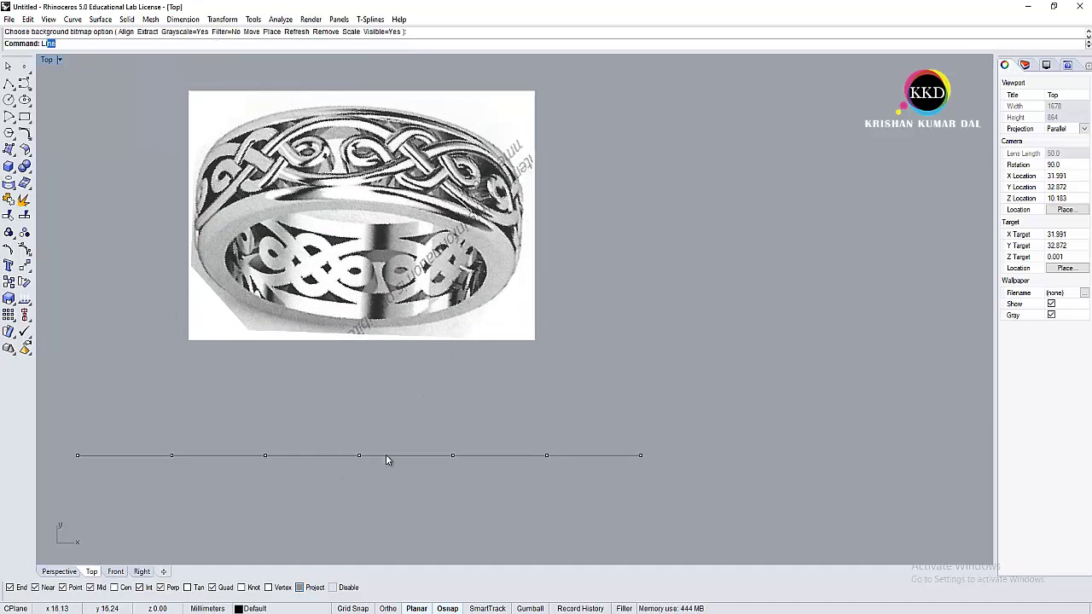
Step: Draw a vertical line at the line's midpoint and copy it to the next division point
key("Return")
left_click(359, 454)
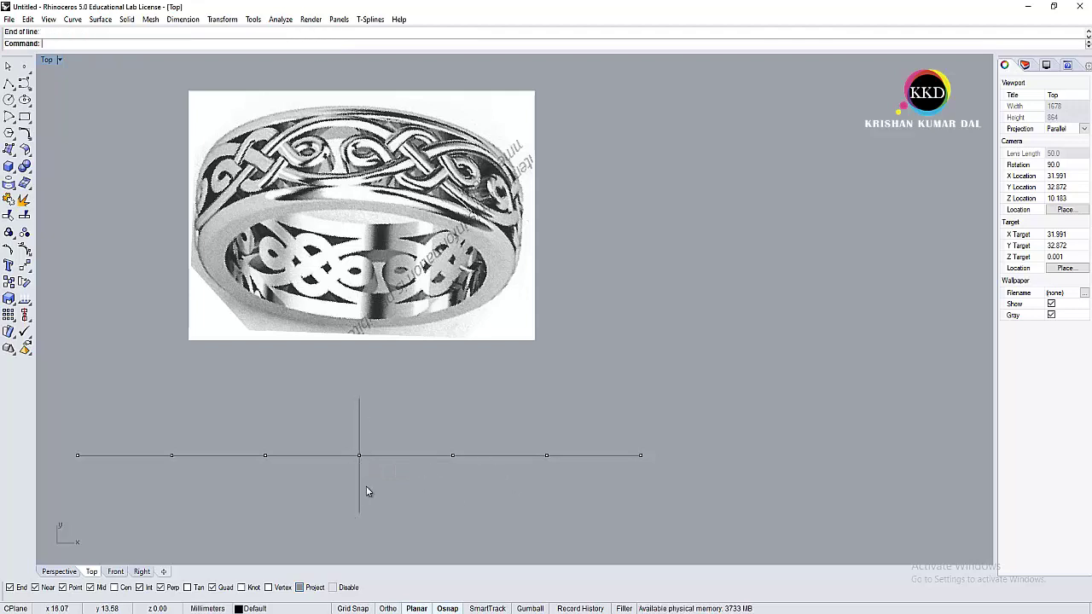
left_click(362, 484)
type("copy")
key("Return")
left_click(359, 455)
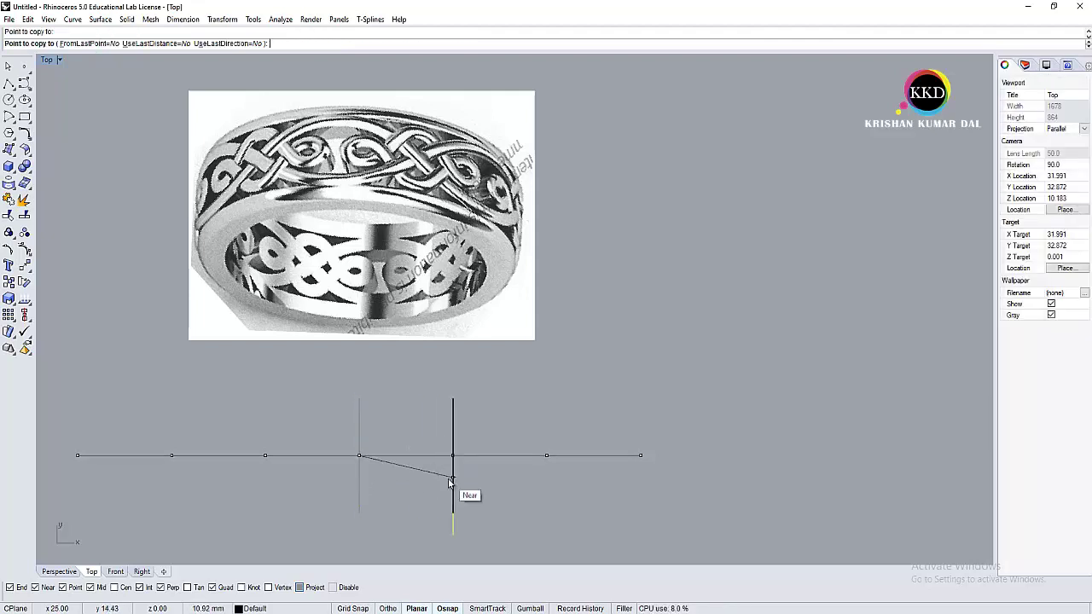
left_click(453, 454)
key("Return")
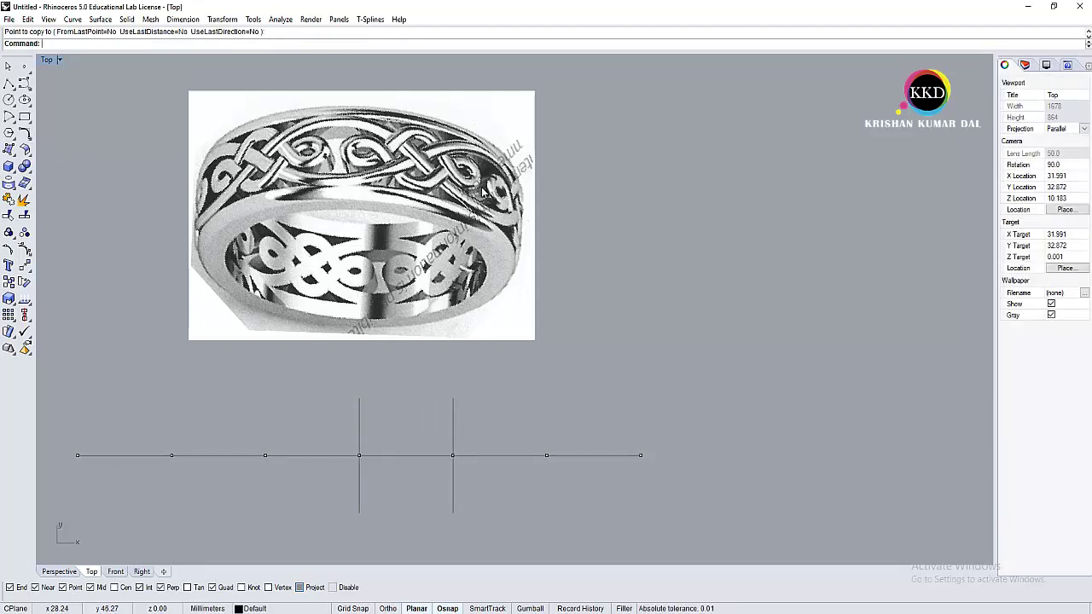
Step: Offset the horizontal line 3 units to both sides
scroll(362, 456, "up", 2)
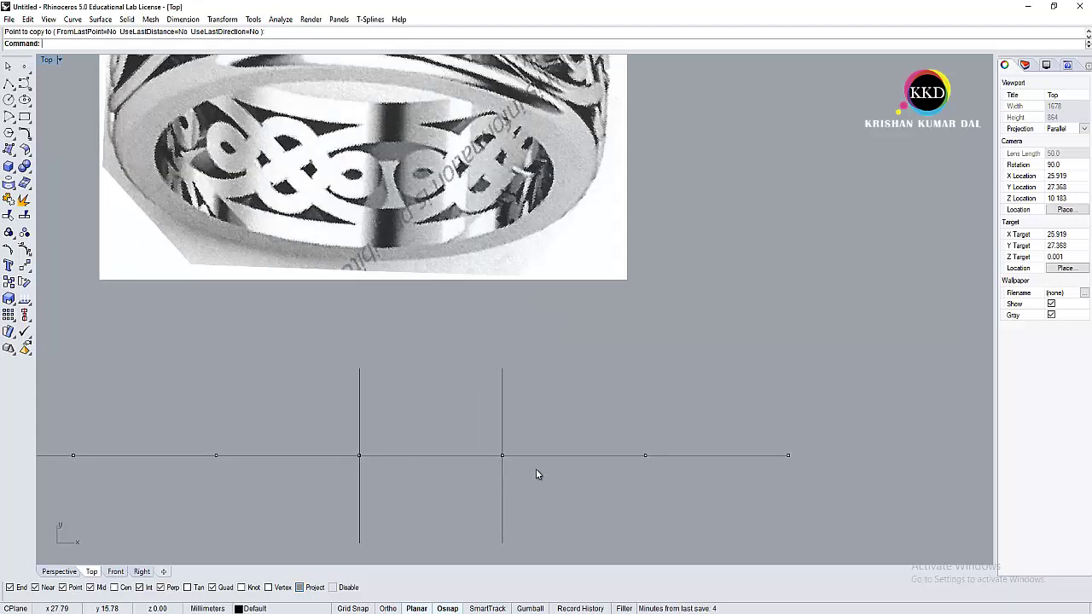
scroll(536, 473, "down", 2)
right_click_drag(530, 463, 507, 468)
left_click(507, 464)
type("offset")
key("Return")
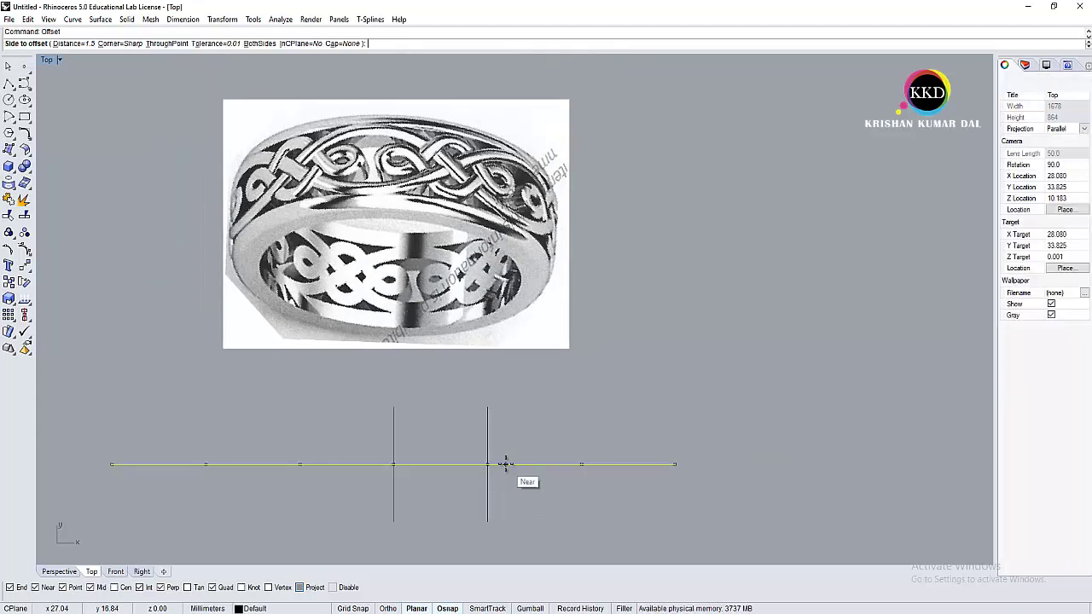
type("3")
key("Return")
type("b")
key("Return")
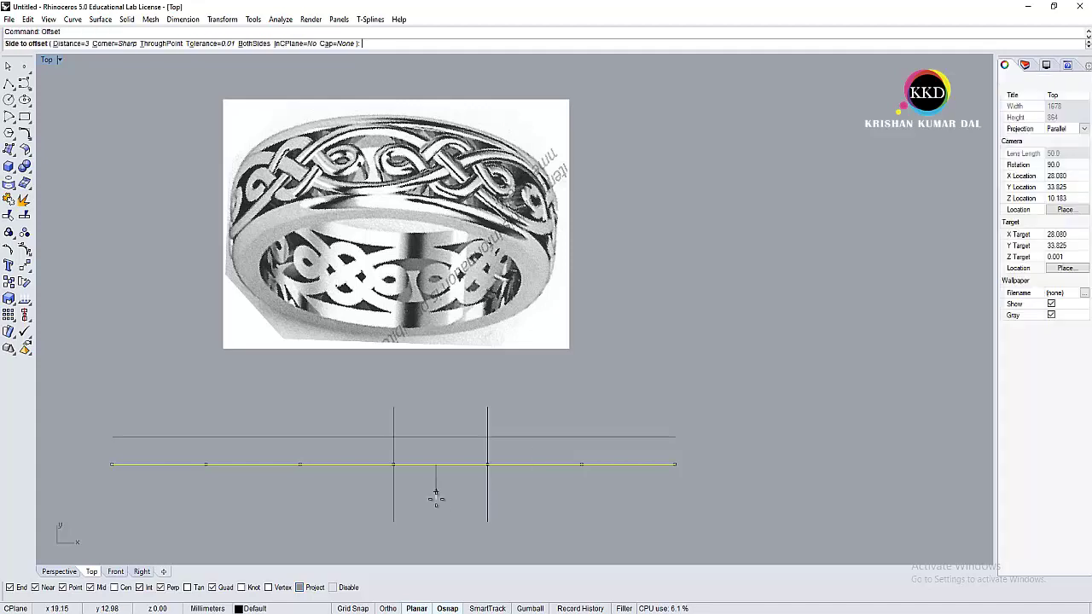
Step: Pan and zoom the Top view to inspect the new guide lines
scroll(434, 503, "up", 2)
right_click_drag(386, 161, 371, 206)
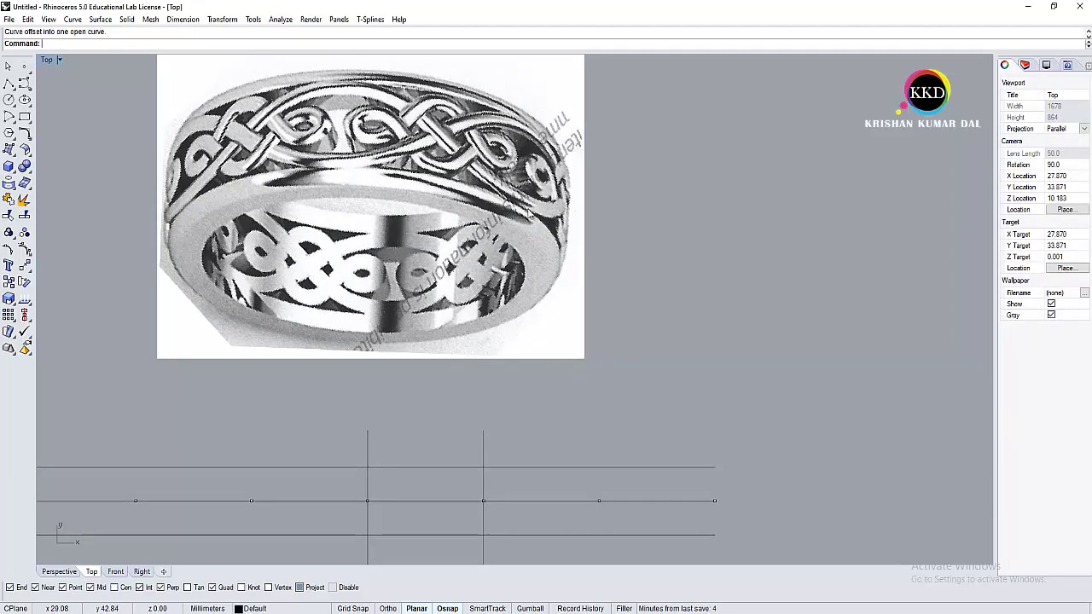
right_click_drag(397, 336, 390, 350)
scroll(390, 396, "up", 2)
left_click(390, 396)
scroll(390, 396, "down", 3)
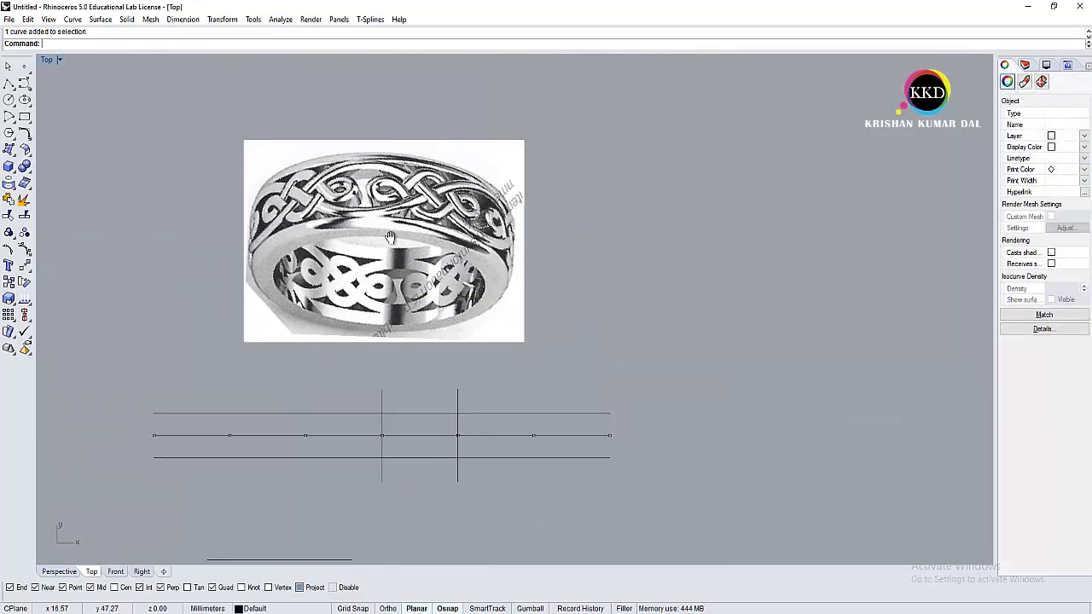
scroll(351, 180, "up", 3)
key("Escape")
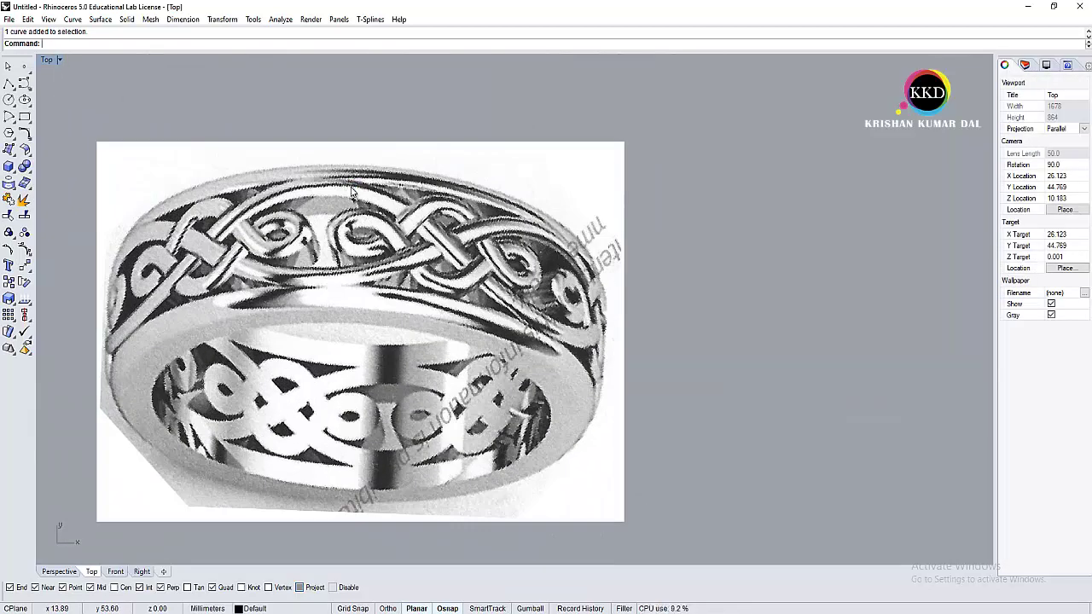
scroll(351, 192, "down", 3)
scroll(303, 352, "up", 2)
Step: Offset the top line 0.4 downward and the bottom line 0.4 upward
left_click(311, 327)
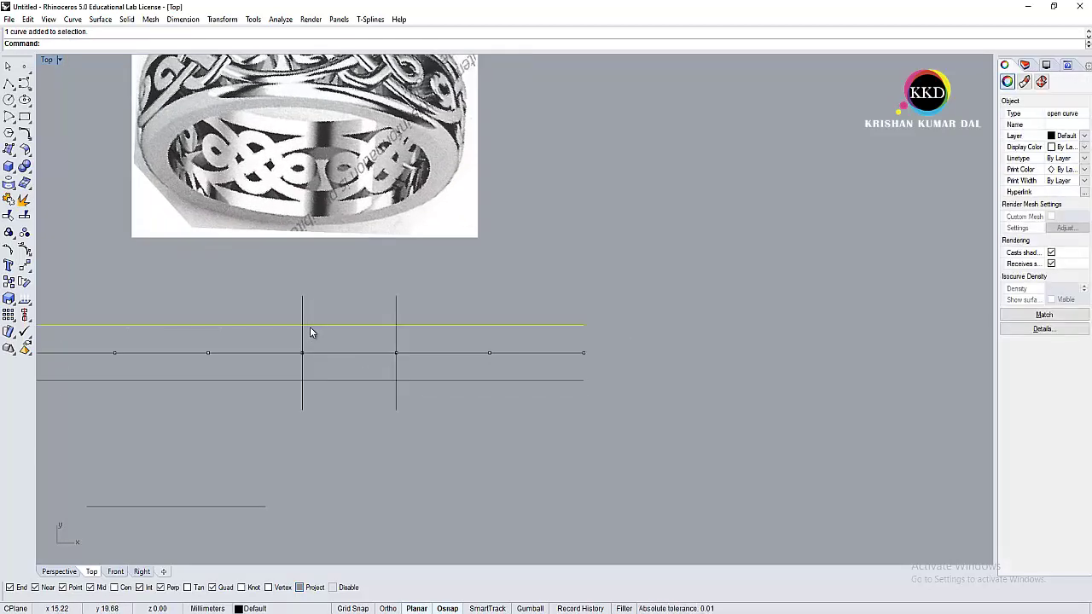
type("offset")
key("Return")
scroll(336, 348, "up", 1)
type(".4")
key("Return")
left_click(336, 353)
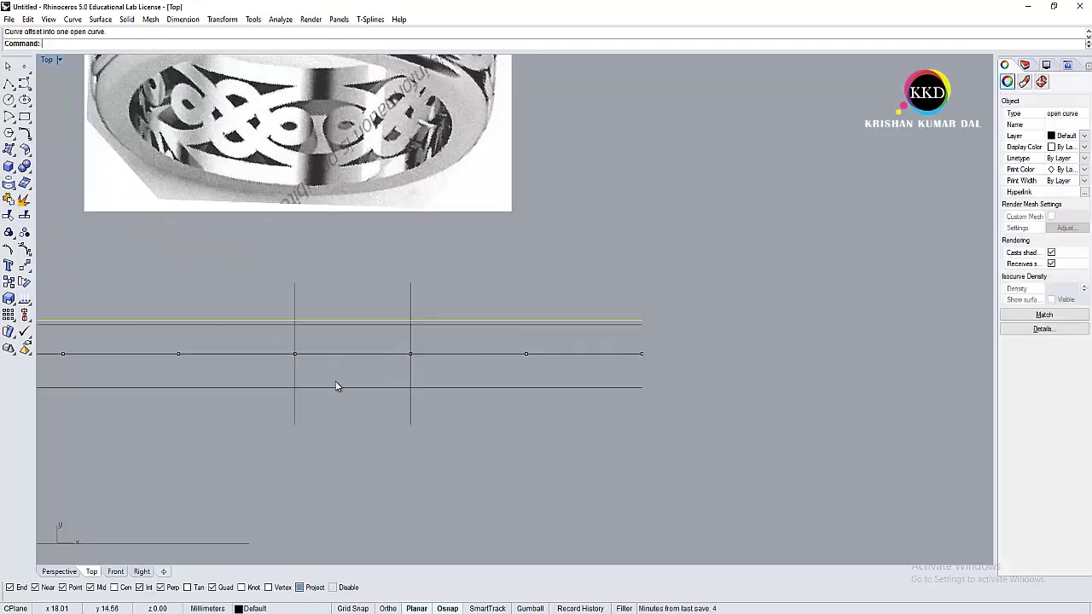
left_click(336, 383)
key("Return")
left_click(320, 412)
scroll(316, 421, "up", 1)
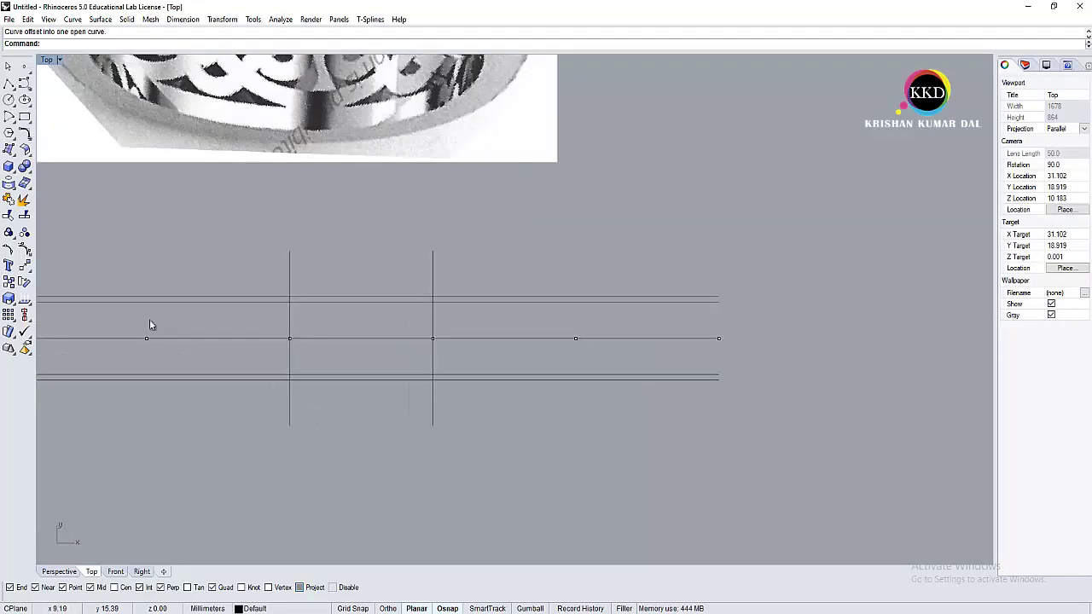
Step: Draw a vertical centre line midway between the vertical guides
type("line")
key("Return")
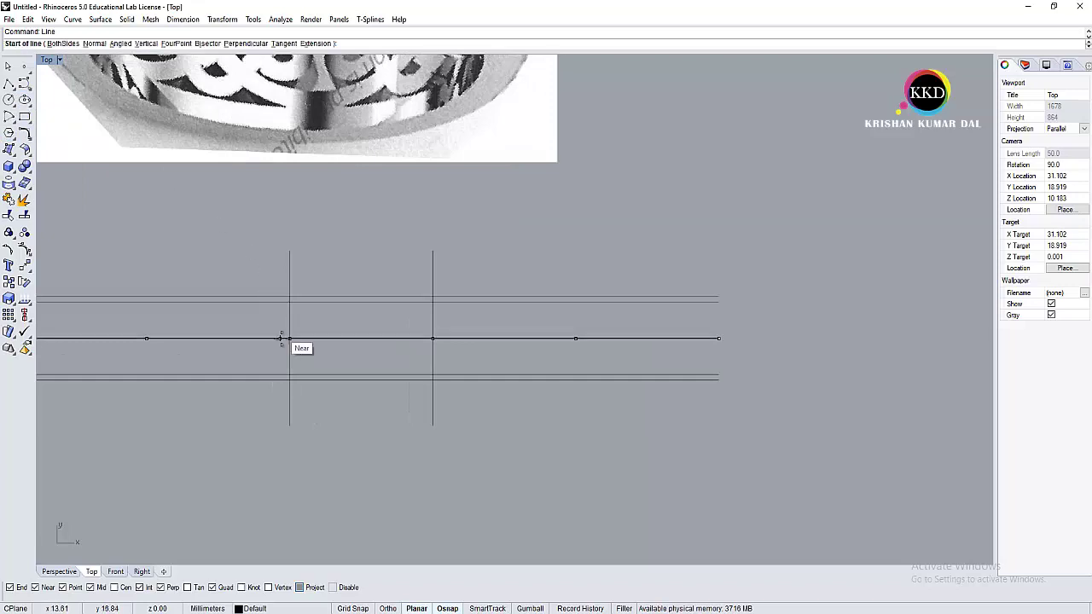
left_click(289, 339)
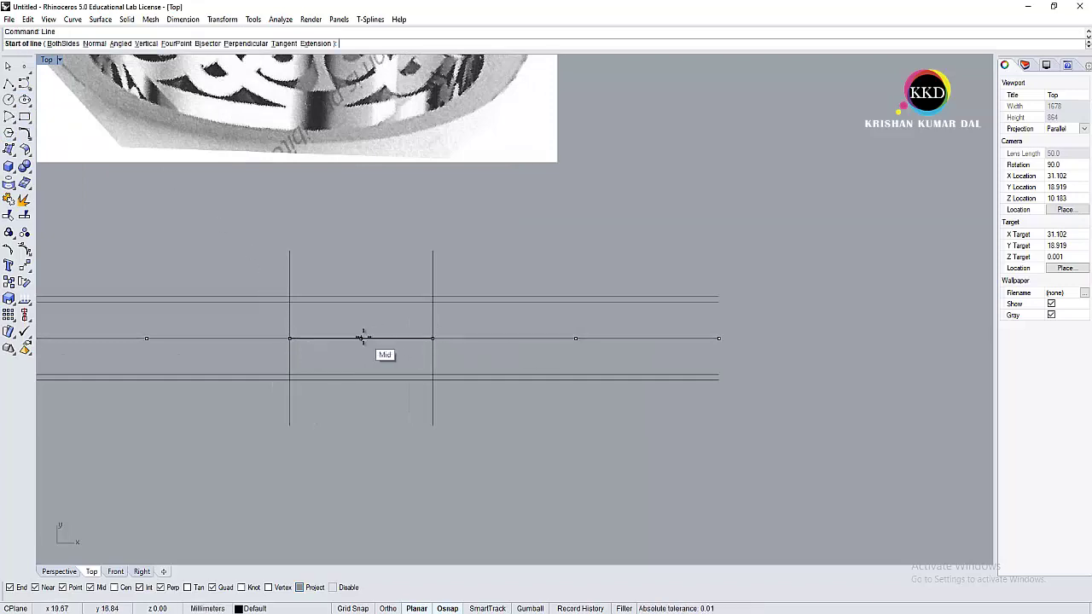
type("b")
left_click(361, 213)
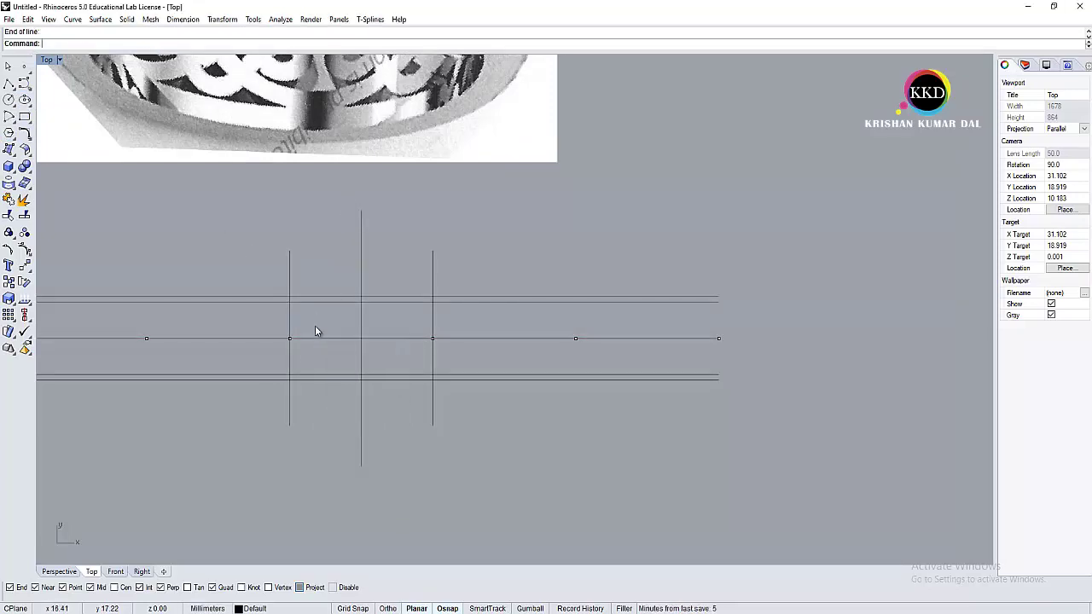
Step: Draw an interpolated quarter curve from the upper-left intersection to the centre crossing
left_click(26, 85)
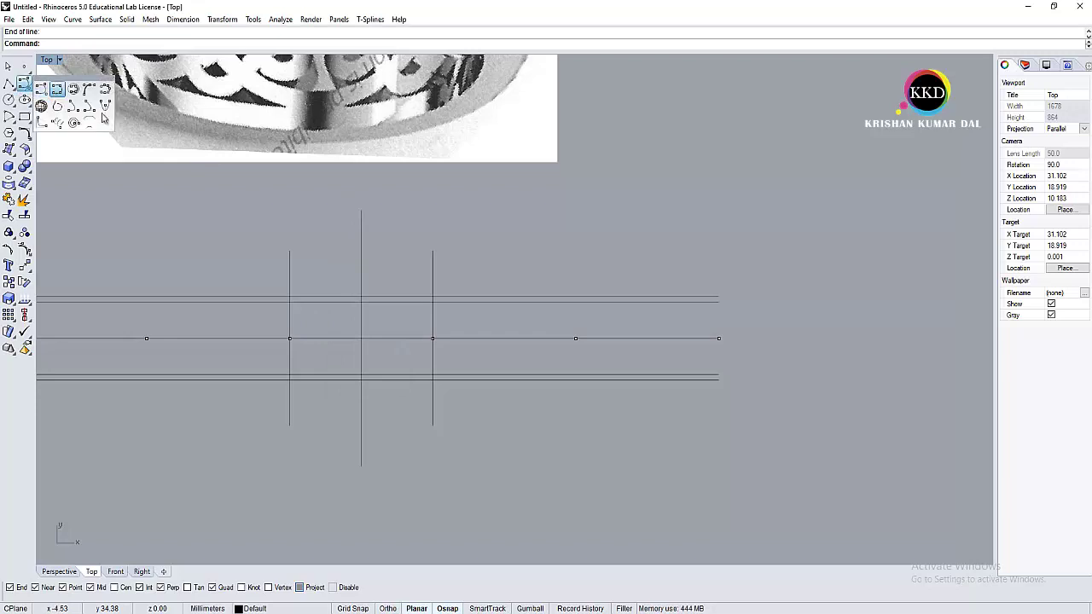
left_click(41, 83)
left_click(290, 298)
scroll(302, 309, "up", 2)
scroll(309, 307, "down", 1)
left_click(341, 309)
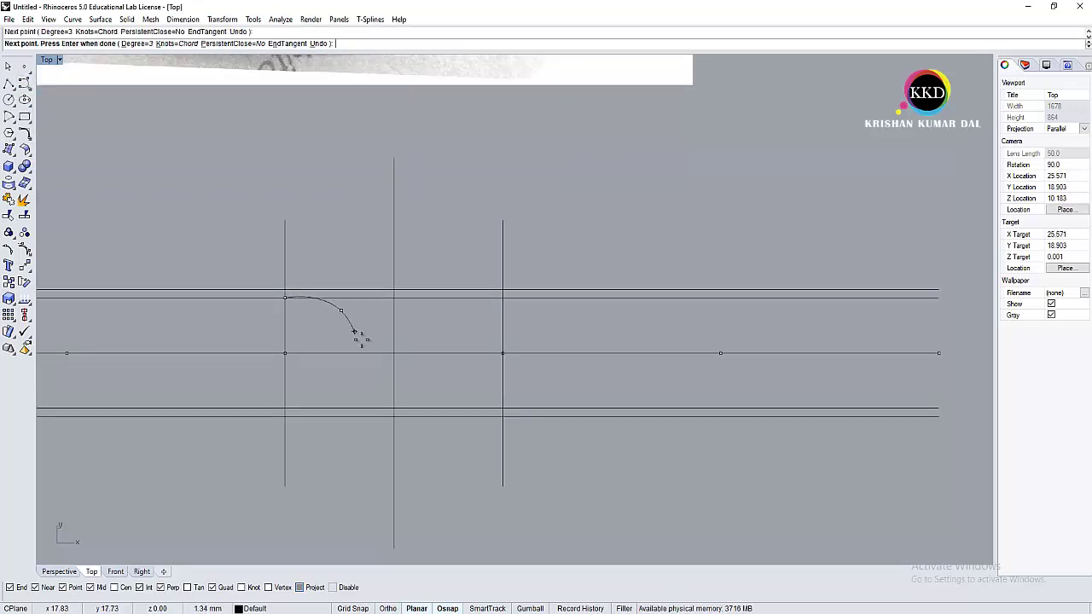
left_click(392, 353)
key("Return")
Step: Rotate the quarter curve 180 degrees about its end point
left_click(378, 339)
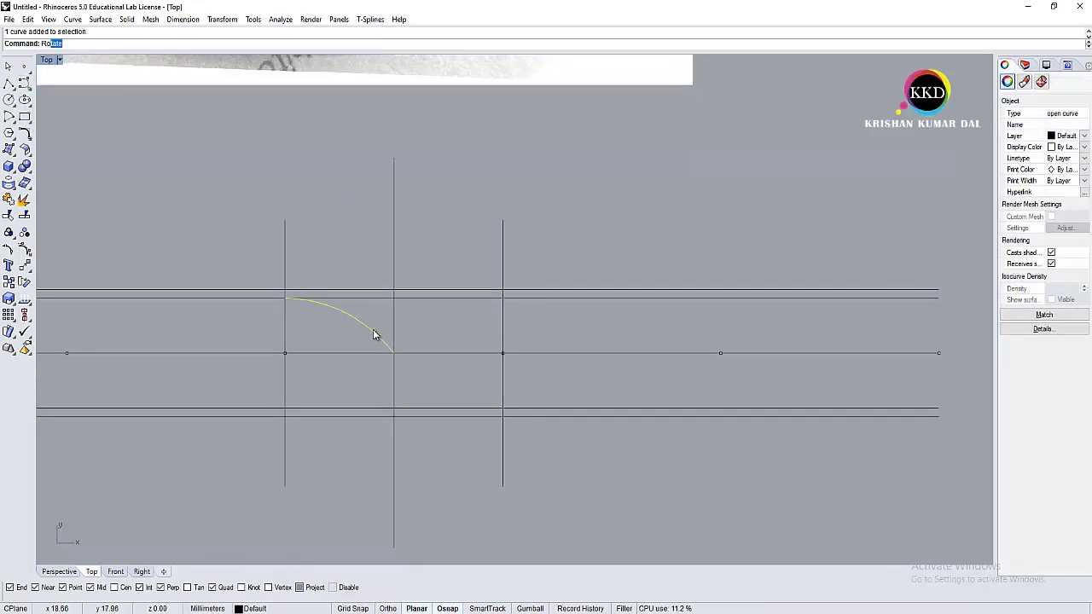
type("rotate")
key("Return")
left_click(392, 354)
left_click(352, 343)
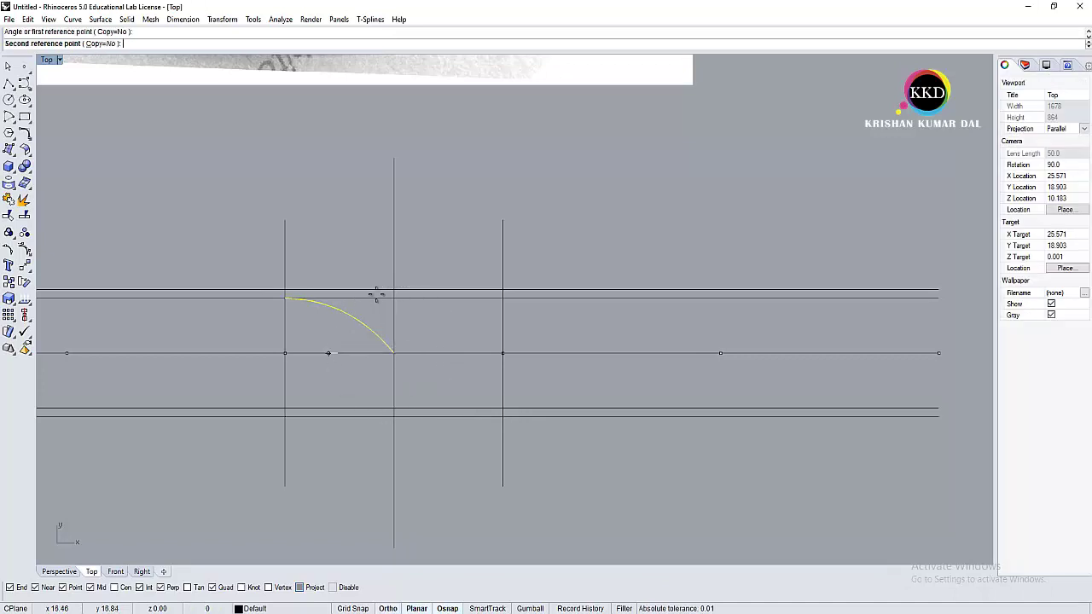
left_click(561, 336)
Step: Paste back the original quarter curve and join both into one S-curve
key("ctrl+v")
scroll(449, 401, "down", 3)
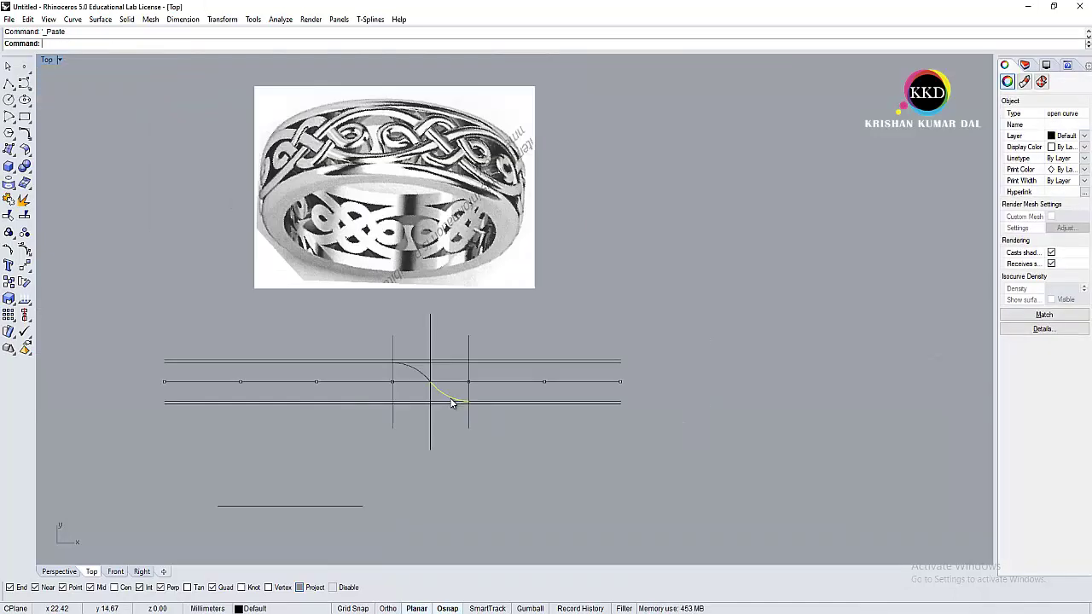
scroll(402, 394, "up", 3)
left_click(413, 378, "shift")
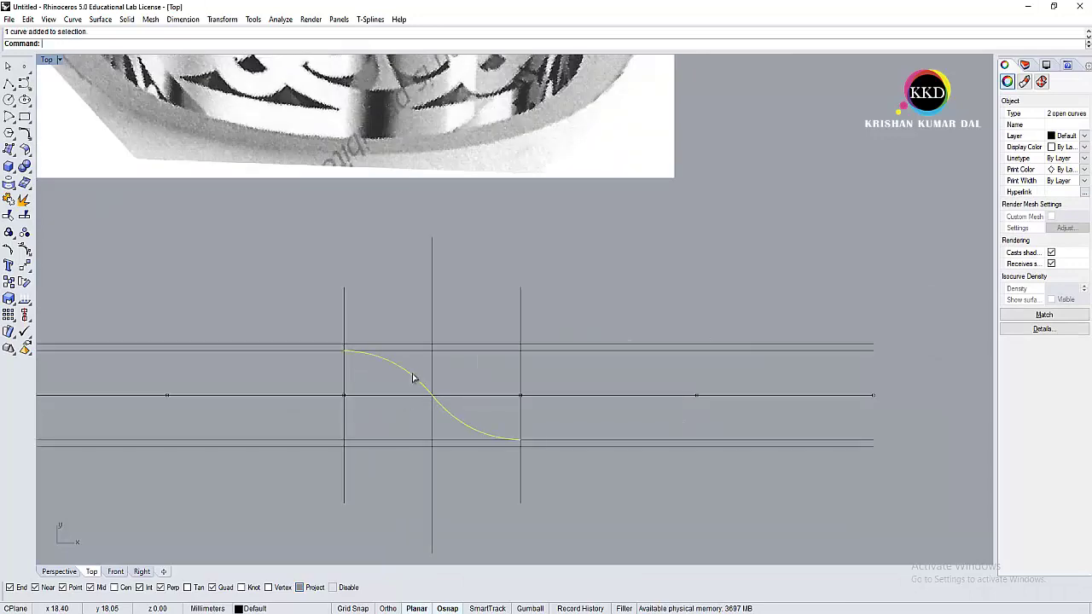
key("ctrl+j")
scroll(390, 352, "up", 1)
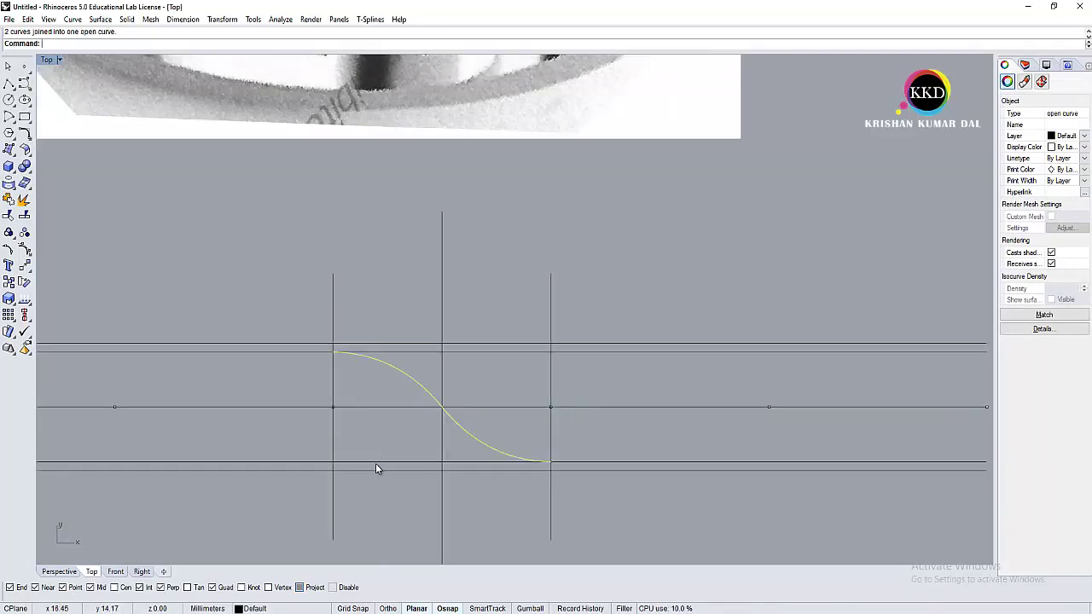
right_click_drag(393, 438, 359, 396)
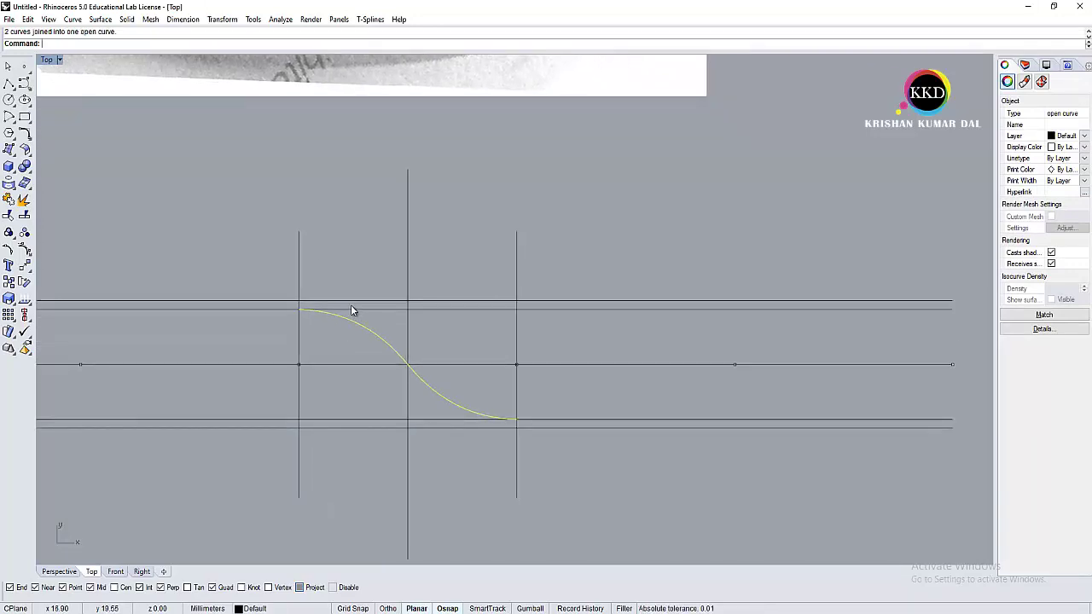
scroll(517, 418, "up", 3)
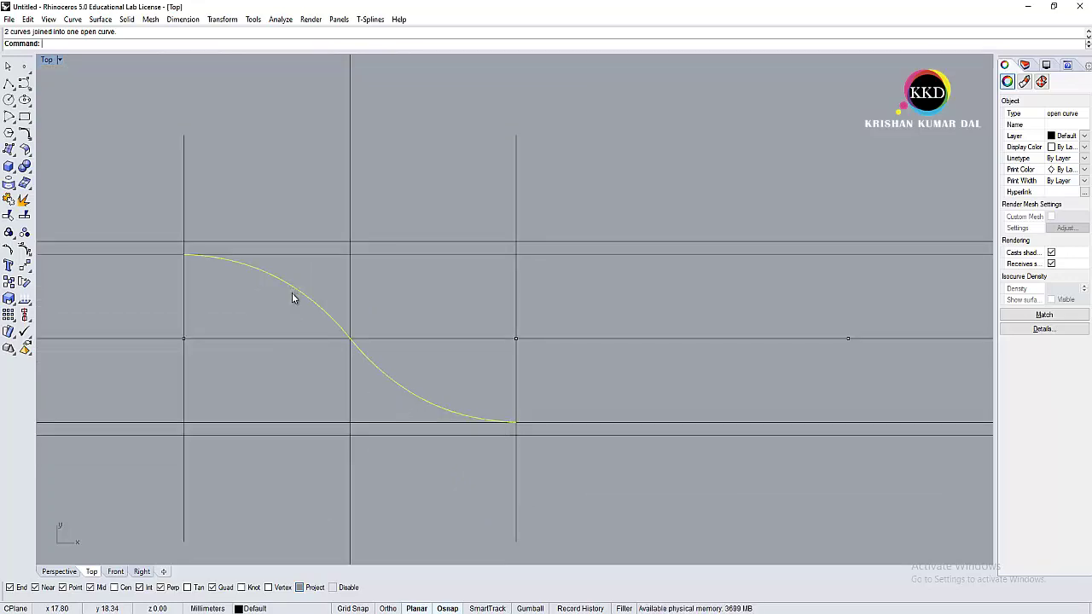
Step: Stretch the S-curve slightly taller vertically with Scale1D
type("Scale1D")
key("Return")
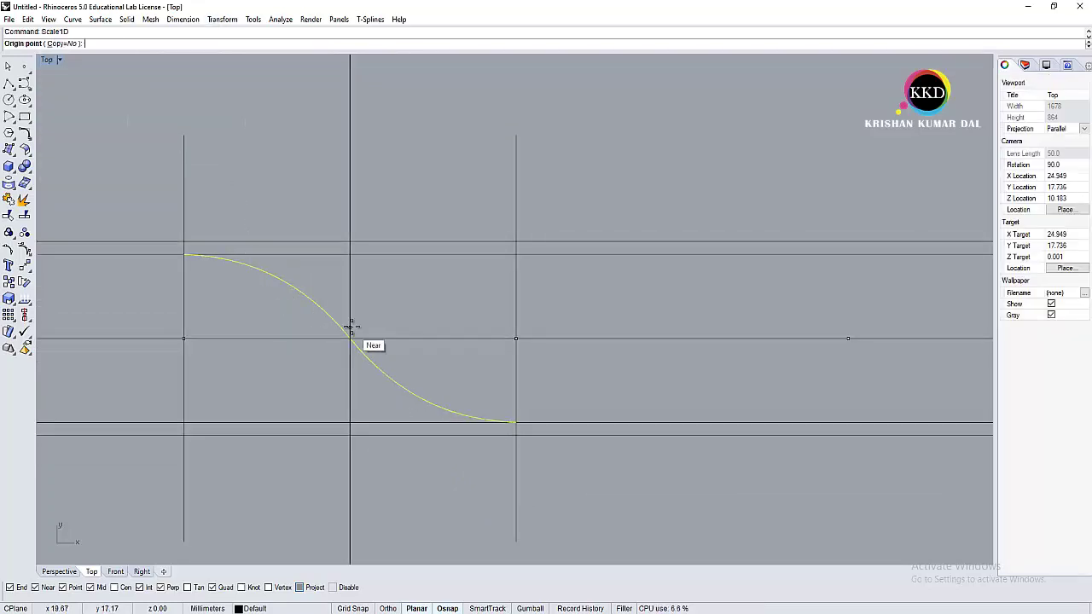
left_click(349, 338)
left_click(349, 254)
left_click(350, 243)
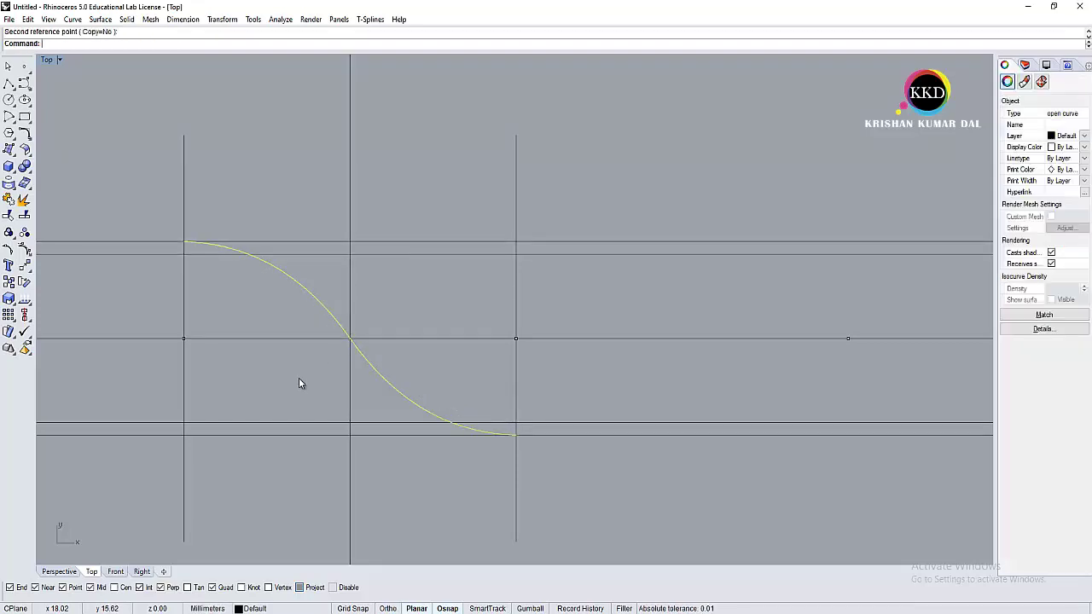
Step: Offset a copy below the S-curve and mirror both curves across the centre line
type("Offset")
key("Return")
left_click(281, 314)
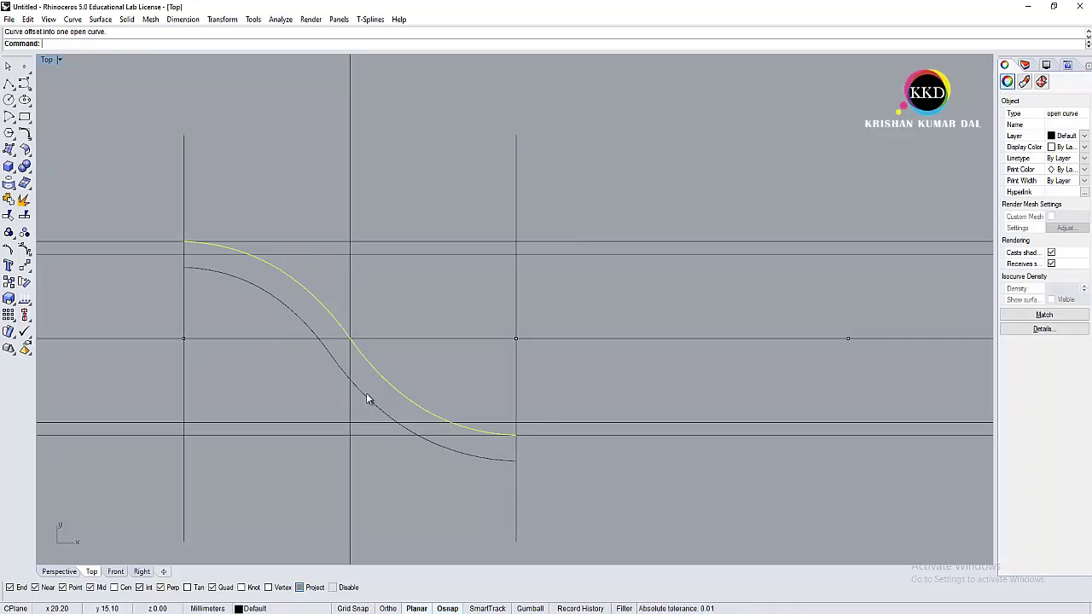
type("irror")
key("Return")
key("Escape")
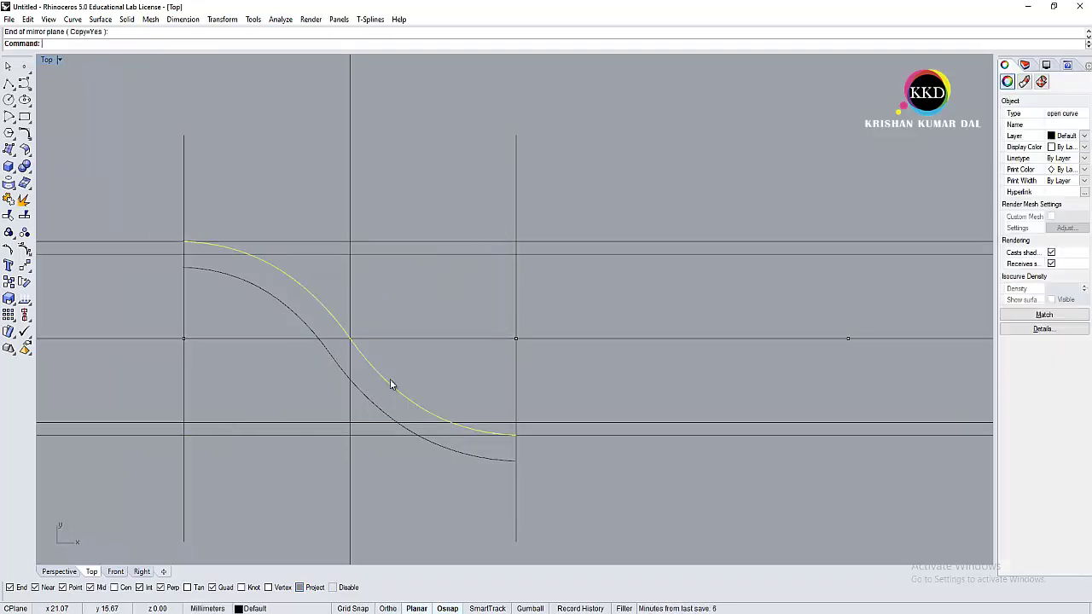
left_click(371, 398, "shift")
key("Return")
left_click(350, 339)
left_click(414, 339)
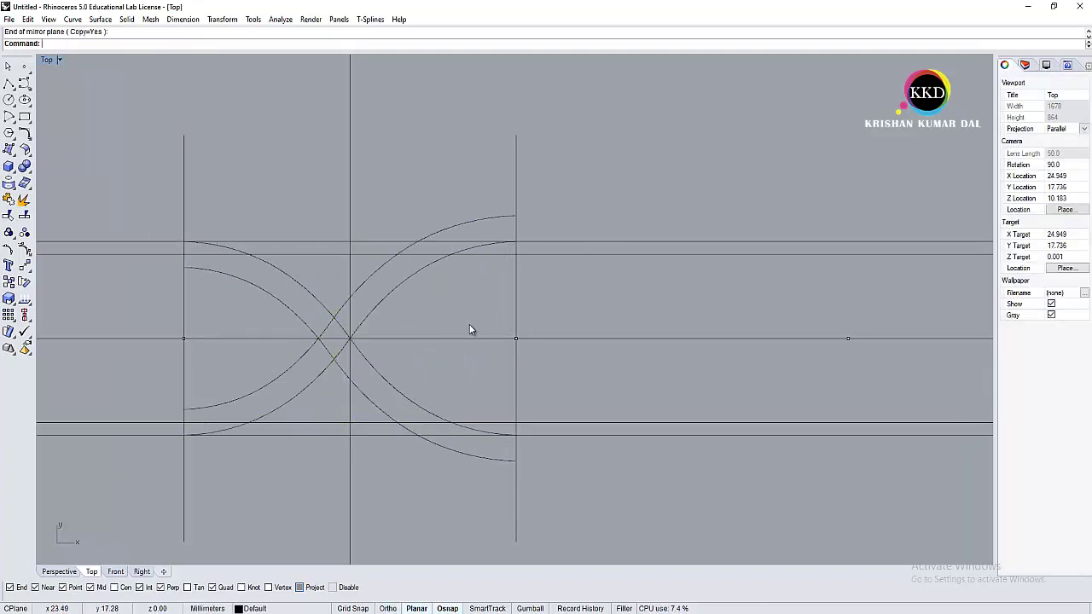
Step: Undo those trials, offset the S-curve to both sides and delete the original centre curve
key("ctrl+z")
key("ctrl+z")
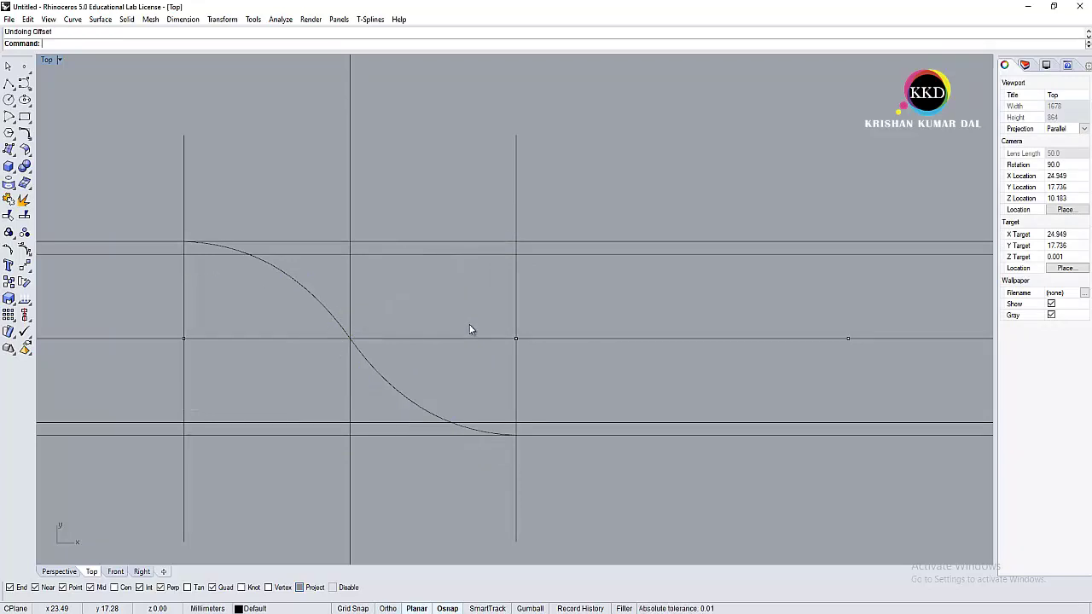
key("ctrl+z")
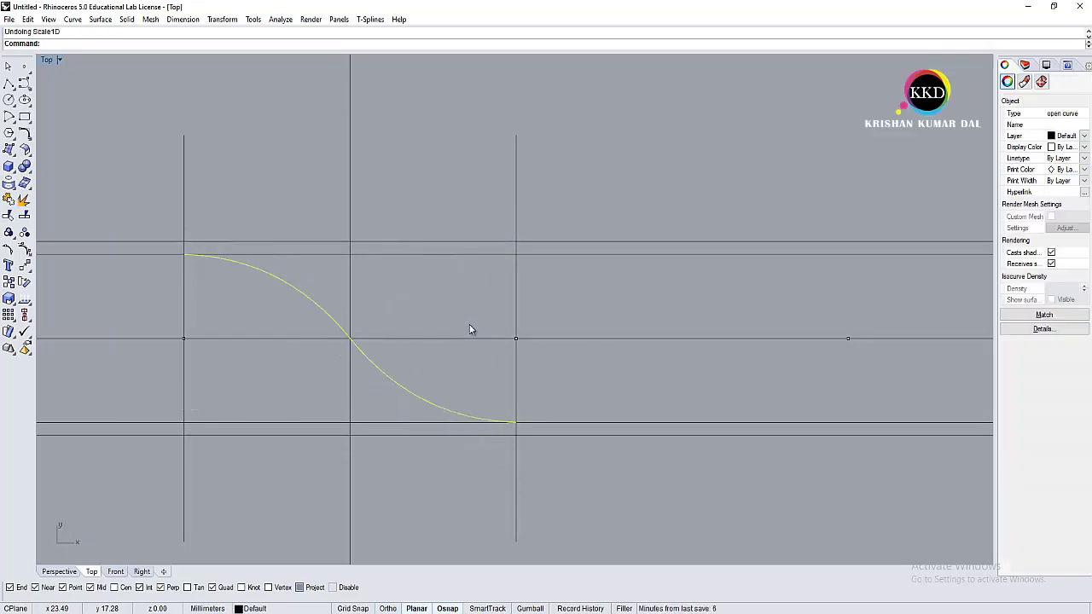
type("Offset")
key("Return")
key("Return")
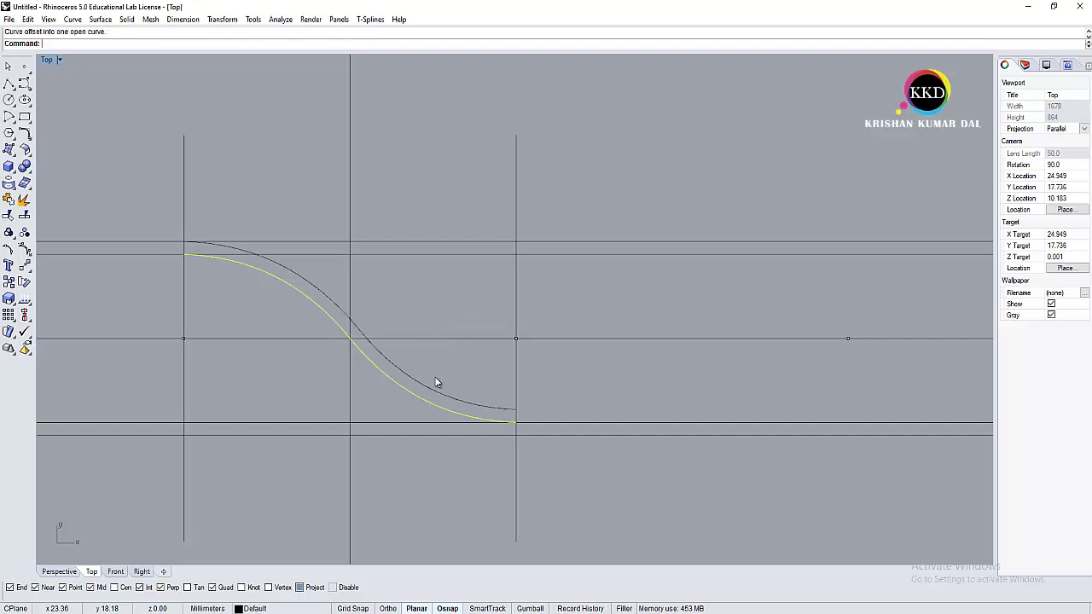
left_click(433, 380)
left_click(426, 397)
key("Delete")
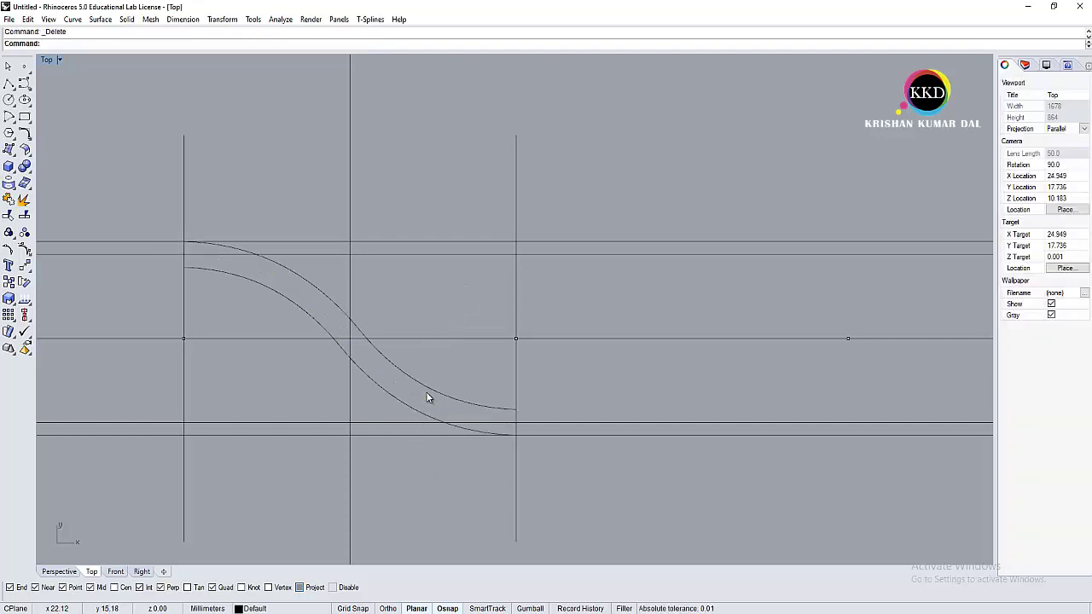
Step: Undo the last offset and the curve join
left_click(389, 378)
scroll(193, 288, "up", 3)
scroll(180, 258, "up", 3)
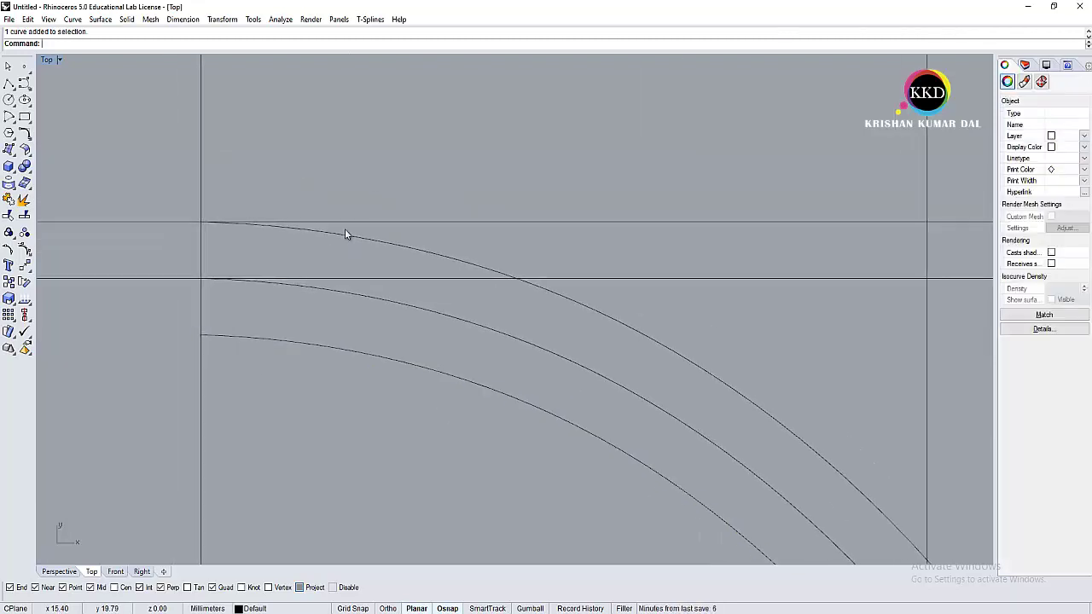
scroll(249, 206, "up", 3)
key("ctrl+z")
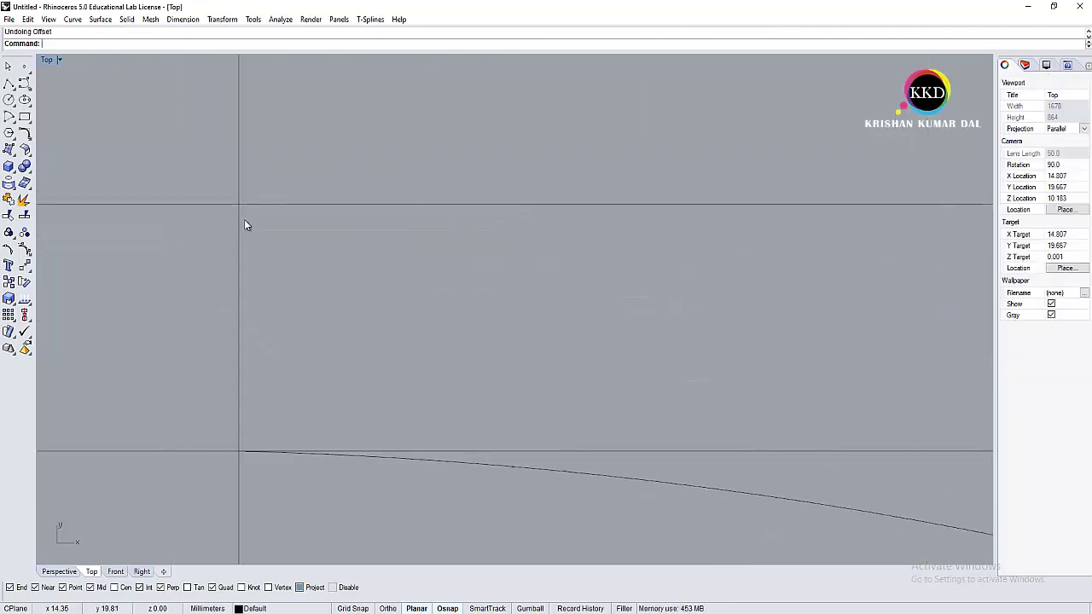
scroll(245, 224, "down", 3)
scroll(245, 230, "down", 2)
key("ctrl+z")
key("ctrl+z")
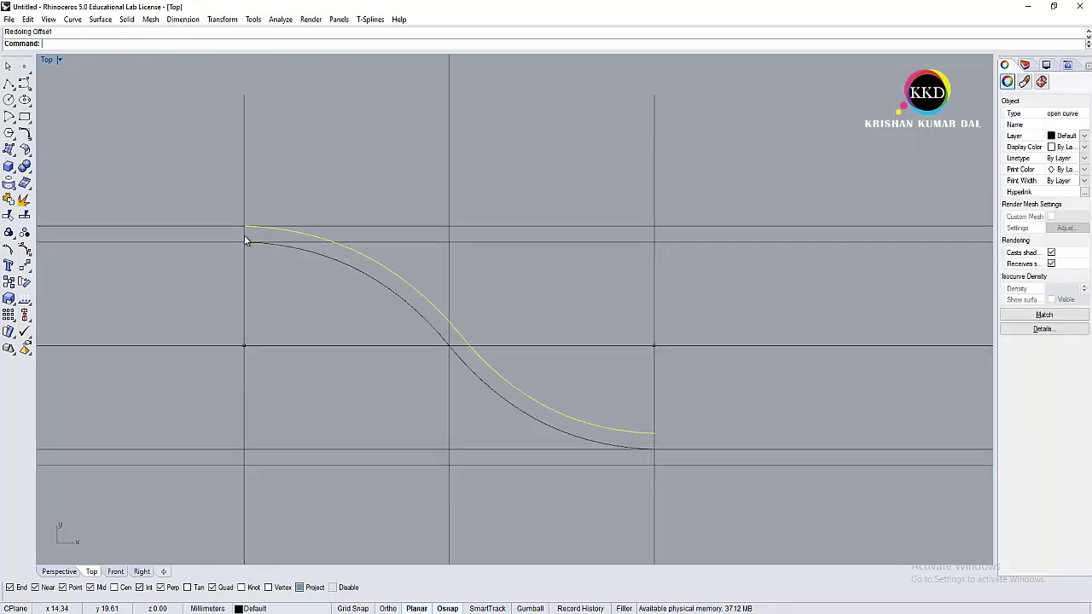
scroll(248, 226, "up", 3)
scroll(230, 234, "up", 3)
Step: Step back to the earlier S-curves and inspect the lower curve's control points
key("F10")
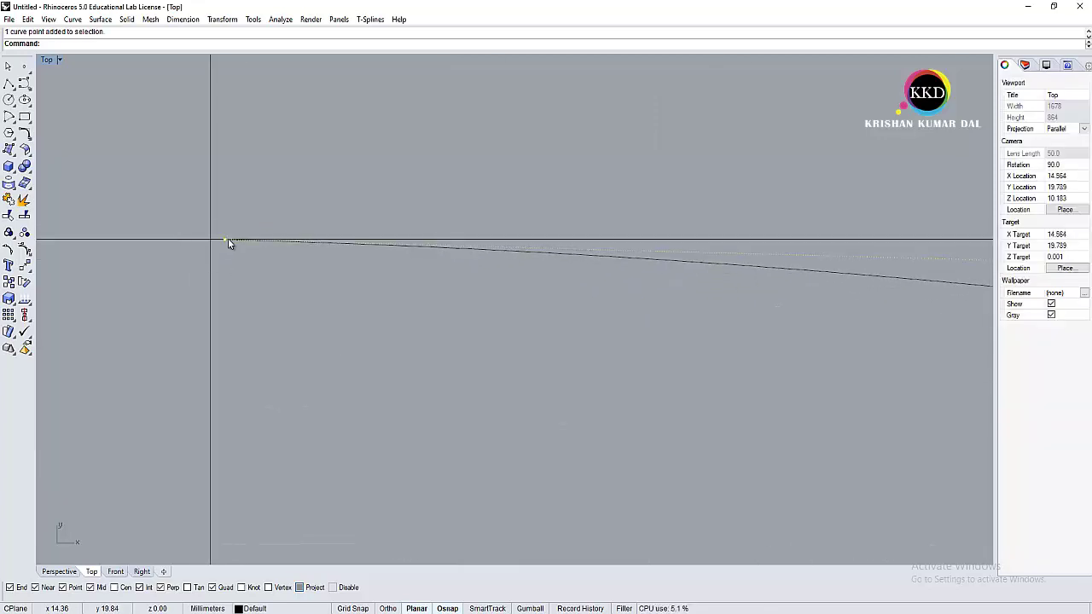
left_click(227, 243)
scroll(205, 249, "down", 3)
scroll(376, 248, "down", 2)
scroll(620, 387, "up", 5)
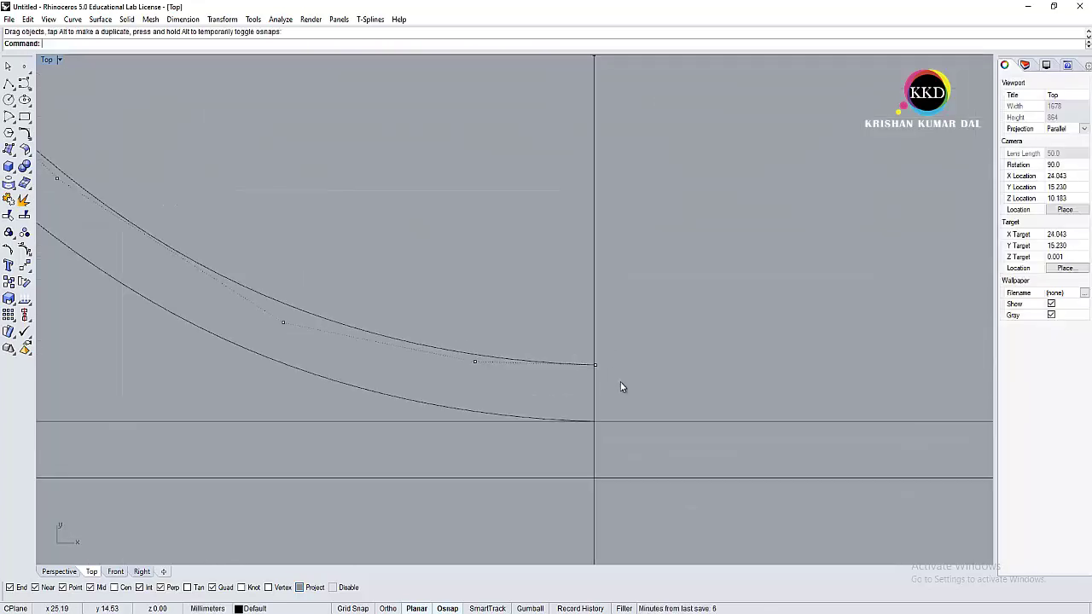
right_click_drag(620, 387, 613, 413)
left_click(522, 440)
key("F10")
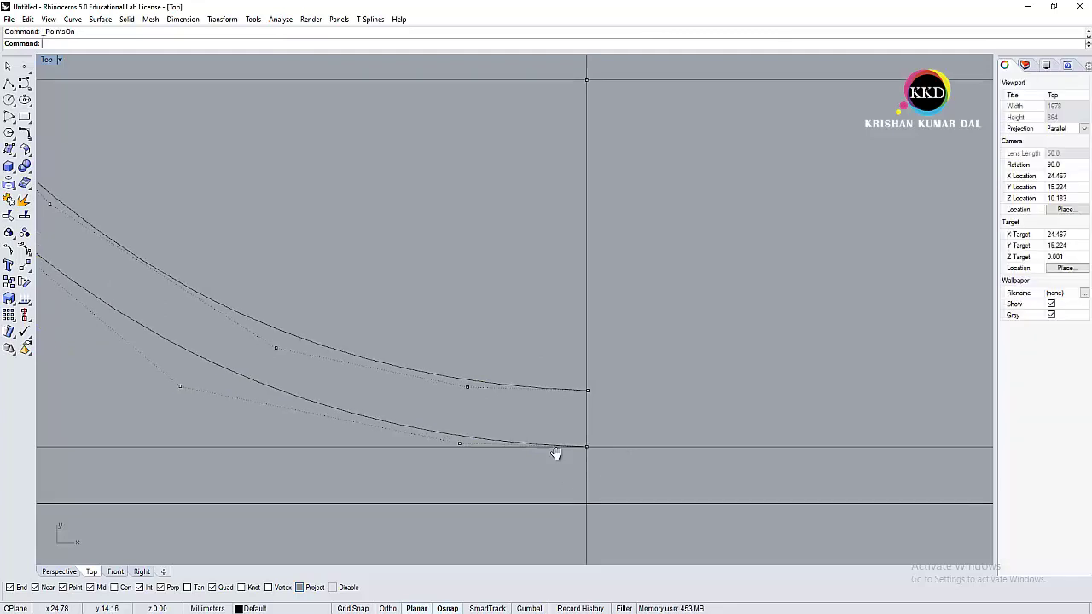
scroll(608, 383, "up", 3)
scroll(588, 412, "down", 3)
key("Escape")
scroll(595, 389, "down", 2)
scroll(532, 395, "down", 2)
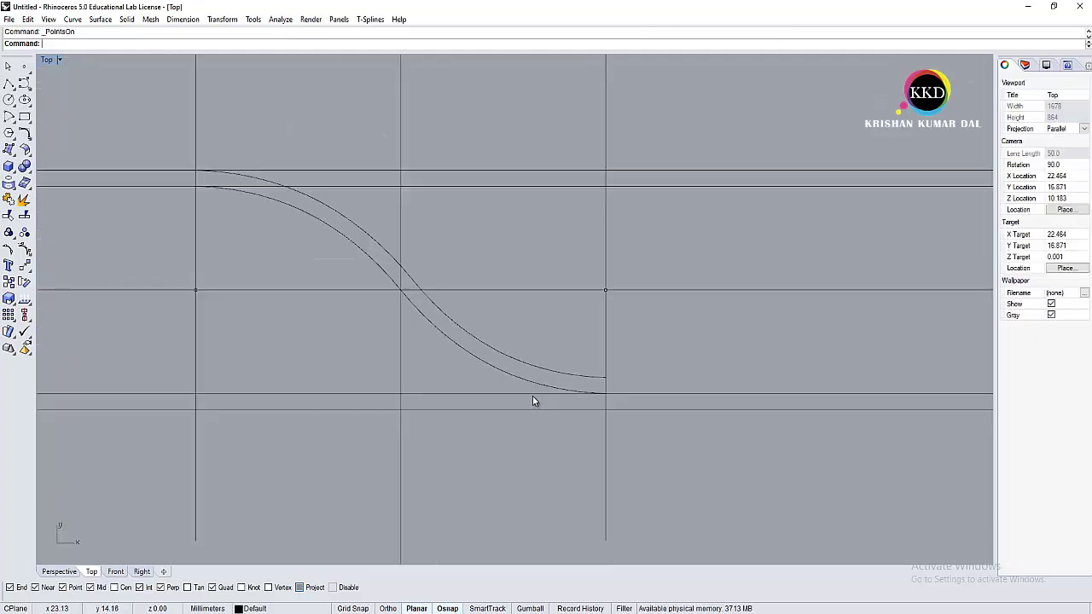
Step: Offset a copy of the lower S-curve below it
left_click(529, 384)
type("offset")
key("Return")
left_click(606, 409)
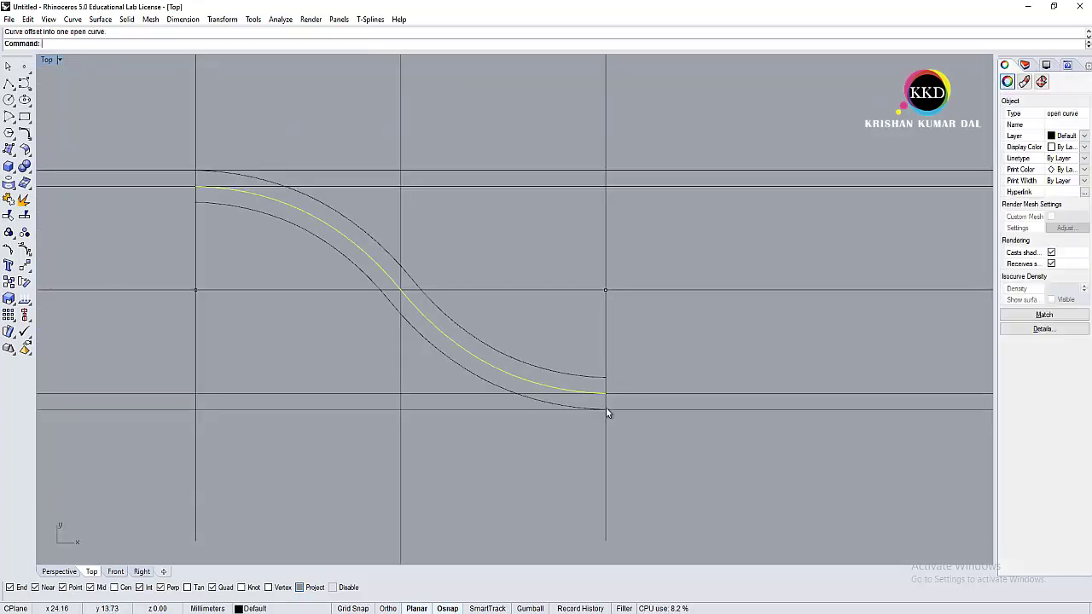
Step: Pull the new offset curve's end control point up onto the guide line
key("Escape")
scroll(555, 407, "up", 2)
left_click(503, 406)
scroll(592, 434, "up", 2)
scroll(627, 407, "up", 2)
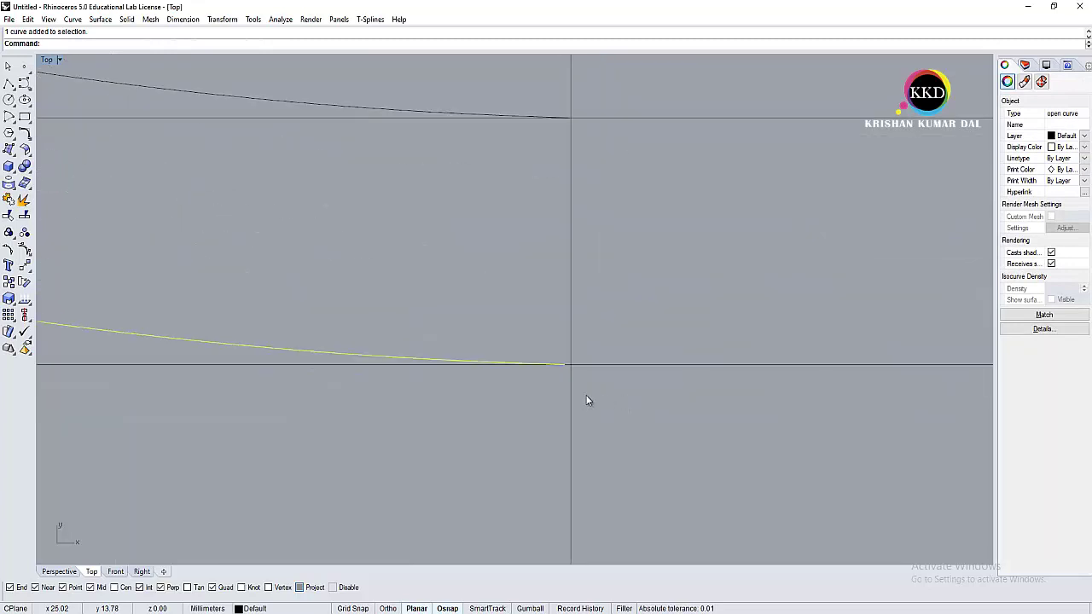
scroll(582, 375, "up", 1)
scroll(566, 362, "up", 1)
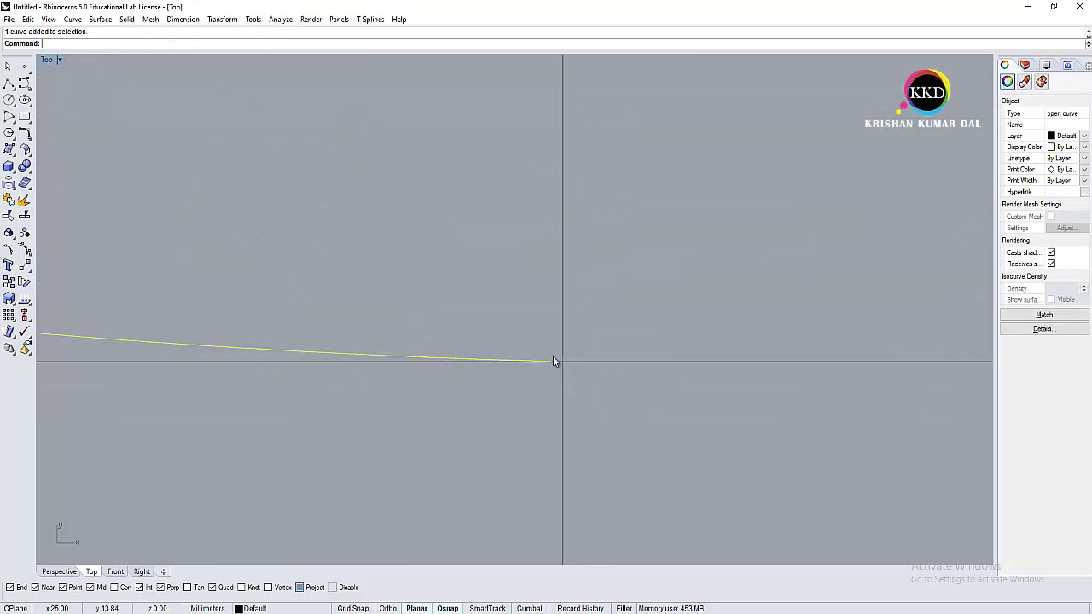
key("F10")
left_click(546, 361)
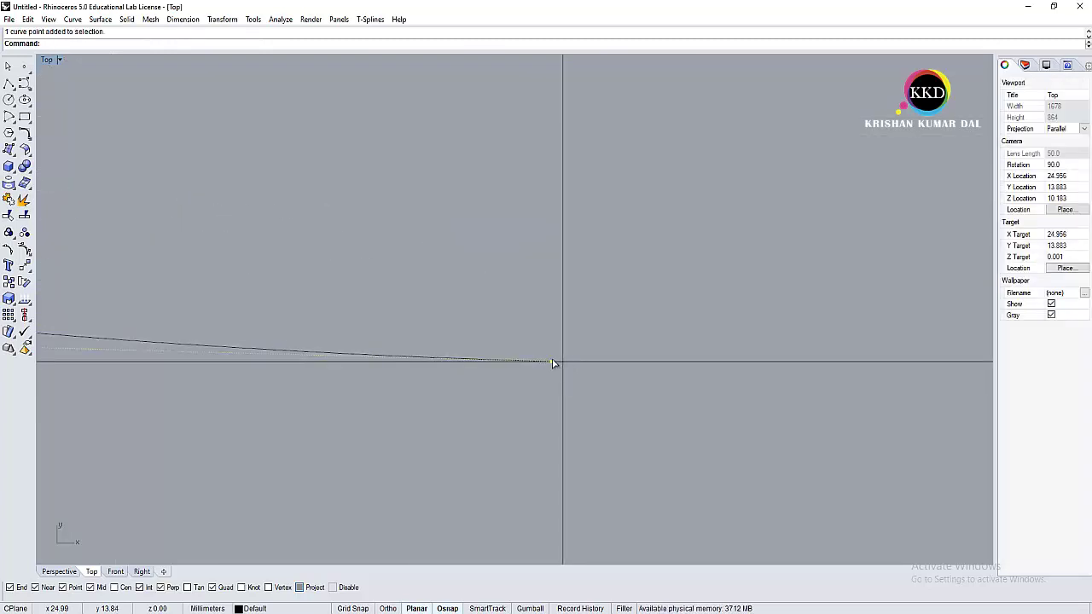
left_click_drag(546, 360, 524, 264)
Step: Trim the new curve's end at the right vertical guide line
scroll(524, 265, "up", 2)
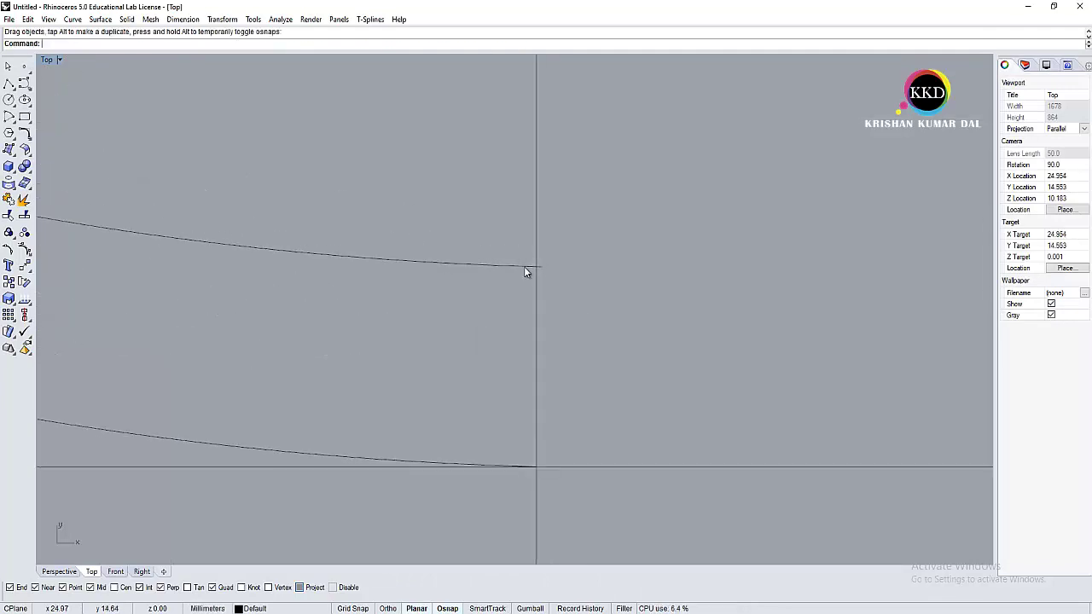
type("TR")
key("Return")
left_click(546, 263)
scroll(548, 263, "down", 1)
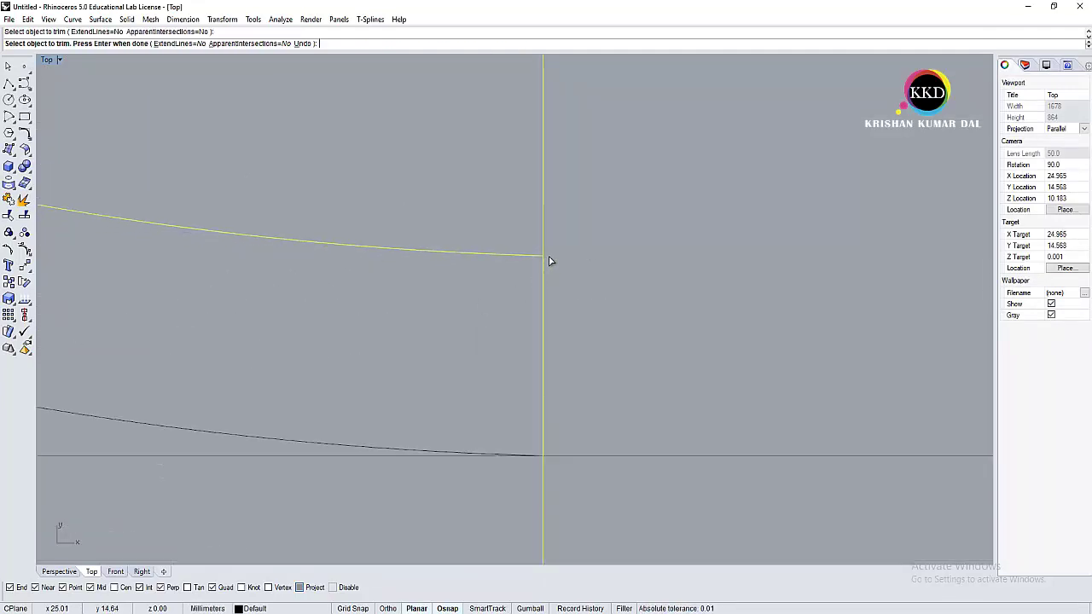
scroll(512, 260, "down", 2)
key("Return")
scroll(392, 316, "down", 2)
scroll(144, 381, "up", 2)
scroll(179, 321, "up", 2)
key("Return")
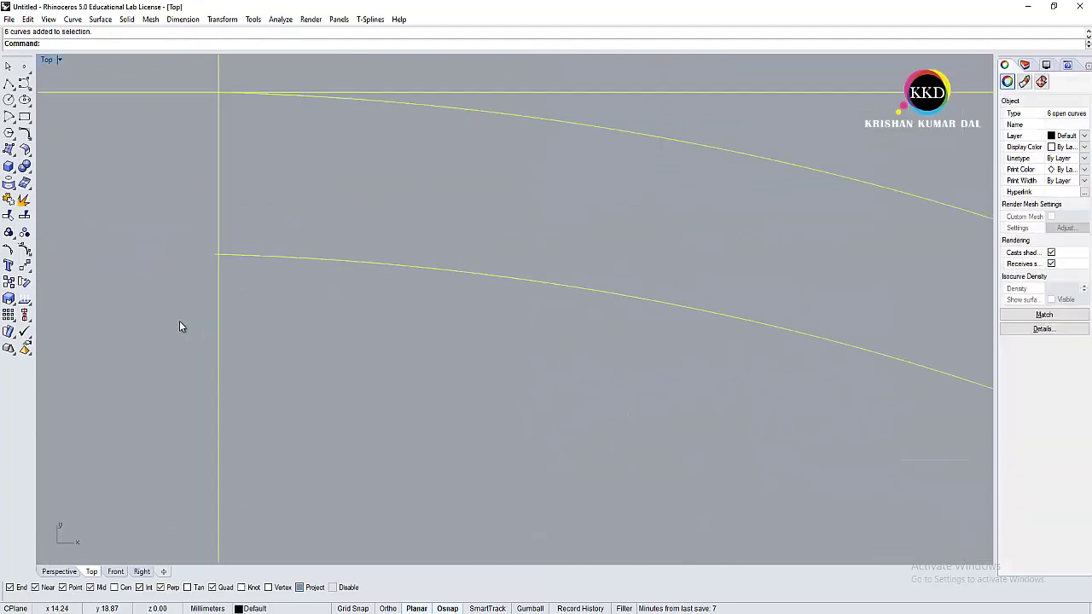
scroll(242, 231, "up", 2)
key("Return")
scroll(247, 230, "down", 1)
key("Return")
scroll(290, 232, "down", 2)
Step: Show the S-curves' control points and select the middle S-curve
scroll(383, 232, "down", 2)
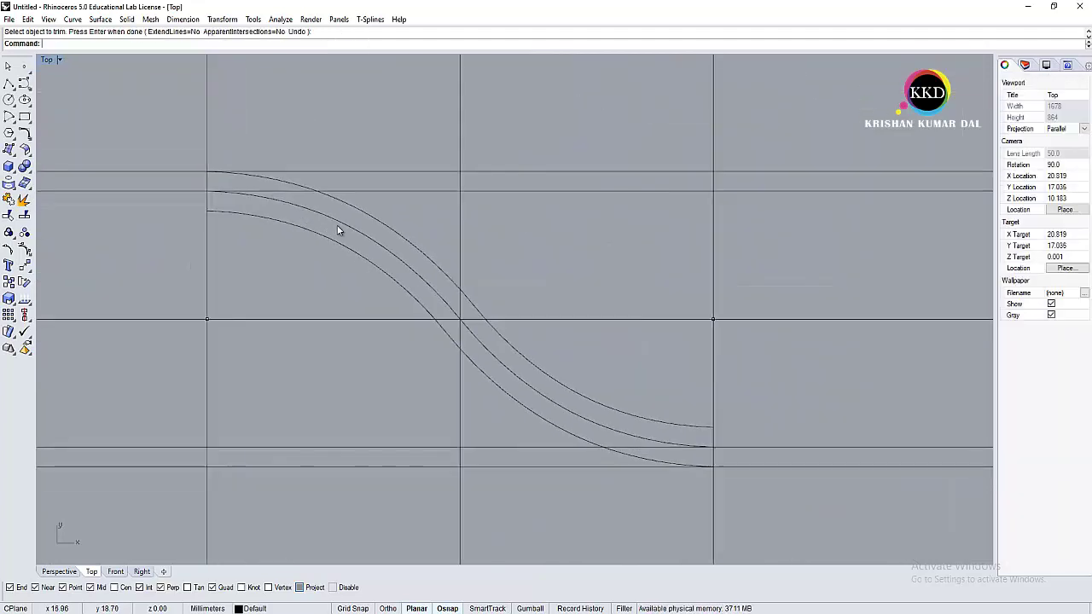
left_click(334, 242)
left_click(386, 229, "shift")
key("F10")
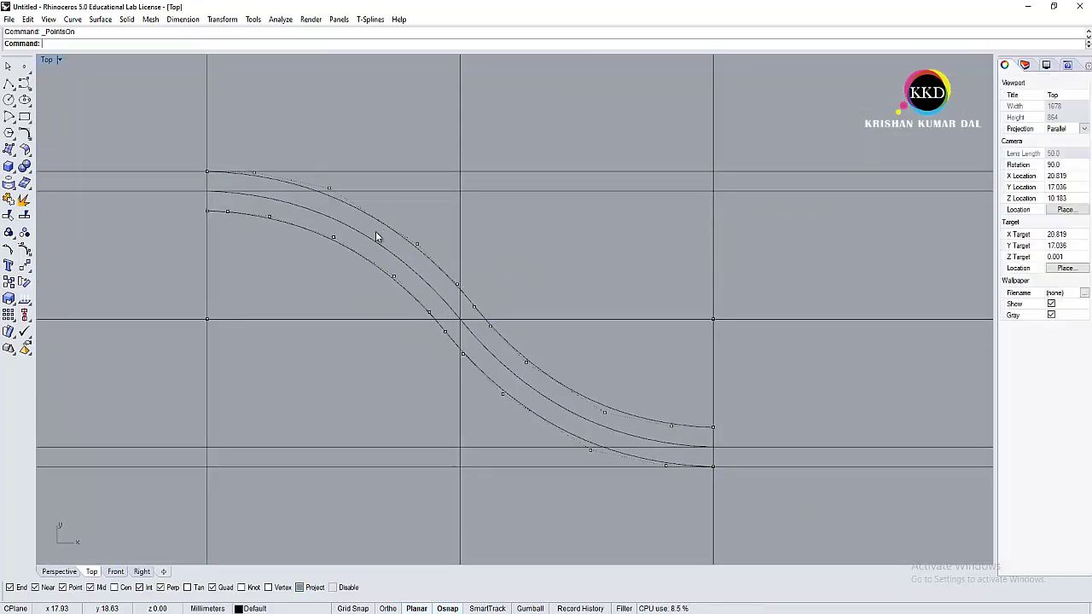
left_click(377, 219)
scroll(390, 230, "down", 2)
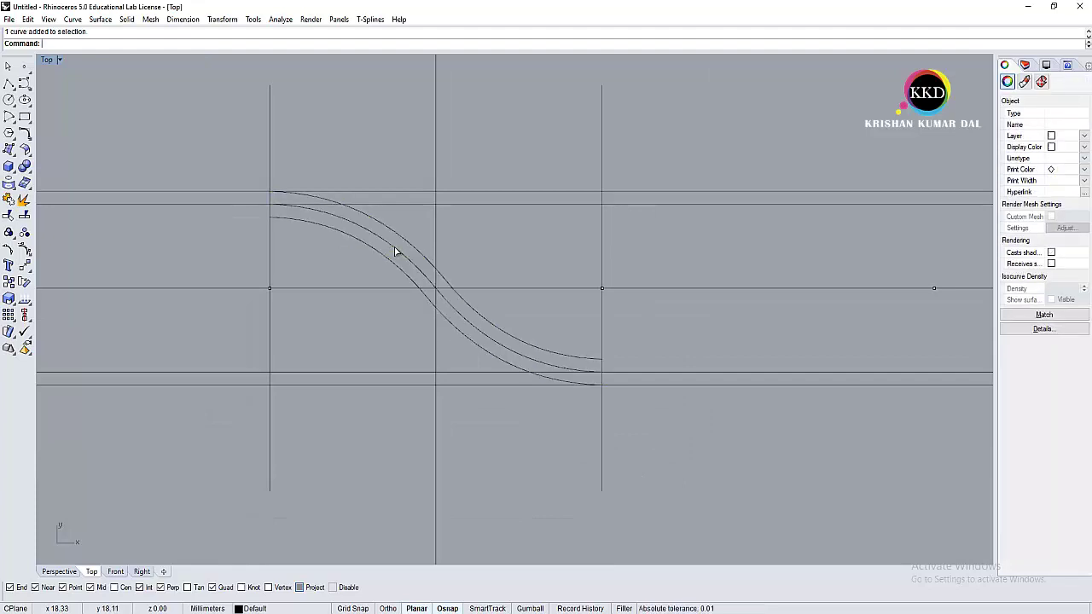
Step: Change the middle curve's layer to Layer 01, then window-select all three S-curves
left_click(1024, 65)
right_click(1028, 119)
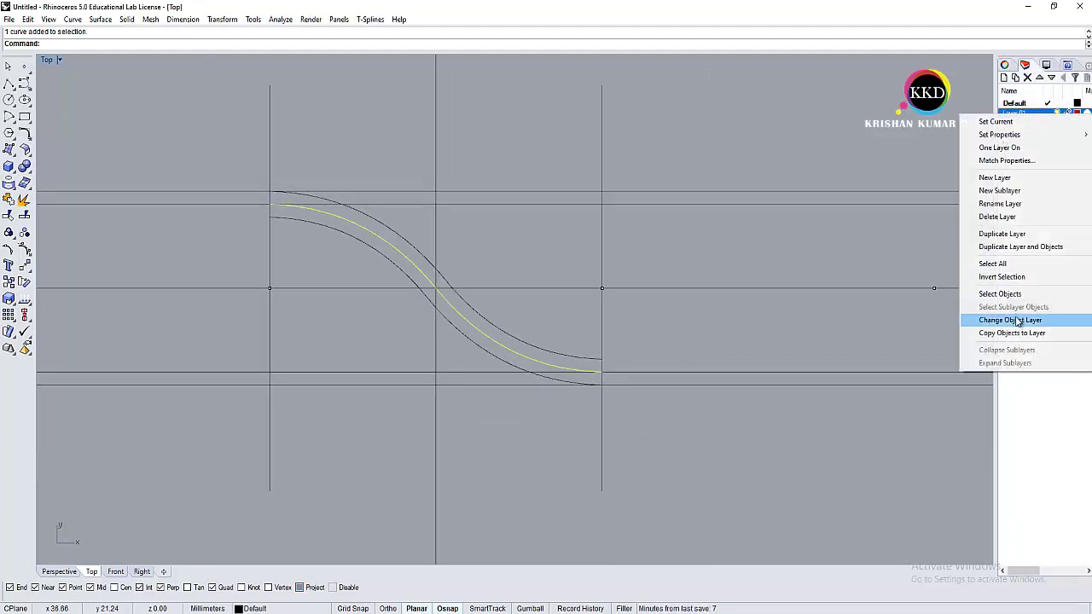
left_click(1020, 319)
left_click_drag(384, 248, 372, 258)
type("Mi")
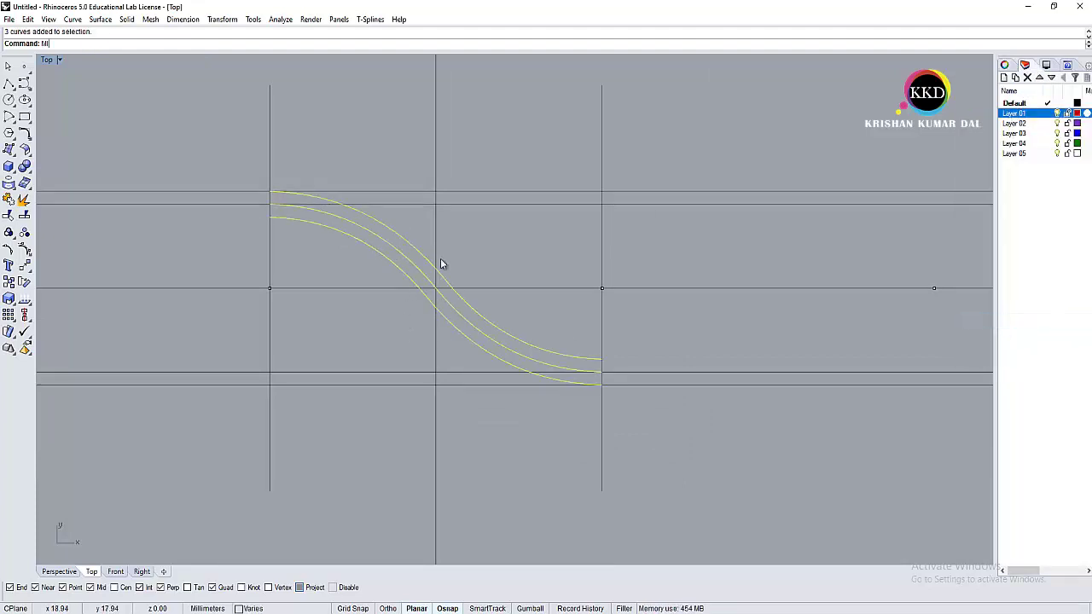
key("Return")
Step: Mirror the three S-curves across the vertical guide line into an X crossing
left_click(523, 290)
left_click(542, 288)
scroll(306, 389, "down", 3)
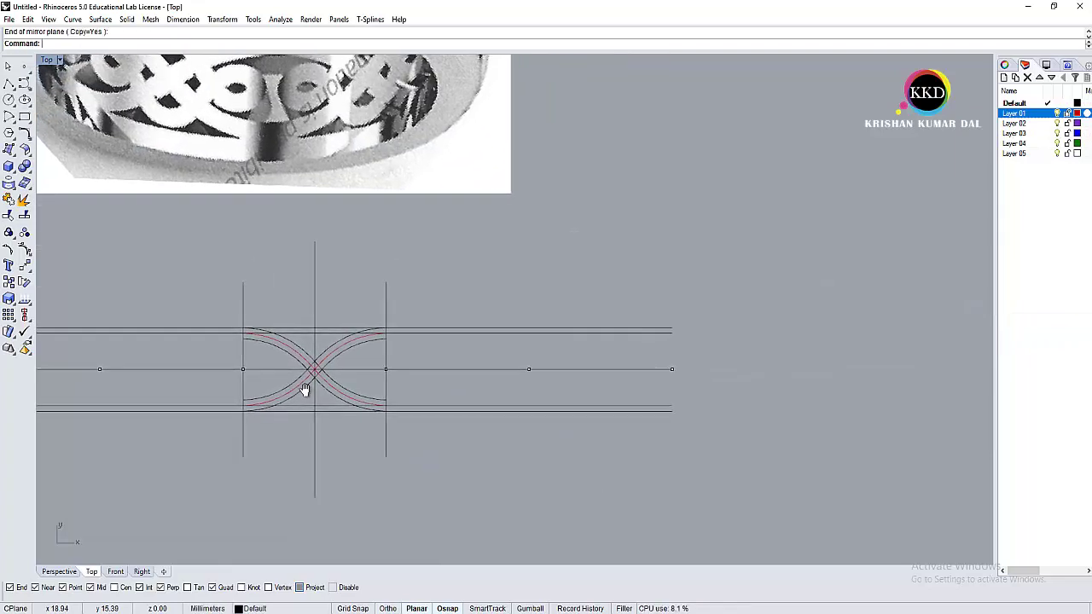
right_click_drag(308, 415, 356, 597)
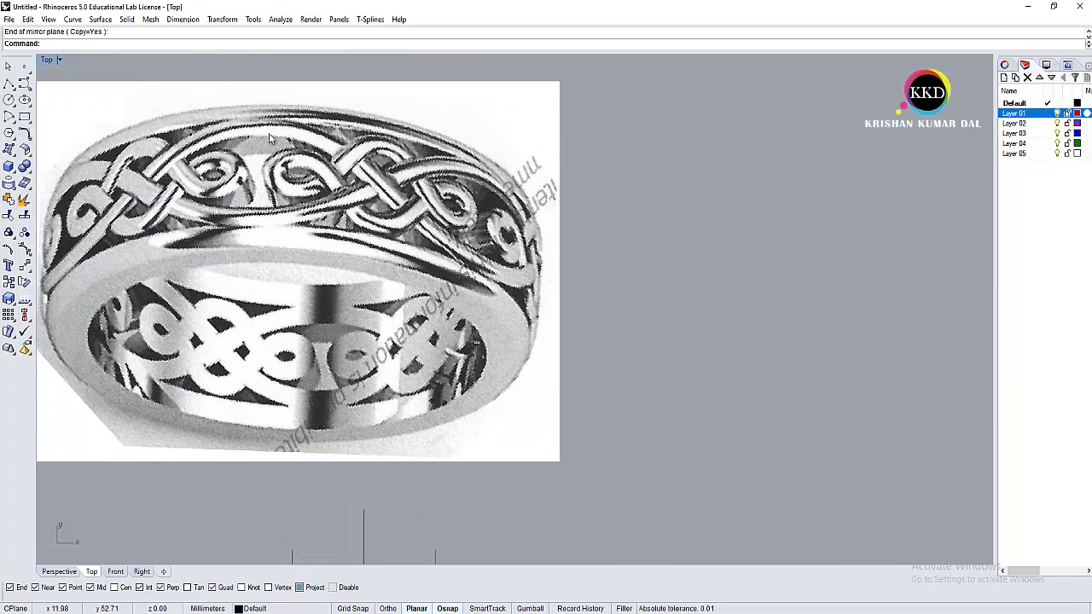
scroll(367, 149, "up", 2)
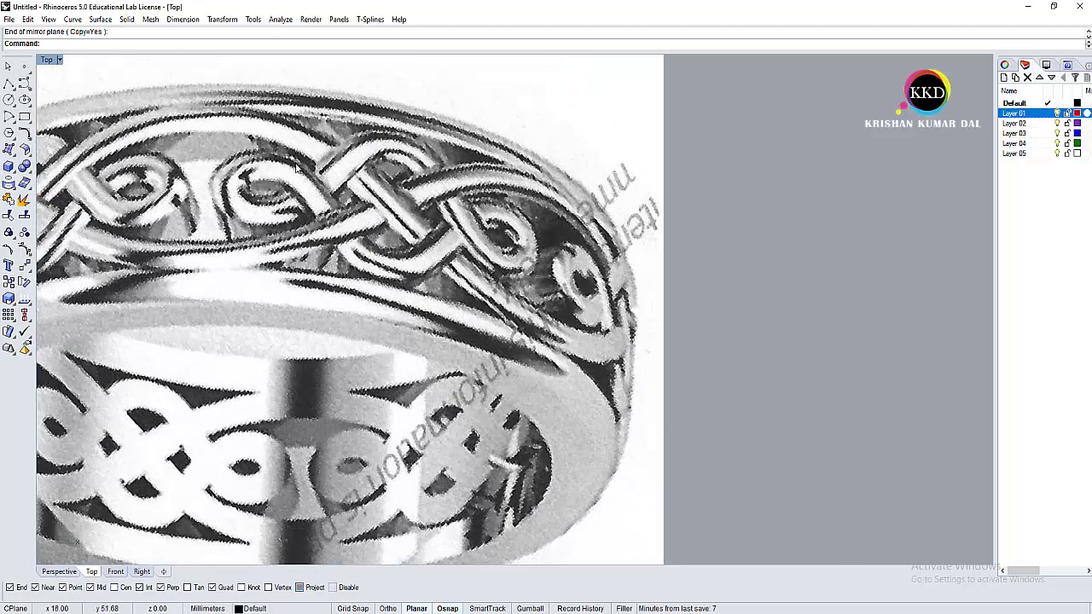
Step: Zoom around the reference ring photo, then start an interpolated curve
scroll(438, 220, "down", 3)
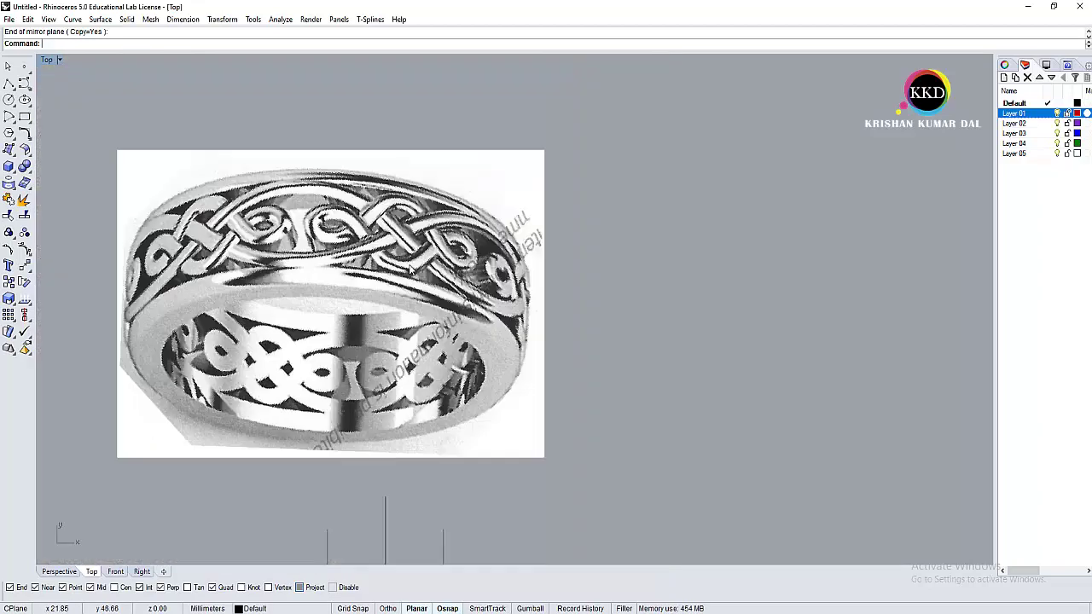
scroll(413, 406, "up", 1)
scroll(462, 92, "up", 2)
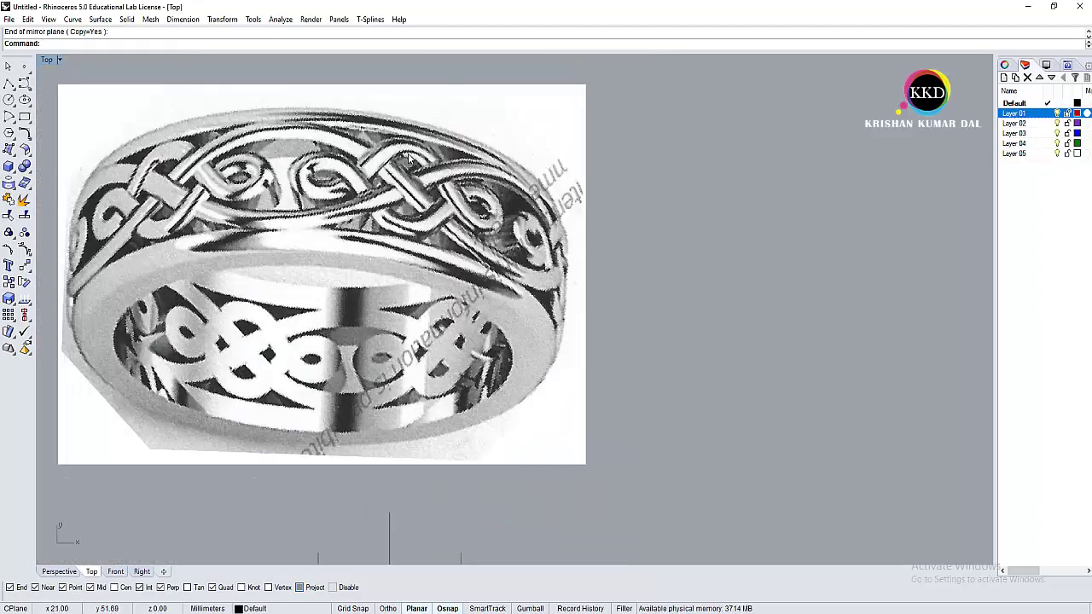
scroll(429, 403, "down", 3)
scroll(430, 403, "up", 1)
scroll(429, 399, "down", 2)
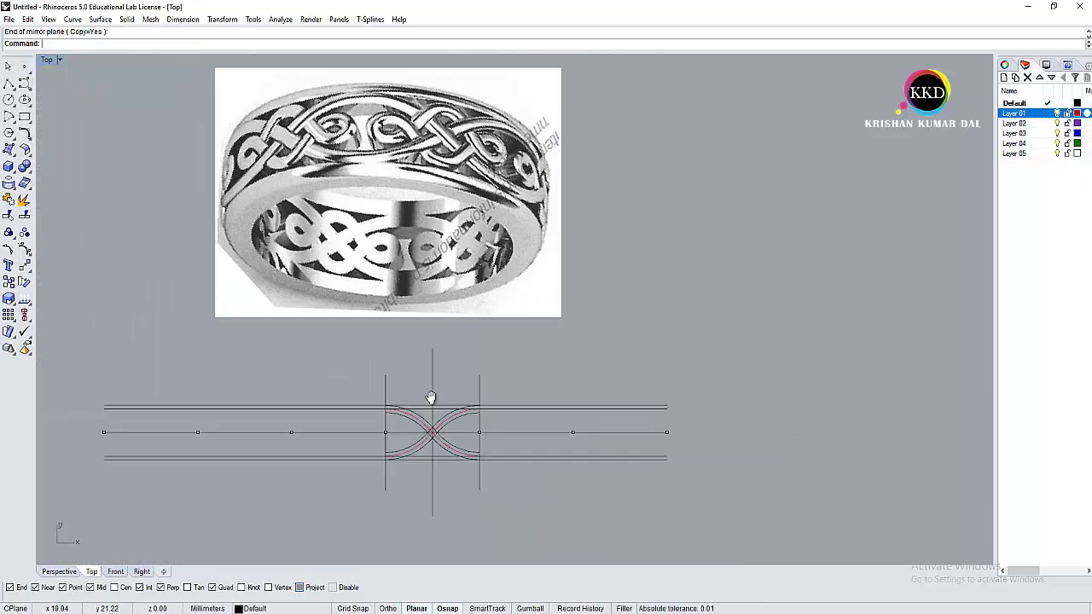
scroll(427, 409, "down", 1)
scroll(425, 421, "up", 4)
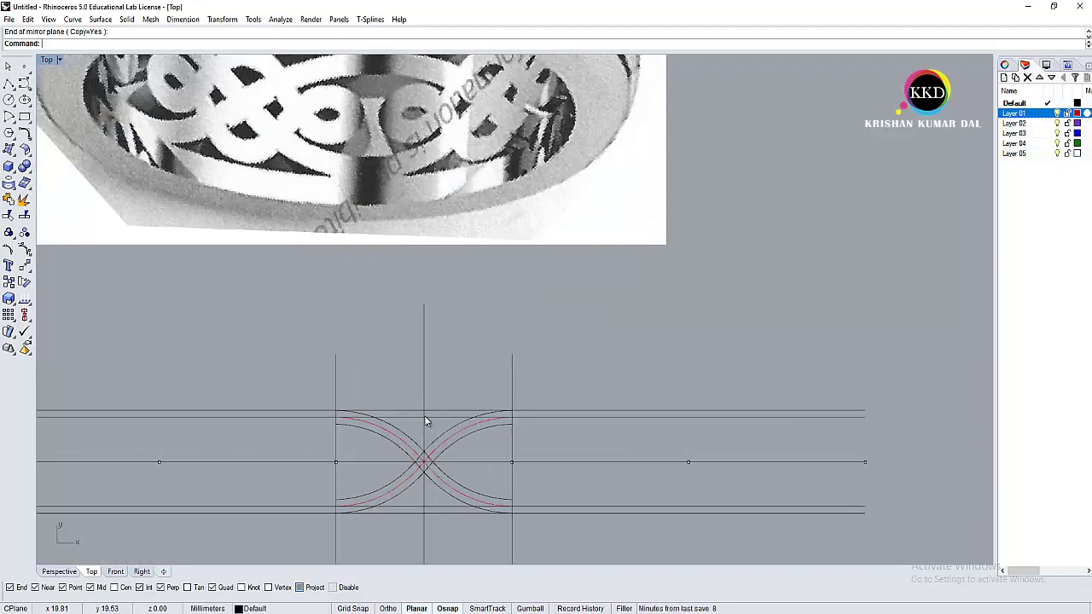
scroll(399, 456, "down", 2)
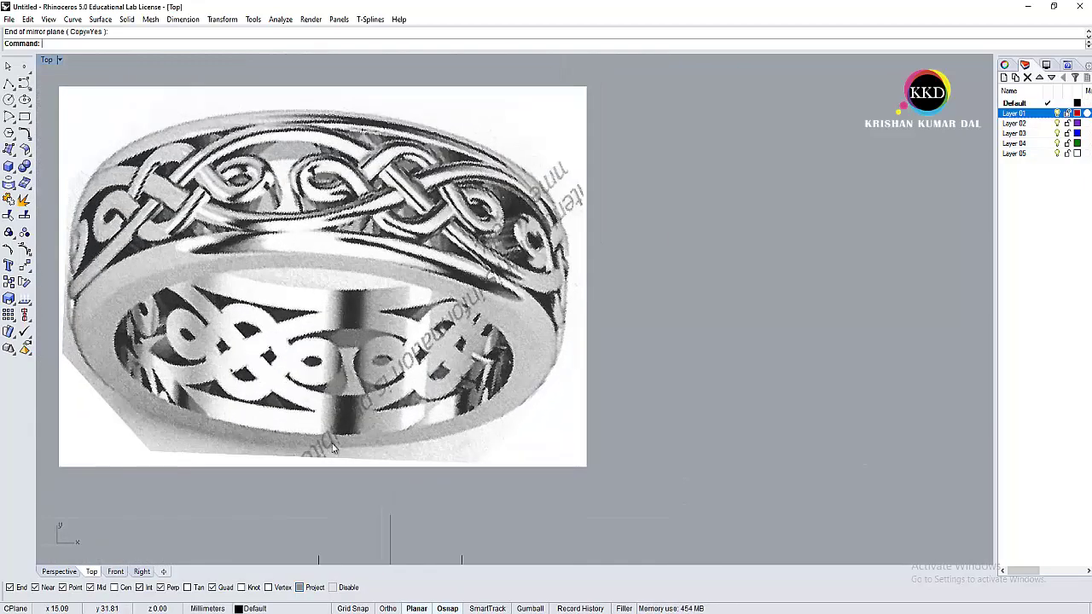
scroll(383, 441, "up", 3)
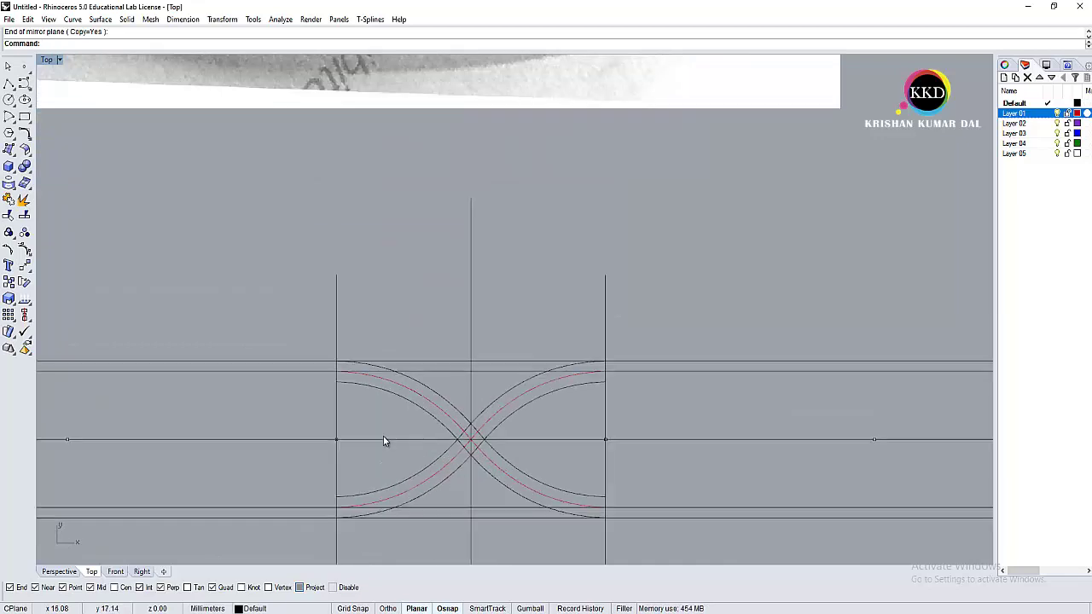
left_click(25, 99)
left_click(57, 92)
scroll(511, 307, "up", 1)
Step: Draw a hook curve from the guide intersection, looping down and curling back up
scroll(552, 272, "up", 2)
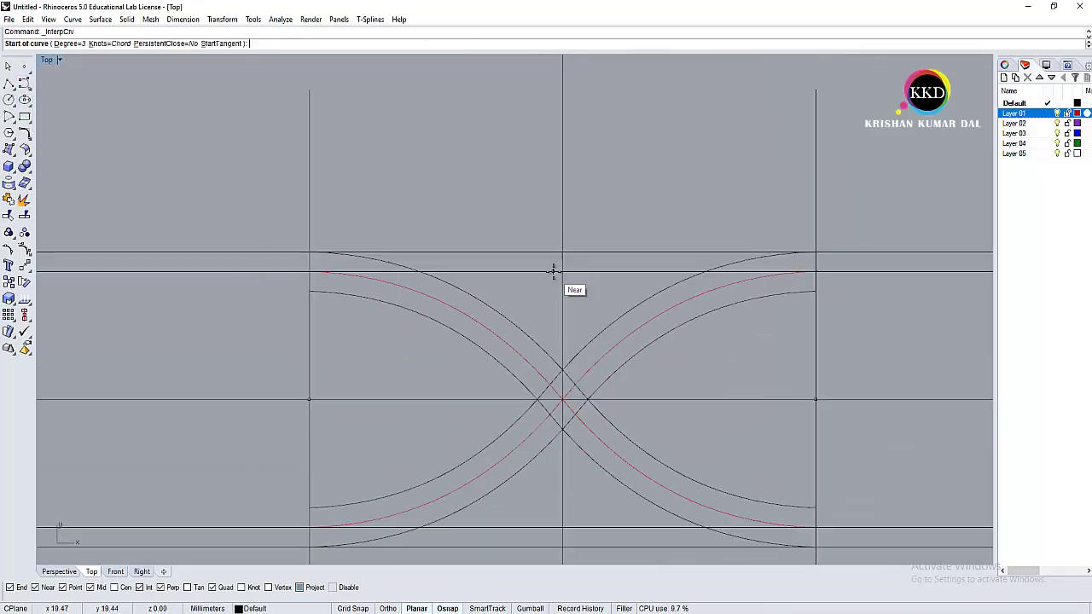
left_click(560, 271)
scroll(564, 273, "up", 1)
left_click(484, 294)
scroll(468, 372, "up", 1)
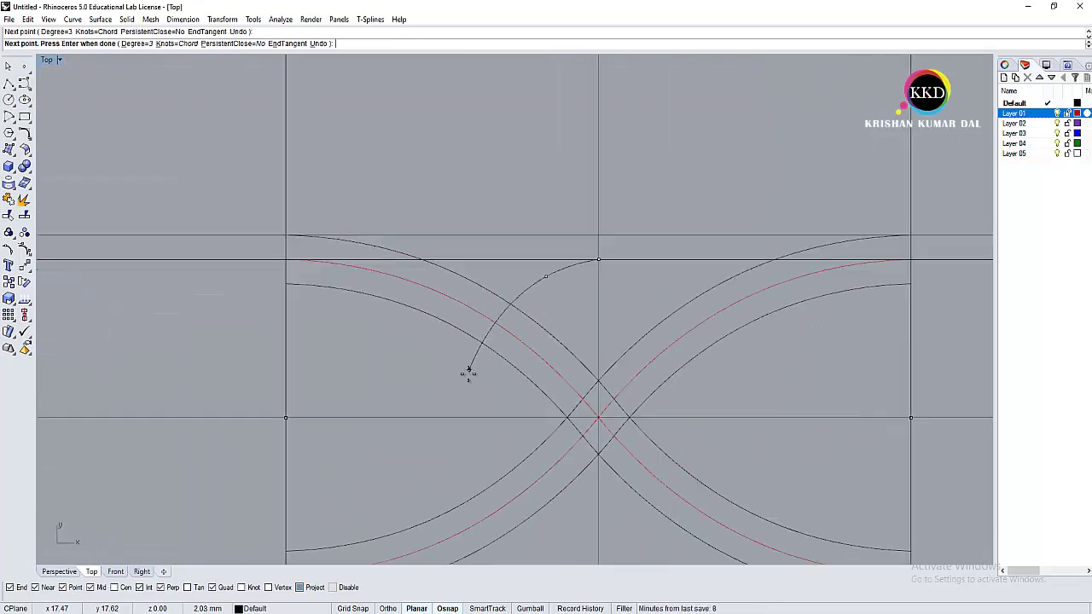
left_click(417, 418)
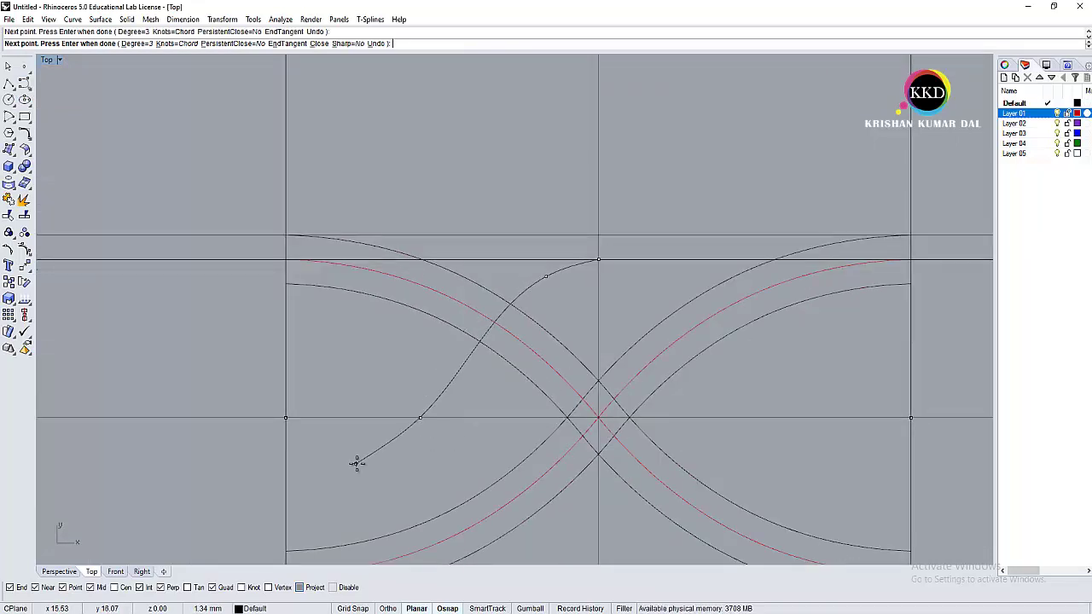
scroll(358, 458, "down", 5)
scroll(363, 456, "up", 6)
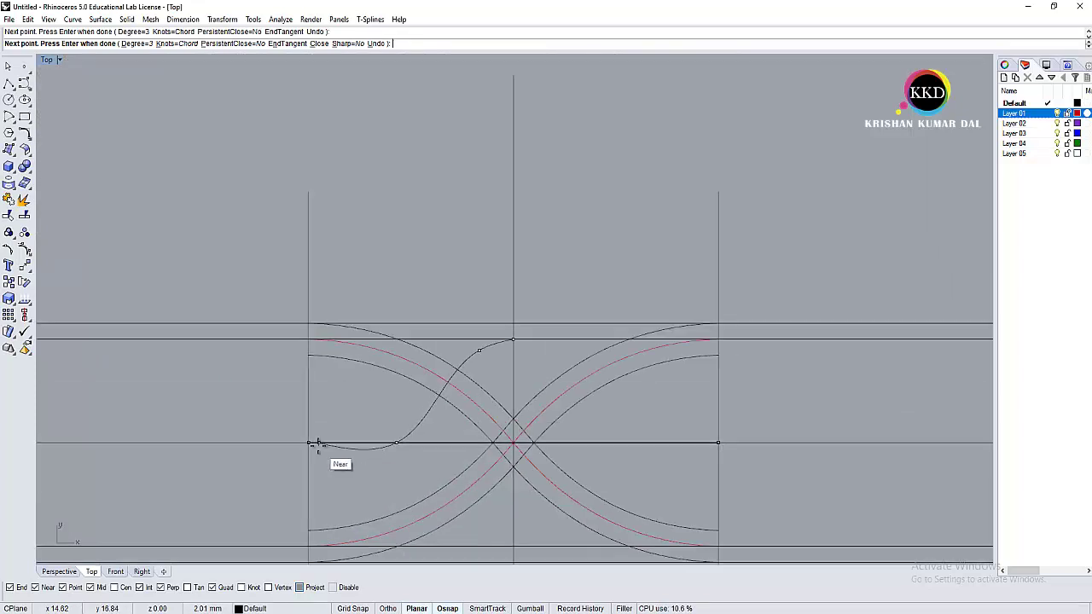
type("u")
key("Return")
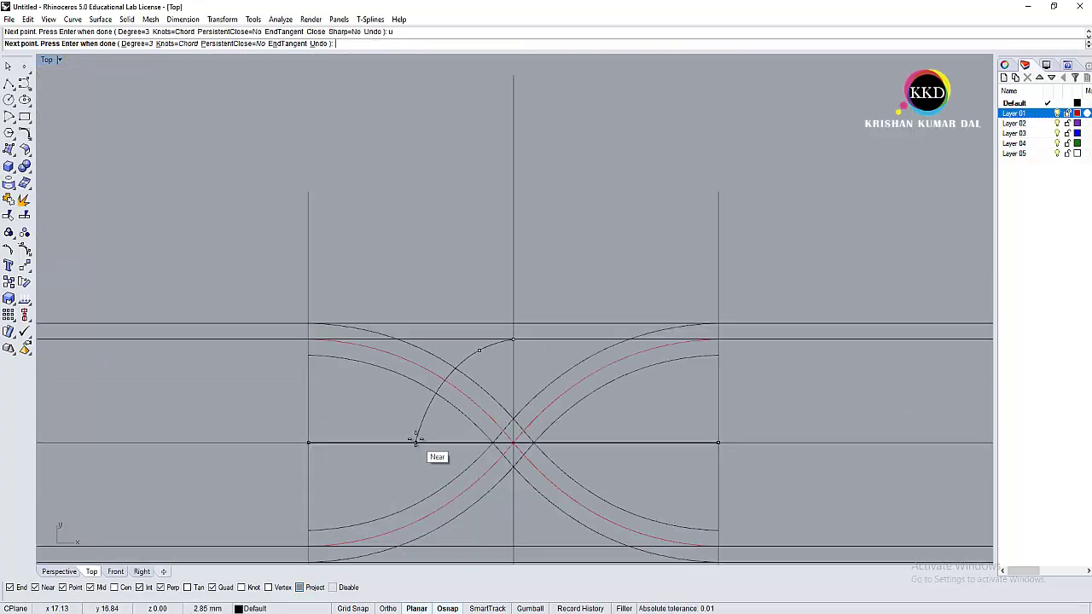
left_click(415, 441)
left_click(391, 482)
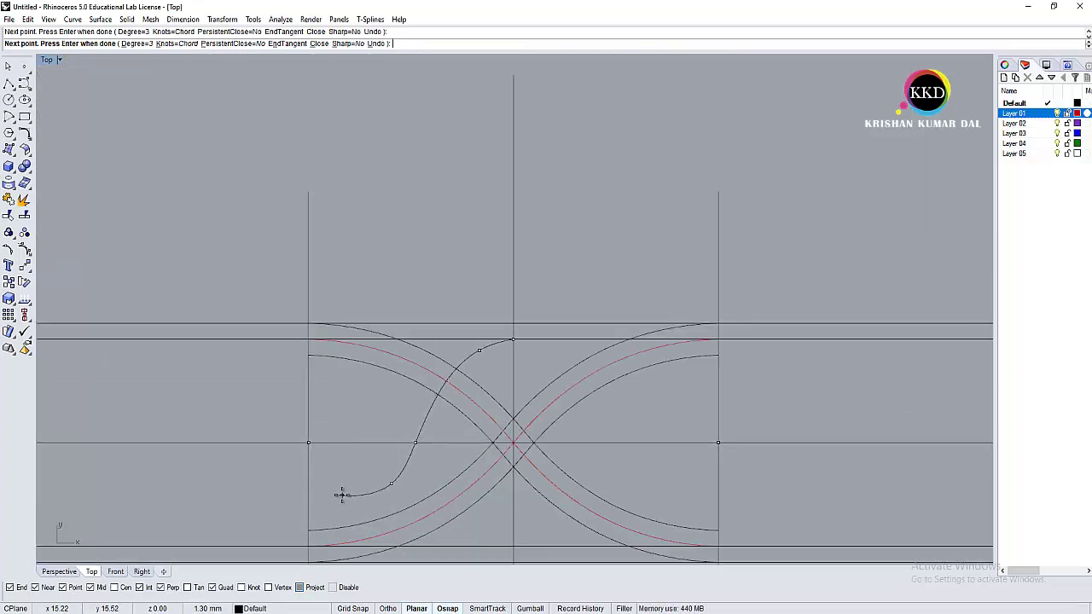
left_click(325, 445)
key("Return")
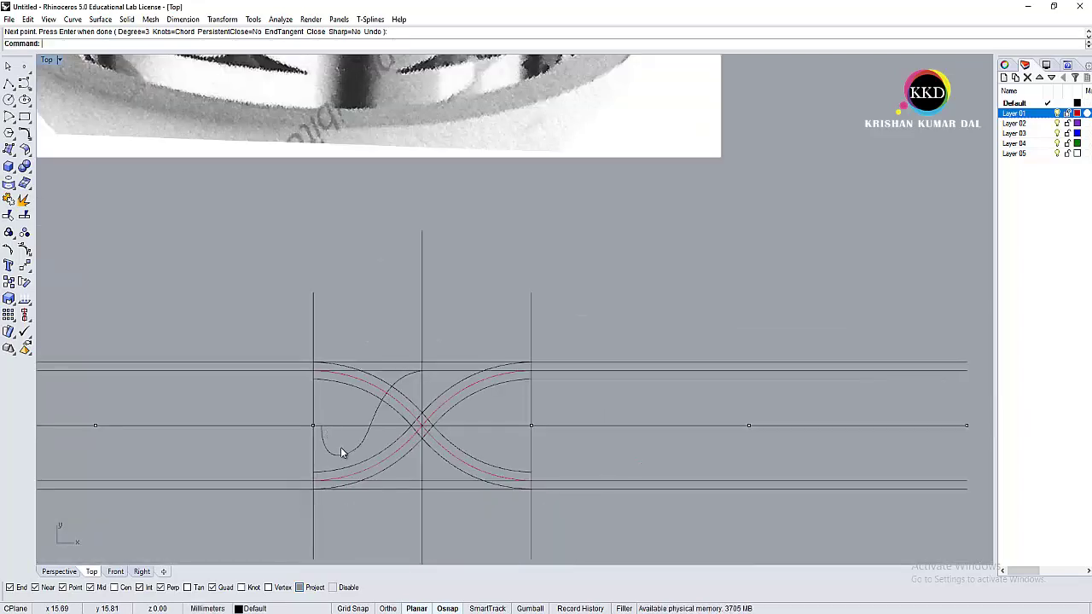
Step: Drag the hook curve's control points to smooth its lower bend
key("Escape")
scroll(337, 458, "up", 2)
scroll(330, 458, "up", 1)
left_click(334, 450)
key("F10")
scroll(333, 452, "up", 2)
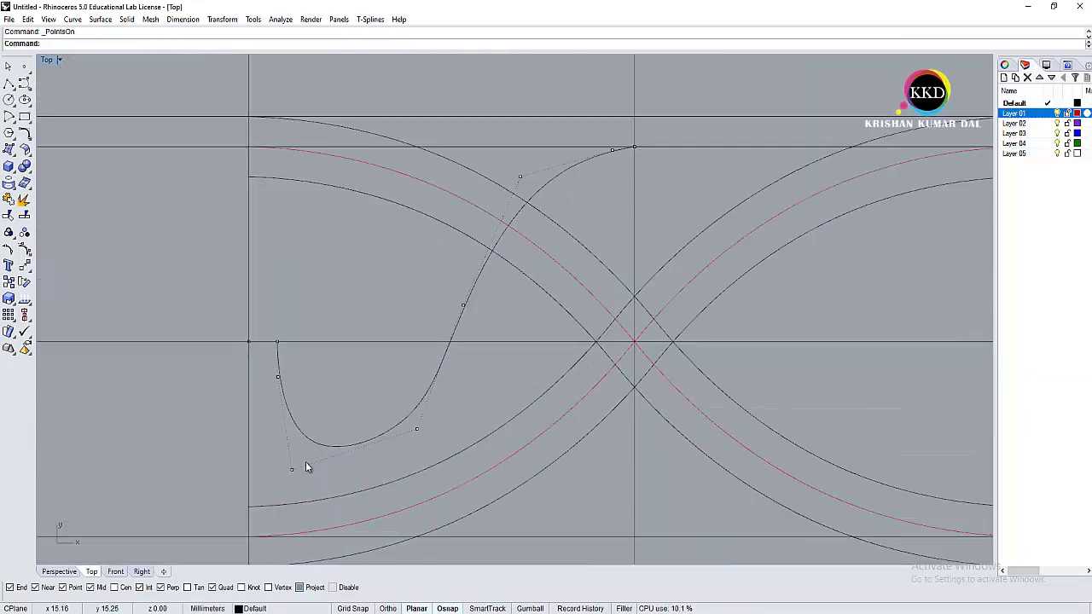
left_click_drag(291, 469, 306, 436)
left_click(417, 428)
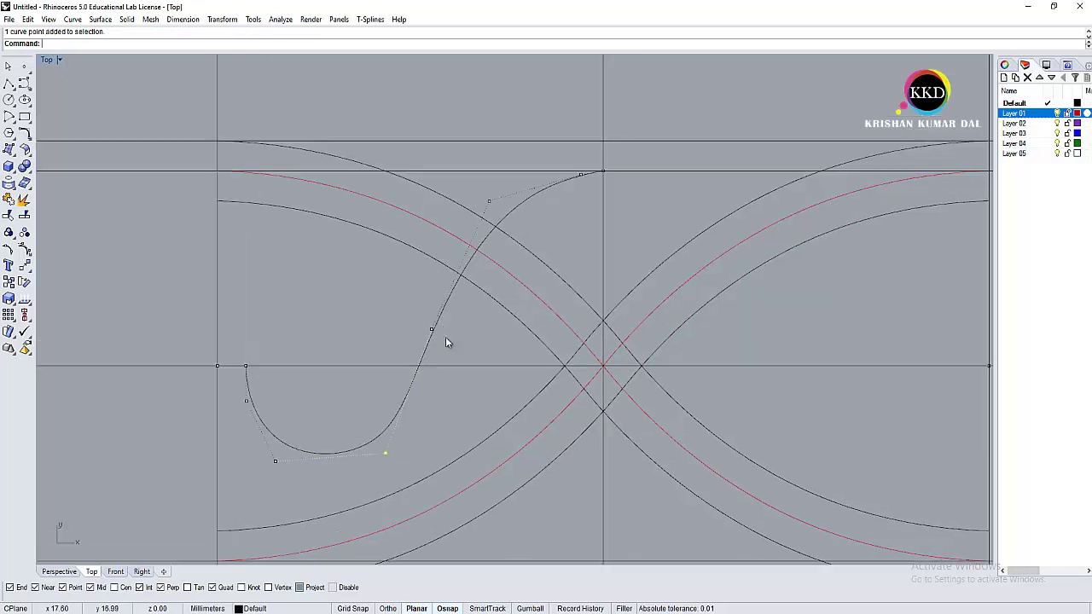
left_click_drag(353, 328, 373, 319)
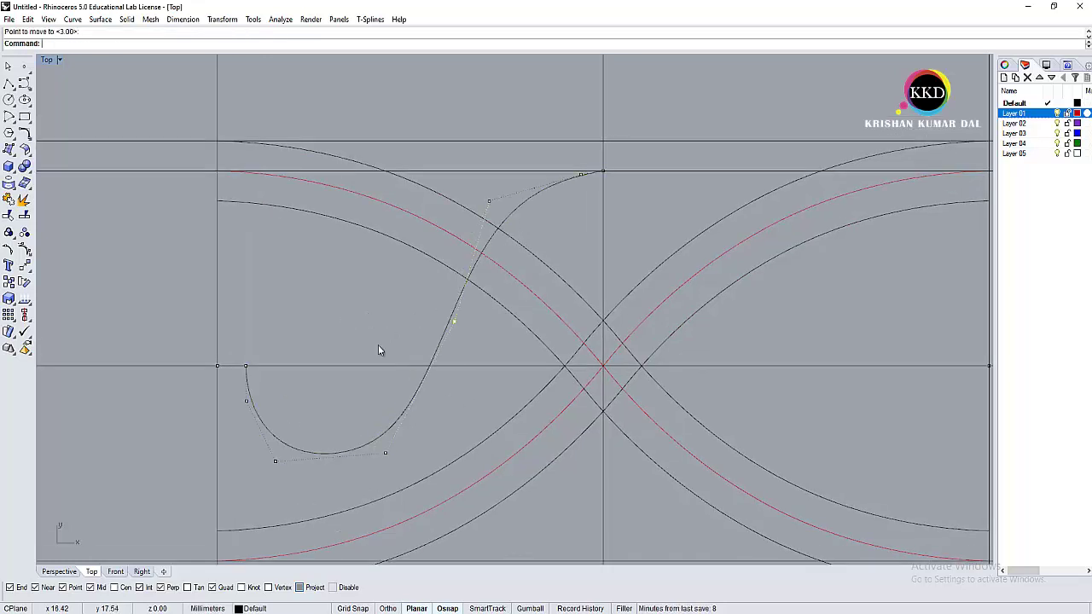
scroll(242, 438, "up", 2)
scroll(281, 409, "up", 2)
left_click(218, 415)
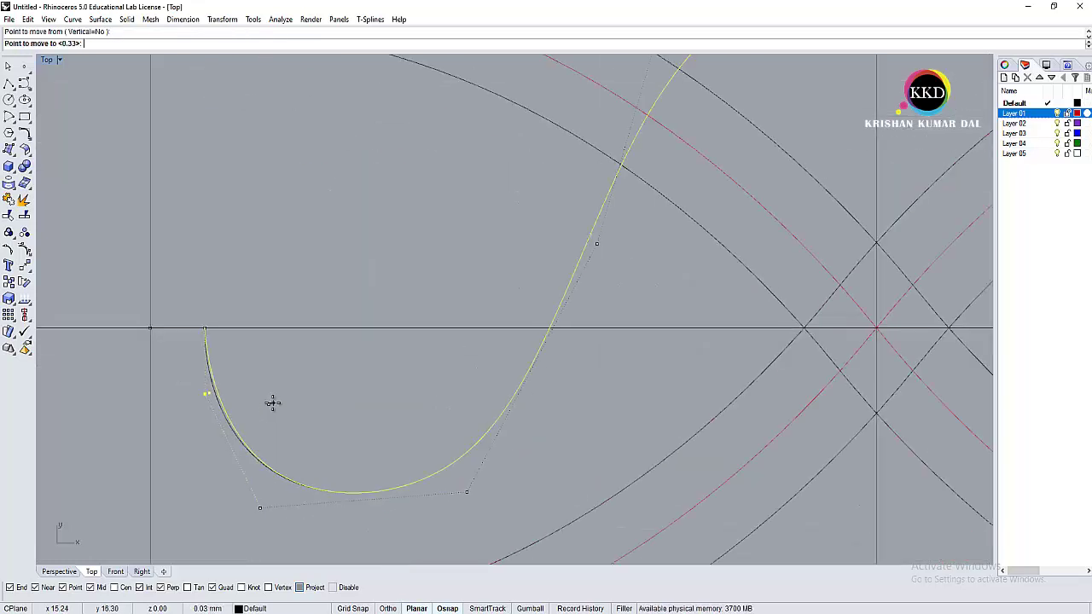
left_click_drag(219, 493, 267, 532)
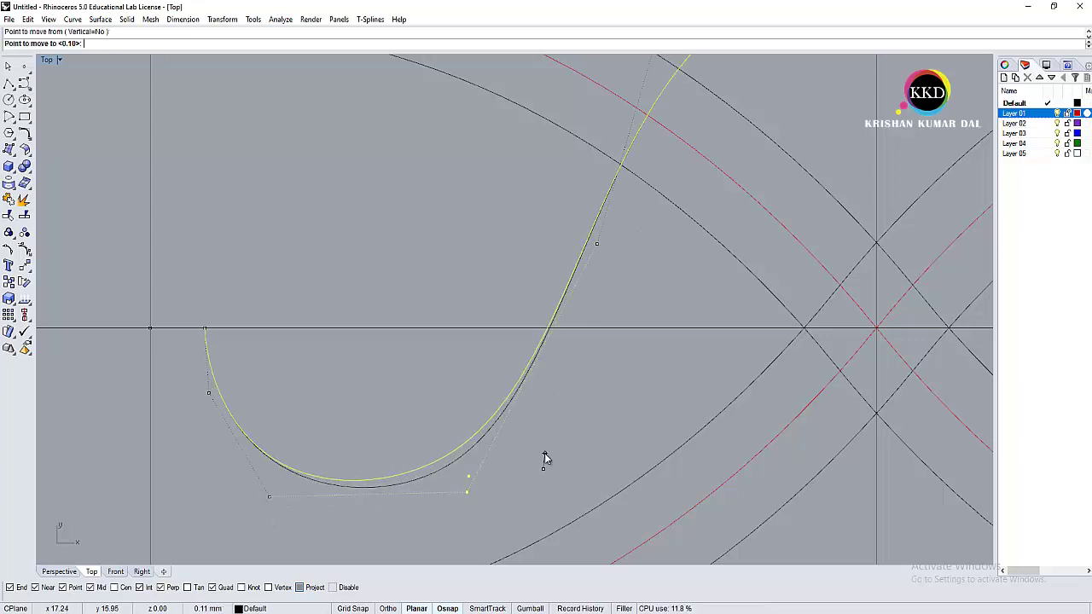
scroll(532, 415, "down", 5)
left_click(532, 414)
Step: Try an offset copy of the S-curve, inspect it, then undo it
type("offset")
key("Return")
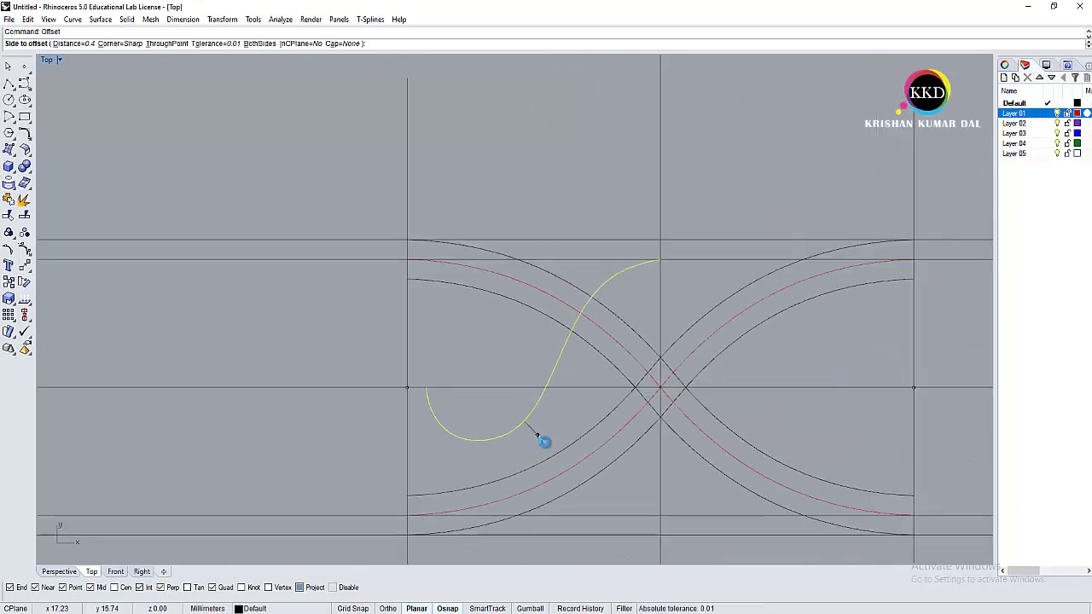
left_click(537, 437)
scroll(481, 423, "down", 2)
scroll(429, 409, "down", 2)
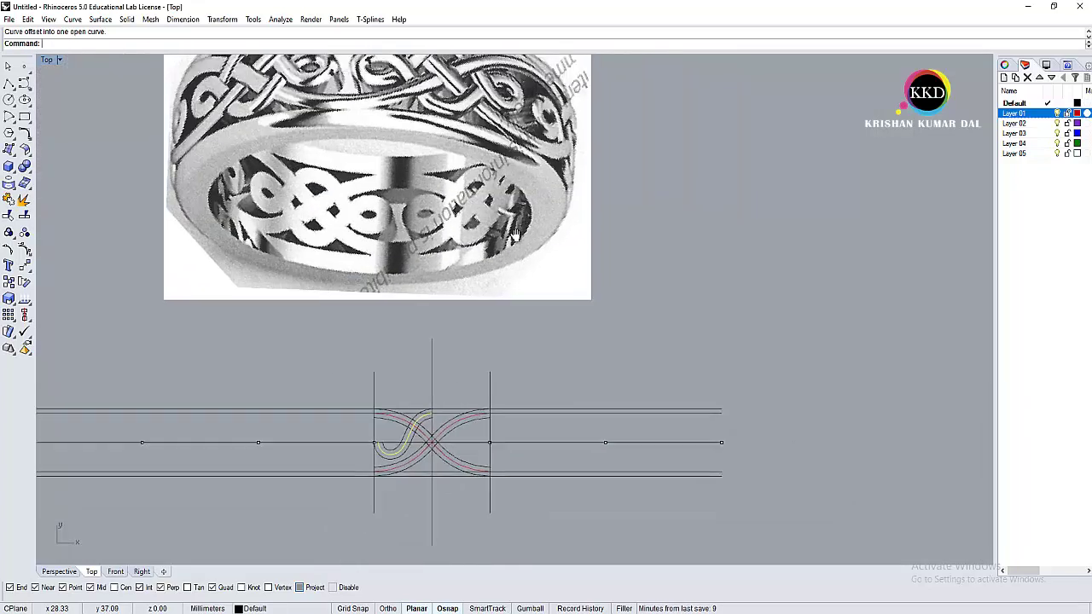
scroll(475, 359, "up", 1)
scroll(354, 531, "up", 3)
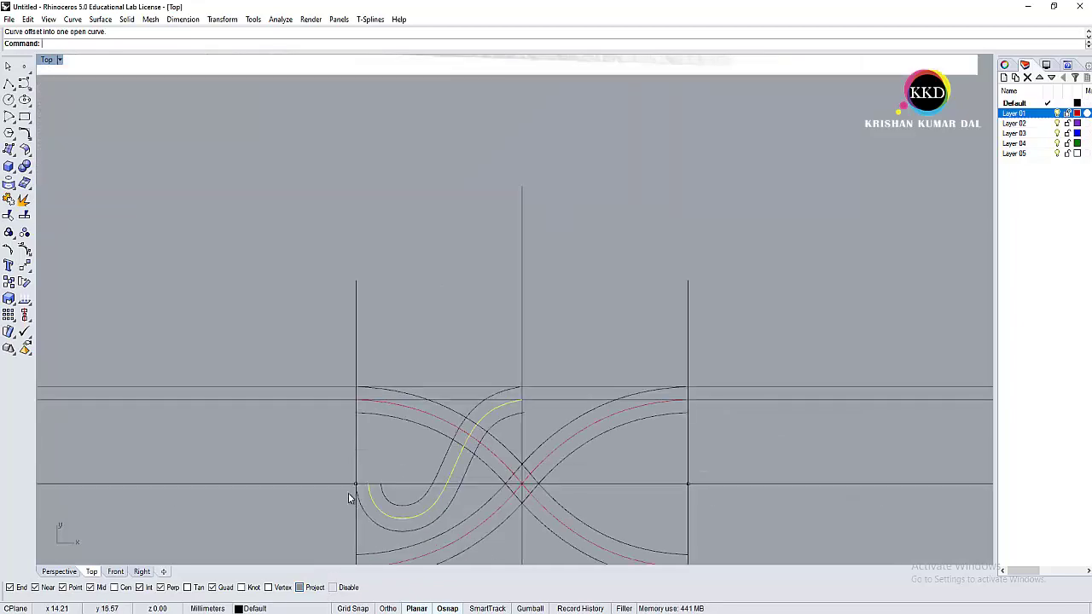
scroll(363, 503, "down", 2)
scroll(447, 435, "down", 2)
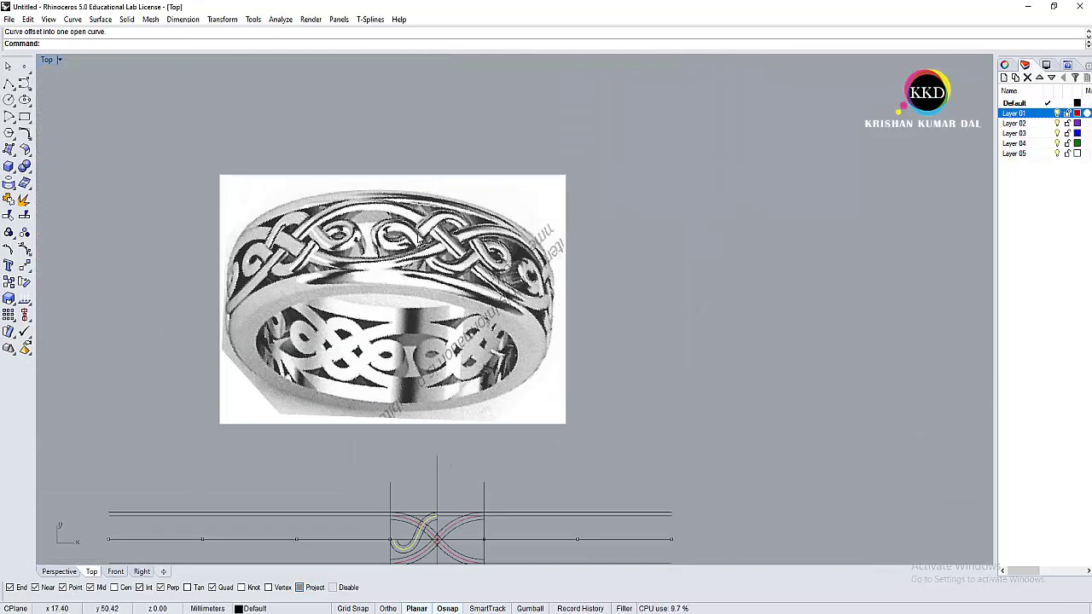
mouse_move(394, 532)
right_mouse_down()
mouse_move(387, 495)
mouse_move(438, 390)
right_mouse_up()
scroll(427, 488, "up", 4)
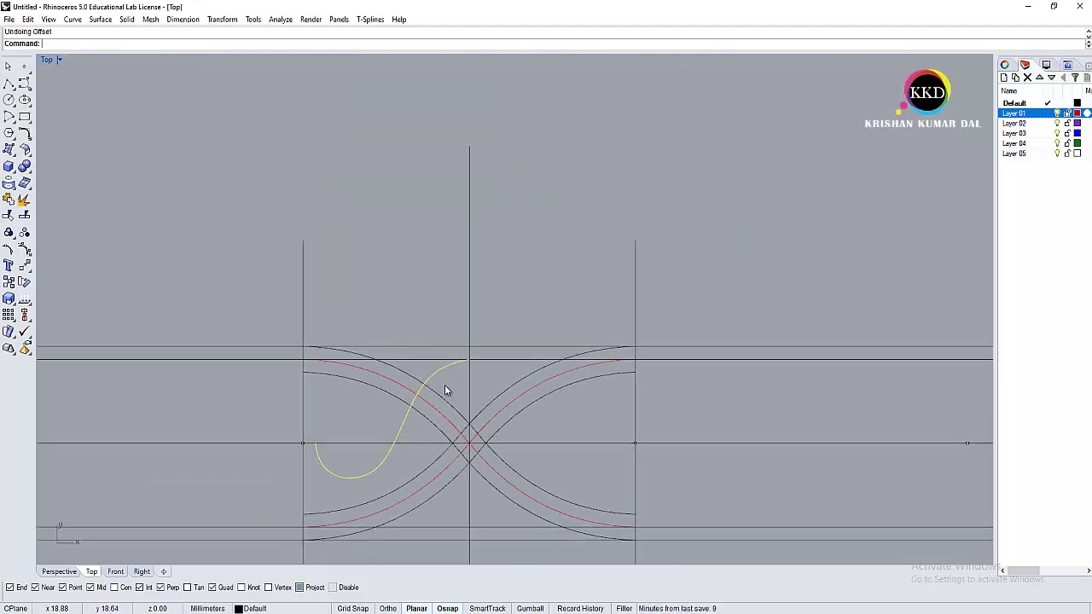
key("F10")
scroll(445, 384, "up", 2)
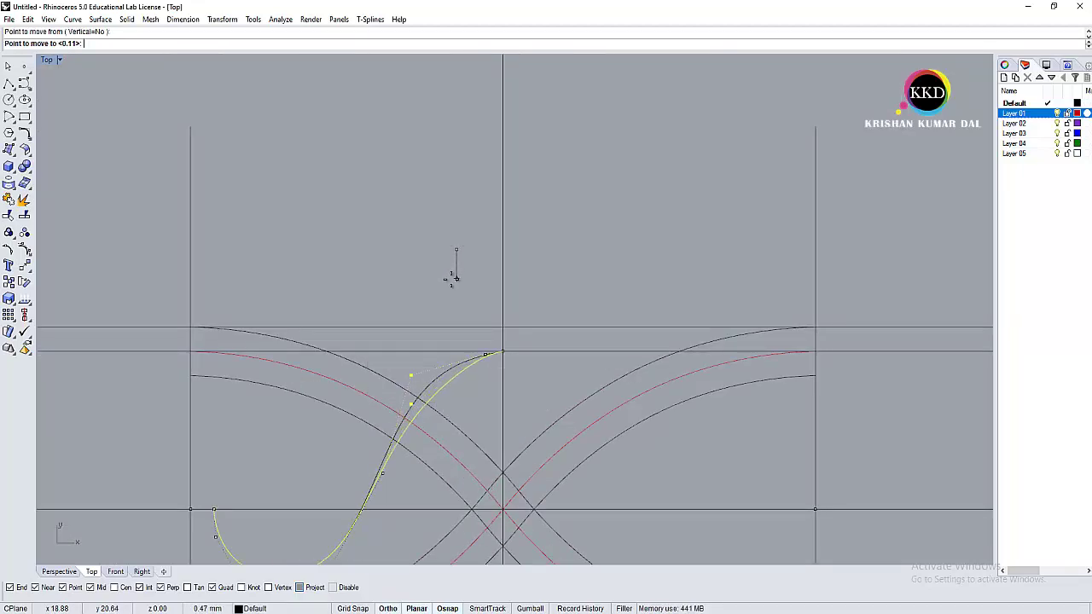
Step: Reshape the S-curve by moving its lower hook control points
left_click_drag(410, 375, 374, 484)
right_click_drag(202, 514, 315, 335)
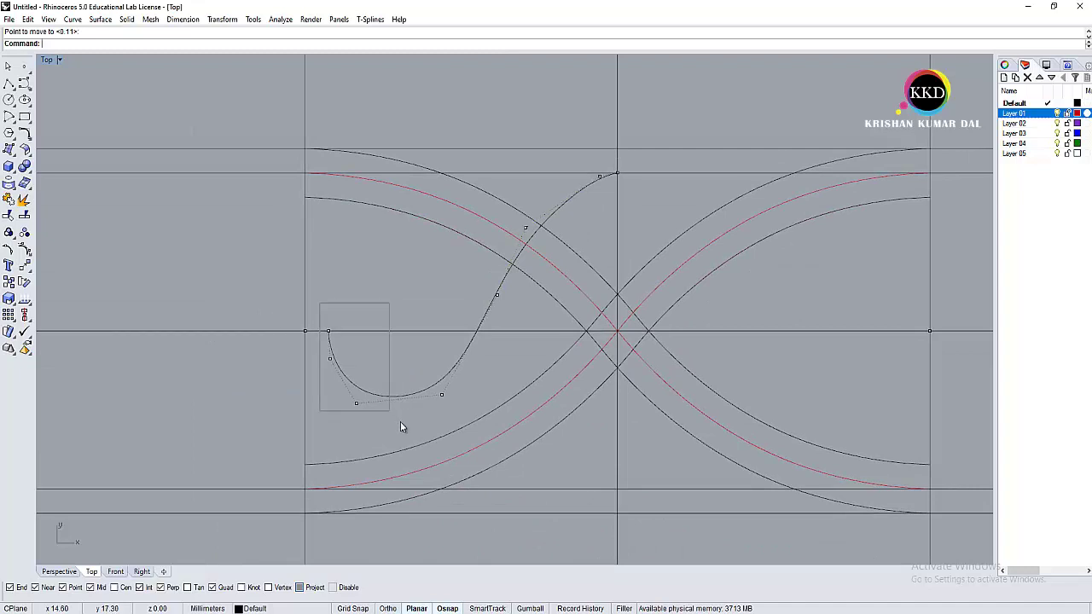
left_click_drag(401, 425, 407, 282)
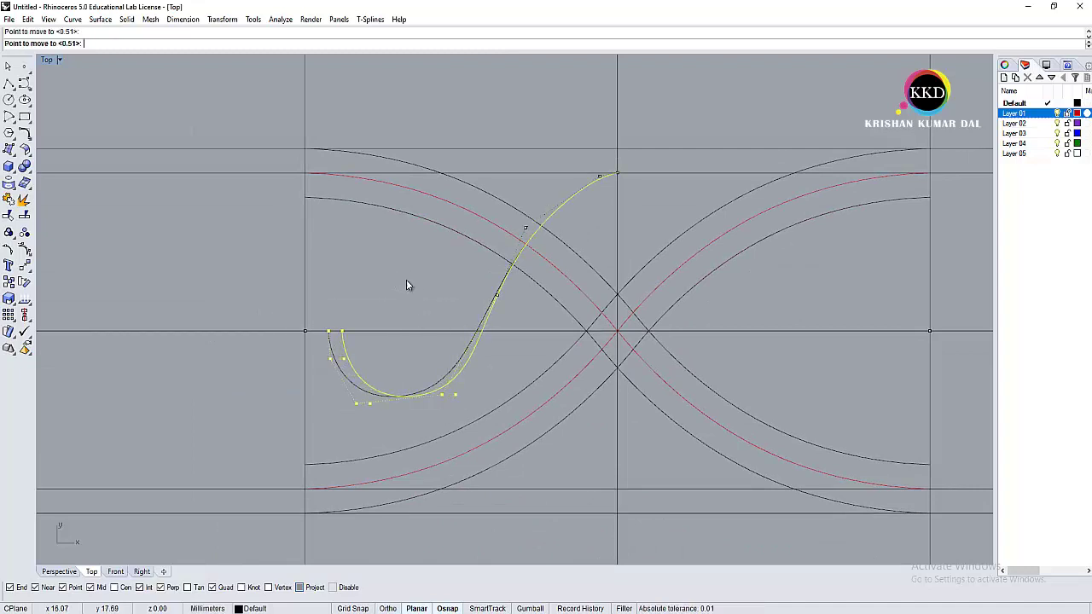
left_click(407, 285)
scroll(560, 228, "up", 3)
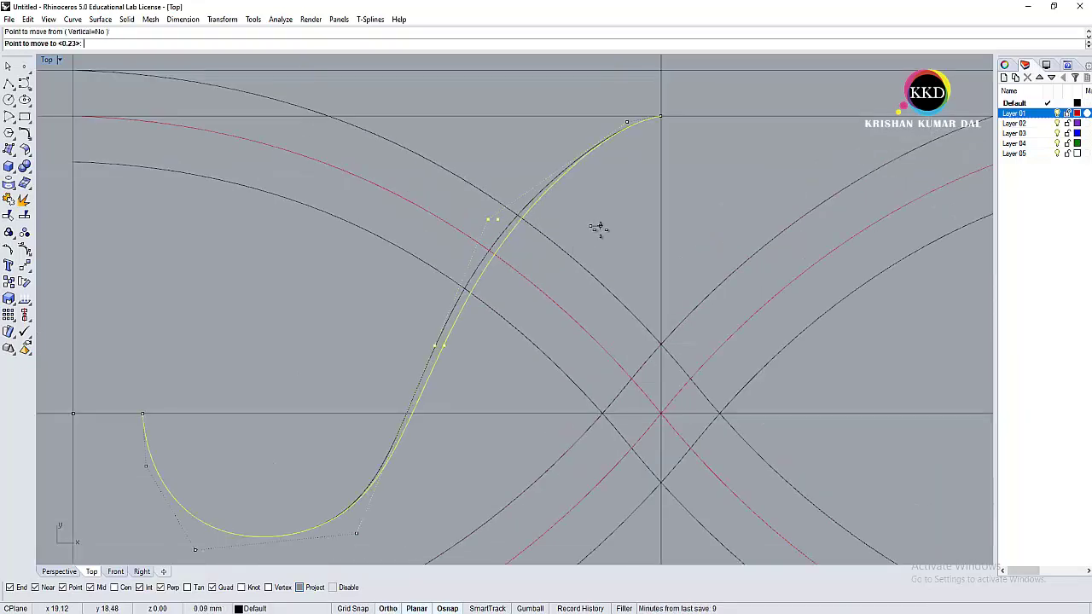
key("Escape")
scroll(598, 228, "down", 3)
Step: Rebuild the S-curve with a higher control point count
left_click(575, 207)
left_click(550, 181)
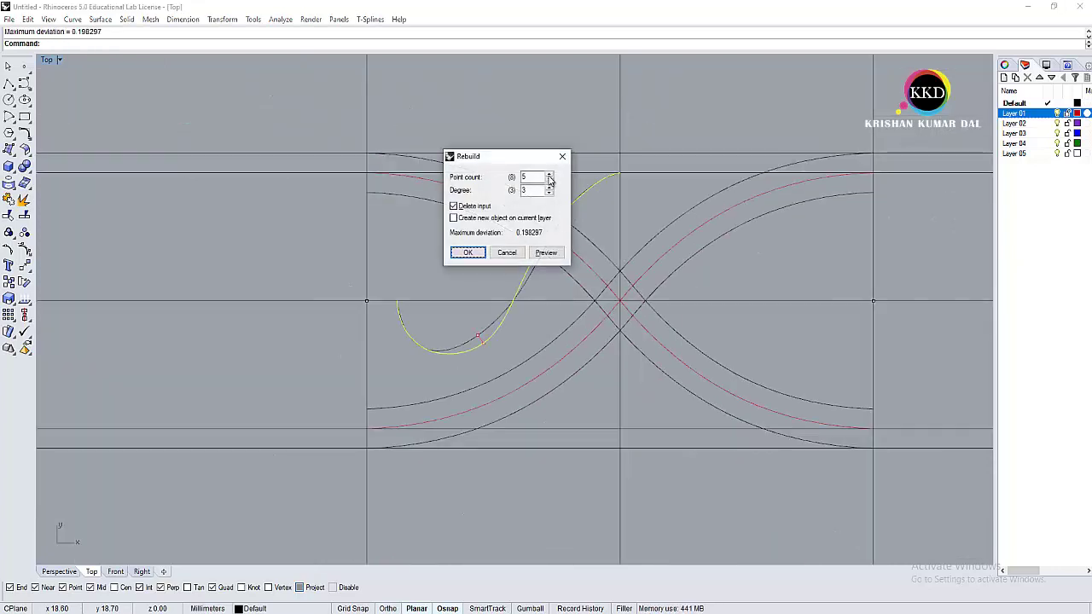
left_click(550, 176)
left_click(467, 253)
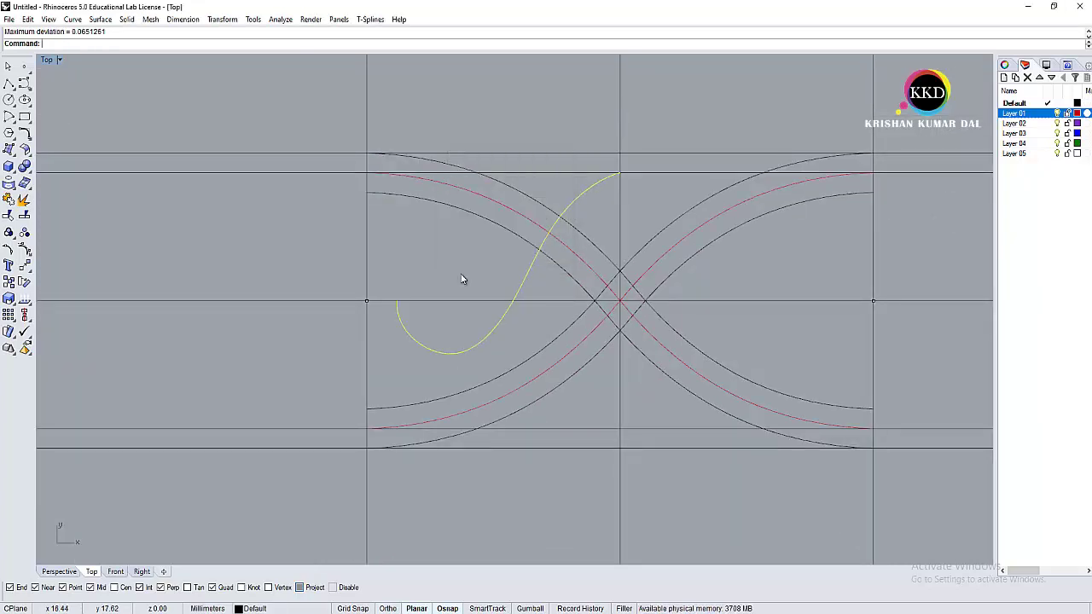
Step: Smooth the rebuilt S-curve by nudging a control point, then rerun Offset on it
key("F10")
scroll(461, 380, "up", 2)
scroll(460, 381, "up", 1)
mouse_move(340, 299)
left_mouse_down()
mouse_move(462, 386)
mouse_move(457, 377)
left_mouse_up()
key("Escape")
scroll(469, 354, "down", 2)
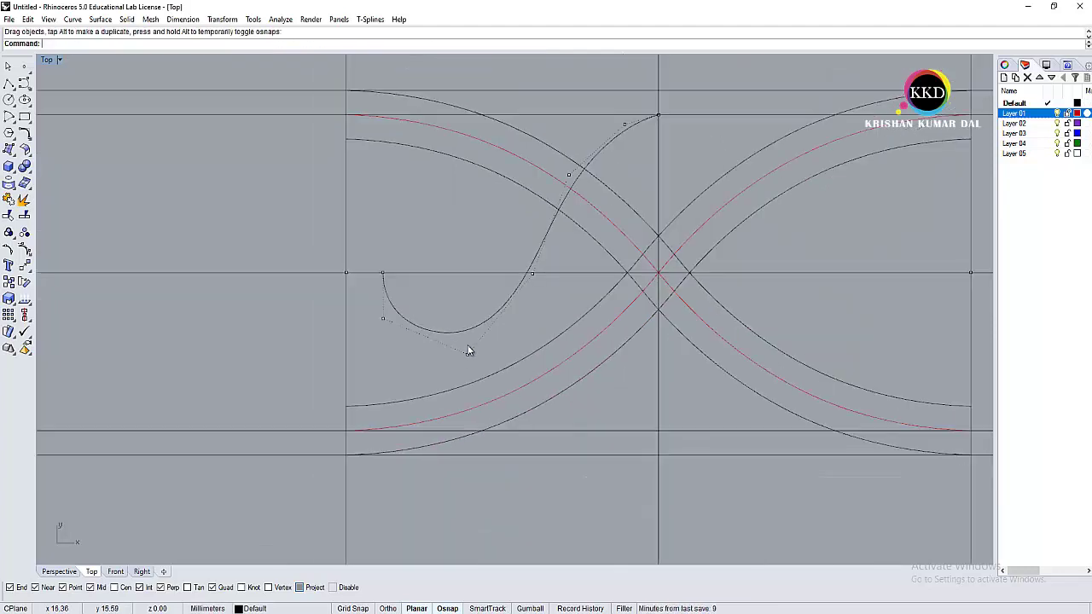
left_click(474, 332)
key("Return")
Step: Offset the S-curve to both sides
left_click(472, 388)
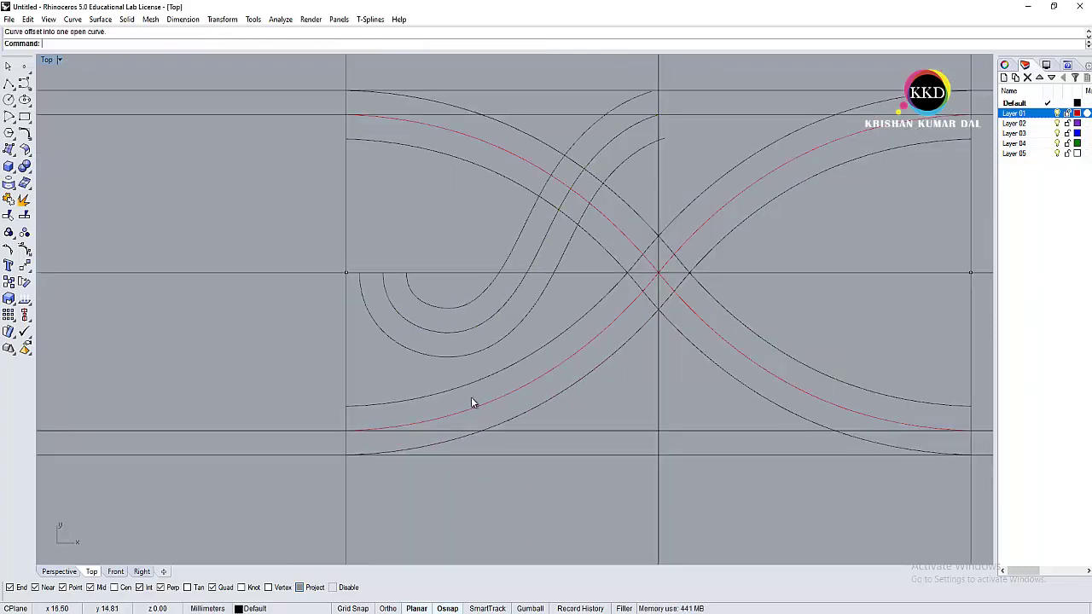
scroll(520, 317, "down", 2)
scroll(437, 295, "down", 5)
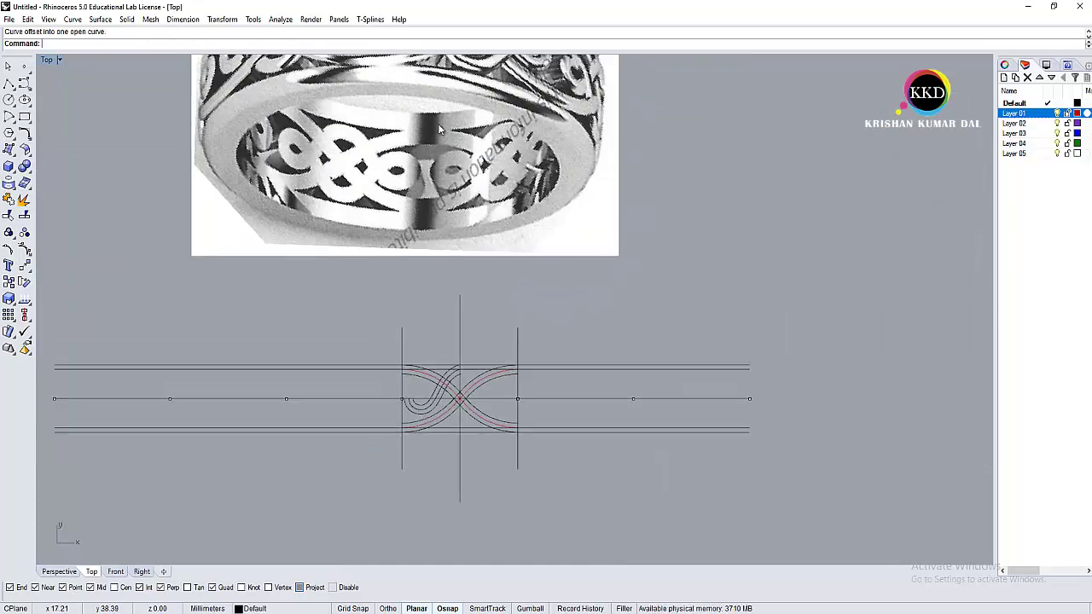
scroll(414, 256, "up", 1)
scroll(388, 342, "down", 3)
scroll(401, 384, "up", 4)
scroll(418, 430, "up", 2)
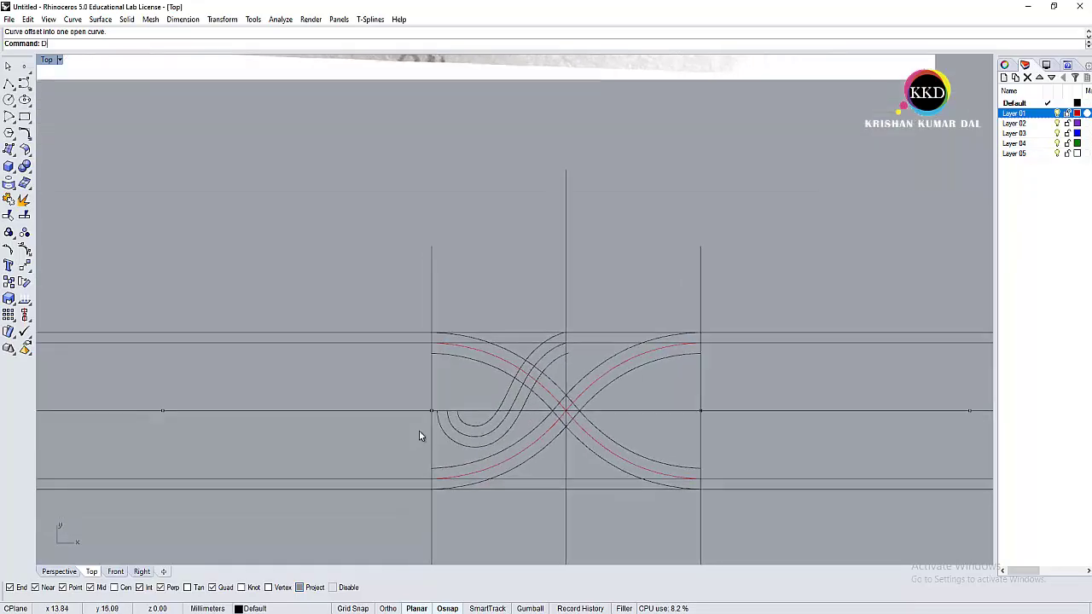
Step: Measure the offset spacing with a Dim dimension, then cancel it
type("dim")
key("Return")
left_click(426, 386)
left_click(430, 389)
scroll(431, 389, "down", 4)
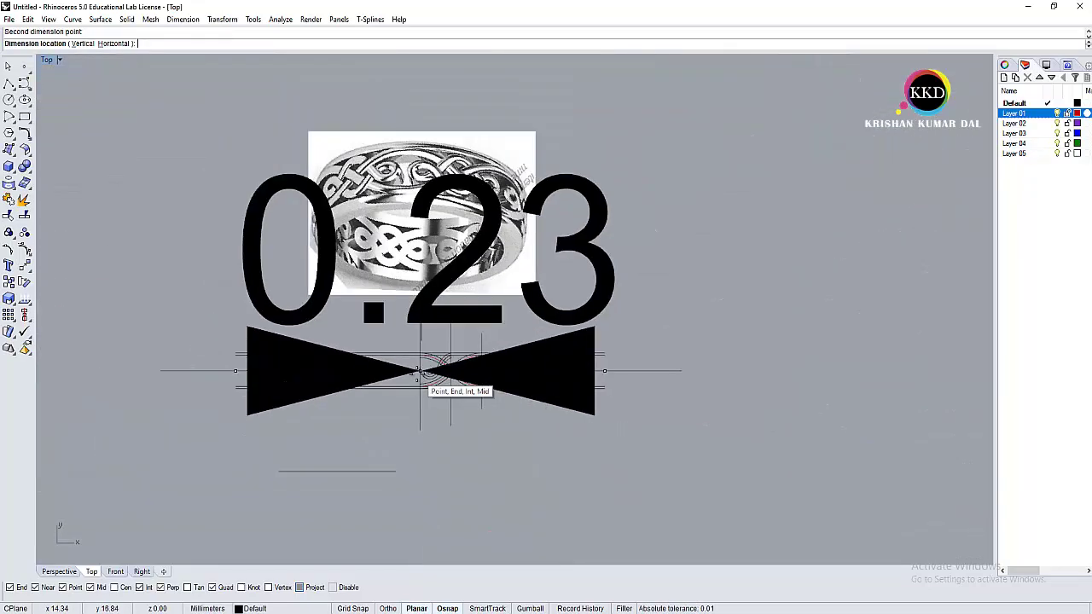
scroll(431, 389, "down", 2)
scroll(425, 394, "up", 3)
key("Escape")
scroll(424, 394, "up", 3)
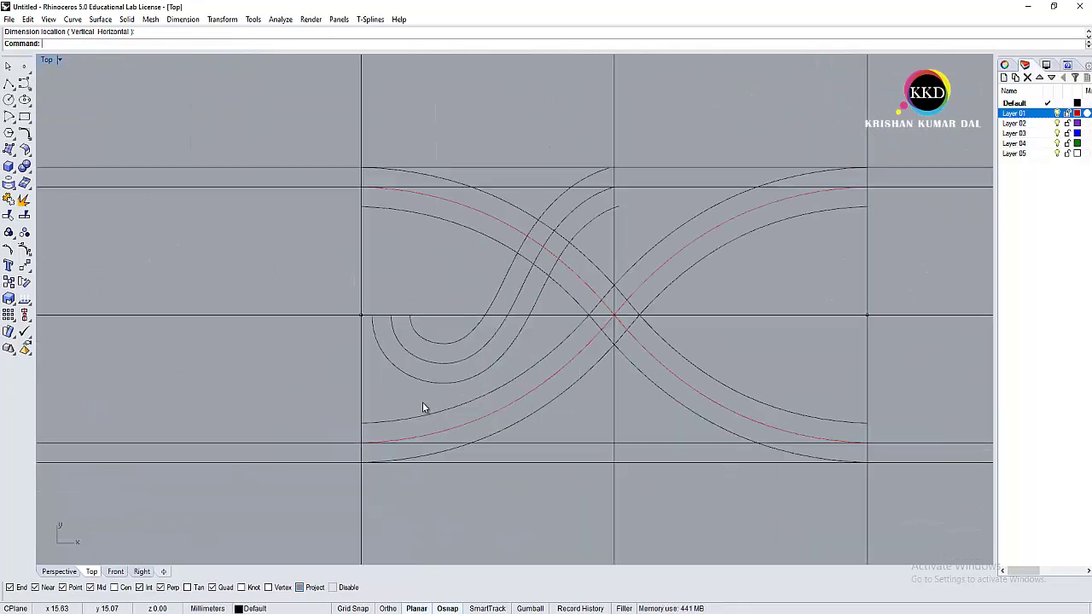
Step: Undo the offsets and move the hook's two left control points to the right
key("ctrl+z")
key("ctrl+z")
key("F10")
left_click_drag(453, 365, 373, 295)
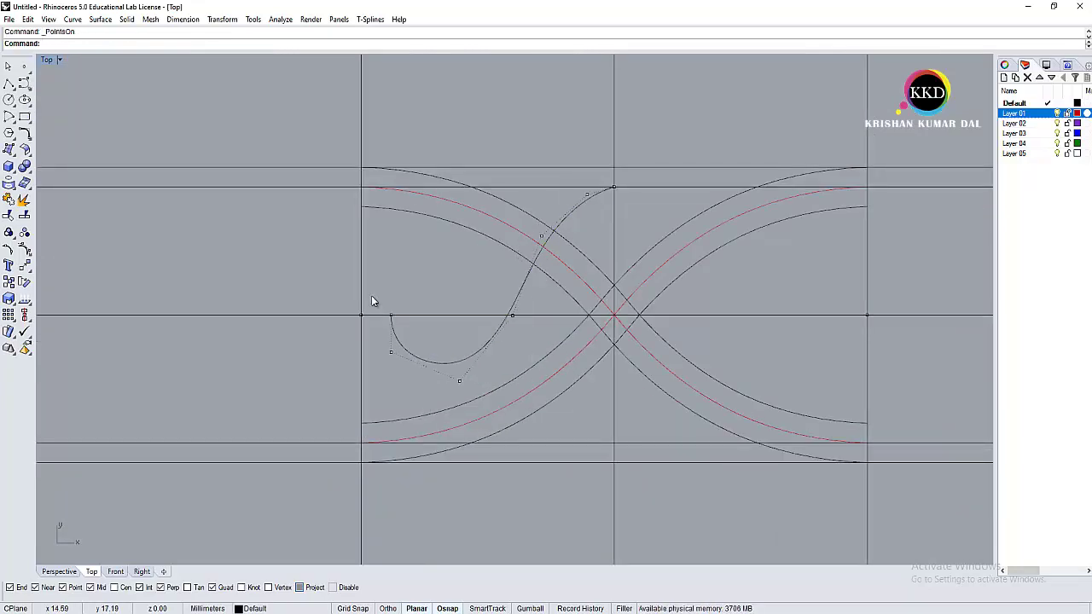
scroll(416, 300, "up", 2)
type("move")
key("Return")
left_click(424, 268)
left_click(430, 273)
scroll(434, 316, "down", 3)
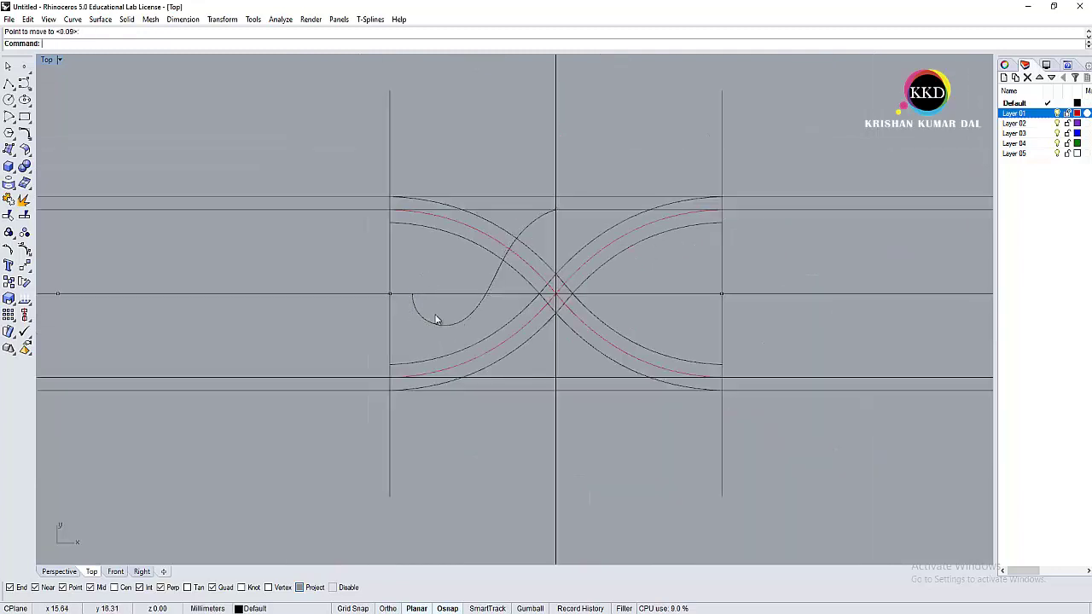
scroll(438, 336, "up", 1)
scroll(406, 317, "up", 2)
Step: Re-offset the adjusted S-curve on both sides, then start Mirror
left_click(380, 307)
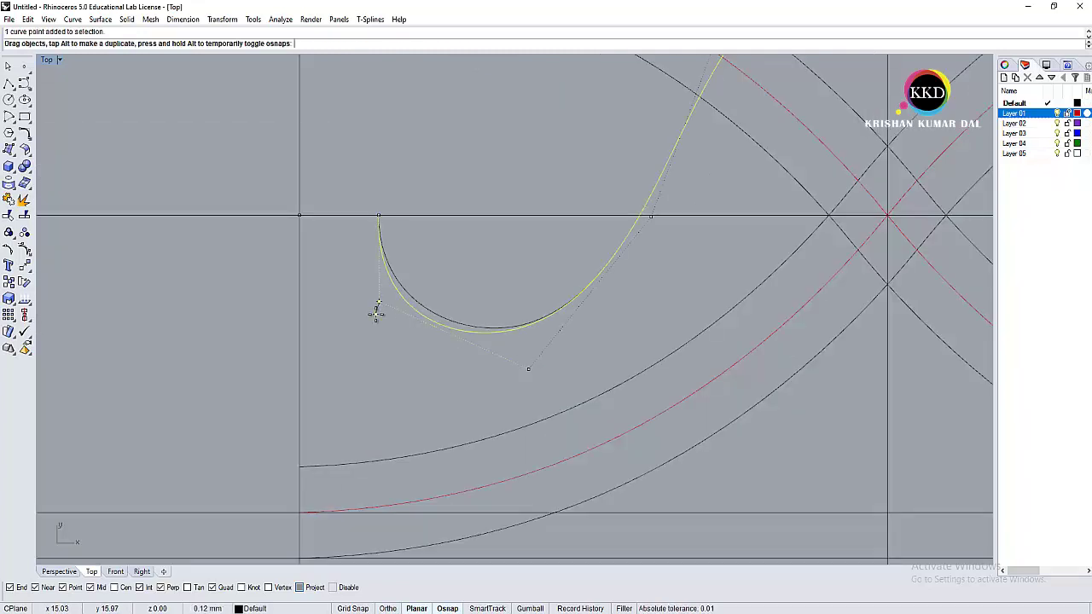
scroll(388, 308, "down", 2)
type("O")
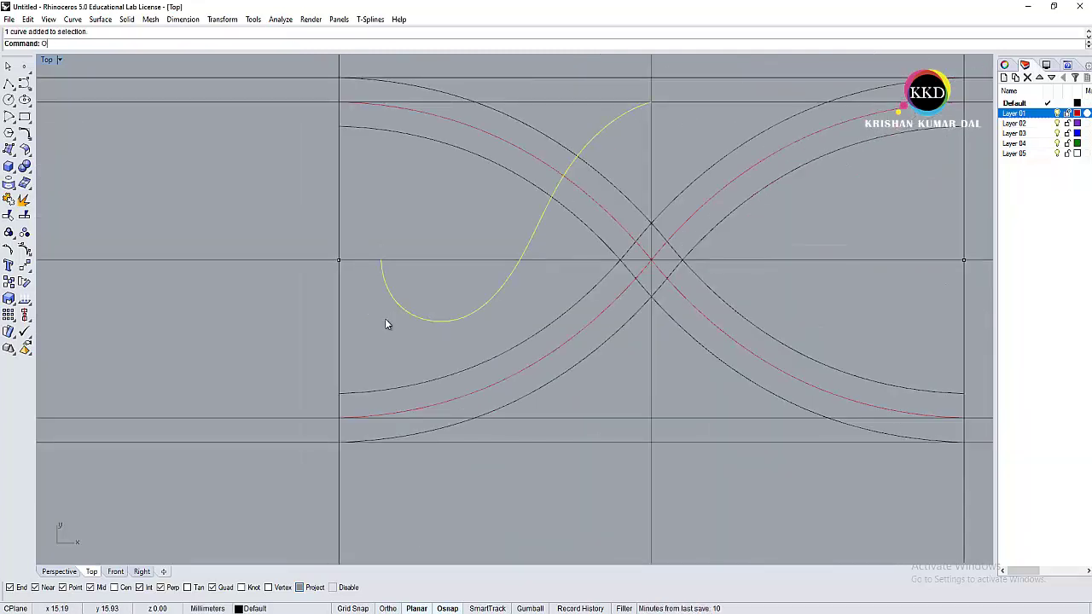
type("ffset")
key("Return")
left_click(434, 234)
scroll(371, 271, "up", 2)
scroll(390, 279, "up", 2)
scroll(394, 305, "down", 1)
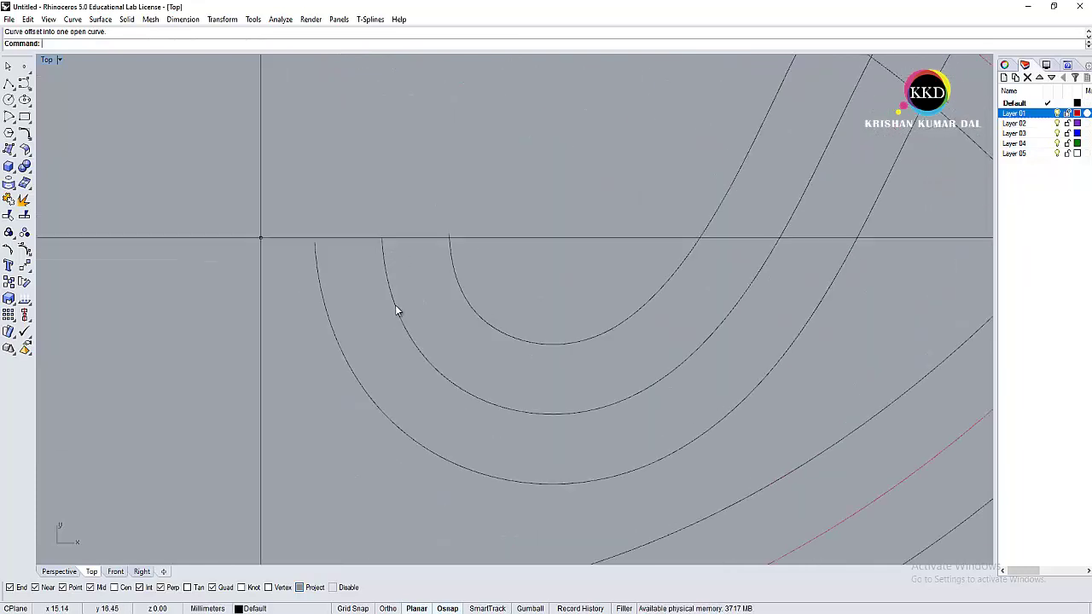
type("rror")
key("Return")
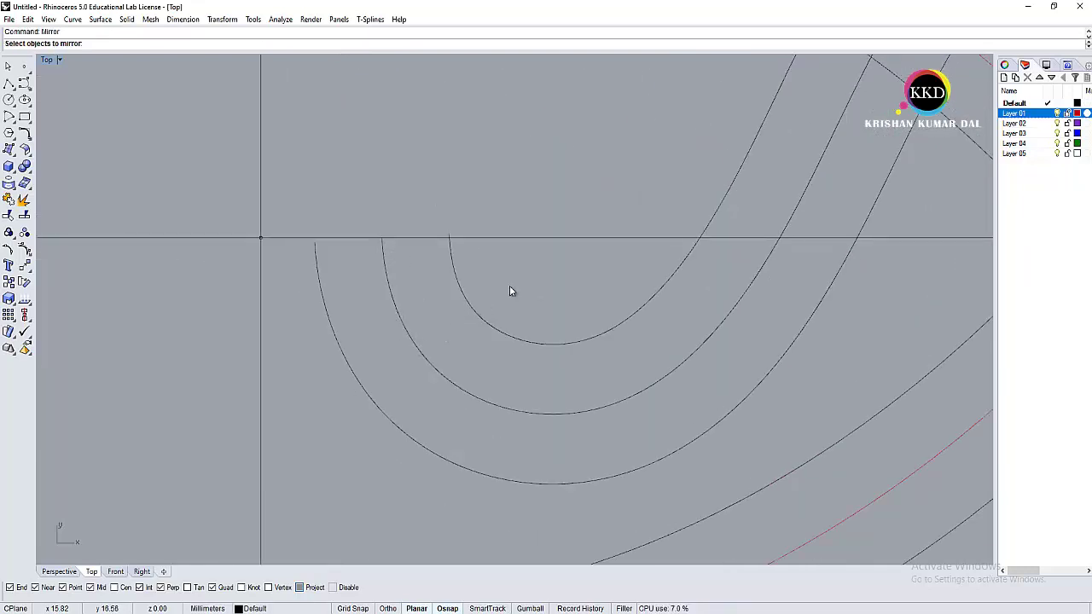
Step: Mirror the two offset curves across a drawn mirror line
left_click(478, 324)
left_click(393, 412)
key("Return")
scroll(392, 411, "down", 2)
left_click(483, 335)
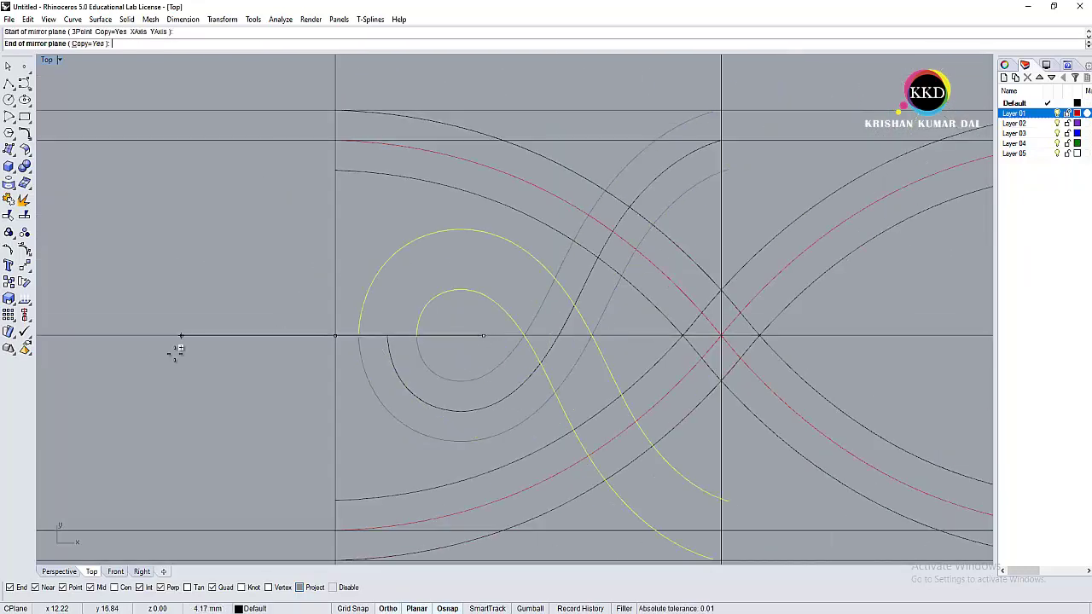
left_click(154, 350)
Step: Snap the mirrored curve's end point onto the grid-line intersection
right_click(748, 91)
scroll(625, 224, "up", 5)
scroll(626, 225, "up", 2)
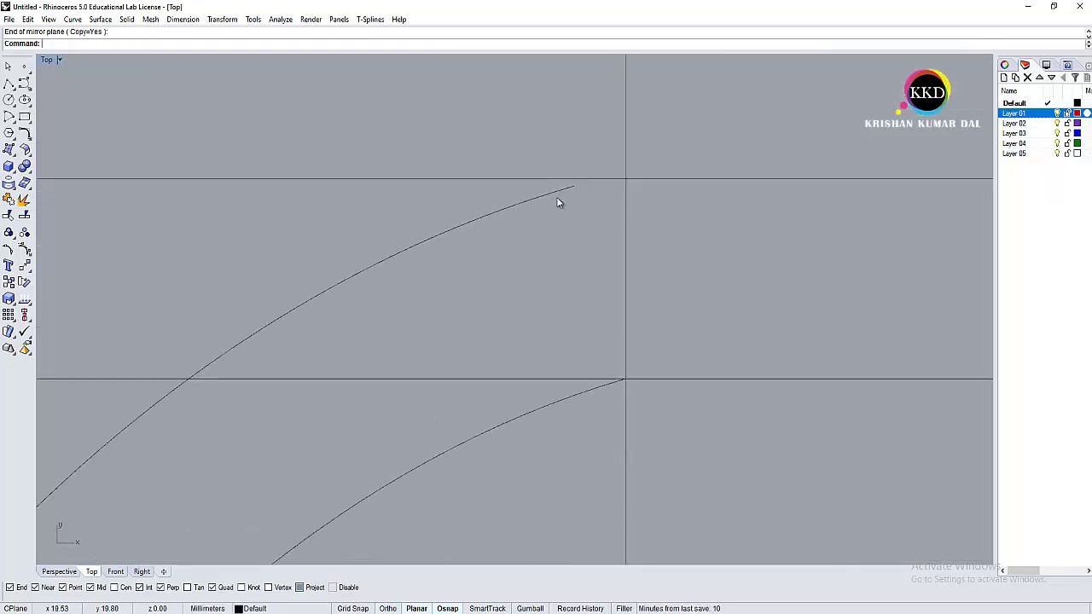
left_click_drag(570, 187, 625, 179)
scroll(676, 406, "down", 3)
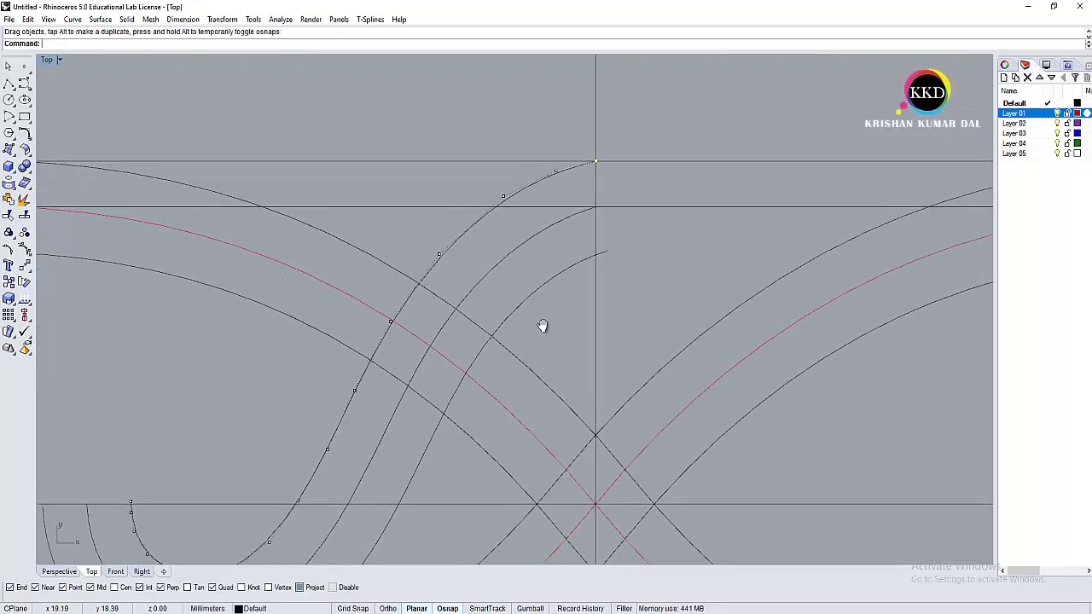
scroll(601, 253, "up", 2)
Step: Trim the curves using the vertical line as cutting edge
type("trim")
key("Return")
scroll(551, 297, "down", 3)
left_click(597, 248)
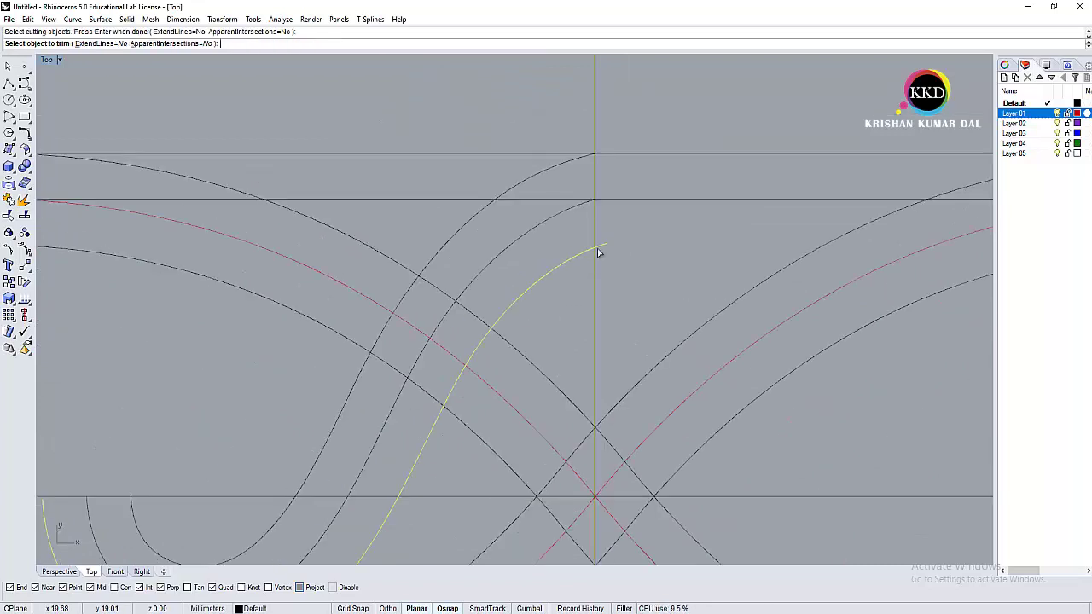
key("Return")
scroll(593, 257, "up", 1)
scroll(398, 342, "up", 2)
scroll(426, 281, "up", 1)
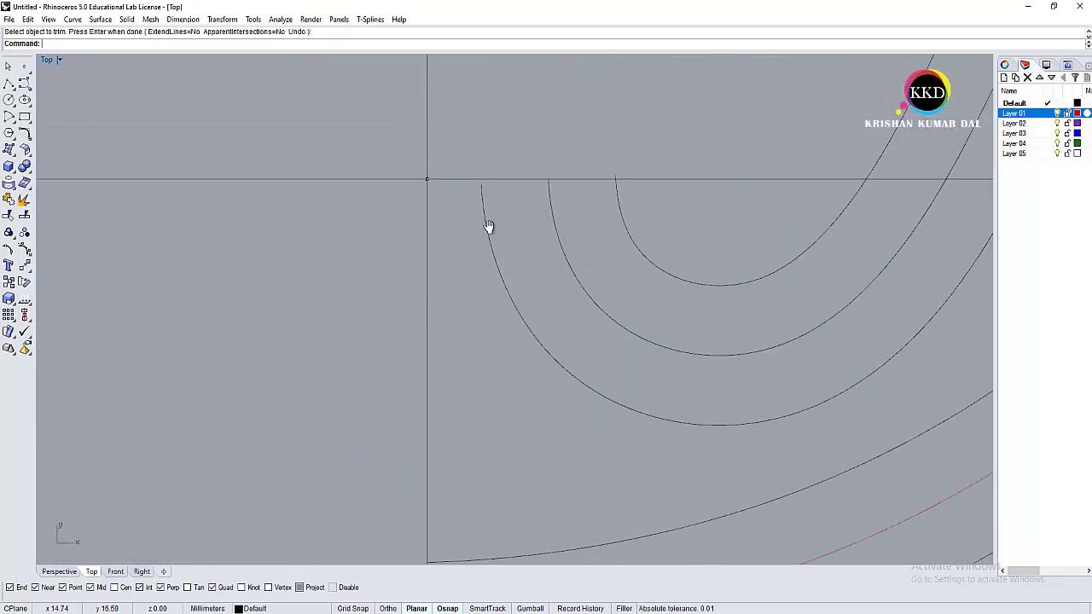
scroll(487, 227, "up", 2)
Step: Mirror the five left arcs across the horizontal axis to close the loops
left_click_drag(390, 314, 390, 314)
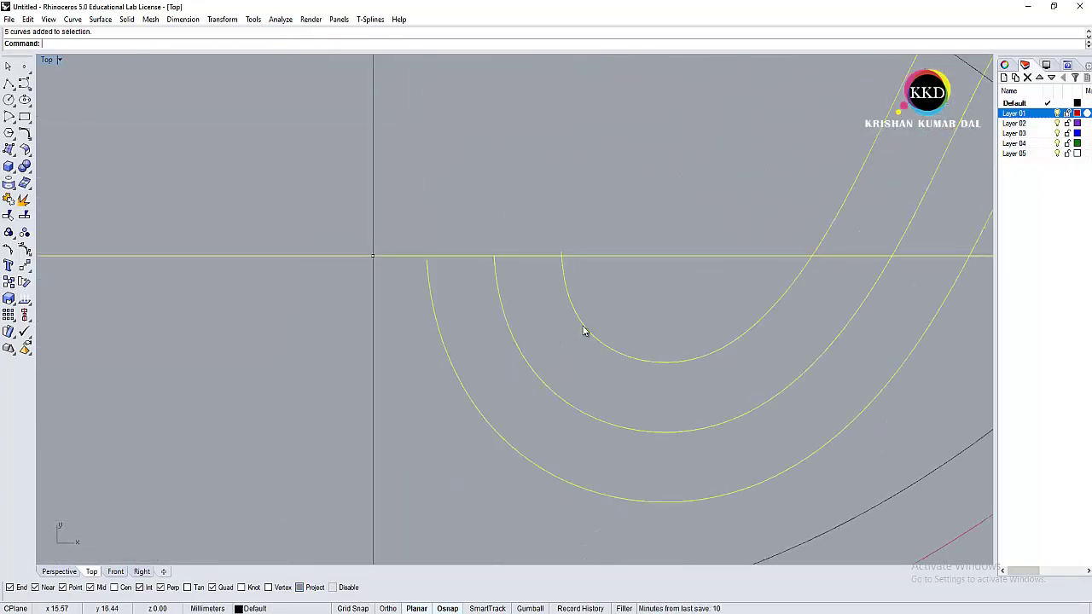
type("mirror")
key("Return")
left_click(616, 255)
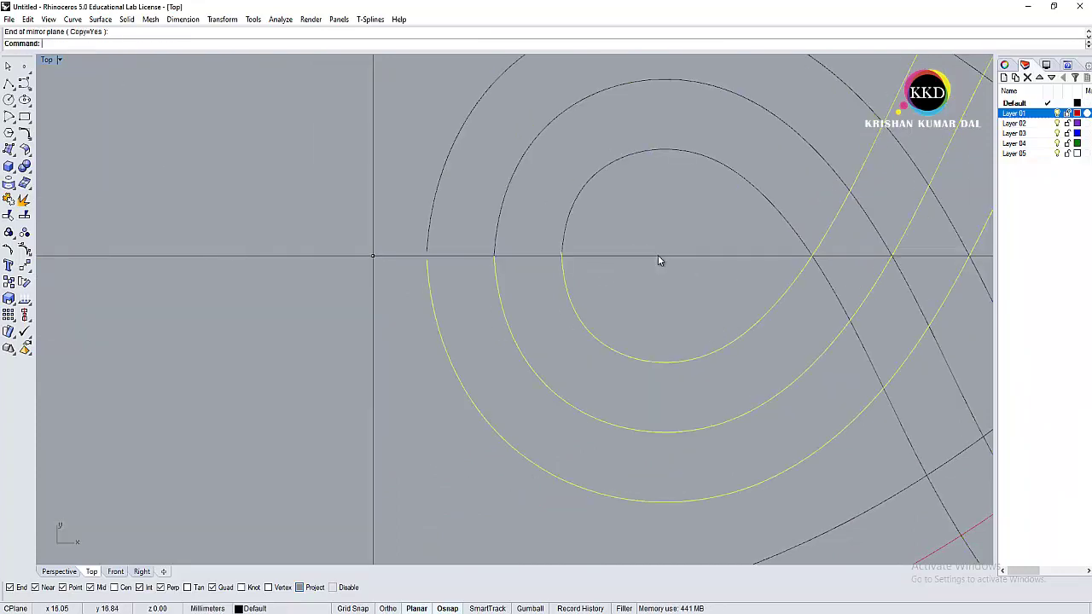
left_click(657, 255)
Step: Join the curve ends with a radius 0 fillet
type("fillet")
key("Return")
type("0")
key("Return")
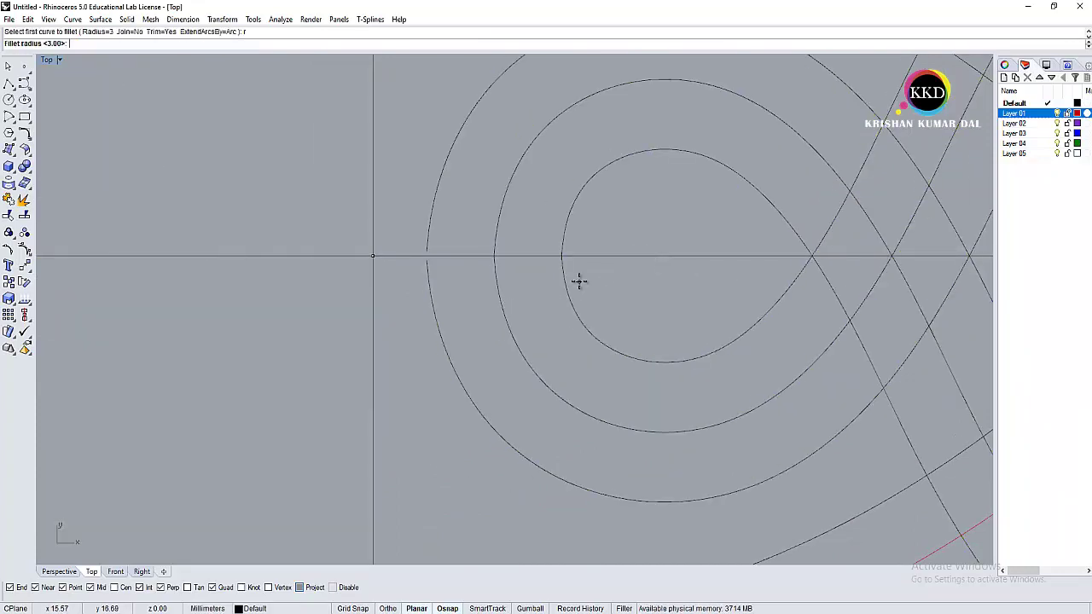
left_click(563, 242)
left_click(429, 253)
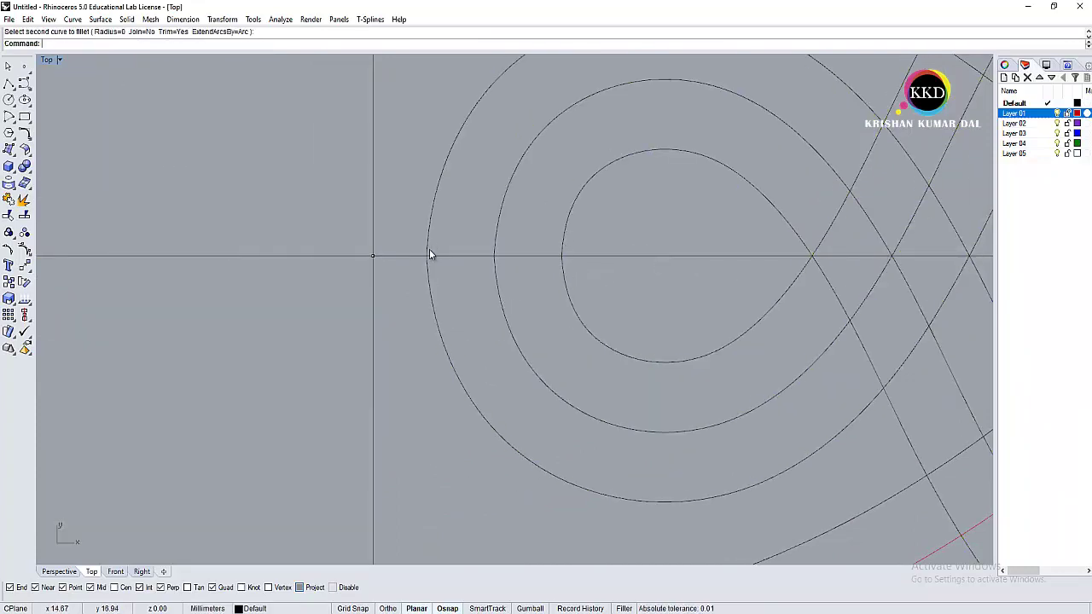
left_click(432, 293)
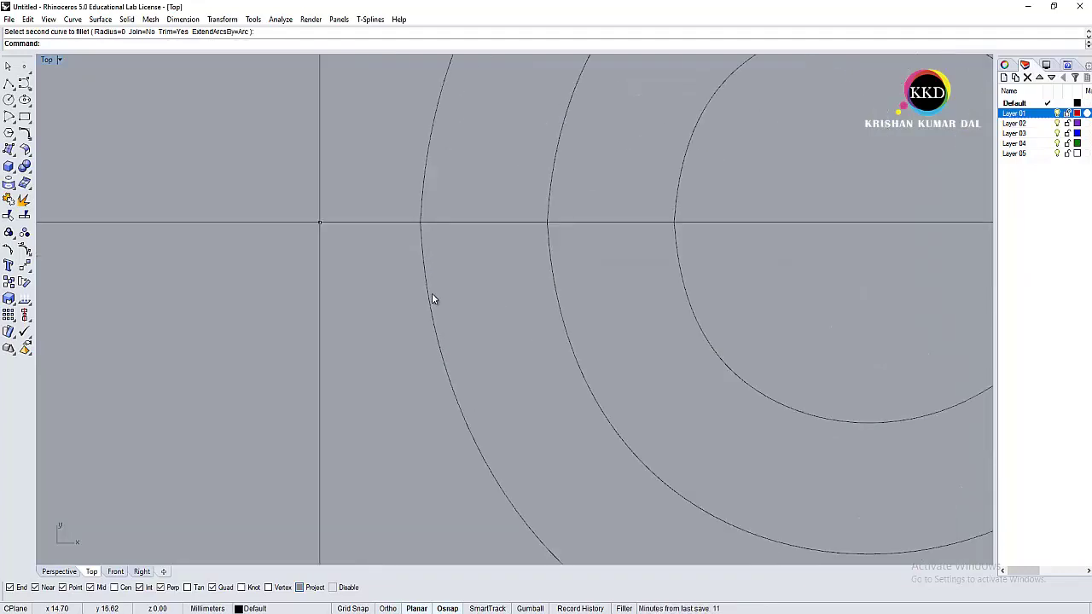
scroll(426, 294, "down", 3)
scroll(500, 302, "down", 2)
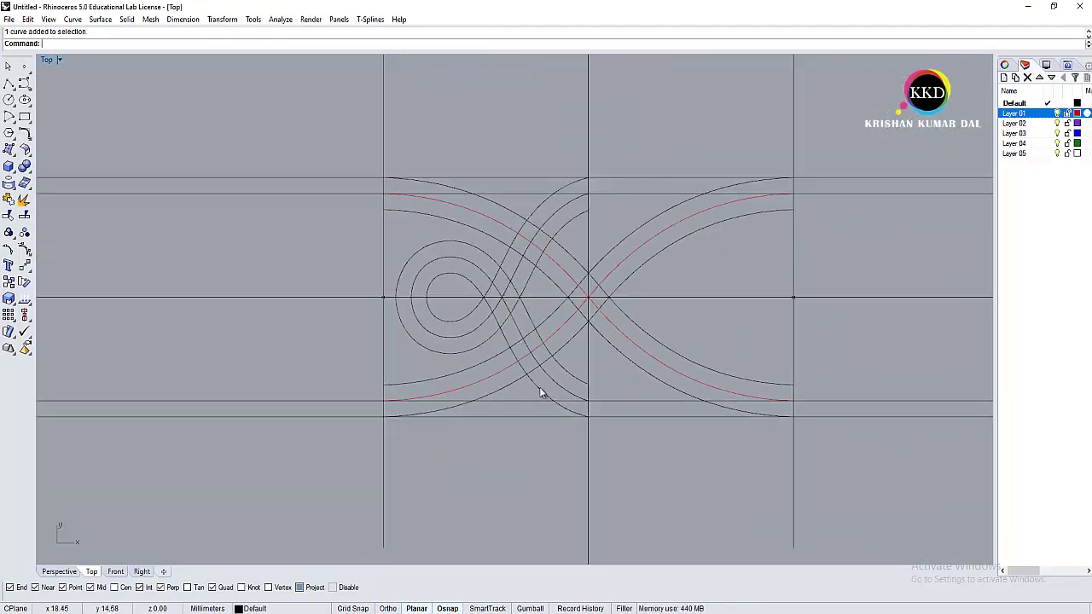
Step: Move the middle loop strand onto Layer 01
left_click(522, 277)
right_click(1039, 119)
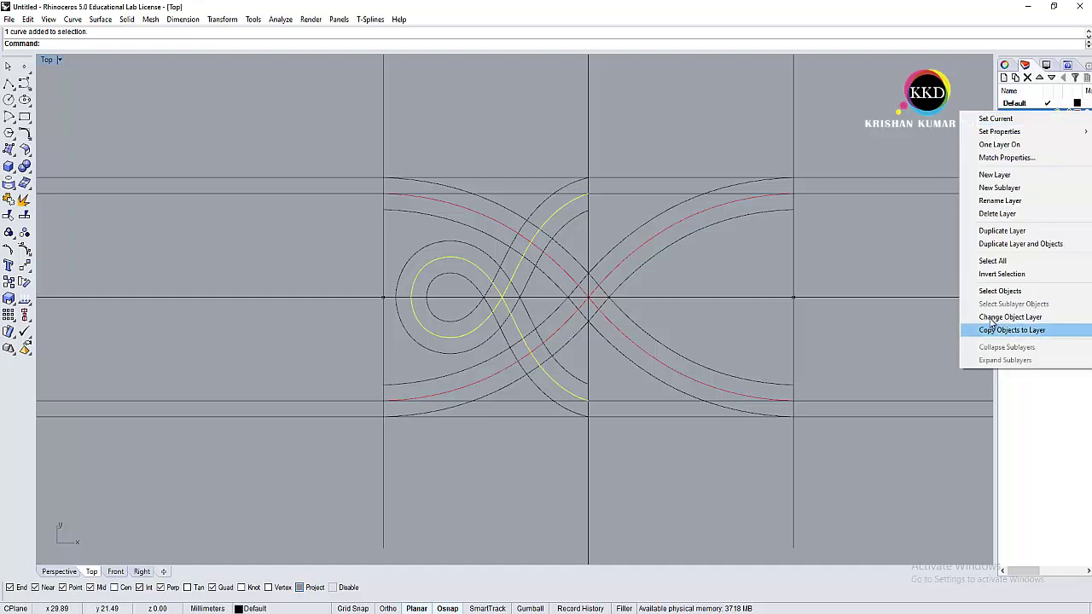
left_click(994, 328)
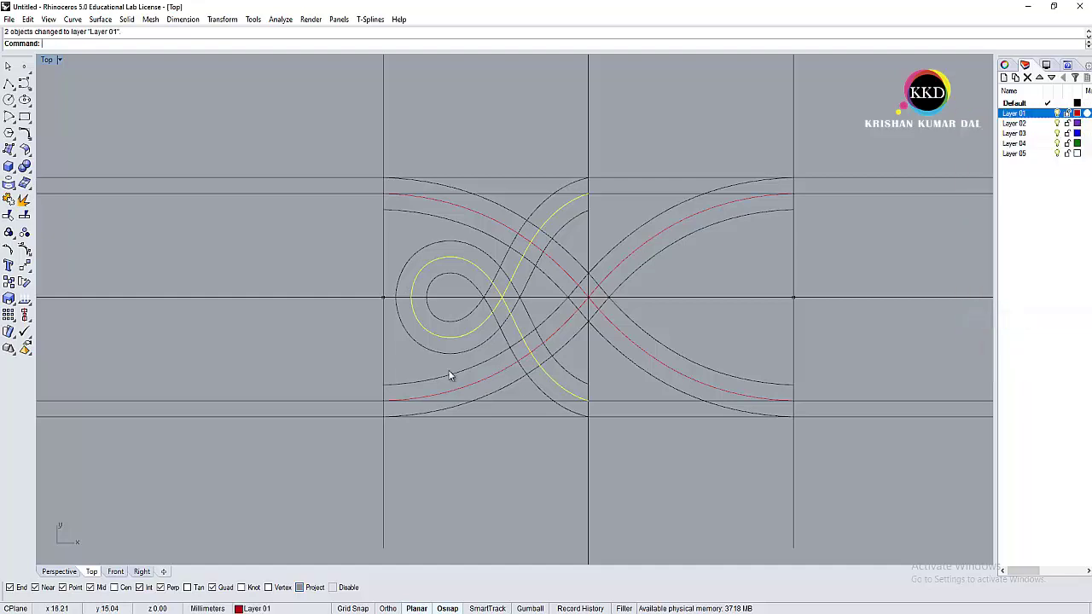
Step: Mirror the outer and inner loops across the vertical centre line to the right
left_click(515, 266)
left_click(470, 278)
type("mirror")
key("Return")
scroll(599, 368, "up", 1)
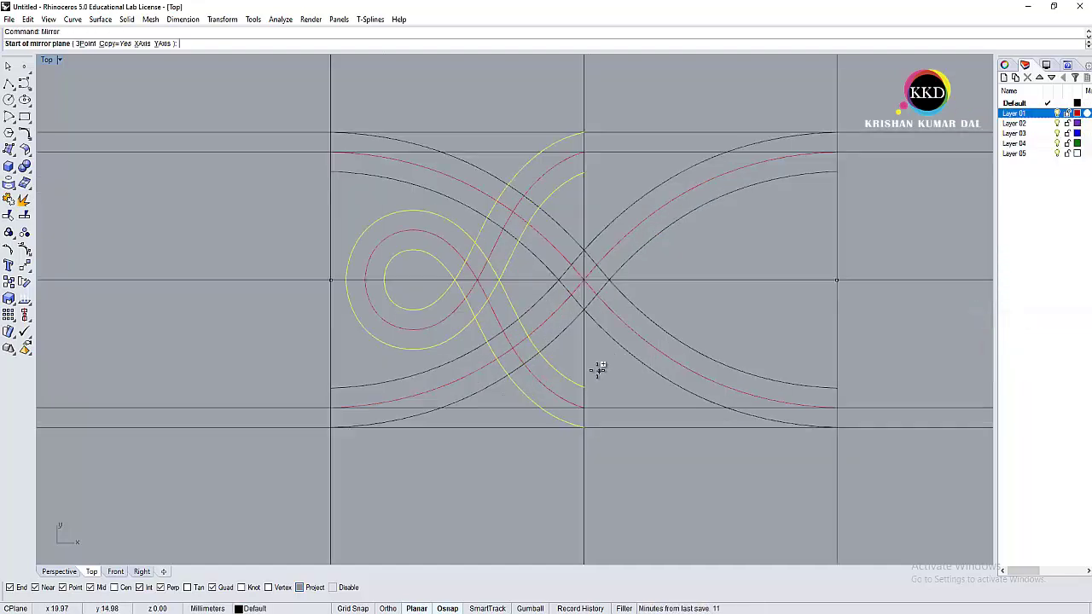
scroll(600, 368, "up", 1)
left_click(586, 368)
left_click(585, 349)
scroll(639, 281, "down", 2)
key("Escape")
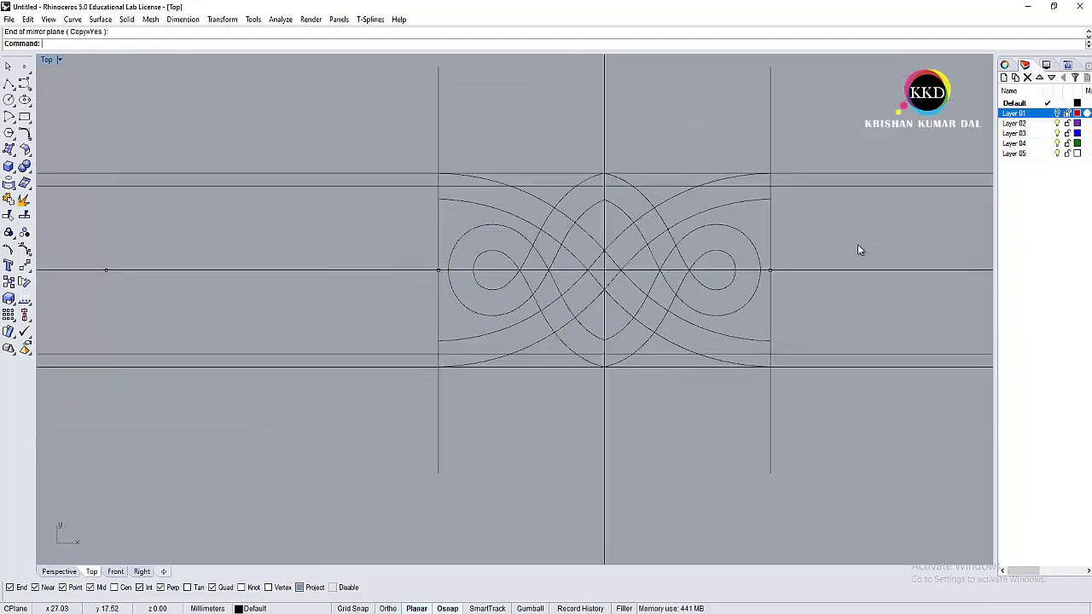
scroll(857, 248, "down", 3)
mouse_move(653, 353)
right_mouse_down()
mouse_move(617, 418)
mouse_move(559, 391)
right_mouse_up()
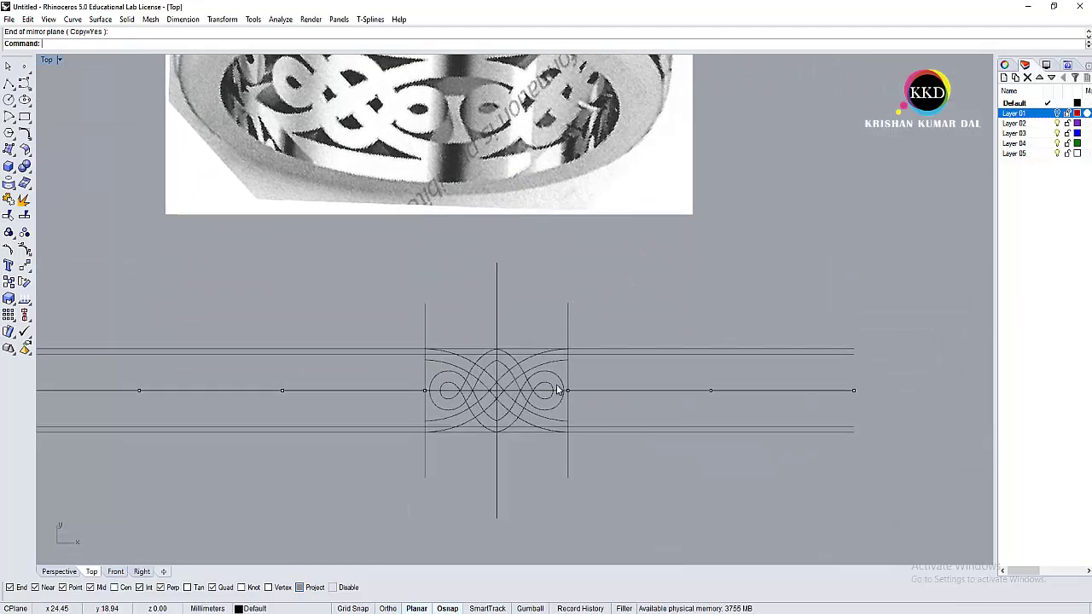
scroll(629, 366, "down", 1)
scroll(607, 341, "down", 2)
mouse_move(606, 341)
right_mouse_down()
mouse_move(595, 271)
mouse_move(598, 279)
right_mouse_up()
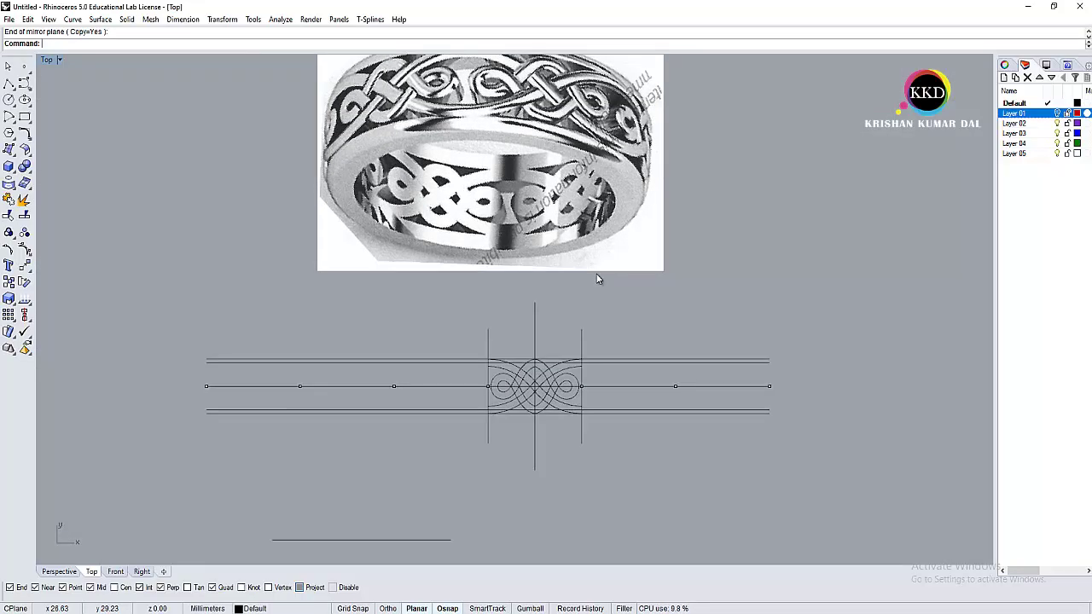
scroll(598, 278, "down", 1)
scroll(598, 279, "up", 1)
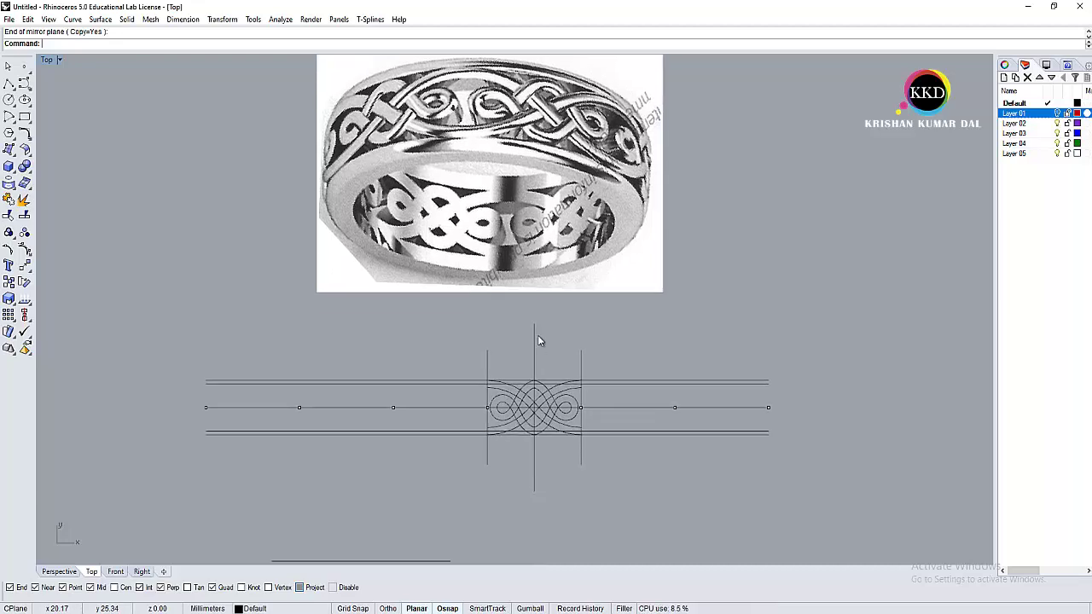
scroll(529, 384, "up", 1)
scroll(526, 422, "up", 2)
scroll(509, 424, "down", 2)
scroll(560, 253, "down", 1)
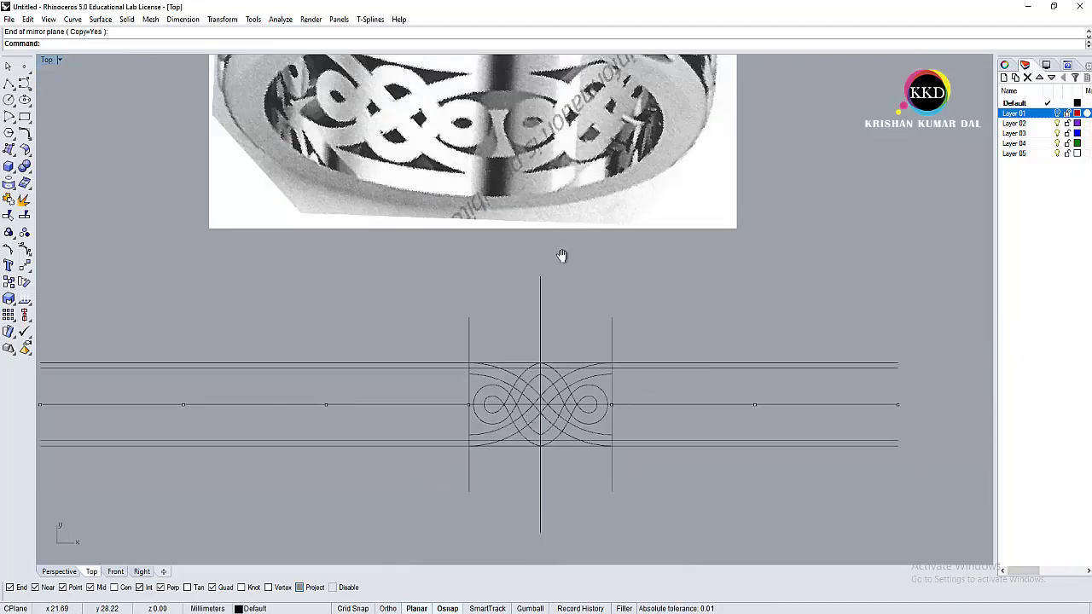
scroll(495, 171, "up", 1)
scroll(398, 153, "down", 1)
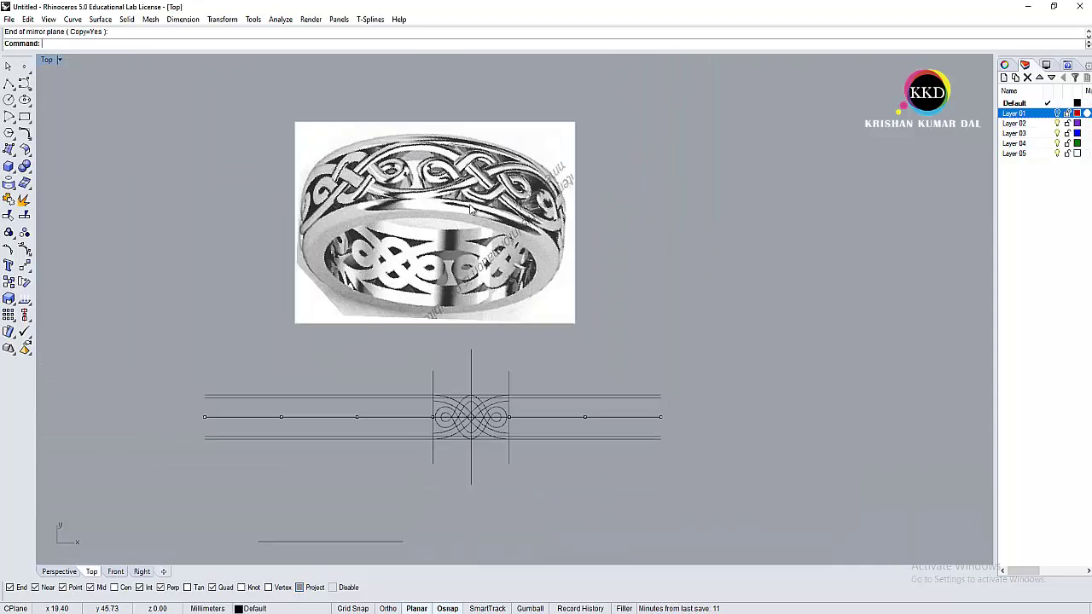
scroll(535, 246, "down", 1)
scroll(534, 246, "up", 4)
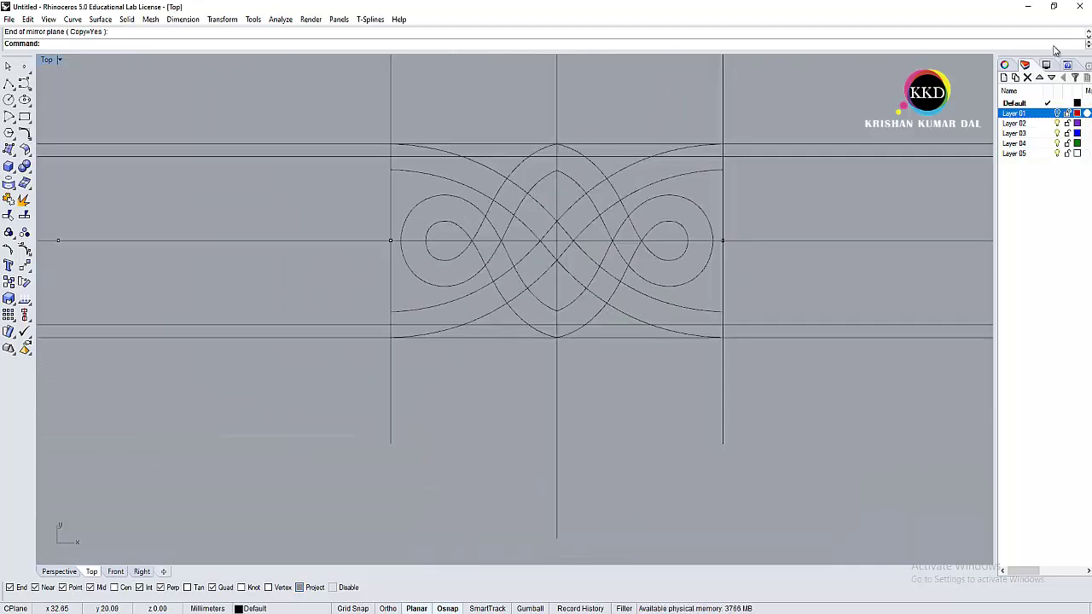
Step: Delete the old left loop curves
left_click(1057, 114)
left_click(475, 239)
left_click(468, 260)
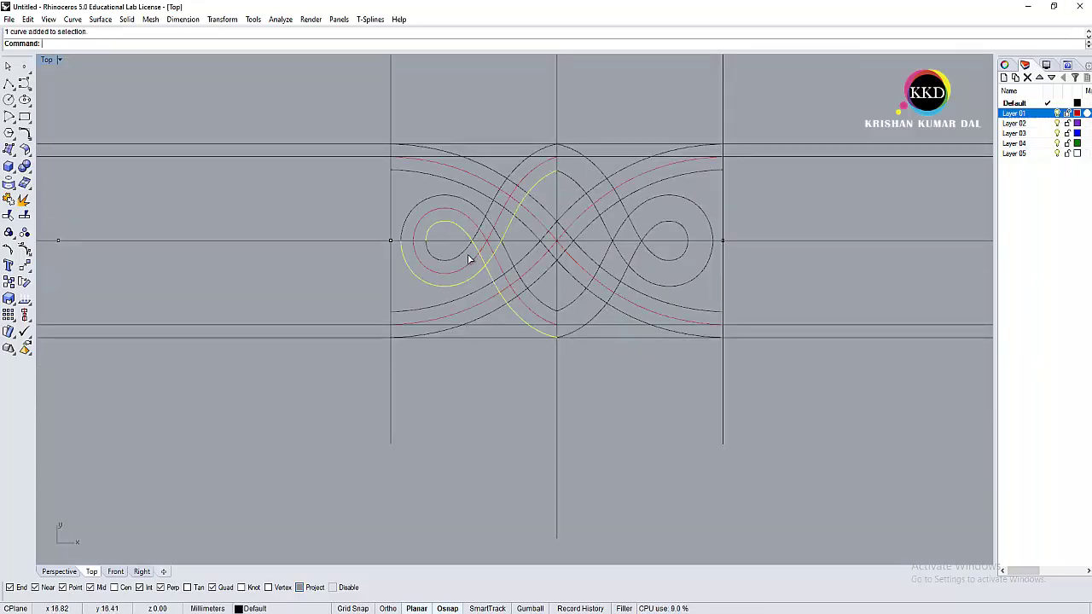
scroll(683, 281, "up", 3)
left_click(645, 239)
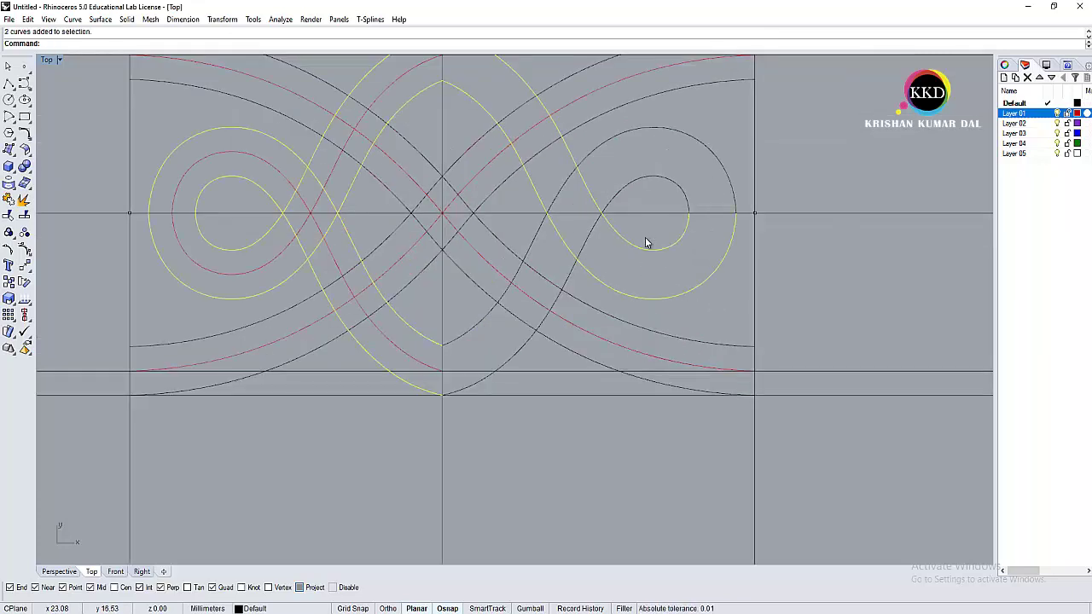
key("Delete")
Step: Show the red loop's control points and move one control point to the right
left_click(270, 267)
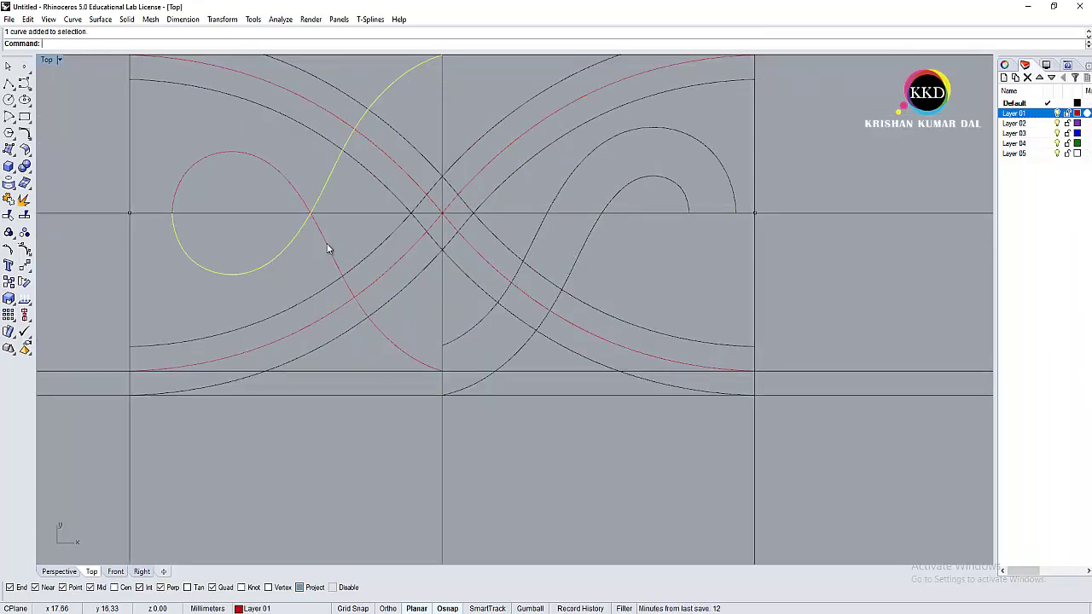
key("F10")
left_click_drag(292, 180, 342, 248)
type("move")
key("Return")
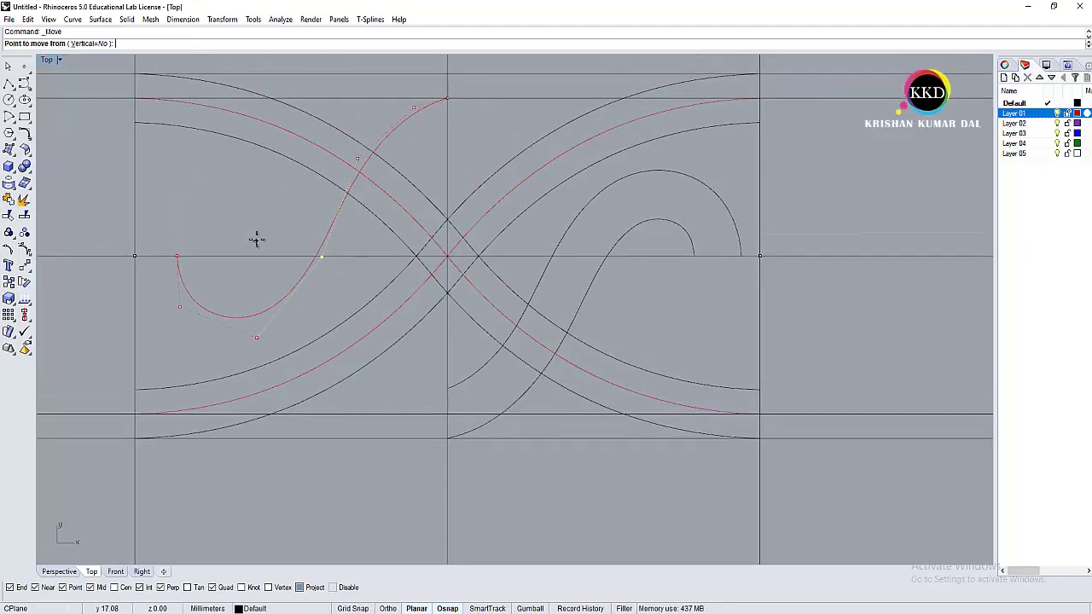
left_click(256, 239)
left_click(279, 229)
Step: Move the control point again to finish reshaping the red curve into a bell shape
right_click_drag(337, 99, 333, 155)
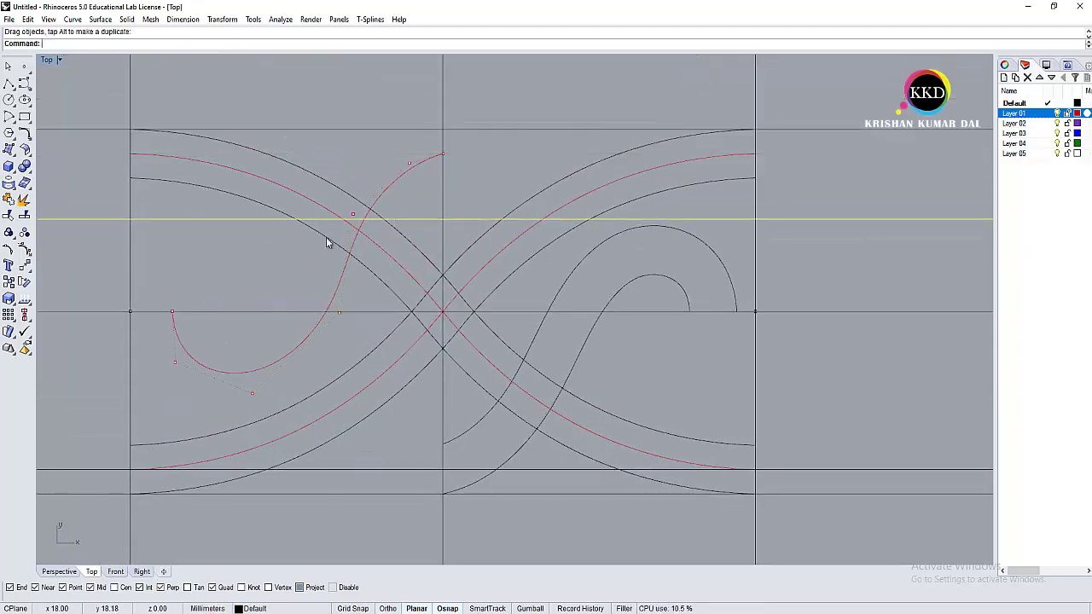
key("Return")
scroll(441, 202, "up", 2)
scroll(464, 213, "down", 2)
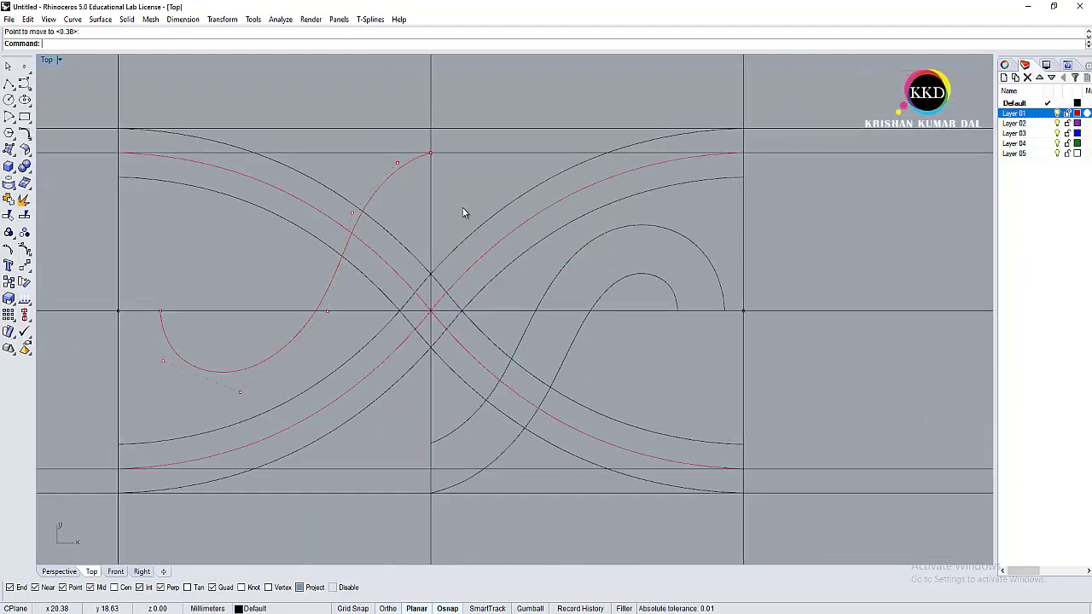
key("Escape")
key("Escape")
left_click(386, 187)
Step: Mirror the reshaped red curve across the centre to copy it to the right
type("rror")
key("Return")
left_click(432, 199)
left_click(455, 167)
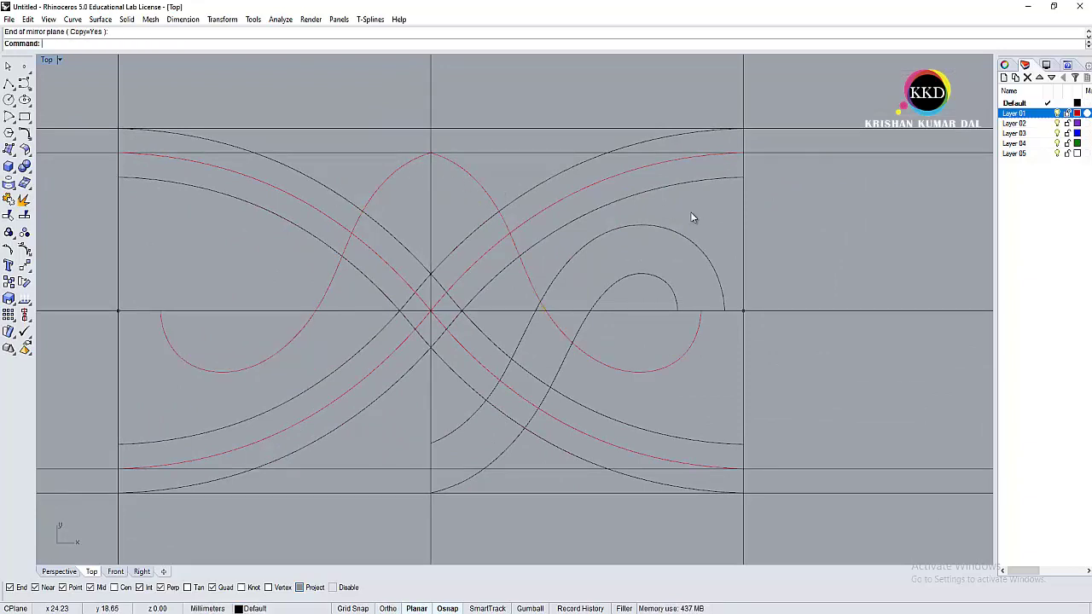
Step: Delete the two black spirals on the right and select the red bell curve
left_click_drag(690, 211, 620, 295)
key("Delete")
left_click(457, 183)
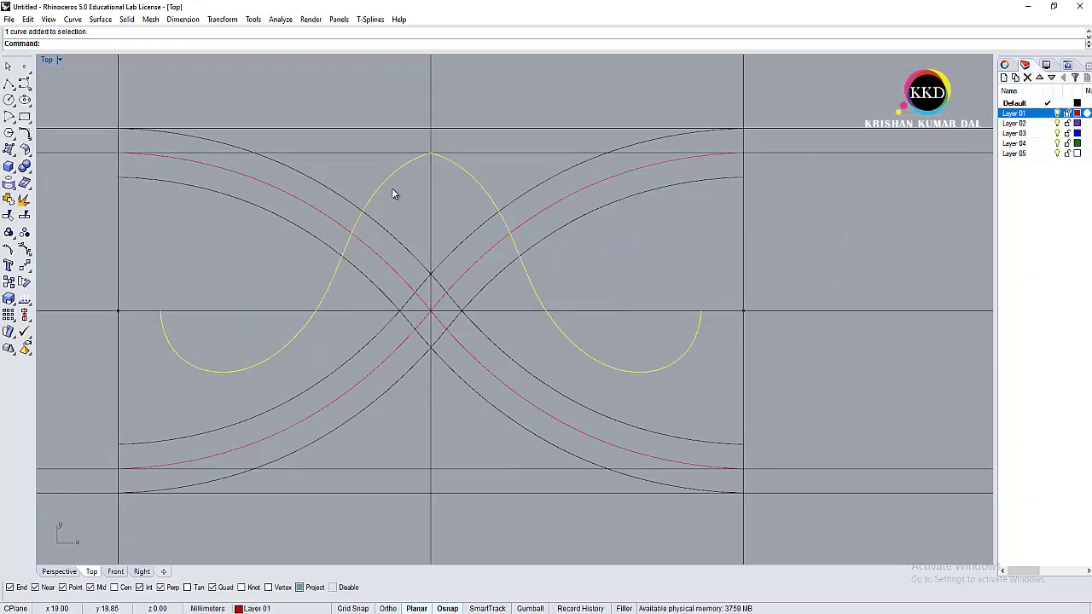
Step: Rebuild the bell curve with a higher point count to reduce deviation
type("rebuild")
key("Return")
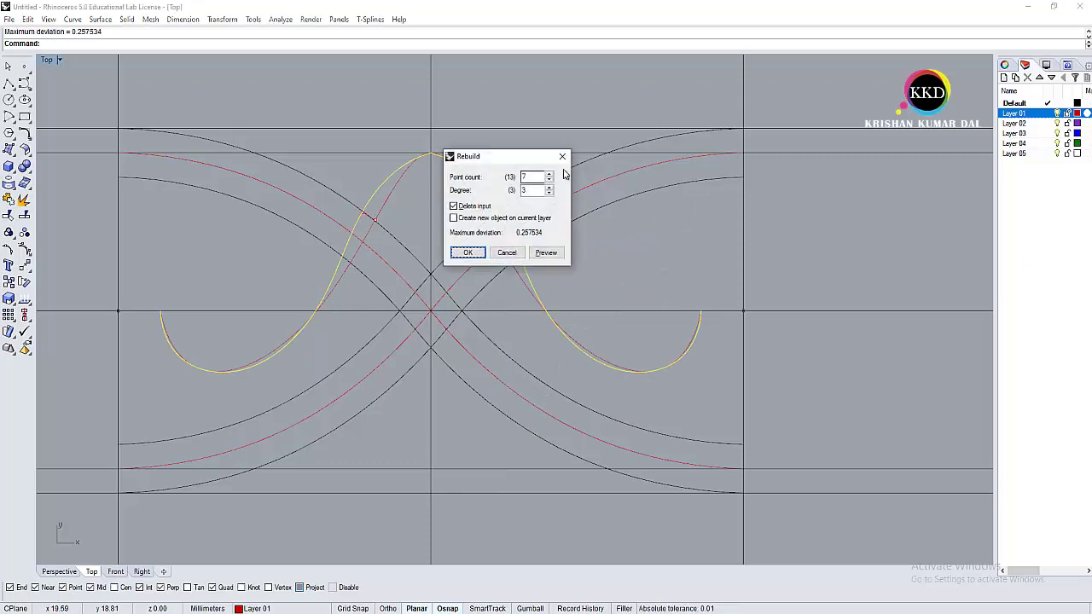
left_click_drag(535, 158, 719, 134)
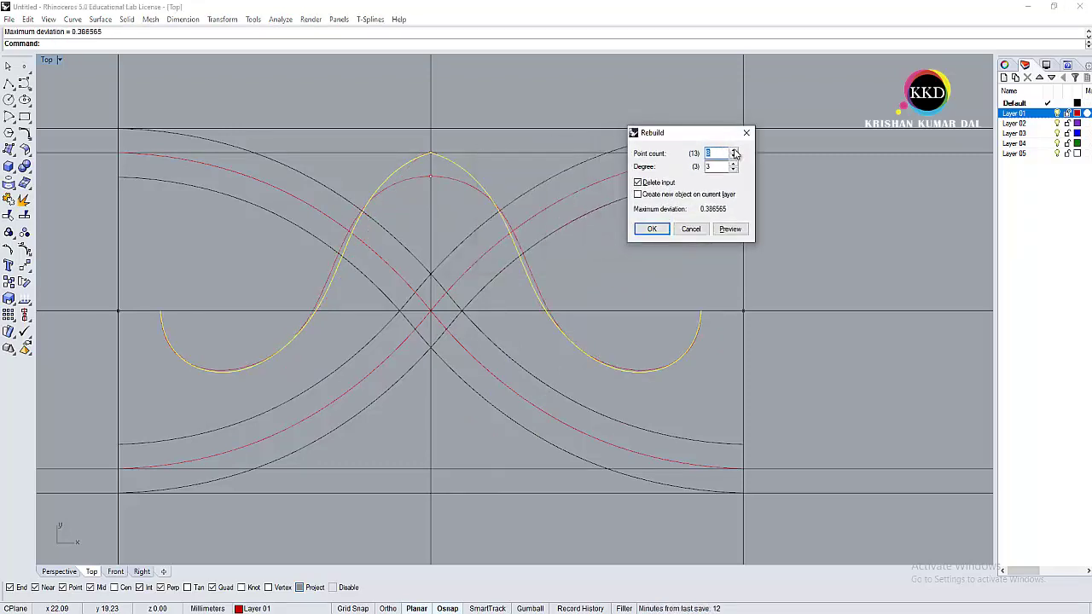
left_click(733, 151)
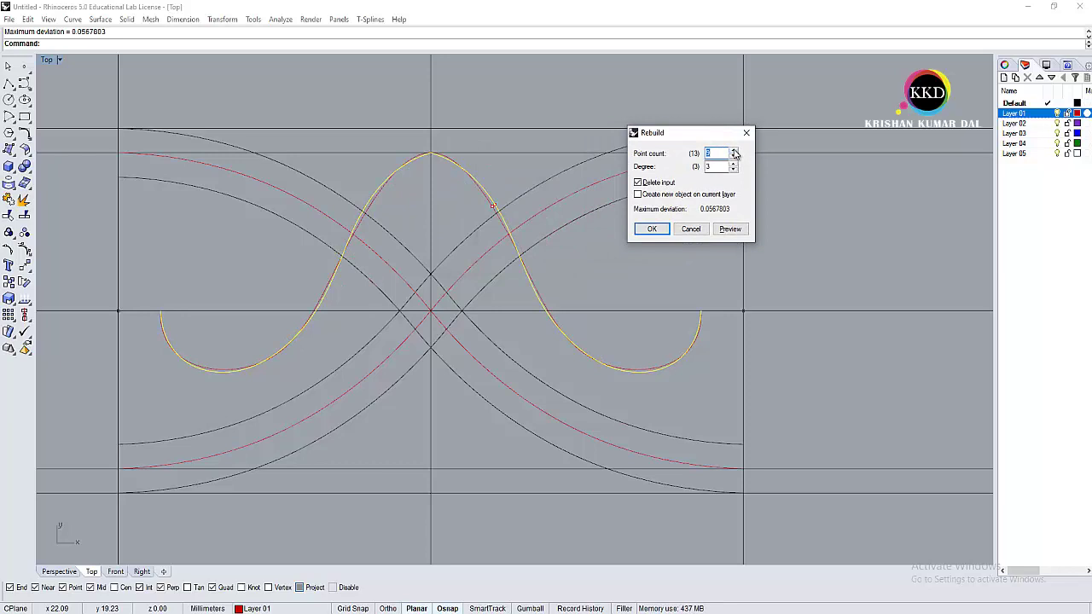
left_click(651, 228)
type("Of")
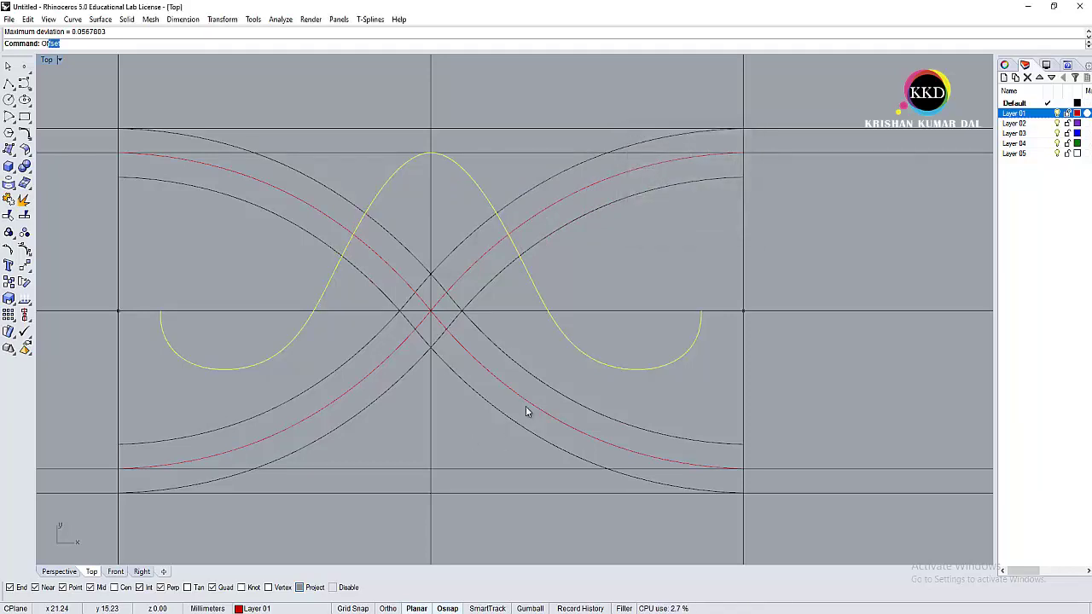
Step: Offset the rebuilt curve to both sides and select all three bell curves
key("Return")
left_click(473, 473)
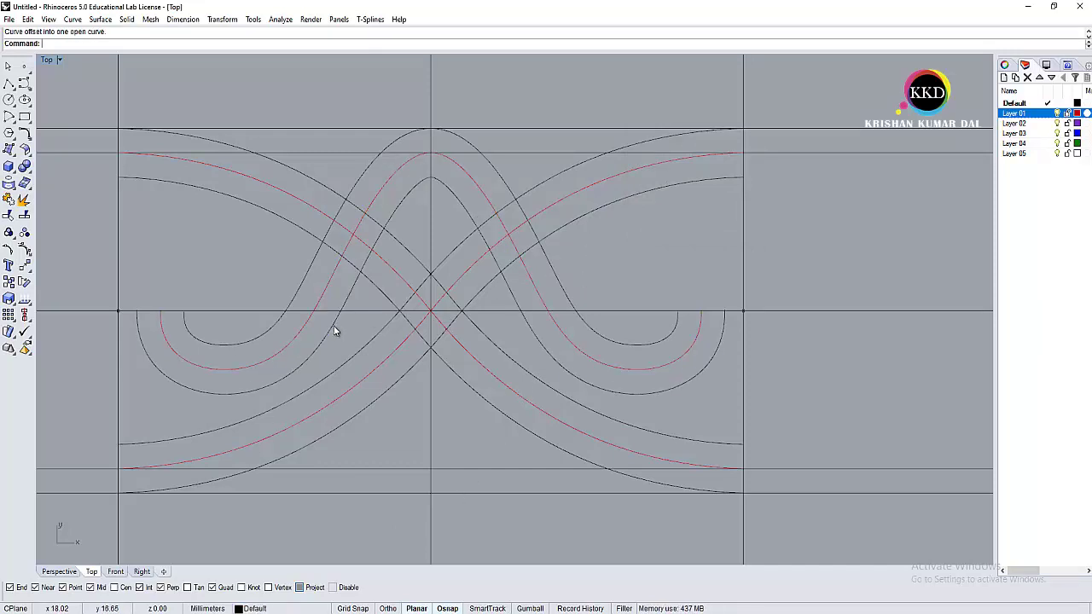
left_click(294, 317)
left_click(282, 347)
left_click(282, 348)
Step: Mirror the three bell curves across the horizontal axis into end loops
type("M")
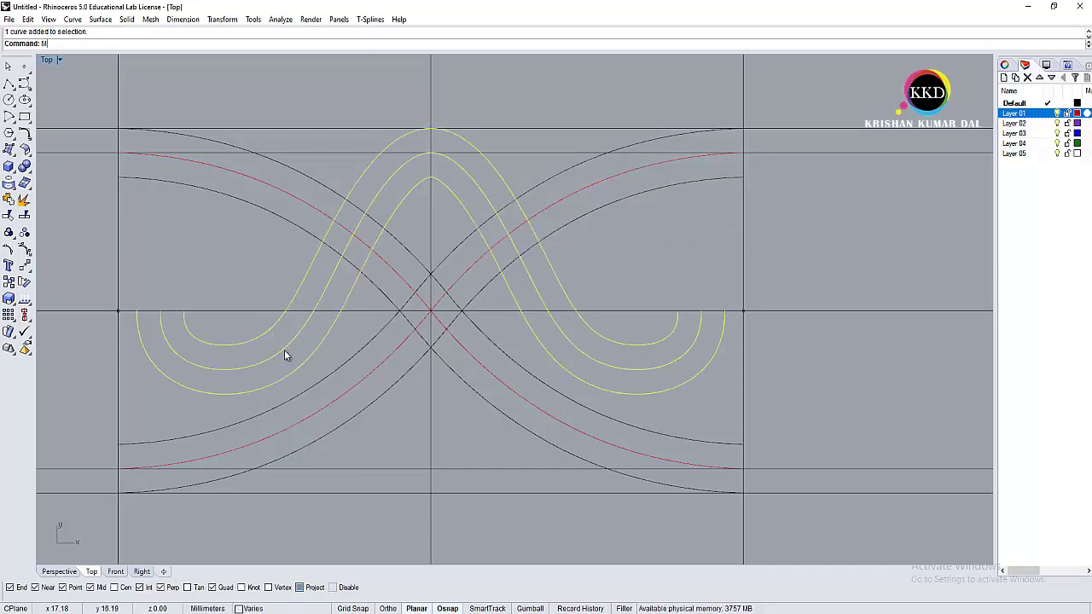
type("irror")
key("Return")
left_click(499, 312)
left_click(856, 227)
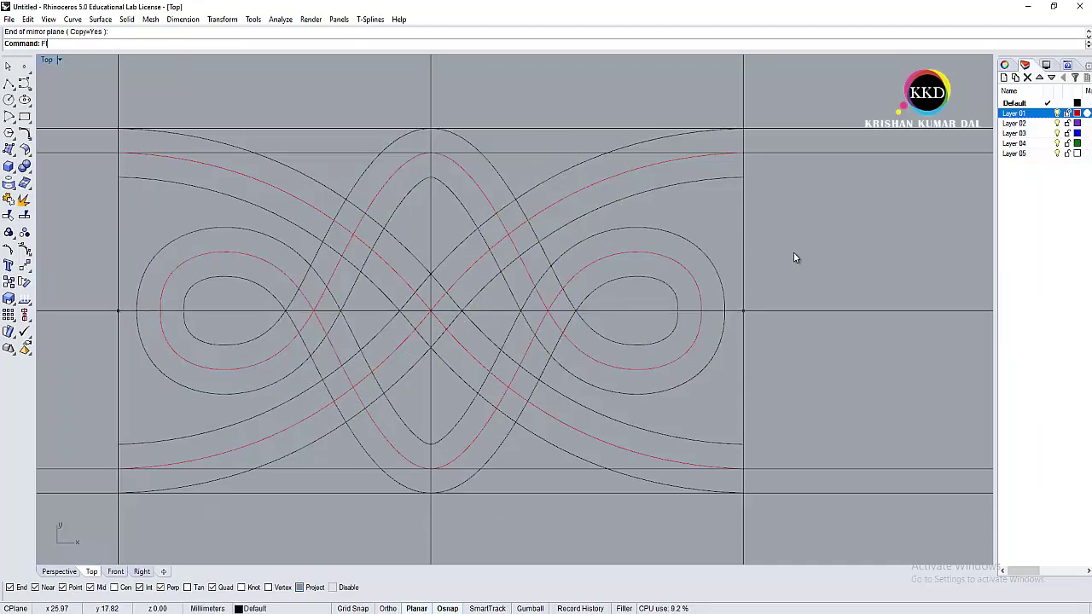
type("illet")
key("Return")
scroll(680, 302, "up", 3)
Step: Cancel the fillet and undo the mirrored loop curves
scroll(700, 292, "down", 3)
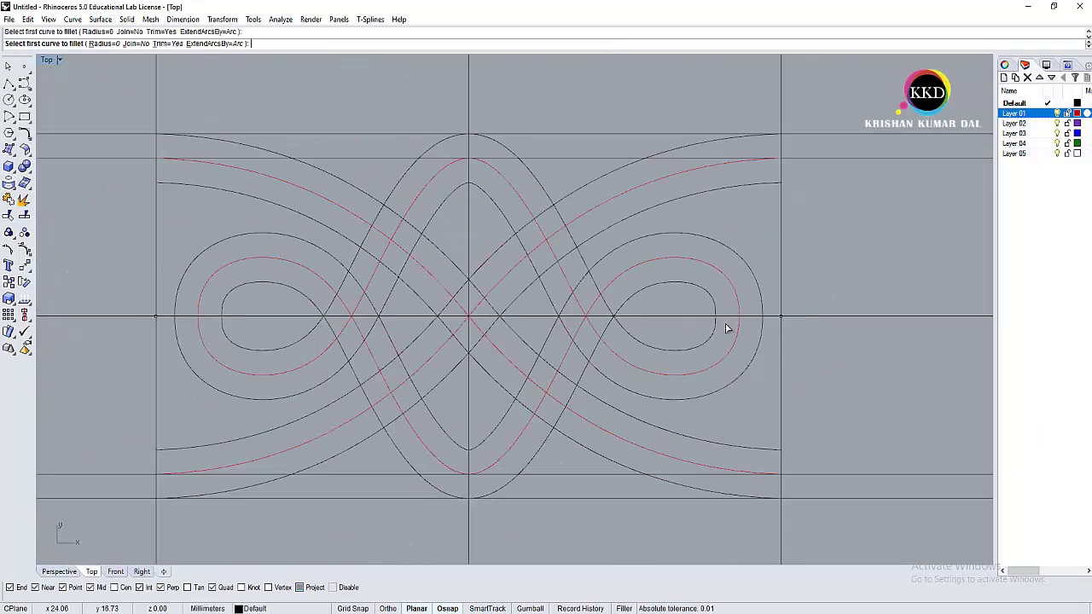
scroll(239, 261, "up", 2)
key("Escape")
key("ctrl+z")
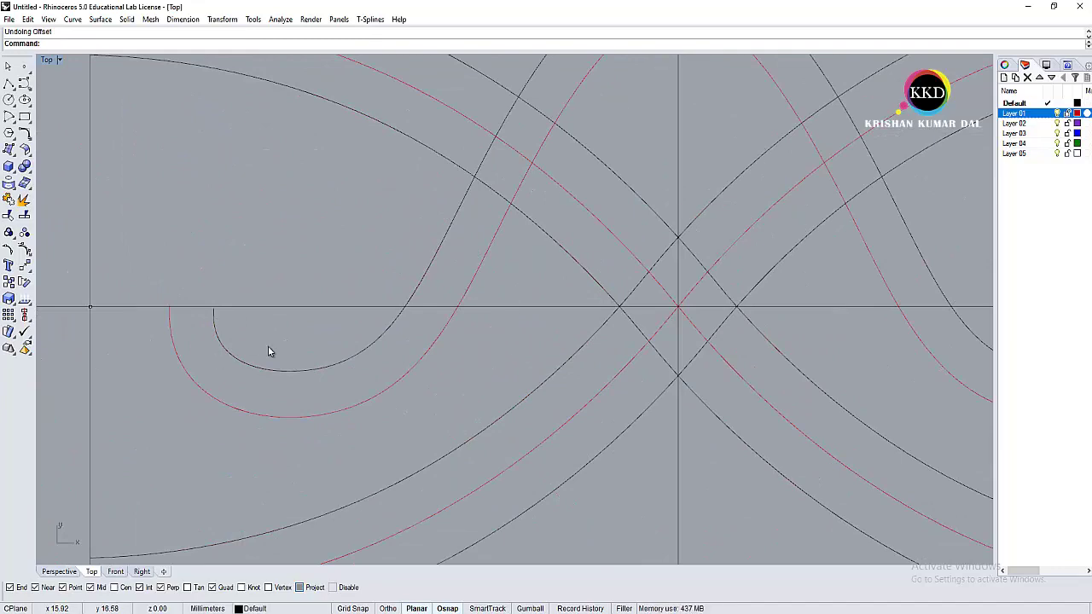
scroll(268, 353, "down", 1)
Step: Remove the two offset curves flanking the bell curve with undo
left_click(261, 369)
scroll(258, 376, "down", 2)
left_click(238, 401, "shift")
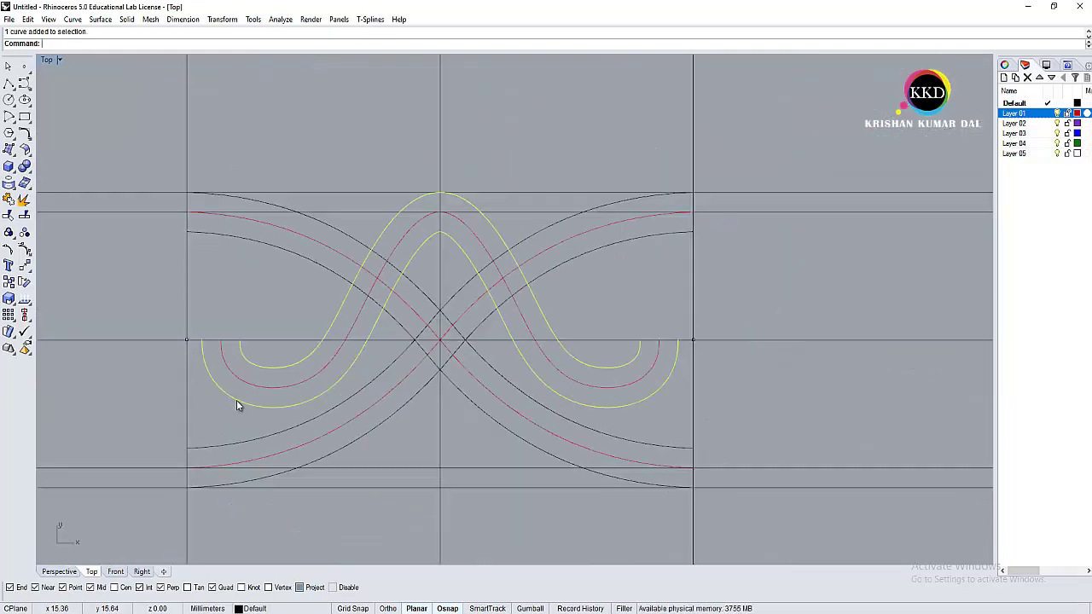
key("F10")
scroll(229, 371, "up", 3)
scroll(202, 321, "up", 2)
scroll(202, 321, "down", 2)
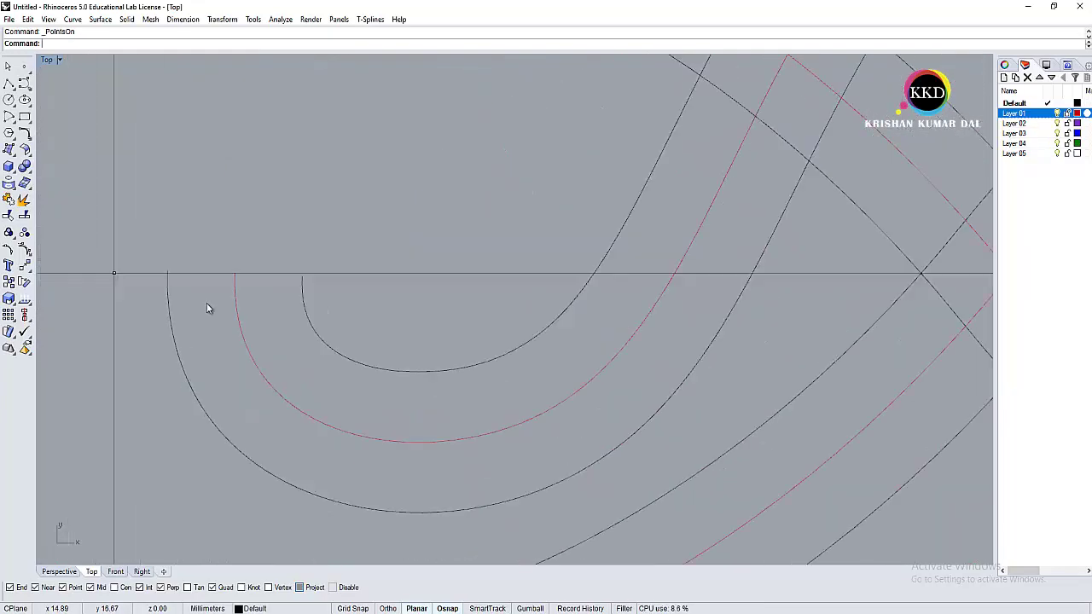
key("ctrl+z")
scroll(213, 323, "down", 2)
Step: Undo the earlier rebuild and rebuild the bell curve with 8 control points
key("ctrl+z")
type("Reb")
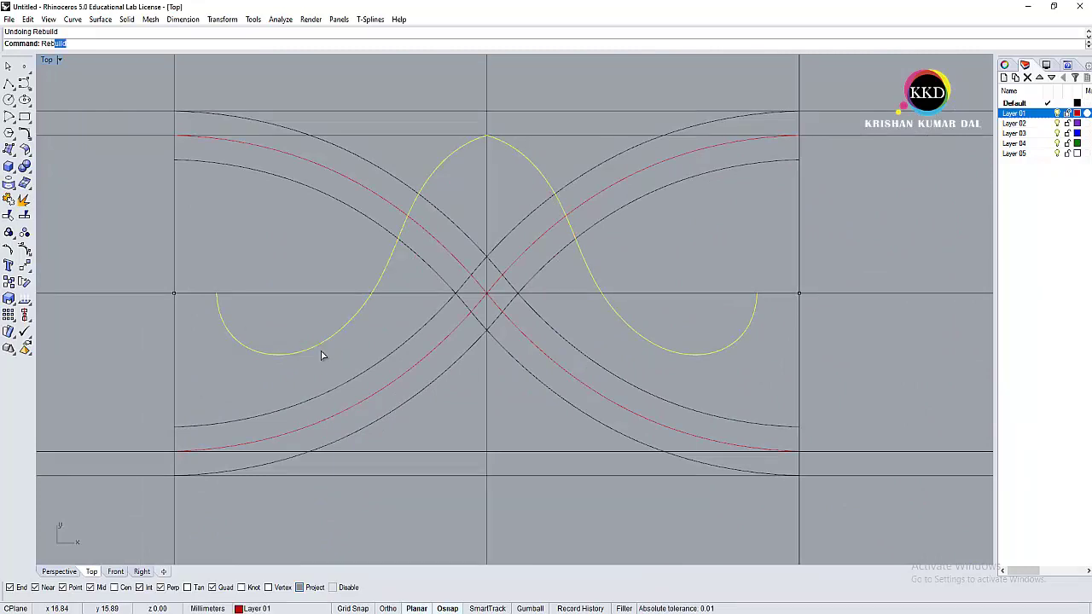
key("Return")
left_click(732, 155)
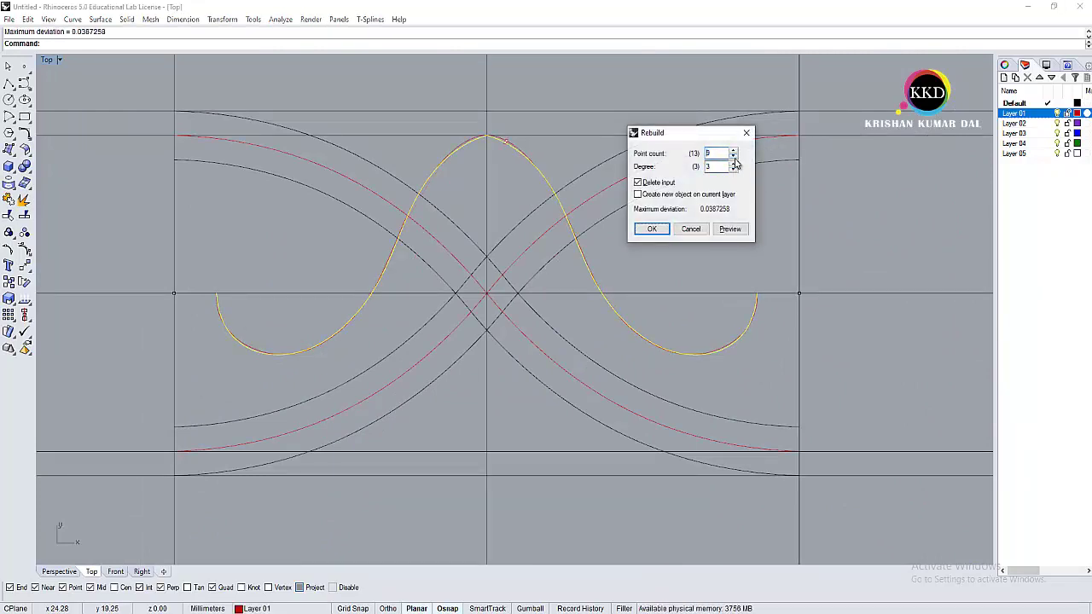
left_click(734, 157)
left_click(733, 156)
left_click(734, 154)
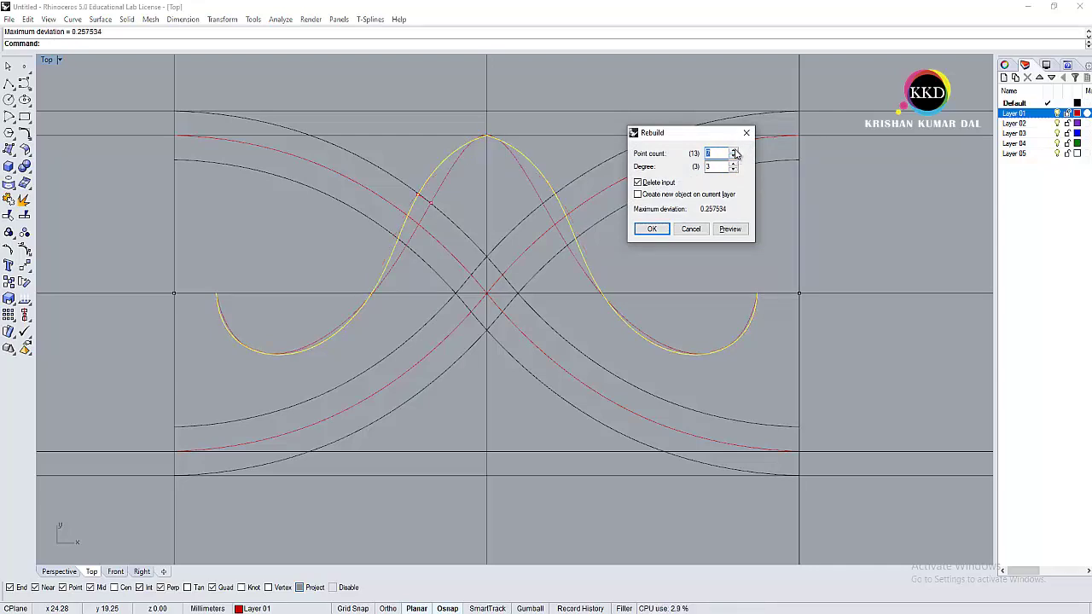
left_click(733, 157)
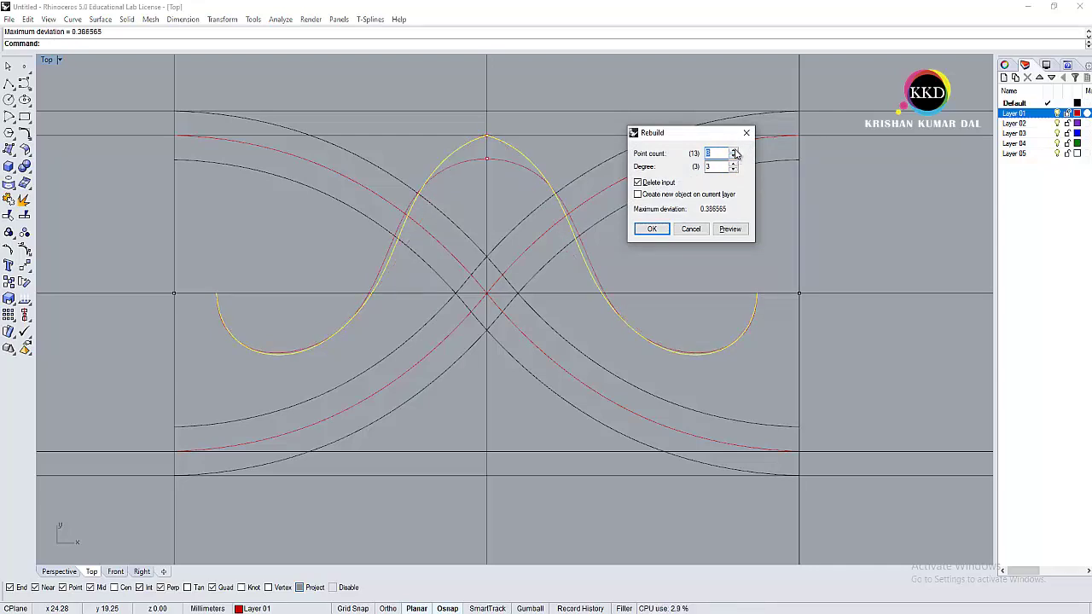
left_click(666, 230)
scroll(226, 337, "up", 2)
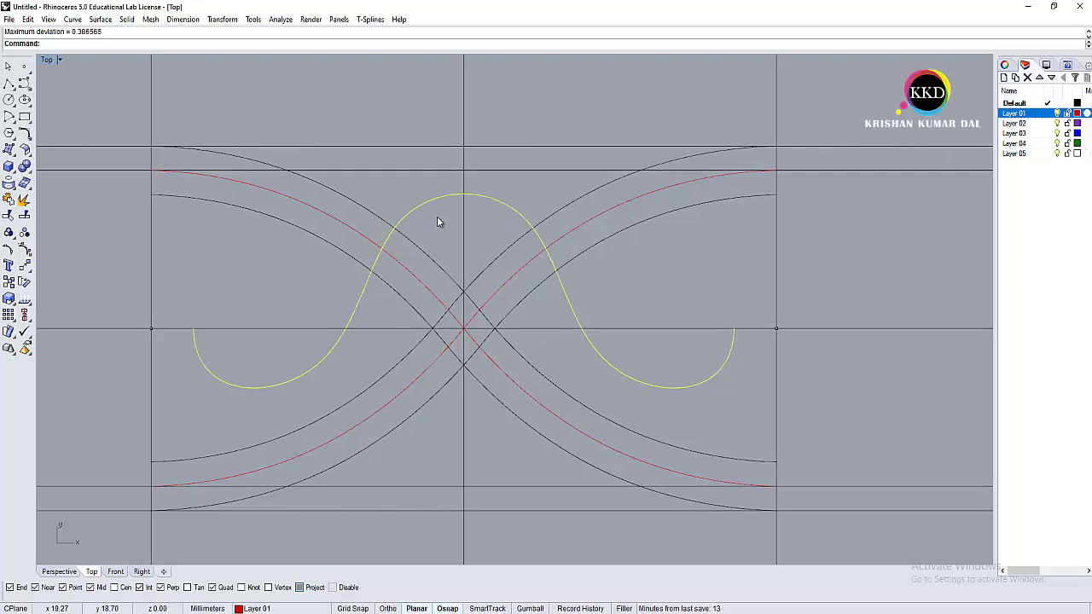
Step: Undo the stray point drag, attempt raising the top points, then clear the selection
key("ctrl+z")
left_click_drag(338, 133, 551, 237)
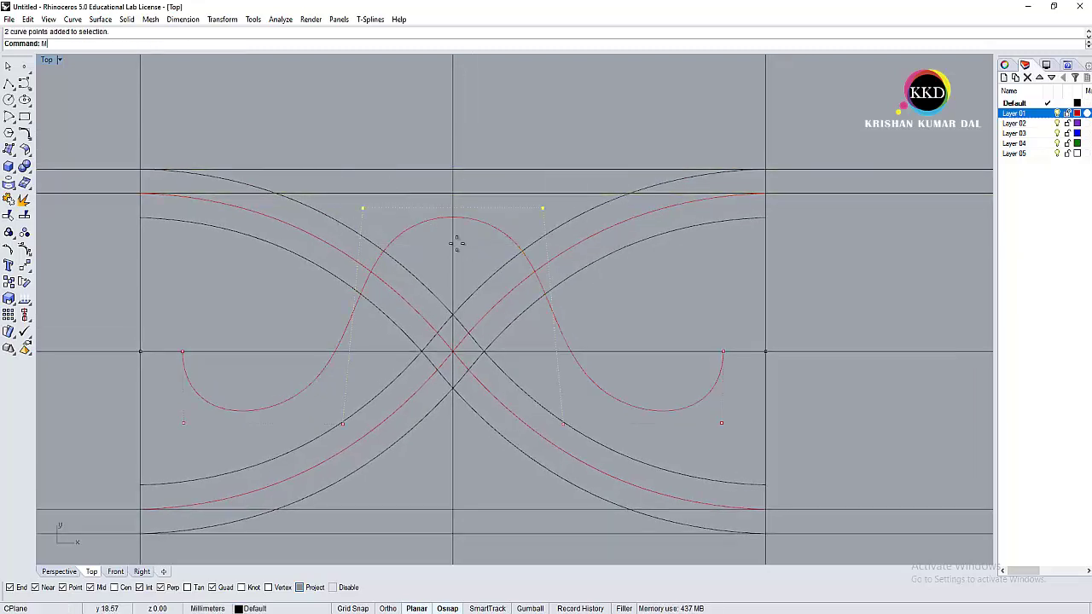
left_click_drag(453, 218, 453, 196)
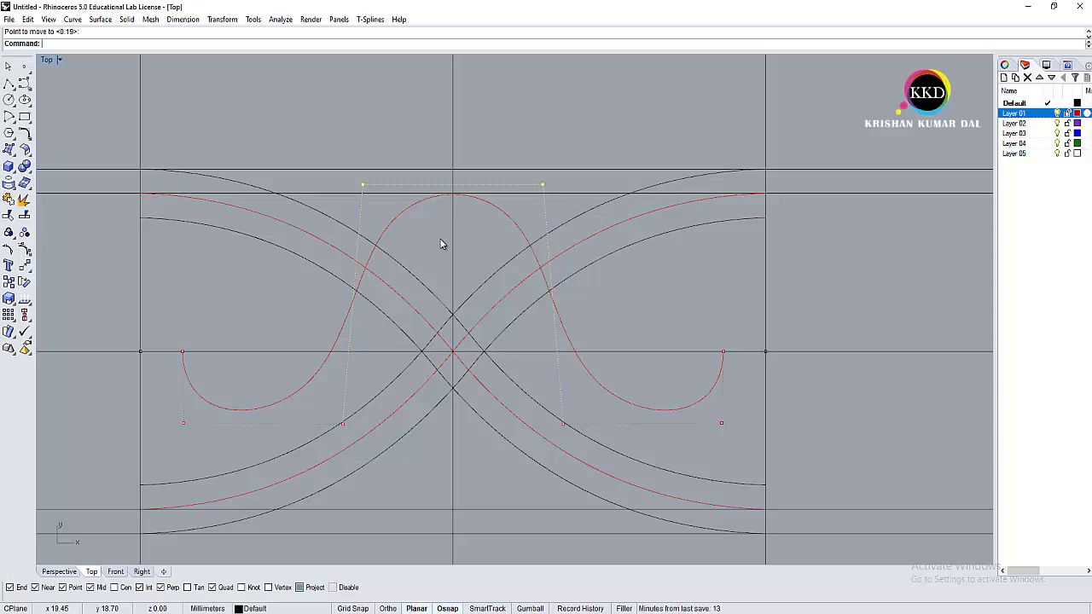
scroll(428, 198, "up", 2)
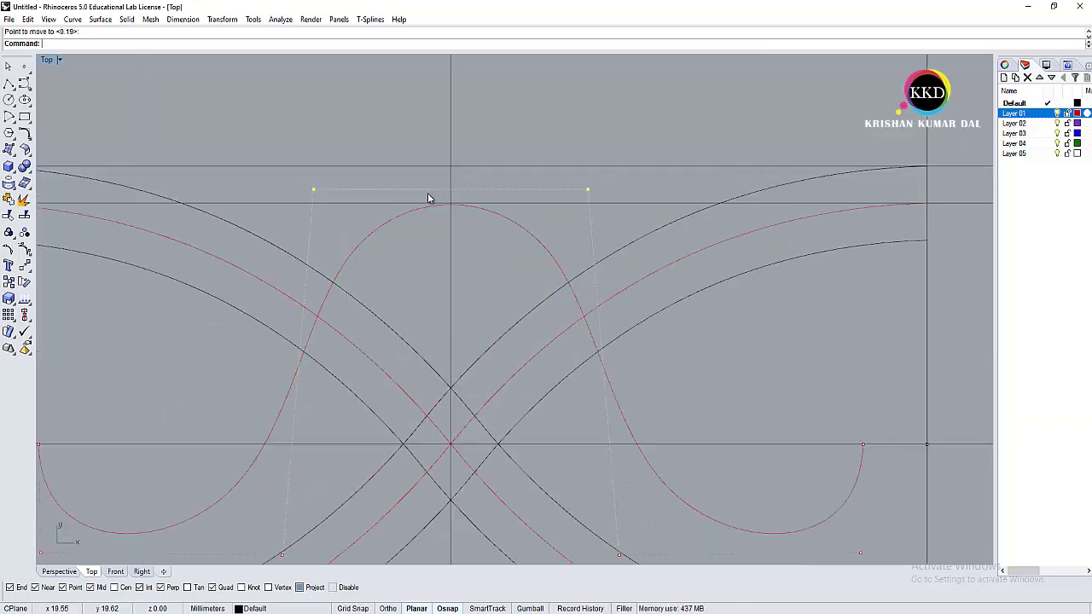
left_click(24, 248)
scroll(336, 213, "up", 2)
left_click(396, 153)
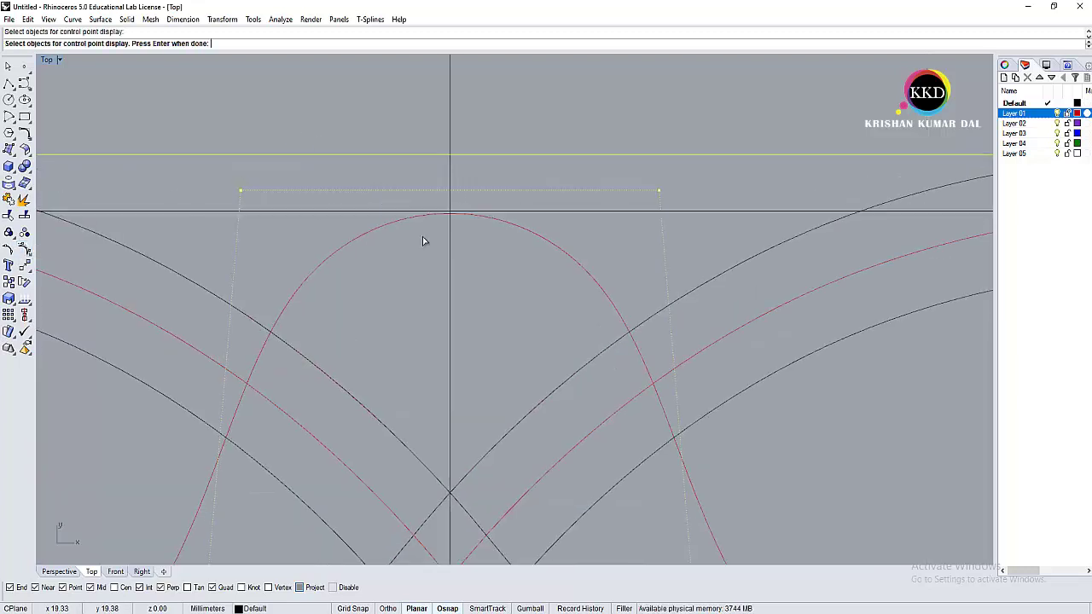
scroll(441, 244, "down", 6)
scroll(440, 244, "down", 2)
key("Escape")
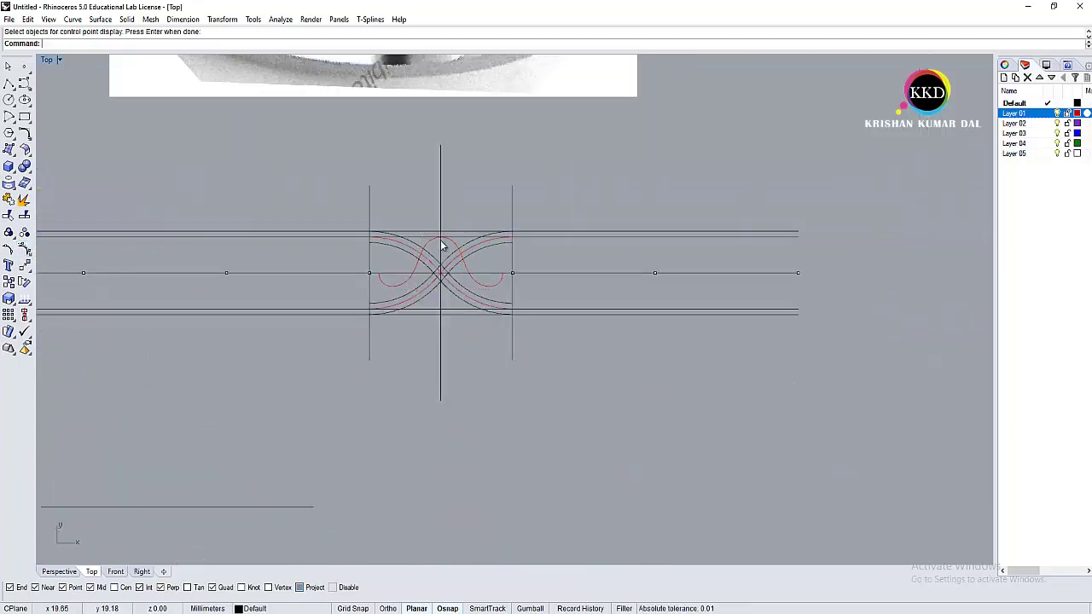
Step: Show the bell curve's control points and window-select its two top points
scroll(441, 245, "up", 5)
left_click(452, 236)
key("Return")
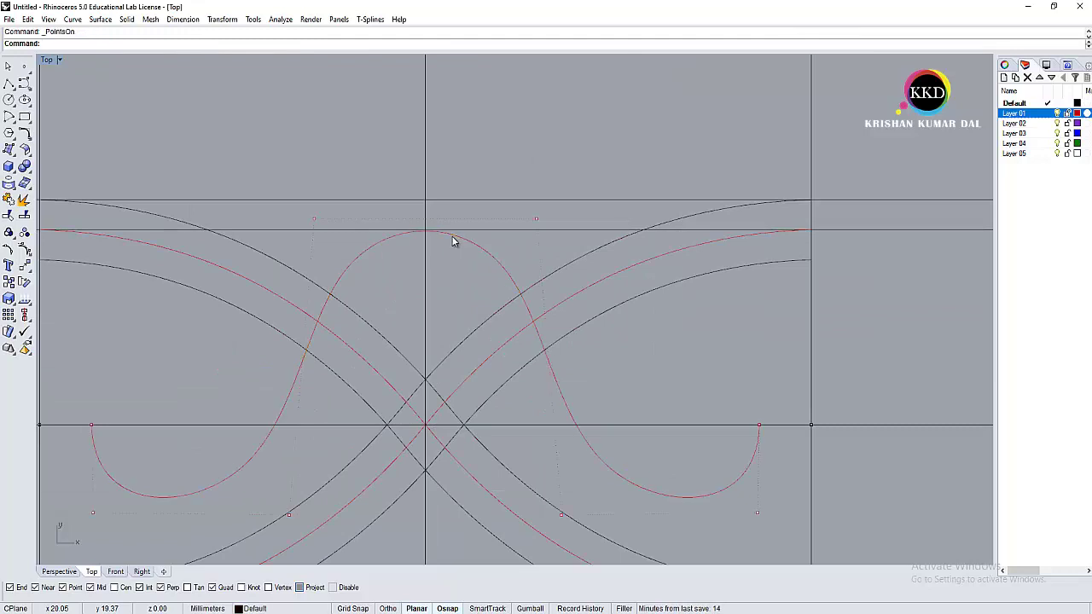
left_click_drag(278, 176, 587, 240)
scroll(435, 239, "up", 4)
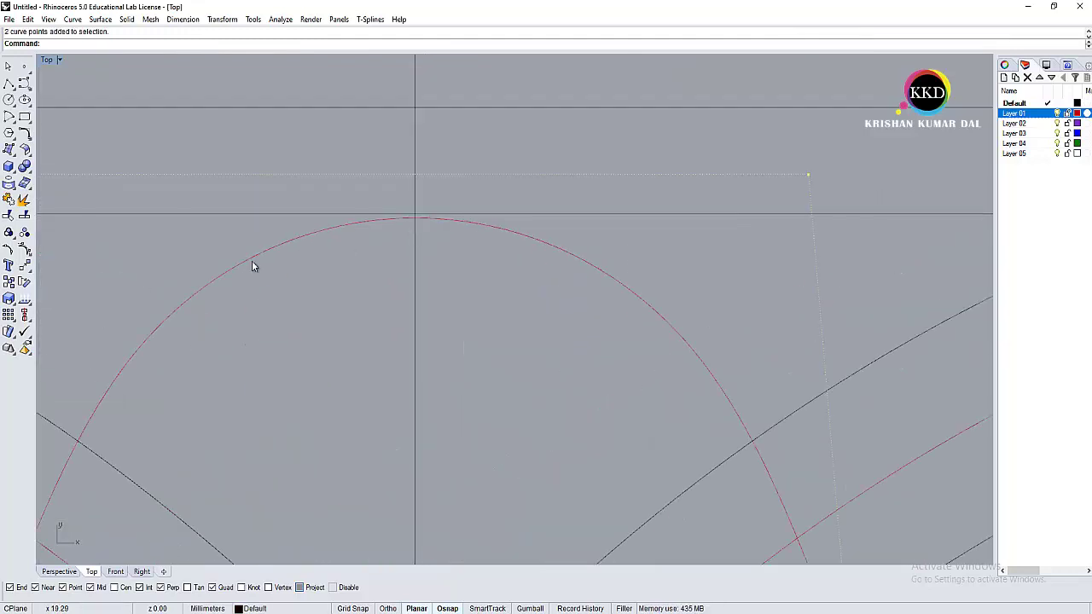
Step: Move the two top points from the arc top up onto the upper guide line
left_click(24, 265)
left_click(414, 219)
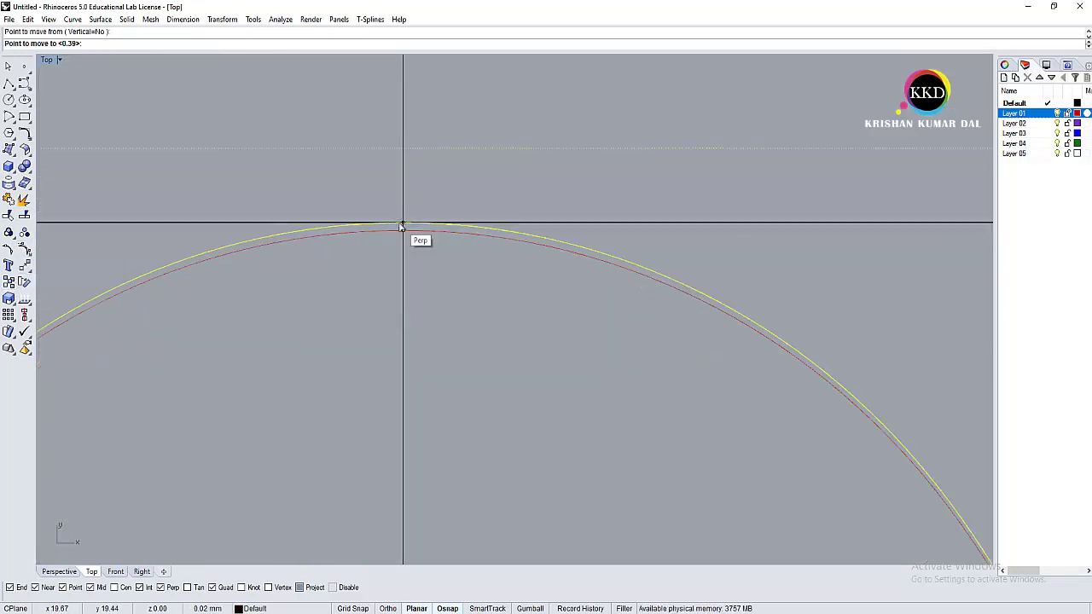
scroll(400, 226, "down", 3)
scroll(401, 227, "down", 3)
scroll(370, 321, "up", 2)
scroll(365, 293, "up", 2)
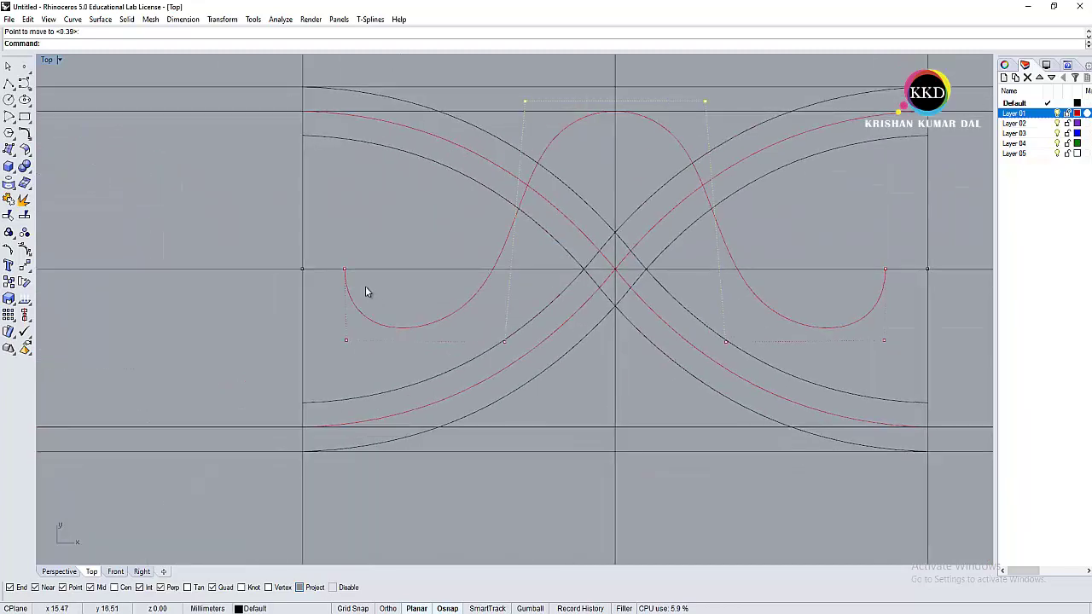
scroll(341, 256, "up", 2)
scroll(460, 256, "down", 2)
scroll(689, 236, "up", 2)
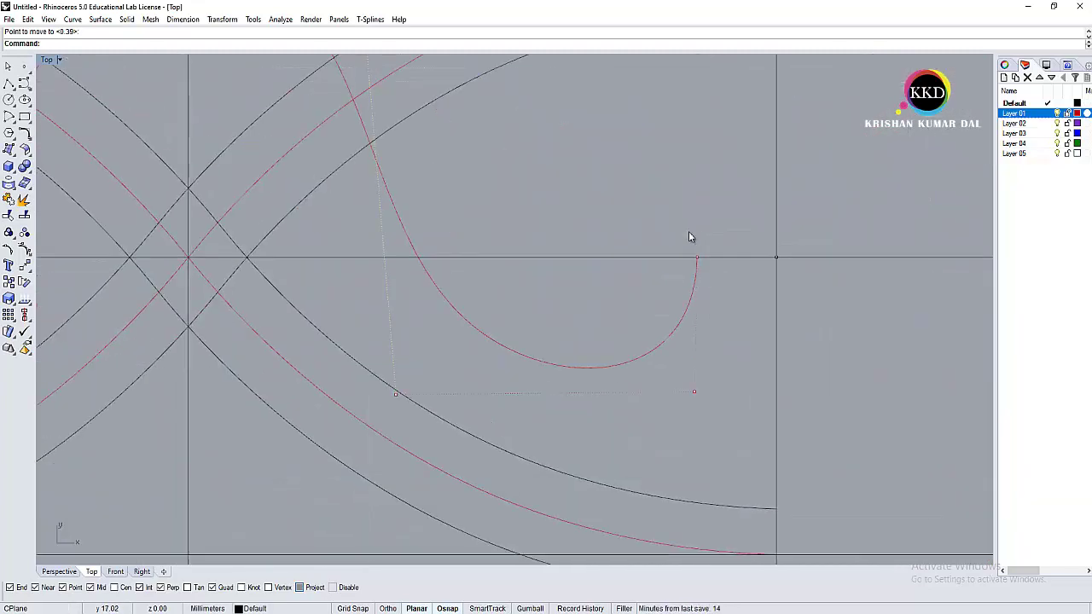
scroll(724, 330, "up", 3)
scroll(724, 329, "up", 3)
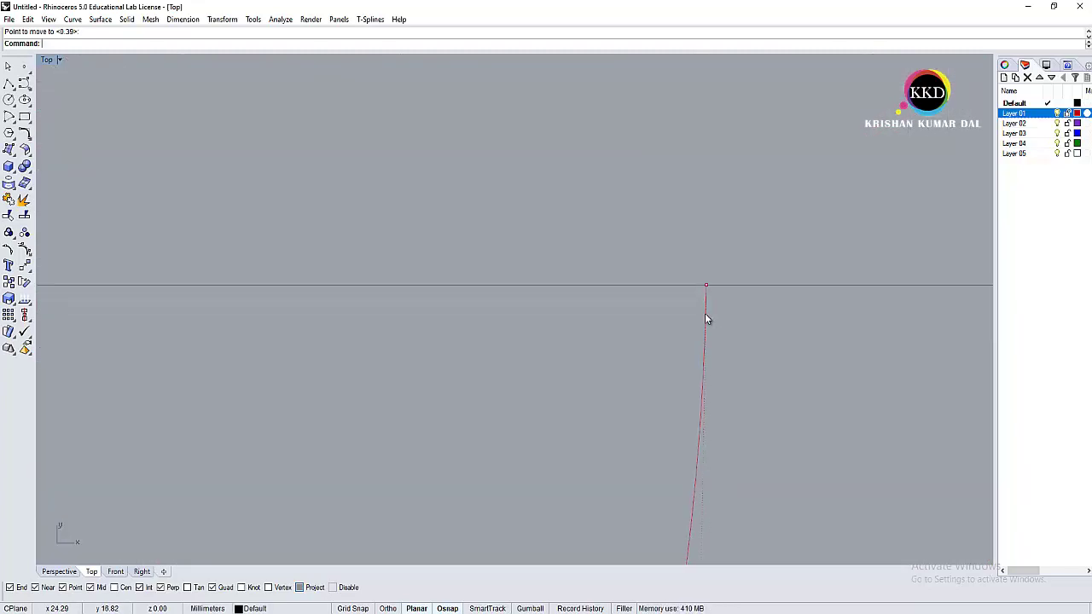
left_click(726, 316)
scroll(617, 355, "down", 3)
scroll(370, 214, "up", 1)
left_click(370, 214)
scroll(393, 288, "up", 2)
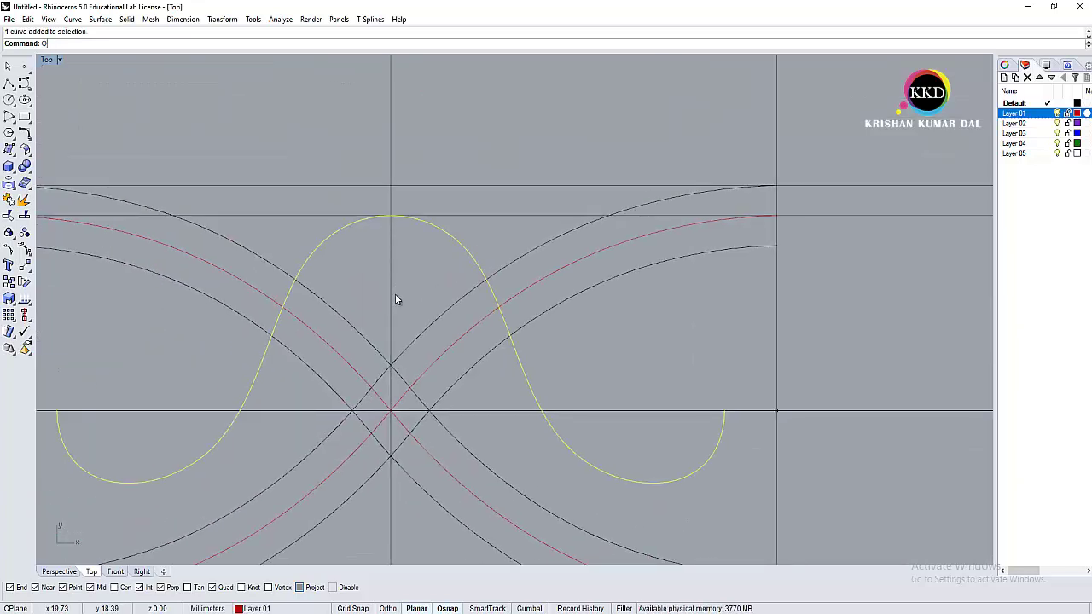
Step: Offset the bell curve to both sides and extend the offset curves
type("offset")
key("Return")
left_click(469, 160)
scroll(463, 178, "down", 3)
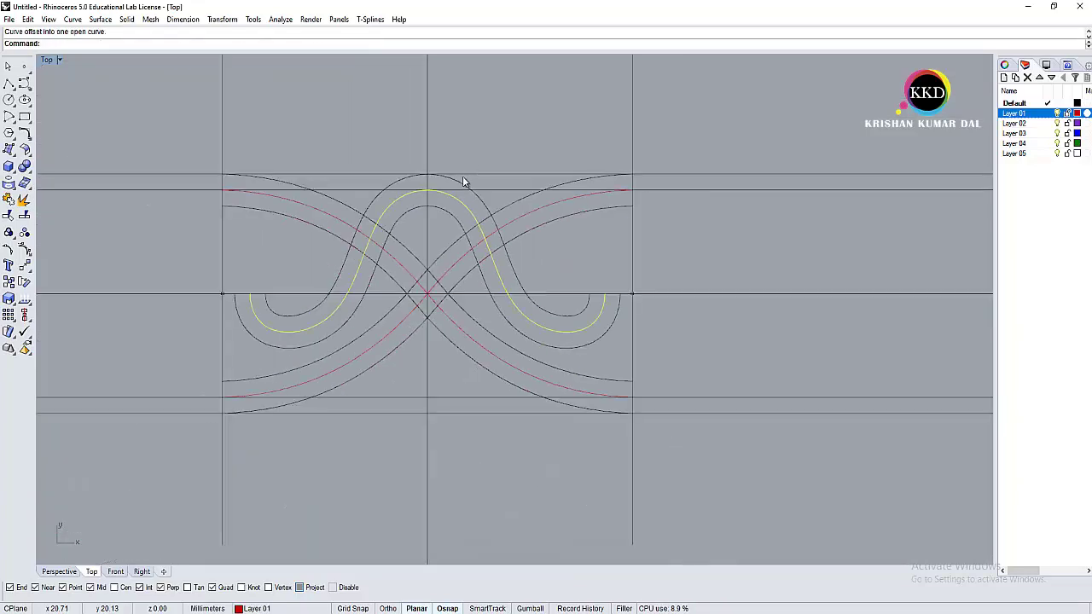
scroll(395, 281, "up", 4)
scroll(397, 271, "up", 2)
type("EXtend")
key("Return")
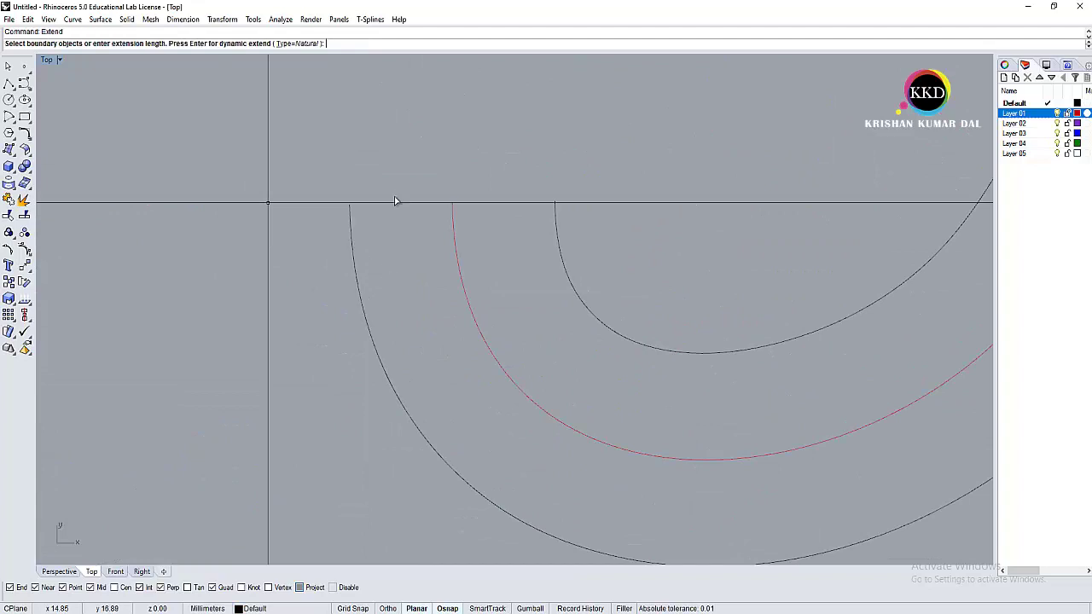
scroll(395, 278, "down", 3)
Step: Mirror the inner and outer offset curves across the horizontal axis
left_click(563, 272)
left_click(497, 372, "shift")
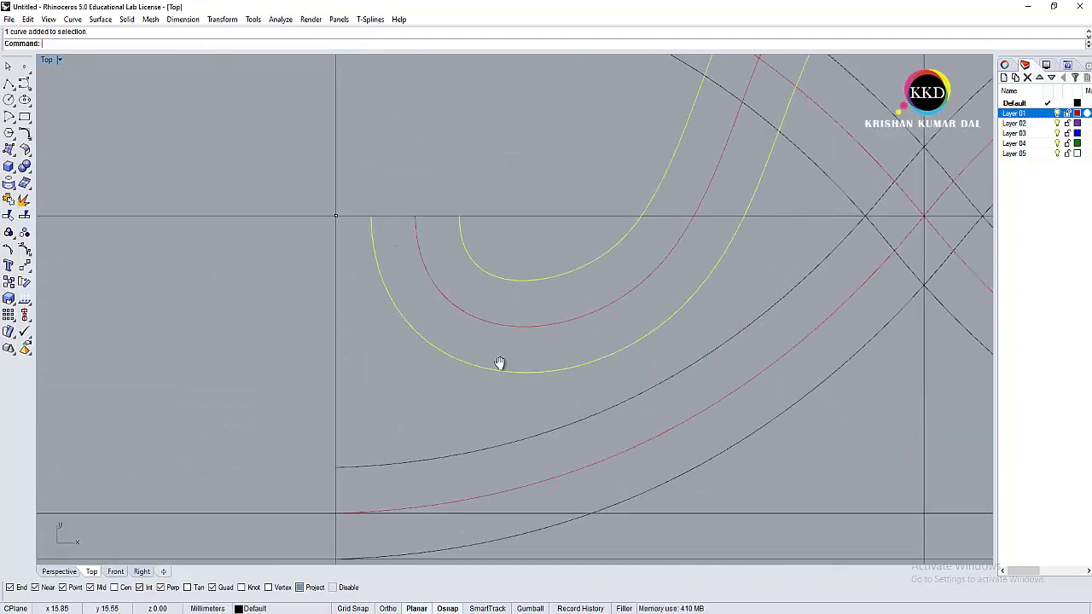
type("mirror")
key("Return")
left_click(527, 221)
left_click(498, 221)
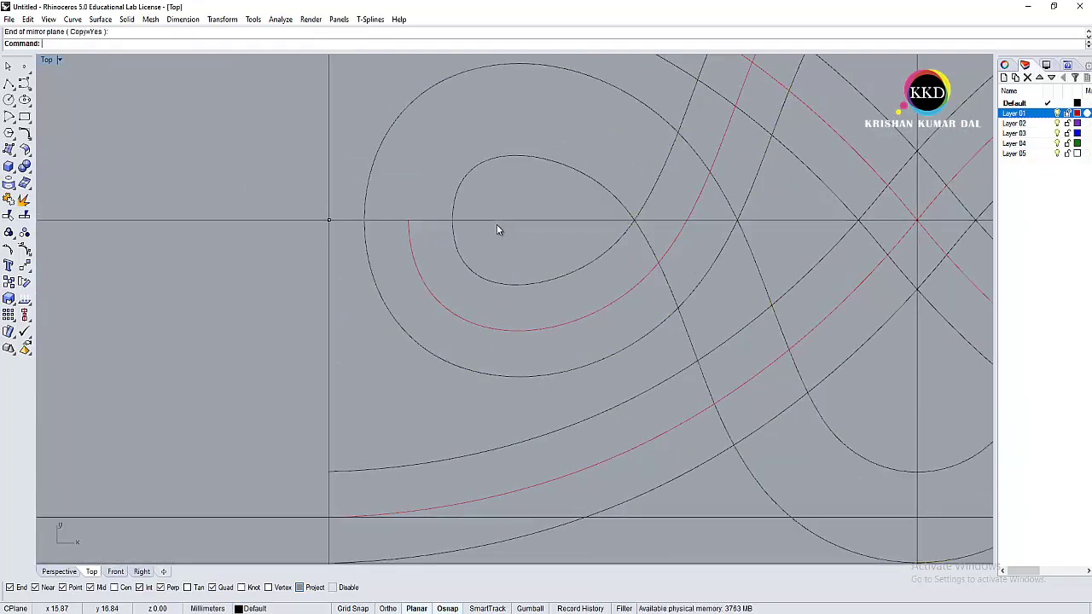
Step: Fillet the mirrored curve ends together to close the loop
type("fillet")
key("Return")
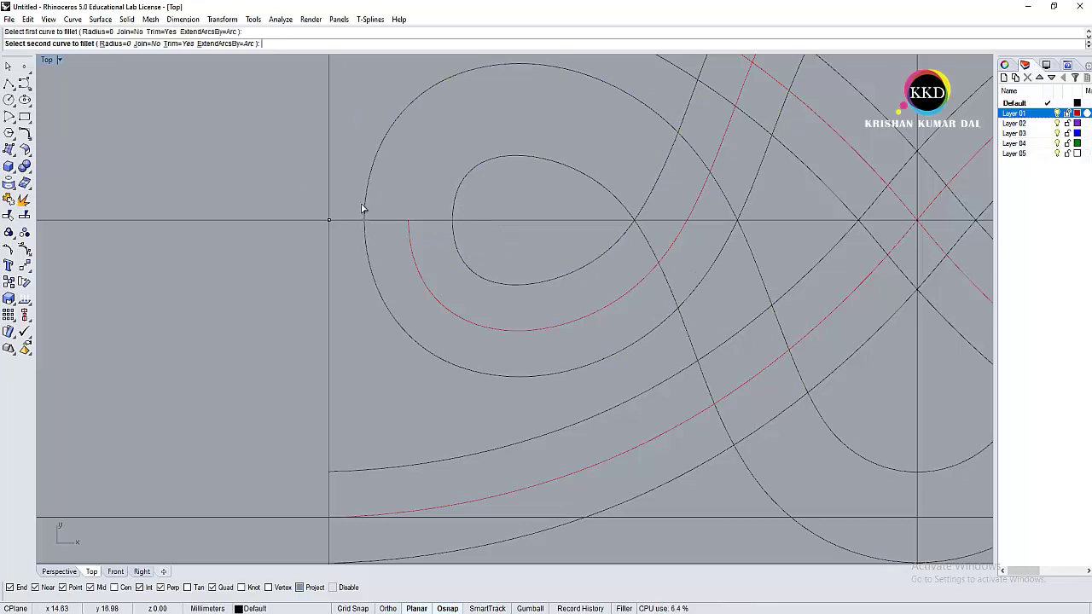
left_click(364, 210)
scroll(609, 261, "down", 3)
scroll(565, 268, "up", 3)
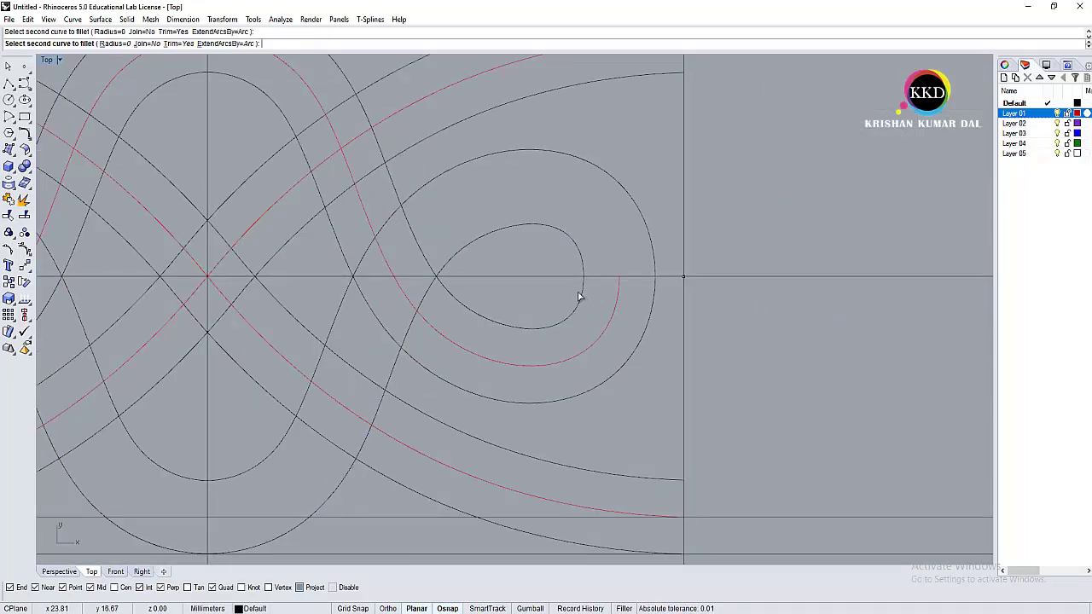
left_click(653, 301)
scroll(617, 299, "down", 3)
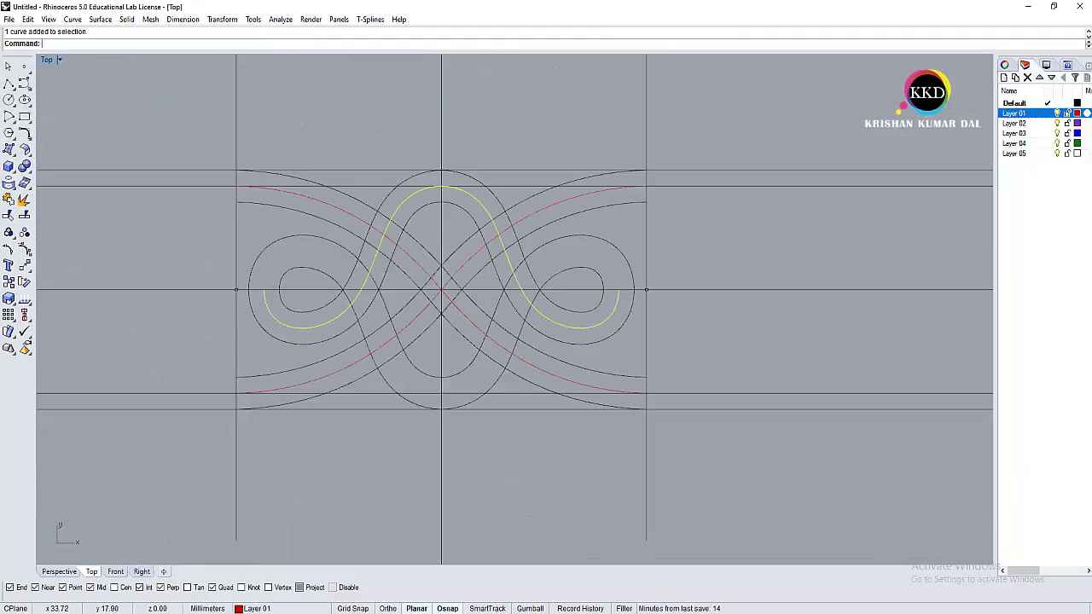
Step: Clear the selection and window-select the central knot curves and their end points
key("Escape")
scroll(555, 341, "down", 3)
mouse_move(575, 233)
right_mouse_down()
mouse_move(575, 429)
mouse_move(565, 453)
right_mouse_up()
scroll(574, 429, "down", 1)
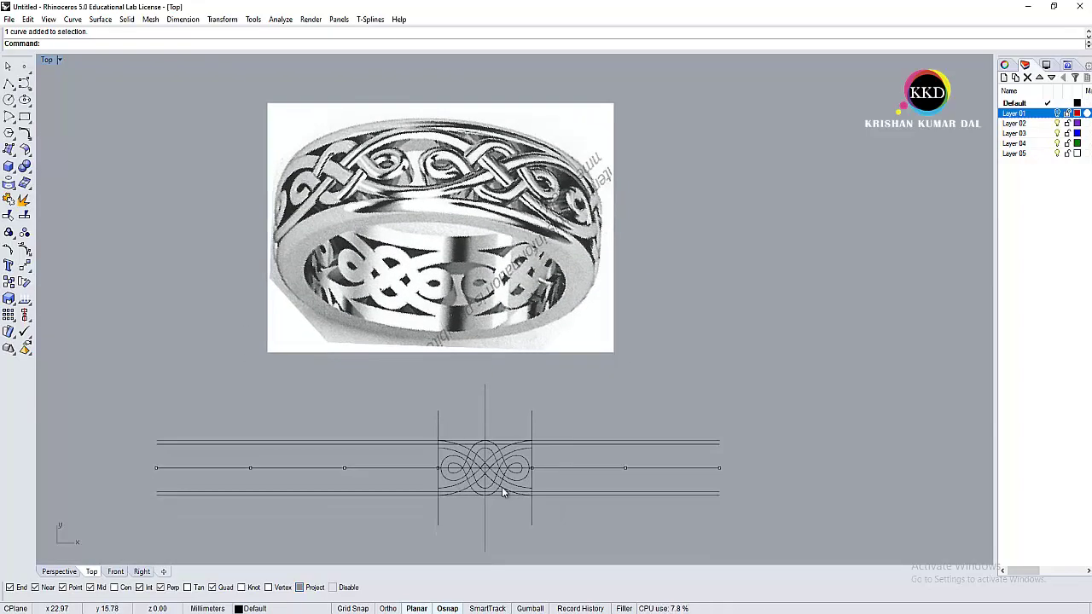
scroll(501, 486, "up", 2)
scroll(477, 499, "down", 2)
scroll(358, 444, "down", 1)
scroll(333, 418, "up", 2)
left_click_drag(290, 387, 483, 489)
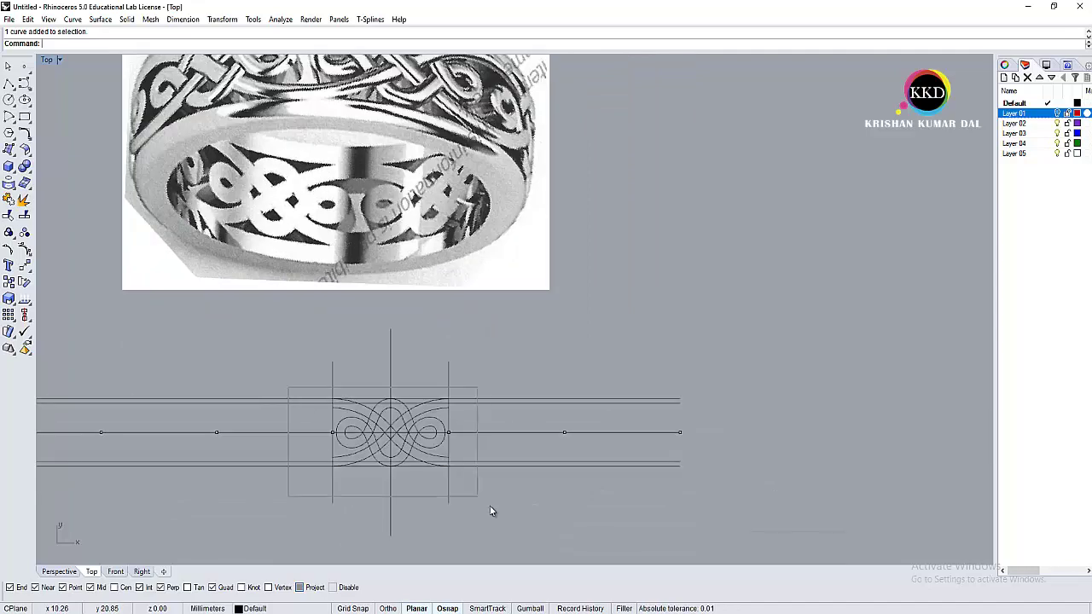
Step: Copy the knot three times end to end to the left along the band
type("copy")
key("Return")
left_click(448, 399)
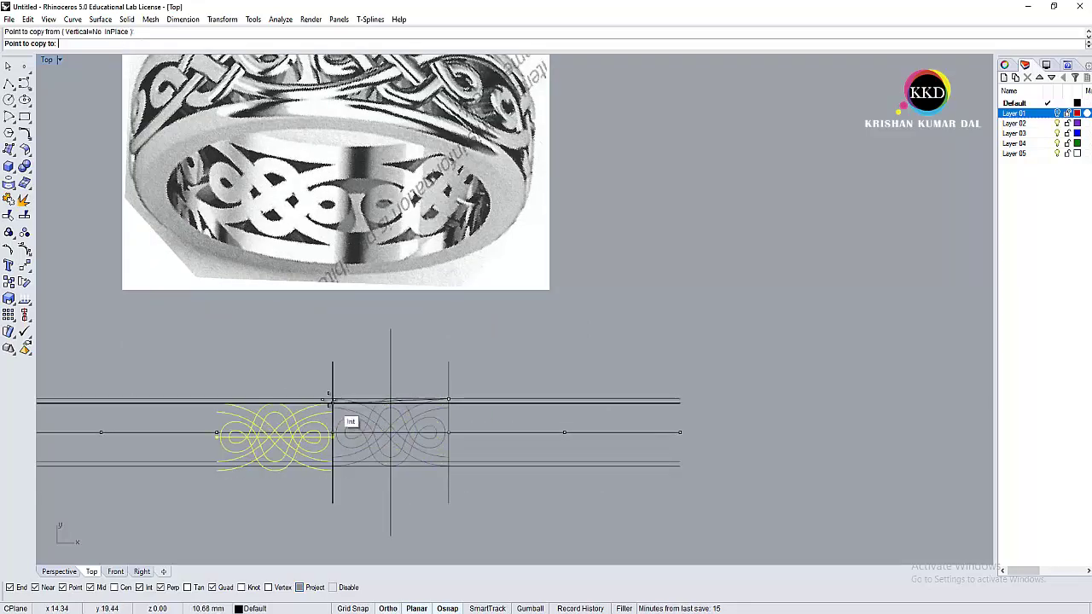
left_click(333, 398)
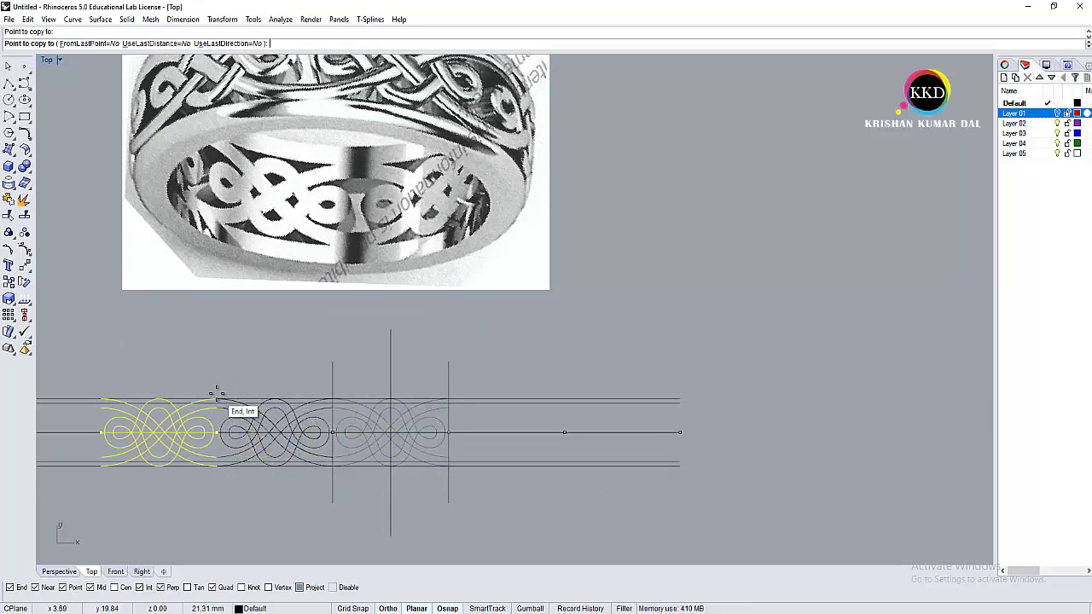
left_click(216, 398)
right_click_drag(216, 398, 471, 368)
left_click(402, 352)
key("Return")
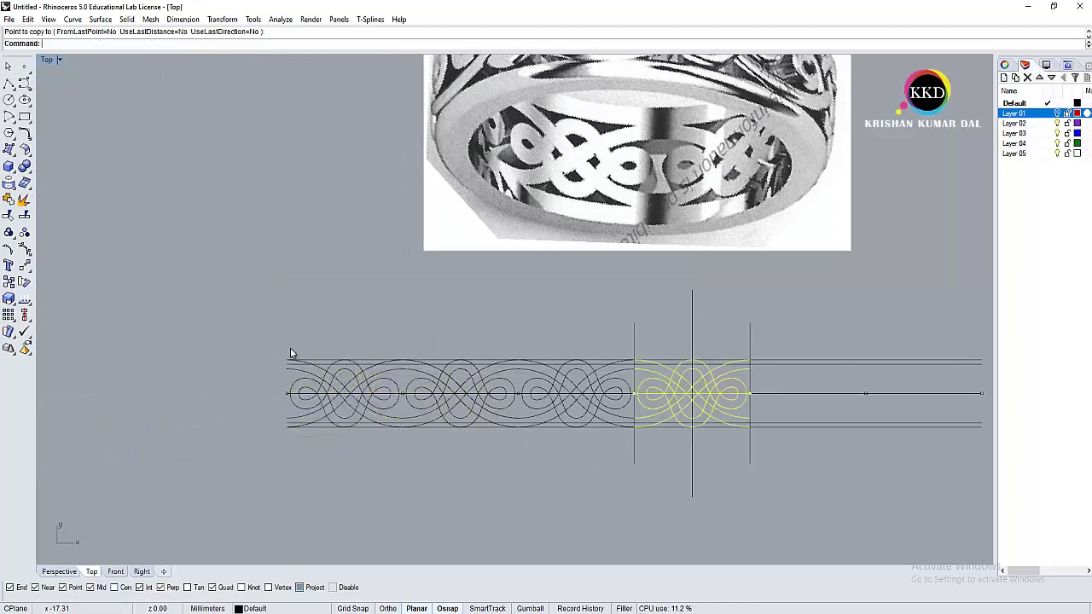
Step: Copy the leftmost knot to the band's right end, then hide the repeated copies
left_click_drag(267, 333, 404, 491)
key("Return")
left_click(286, 360)
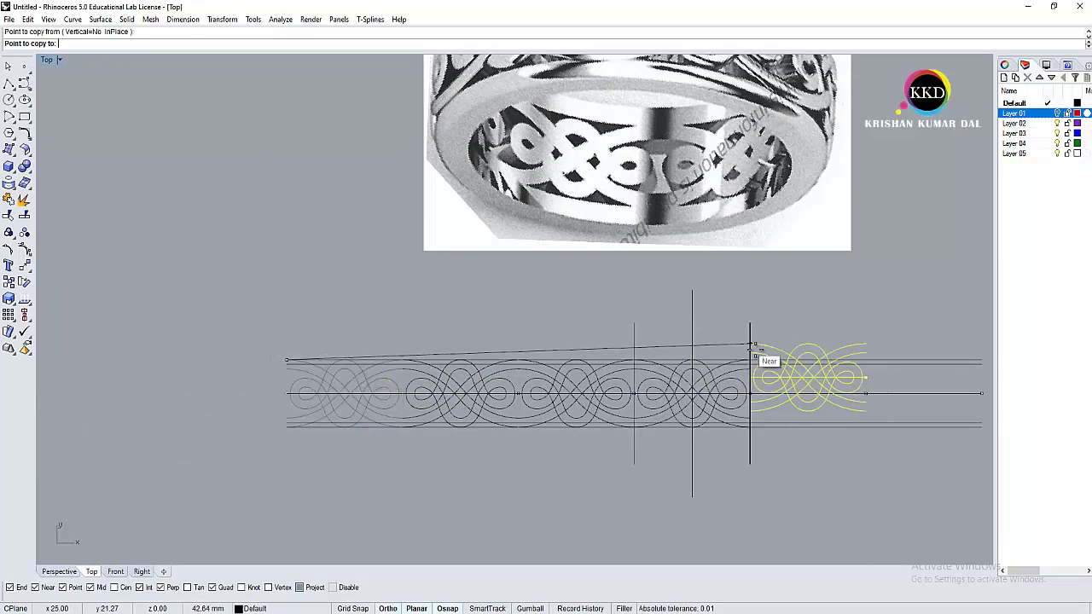
scroll(750, 359, "down", 3)
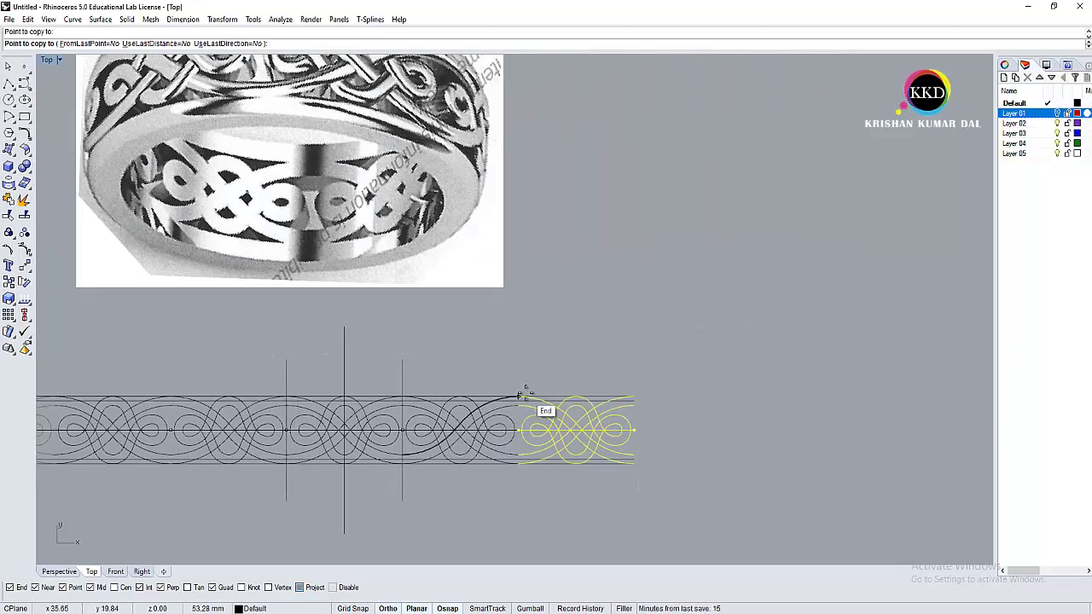
left_click(524, 401)
key("Return")
scroll(570, 416, "down", 2)
right_click_drag(570, 416, 621, 393)
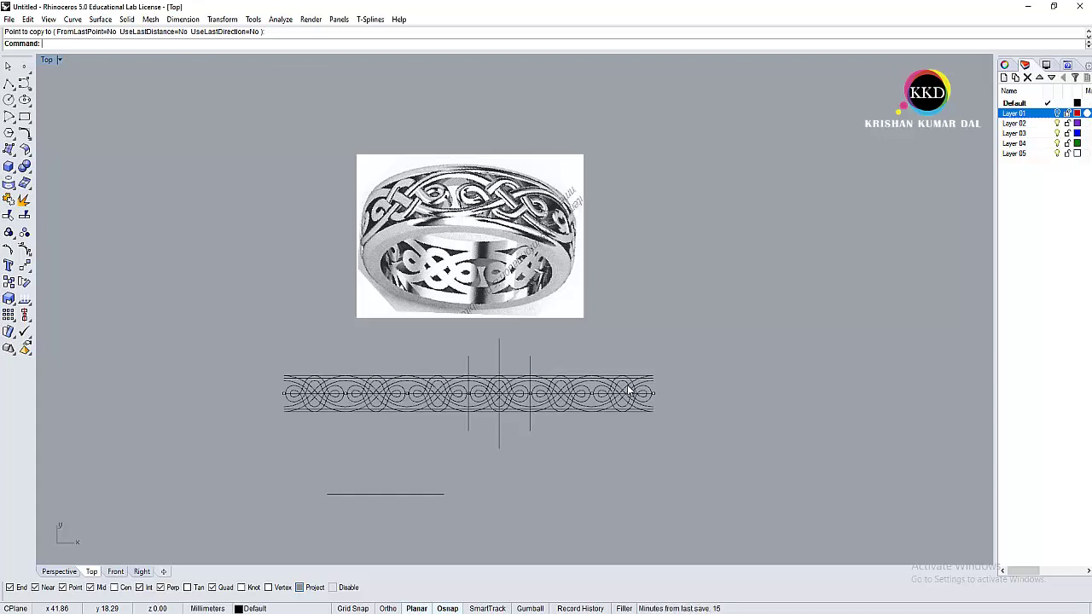
key("ctrl+y")
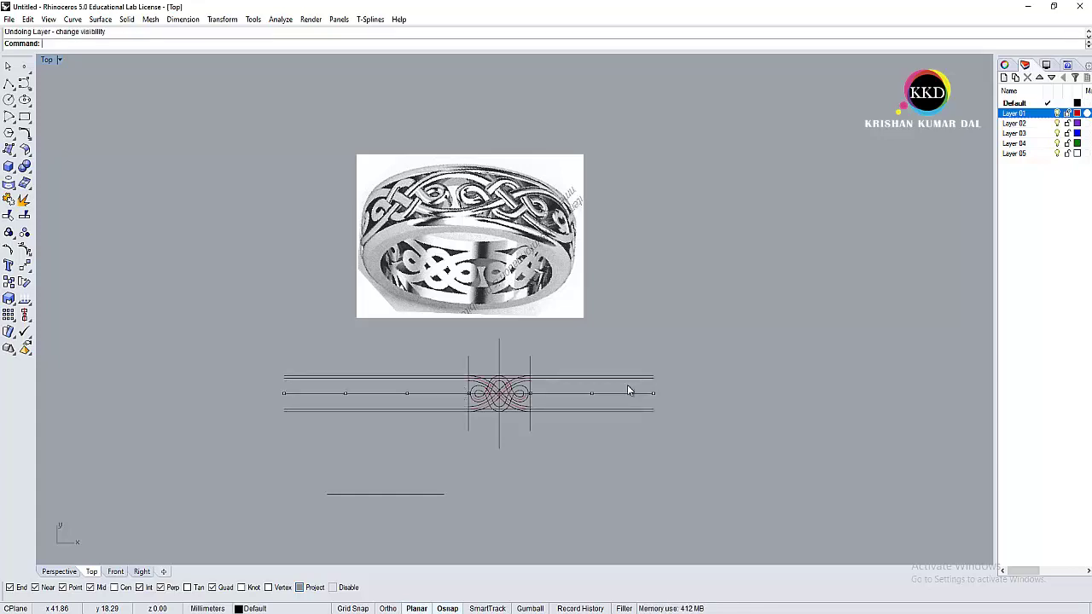
Step: Select some crossing knot curves, then undo an accidental deletion and clear the selection
scroll(487, 414, "up", 3)
scroll(504, 421, "up", 2)
left_click(590, 404)
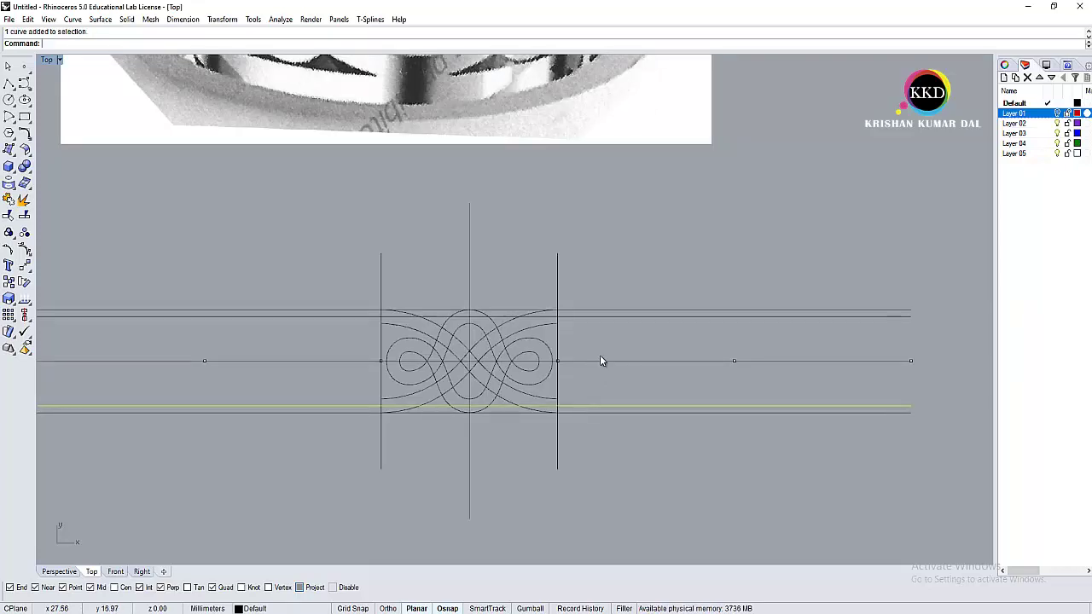
scroll(556, 324, "up", 4)
left_click(591, 324)
left_click(580, 272, "shift")
scroll(675, 283, "down", 3)
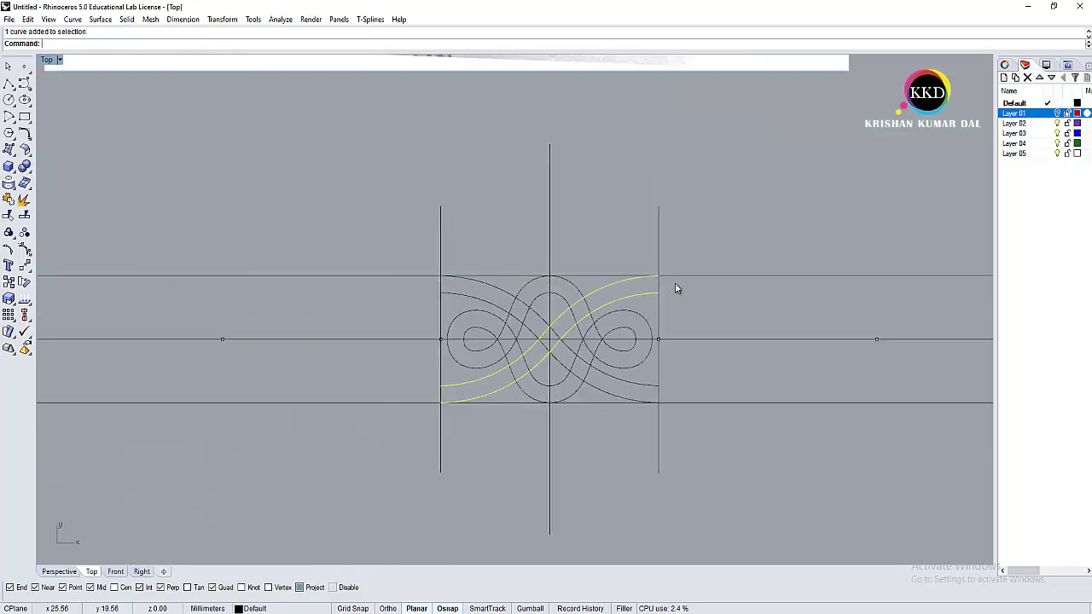
key("ctrl+z")
key("Escape")
Step: Move the band's top and bottom edge lines onto Layer 01
left_click(766, 282)
left_click(752, 395, "shift")
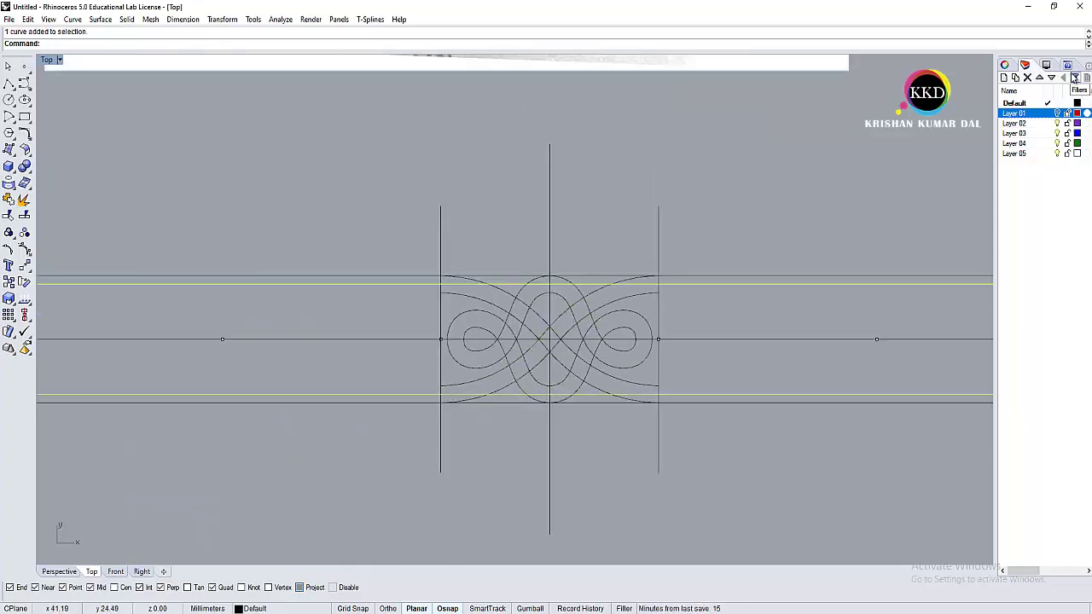
right_click(1014, 114)
left_click(1010, 317)
Step: Move the three vertical guide lines onto Layer 01
scroll(664, 334, "up", 3)
scroll(653, 214, "up", 2)
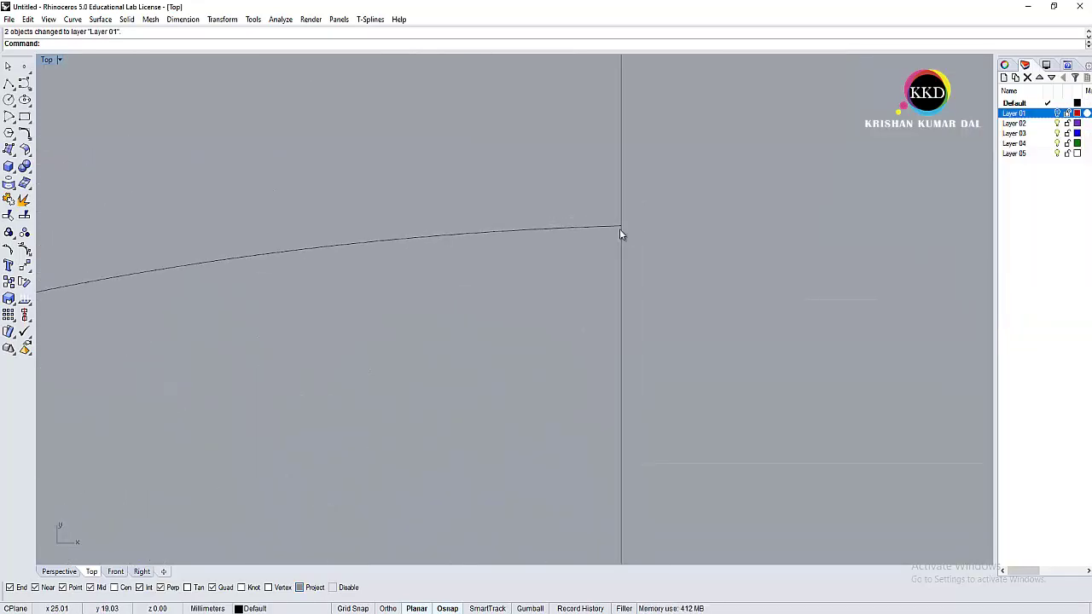
scroll(609, 366, "down", 2)
left_click(507, 219)
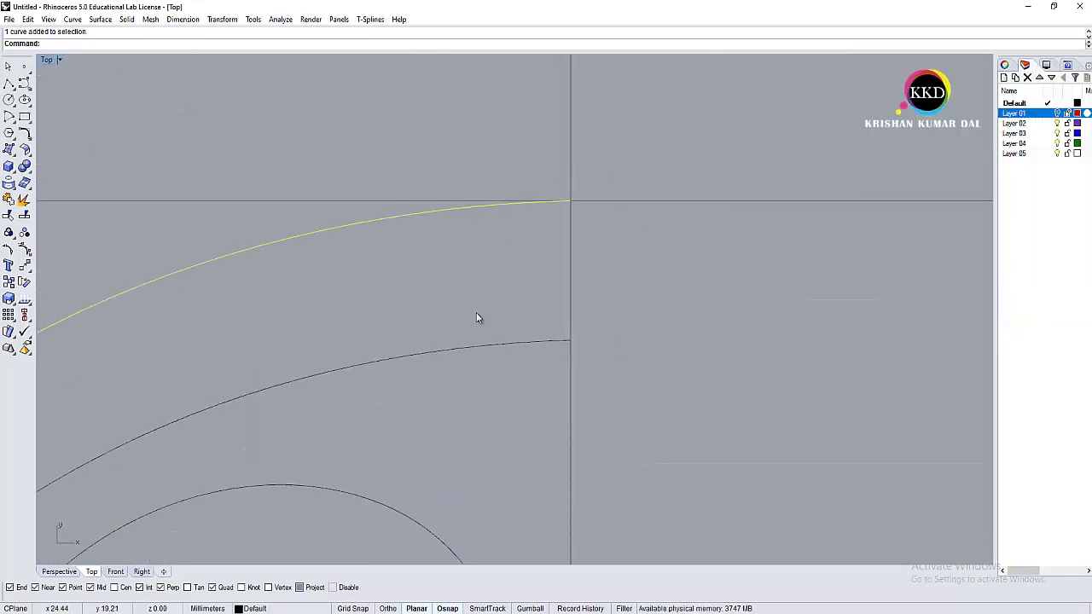
scroll(478, 375, "down", 2)
scroll(463, 463, "down", 3)
scroll(498, 411, "down", 2)
right_click_drag(498, 411, 503, 406)
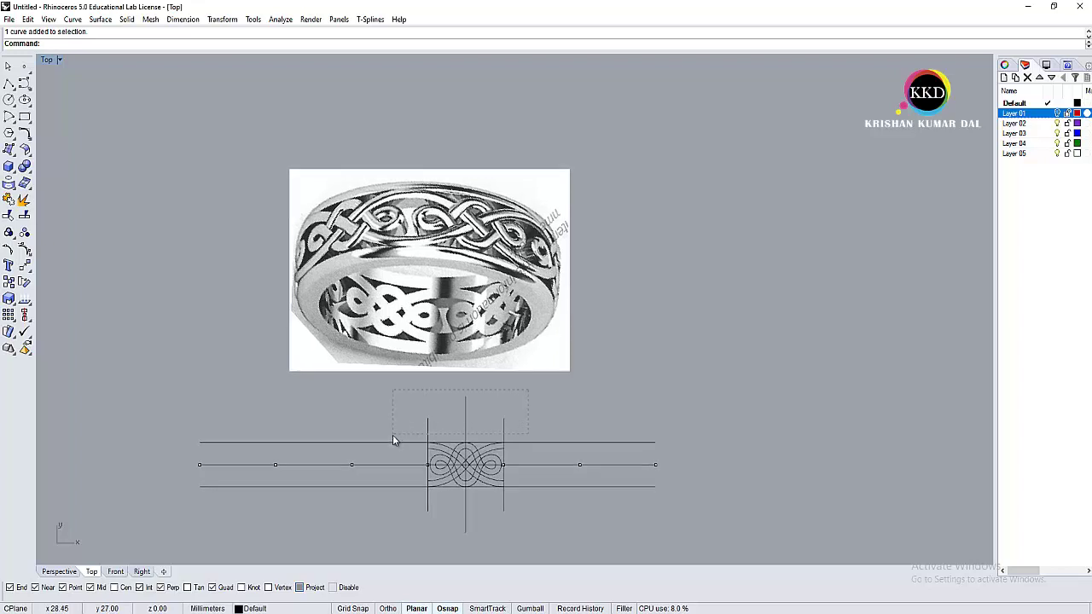
left_click_drag(520, 431, 418, 431)
right_click(1027, 125)
left_click(1019, 317)
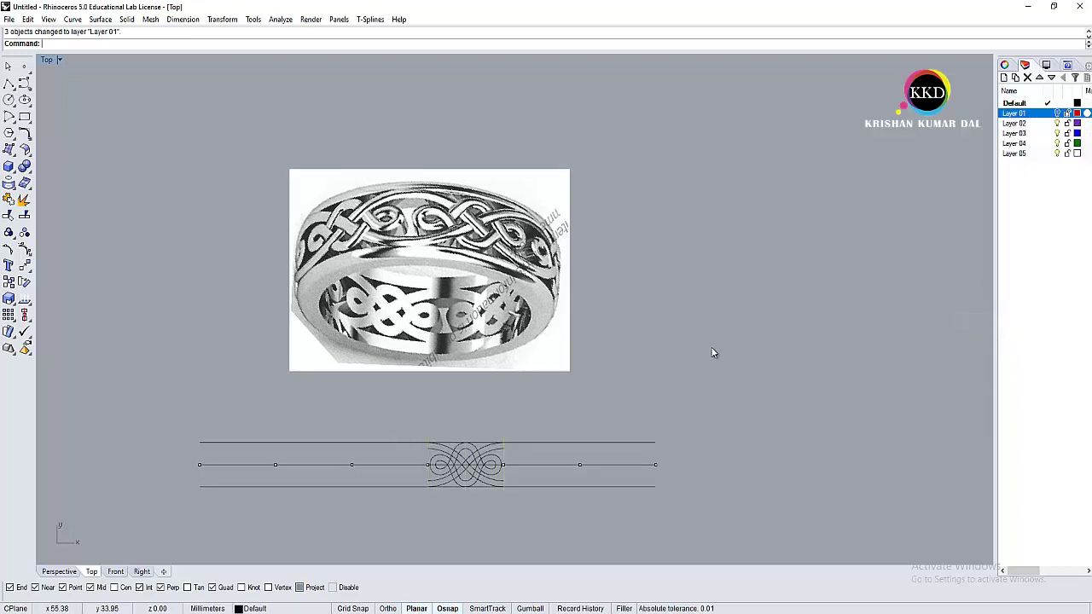
Step: Show control points on the central knot's diagonal crossing curves
scroll(712, 353, "up", 2)
key("Up")
key("Up")
key("Right")
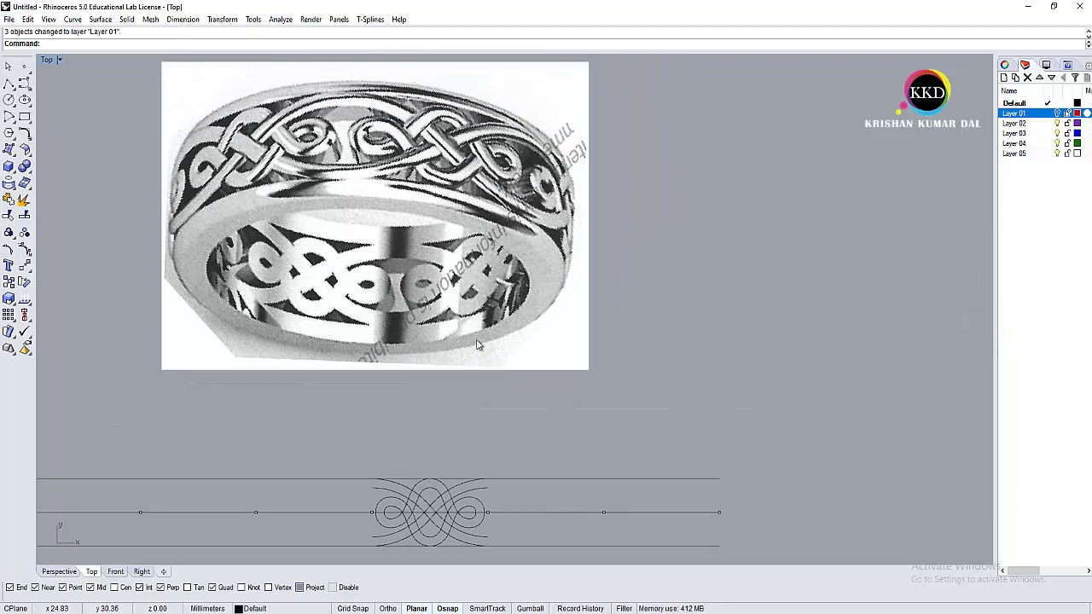
key("Right")
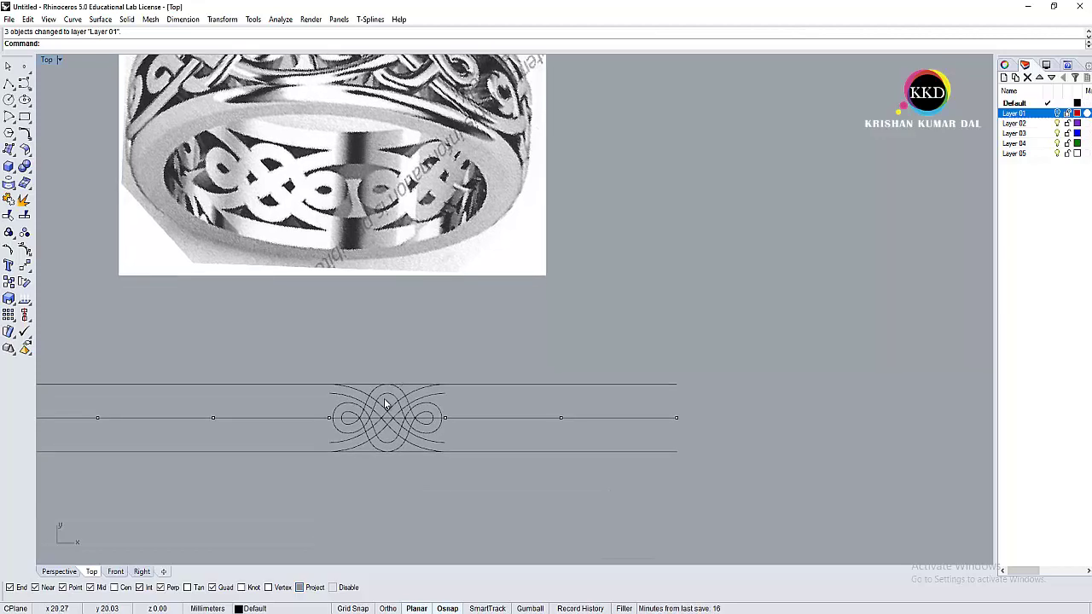
scroll(382, 401, "up", 3)
left_click(376, 417)
key("Escape")
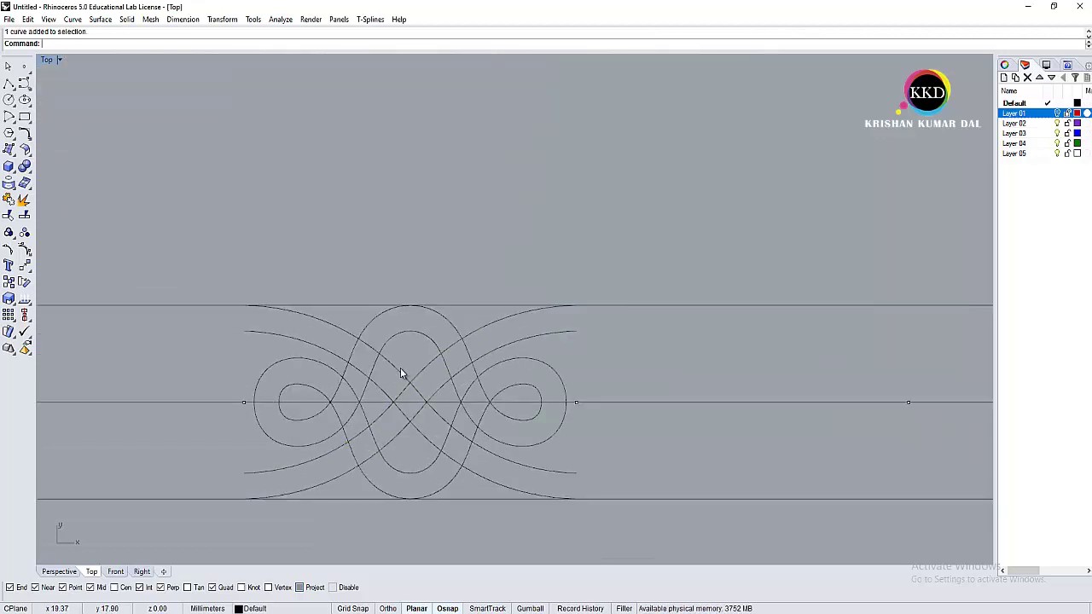
left_click(399, 435, "shift")
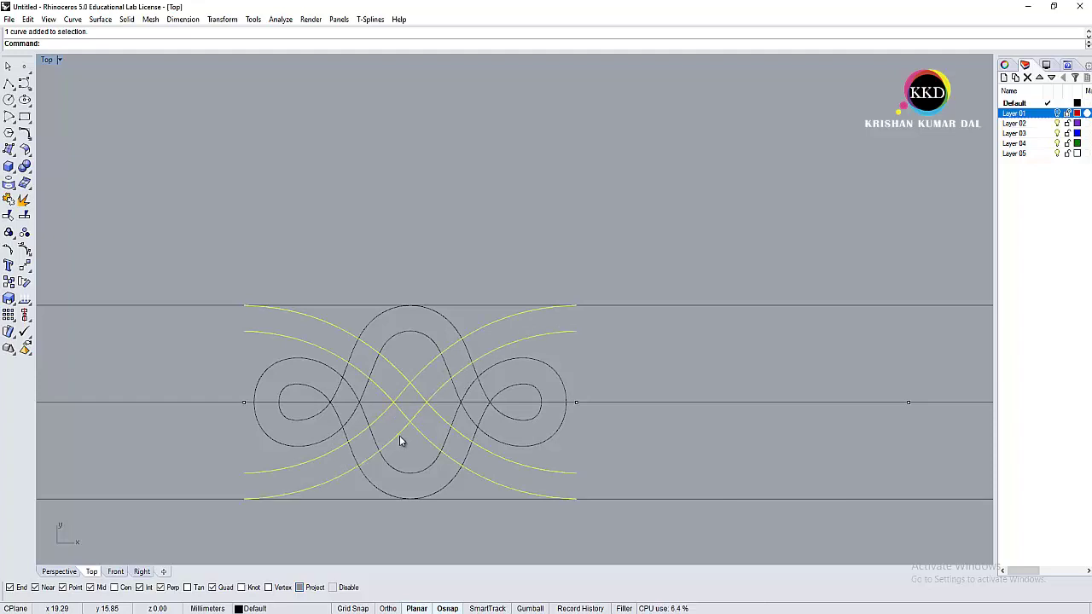
key("F10")
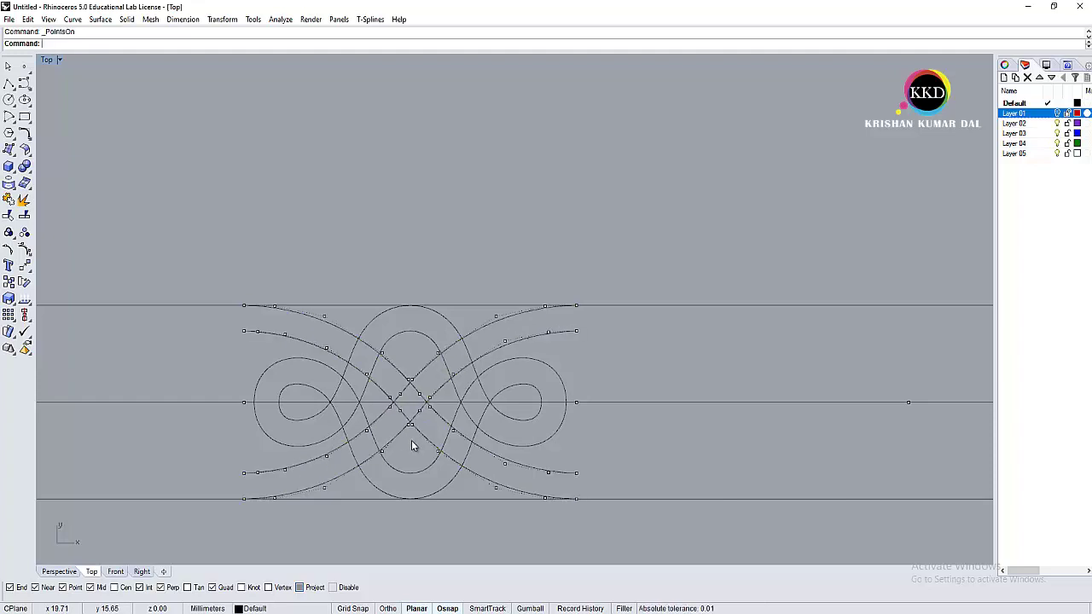
Step: Select both diagonal curves and window-select their six crossing control points
key("Escape")
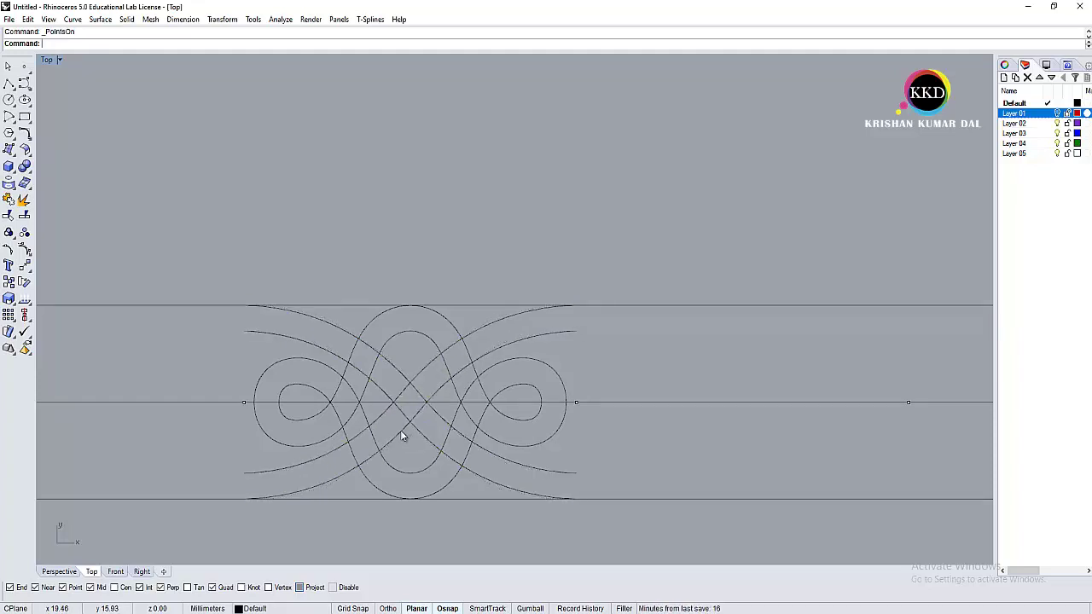
left_click(400, 430)
left_click(380, 418, "shift")
scroll(381, 418, "down", 5)
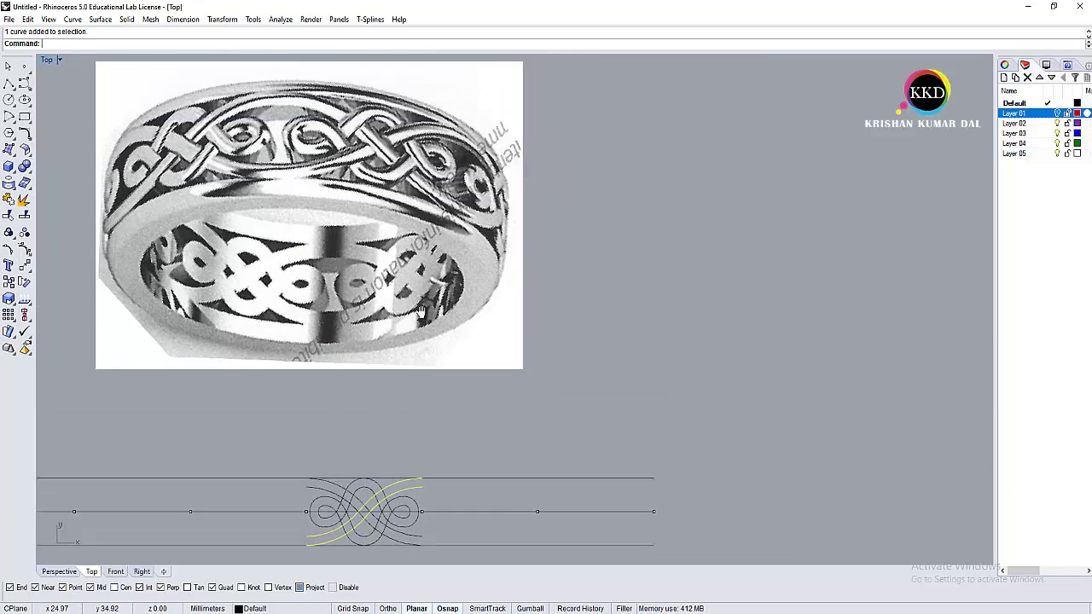
scroll(305, 491, "up", 3)
scroll(393, 380, "up", 4)
key("F10")
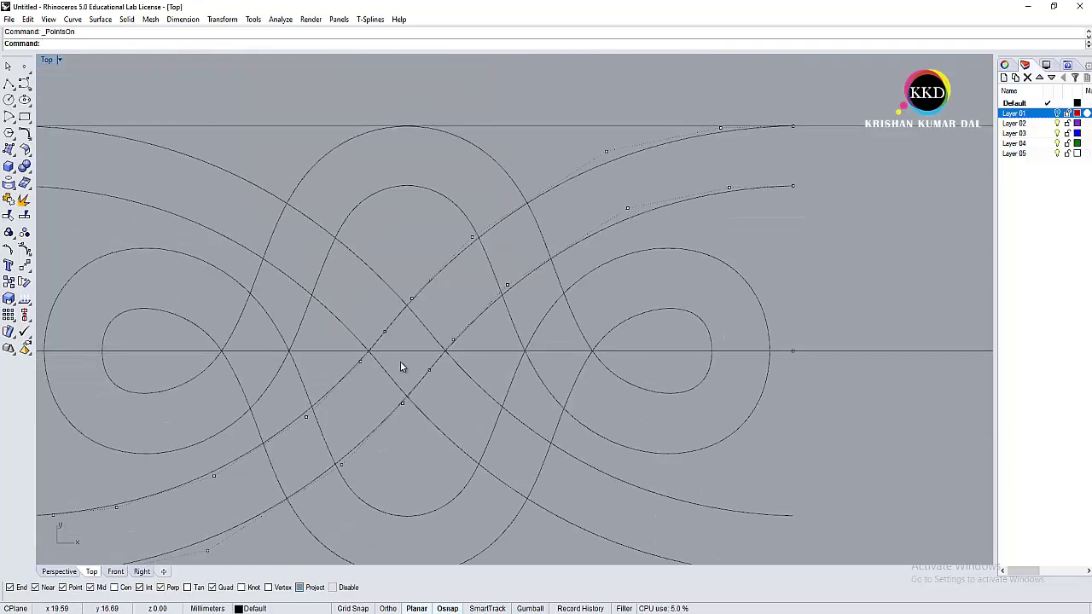
left_click_drag(383, 325, 467, 424)
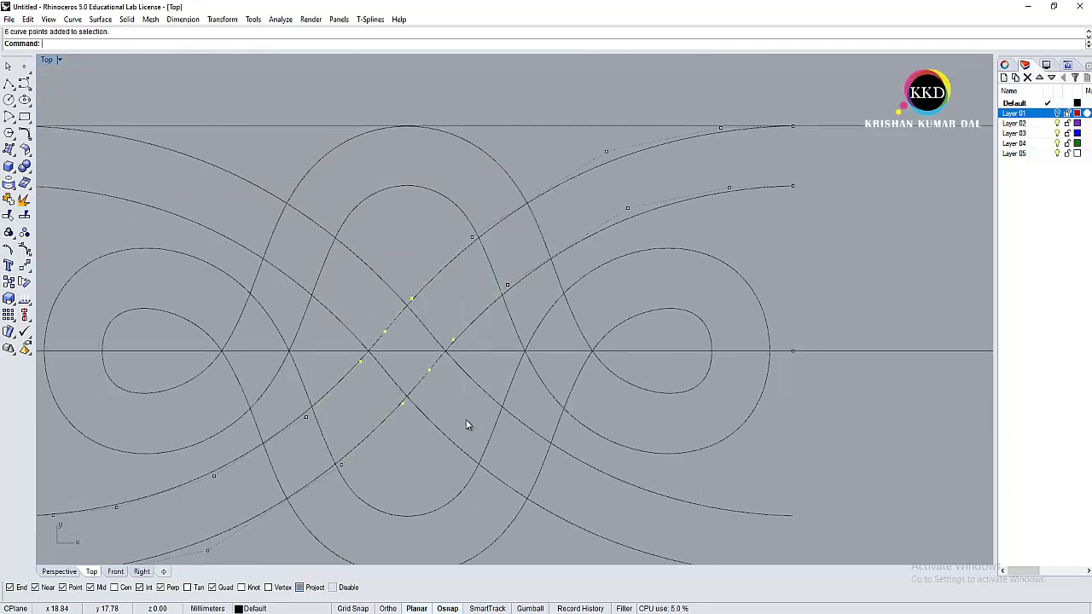
Step: Lower the selected crossing control points by 25 in the side view
double_click(49, 64)
scroll(768, 426, "up", 3)
left_click(726, 420)
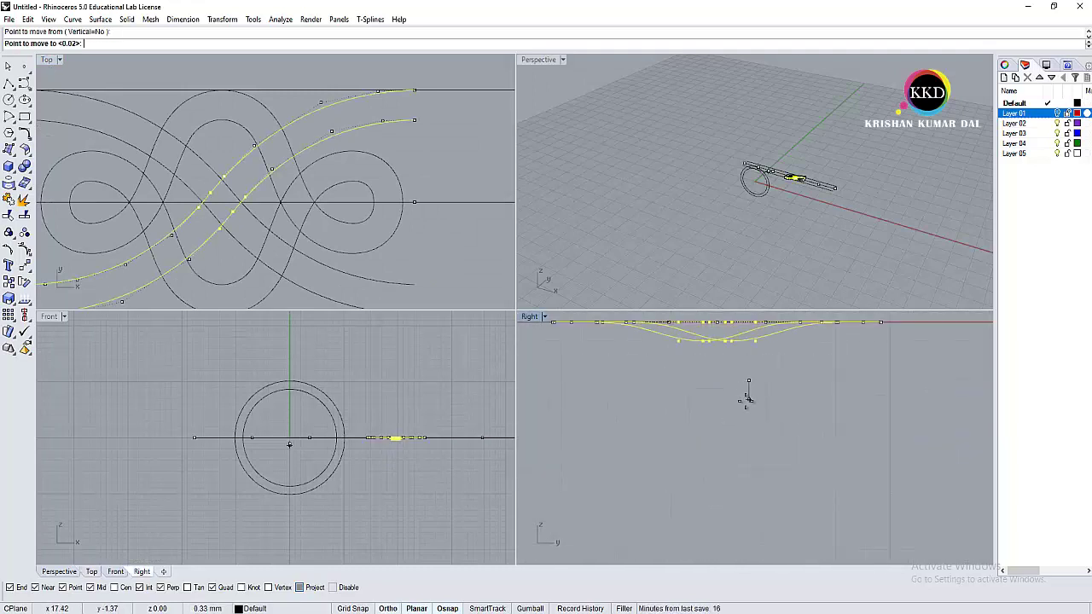
type("25")
key("Return")
left_click(733, 420)
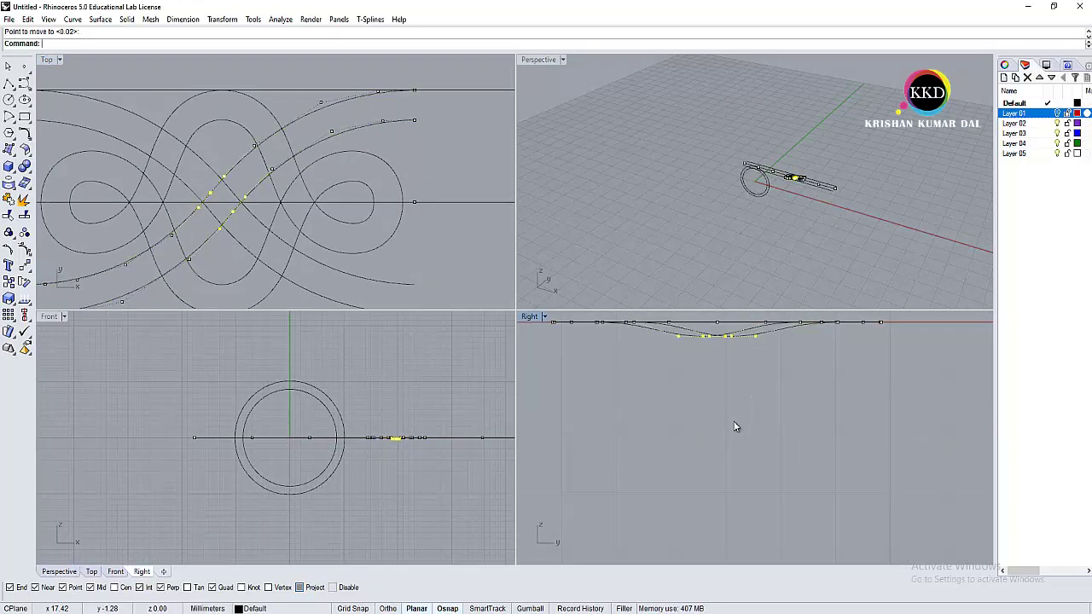
mouse_move(726, 231)
right_mouse_down()
mouse_move(766, 213)
mouse_move(694, 245)
right_mouse_up()
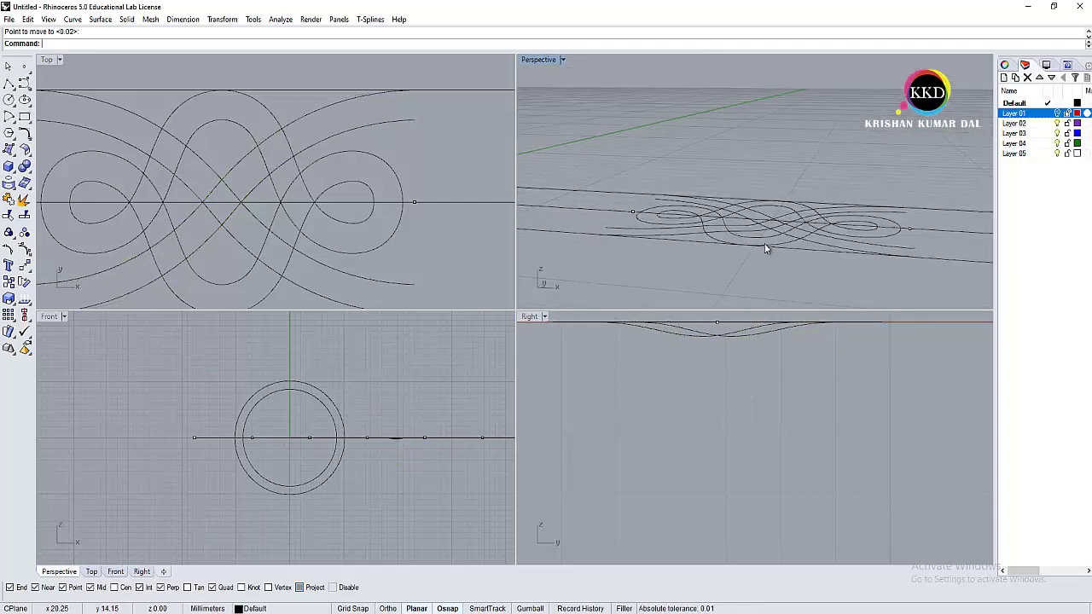
right_click_drag(705, 354, 709, 419)
Step: Move more crossing control points of the diagonal curves lower, then inspect the weave in Perspective
left_click(202, 248)
key("F10")
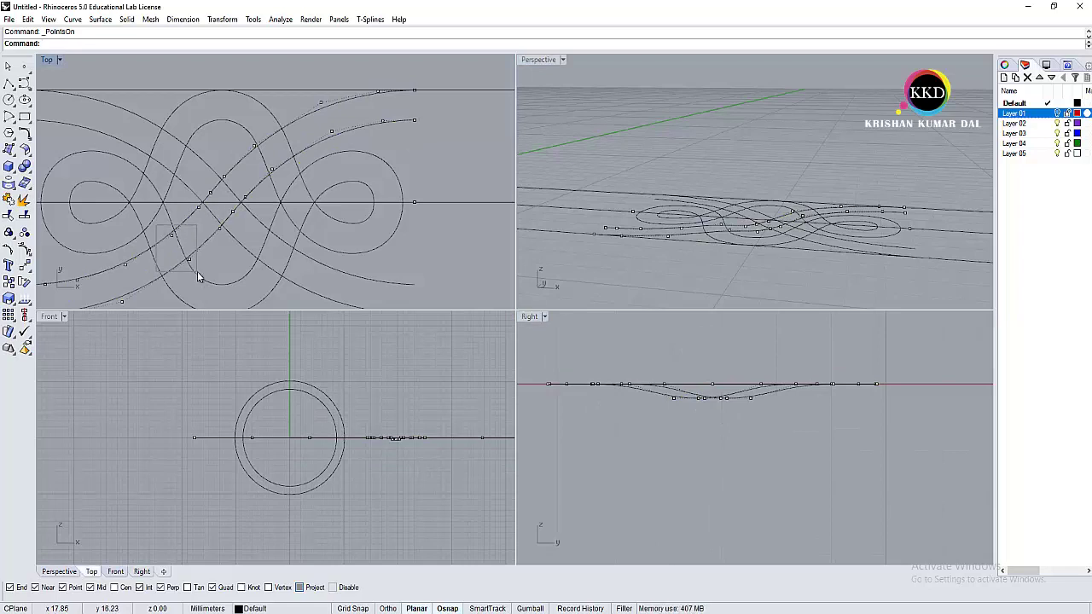
left_click(183, 256)
scroll(691, 407, "up", 2)
type("m")
key("Return")
left_click(626, 427)
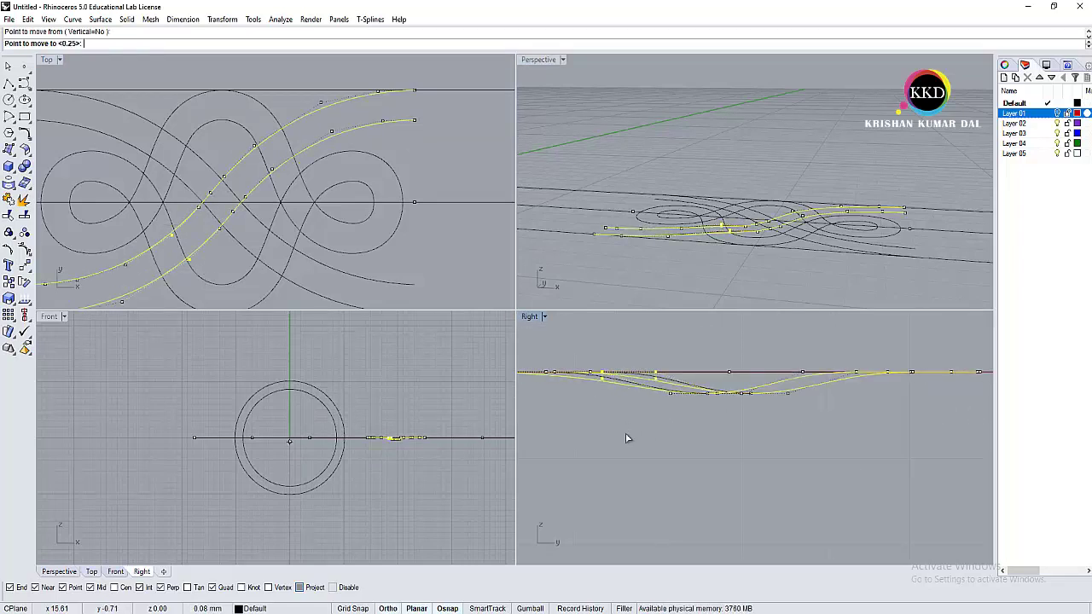
left_click(626, 438)
key("Return")
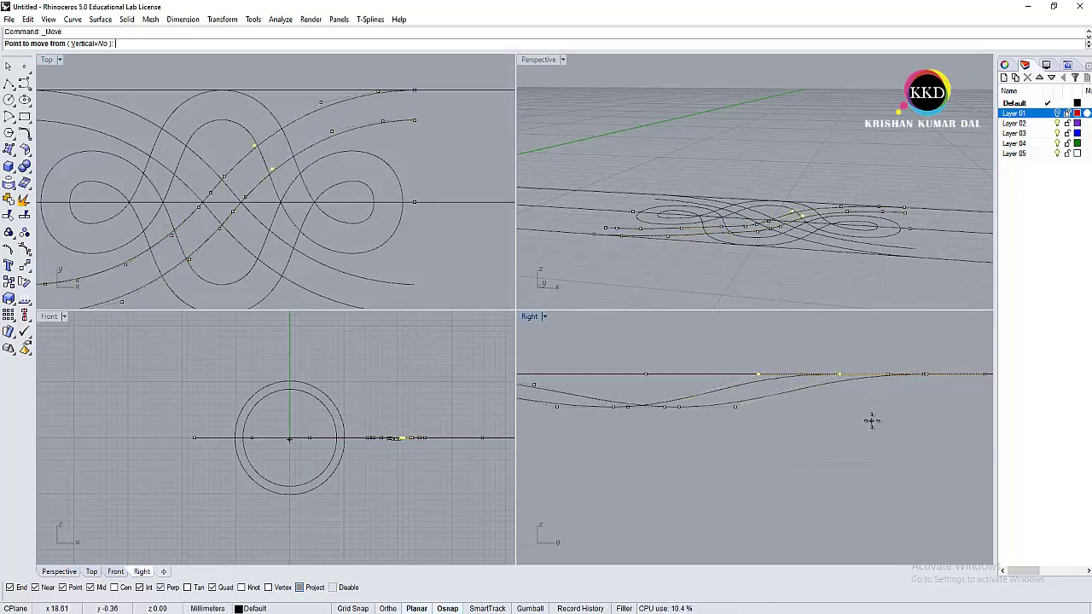
left_click(871, 420)
key("ctrl+m")
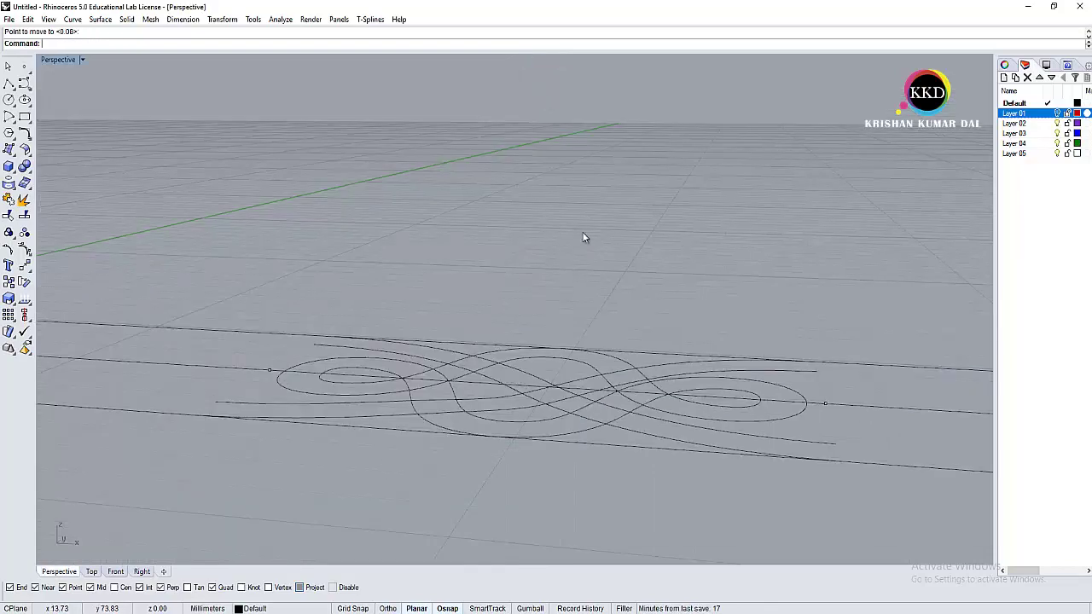
mouse_move(585, 237)
right_mouse_down()
mouse_move(617, 303)
mouse_move(614, 347)
right_mouse_up()
Step: Maximize the Top view, pan from the reference image down to the knot curves, and select one
double_click(82, 59)
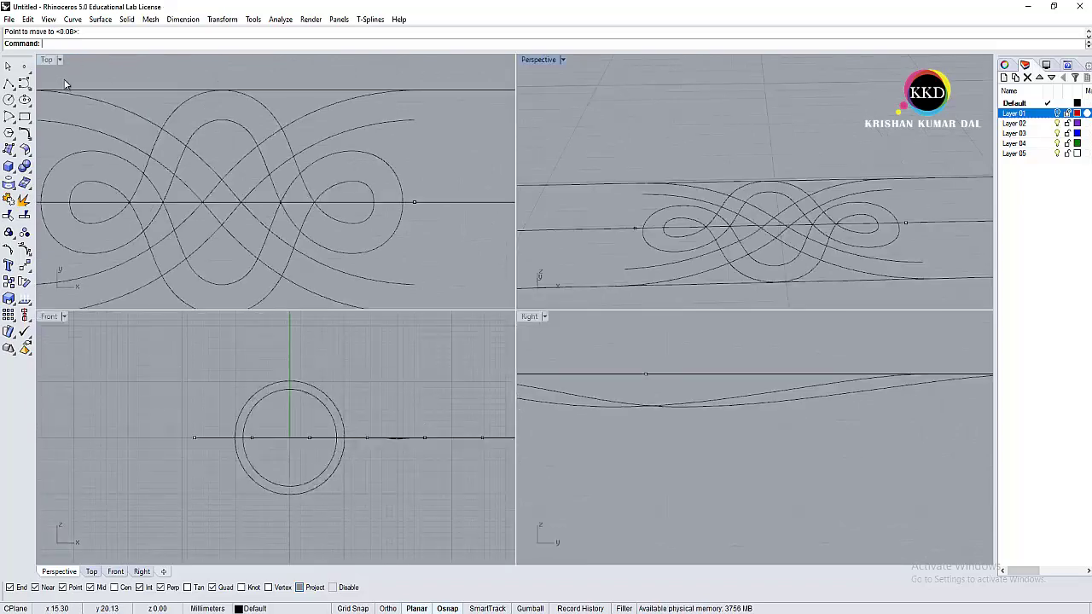
double_click(47, 60)
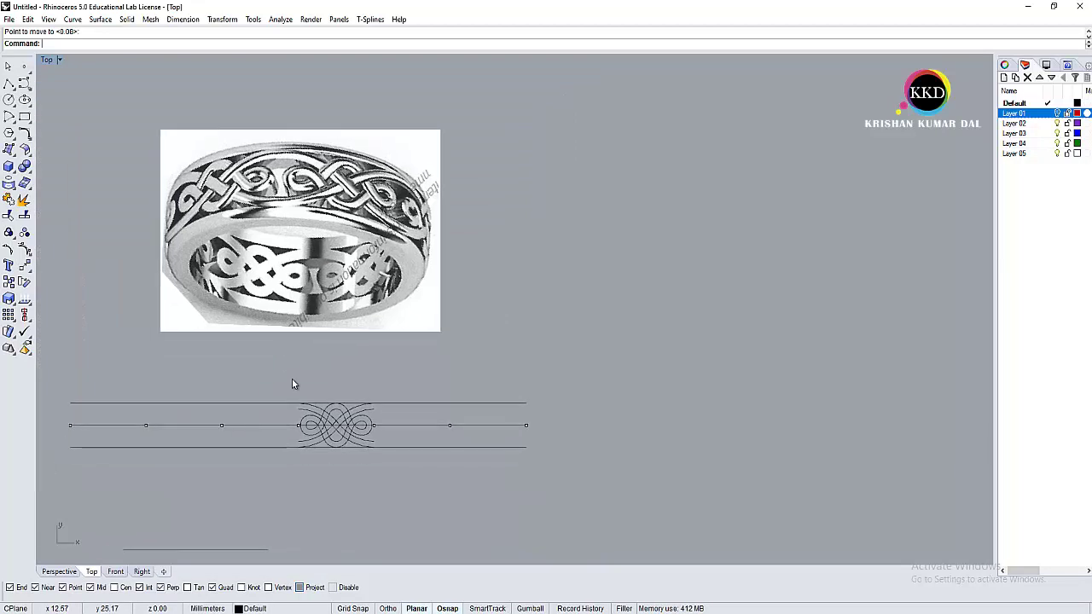
scroll(292, 377, "up", 2)
right_click_drag(348, 445, 335, 505)
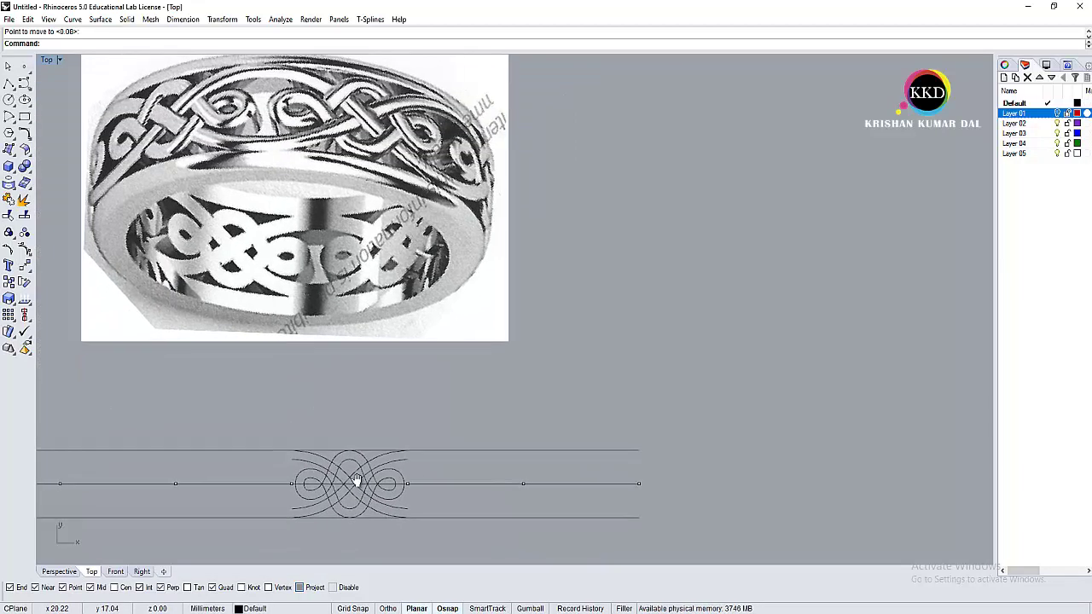
scroll(332, 498, "up", 2)
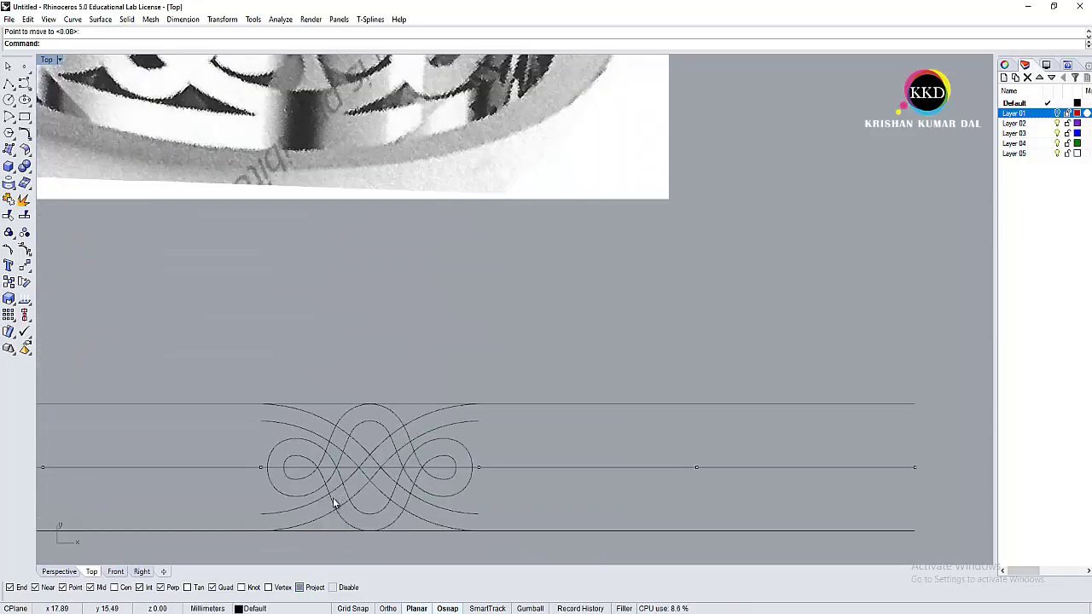
scroll(333, 503, "down", 3)
scroll(339, 474, "down", 2)
scroll(315, 426, "up", 5)
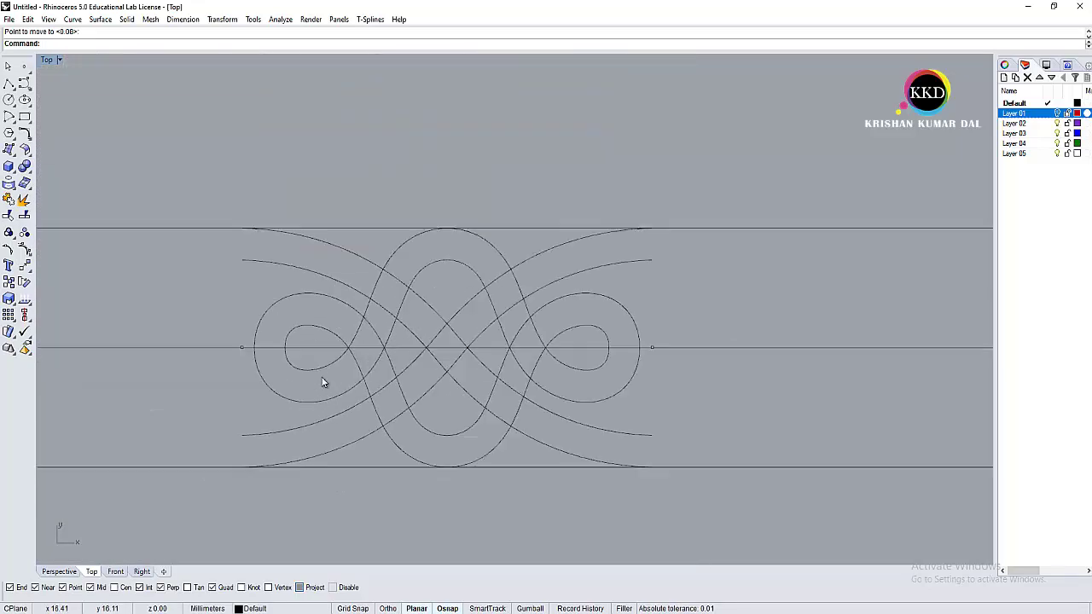
left_click(327, 372)
Step: Show the bell and loop curves' control points and drop the first crossing's three points lower
left_click(325, 367, "shift")
key("F10")
left_click_drag(324, 317, 410, 403)
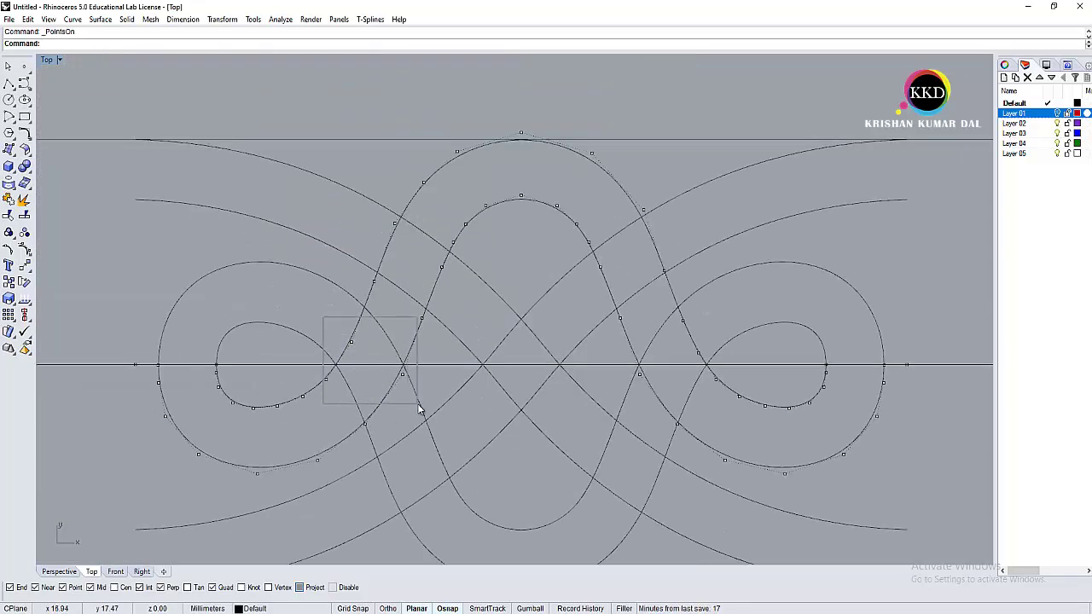
double_click(46, 60)
scroll(366, 433, "up", 3)
scroll(366, 433, "up", 3)
left_click(317, 409)
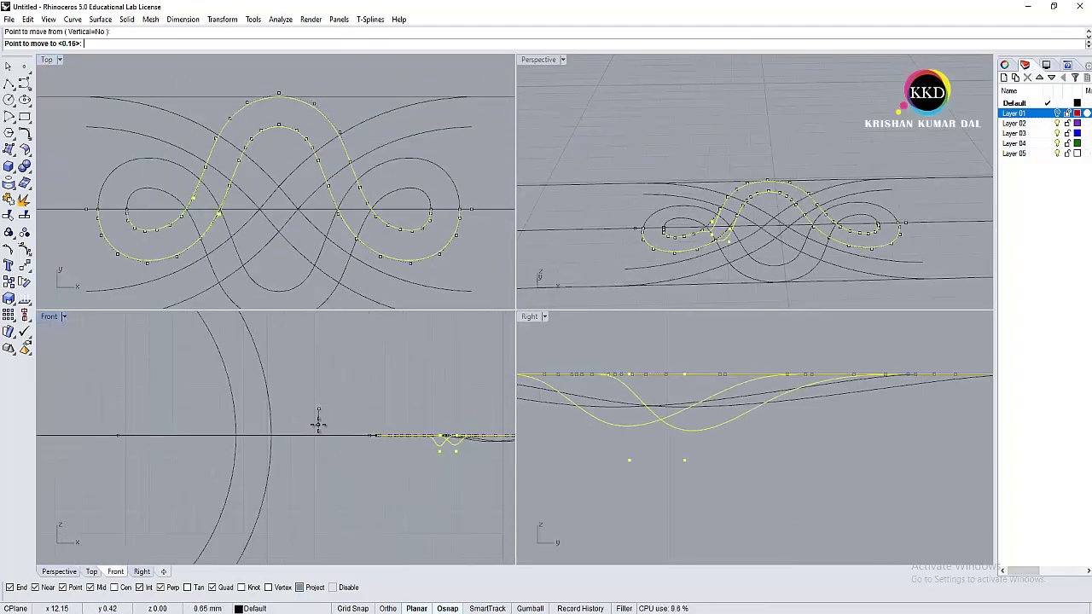
left_click(318, 434)
Step: Lower the next groups of crossing control points in the side view
right_click_drag(649, 221, 687, 229)
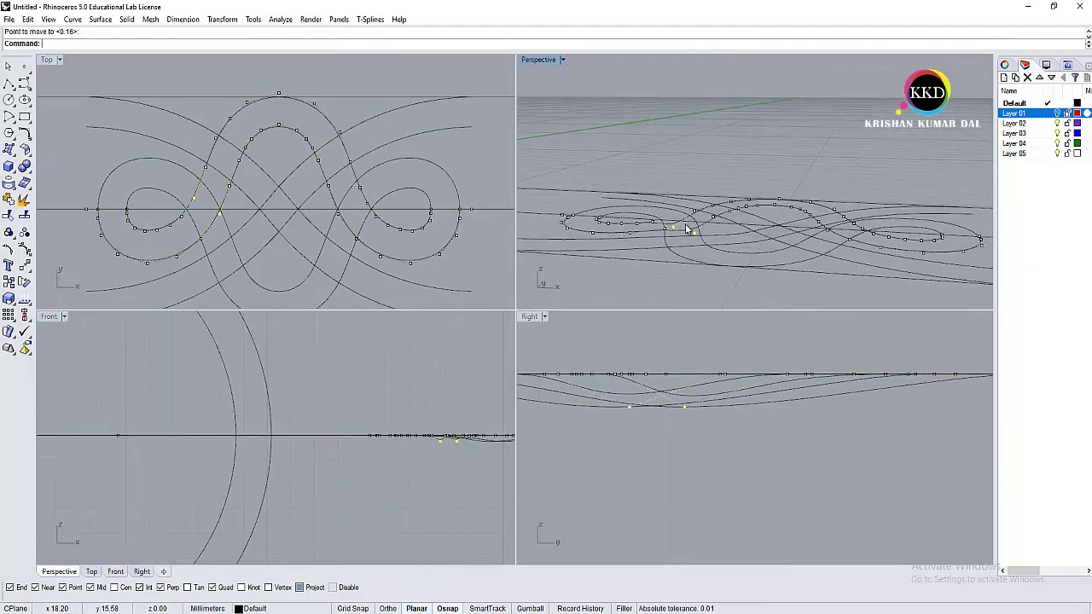
scroll(686, 228, "up", 2)
left_click_drag(689, 171, 744, 215)
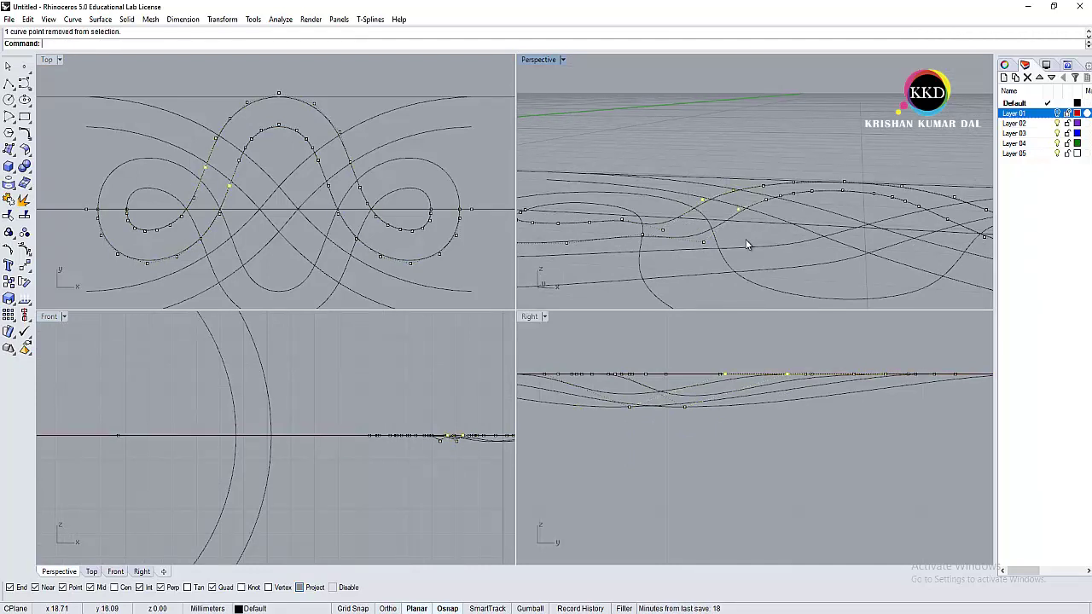
key("Return")
left_click(859, 427)
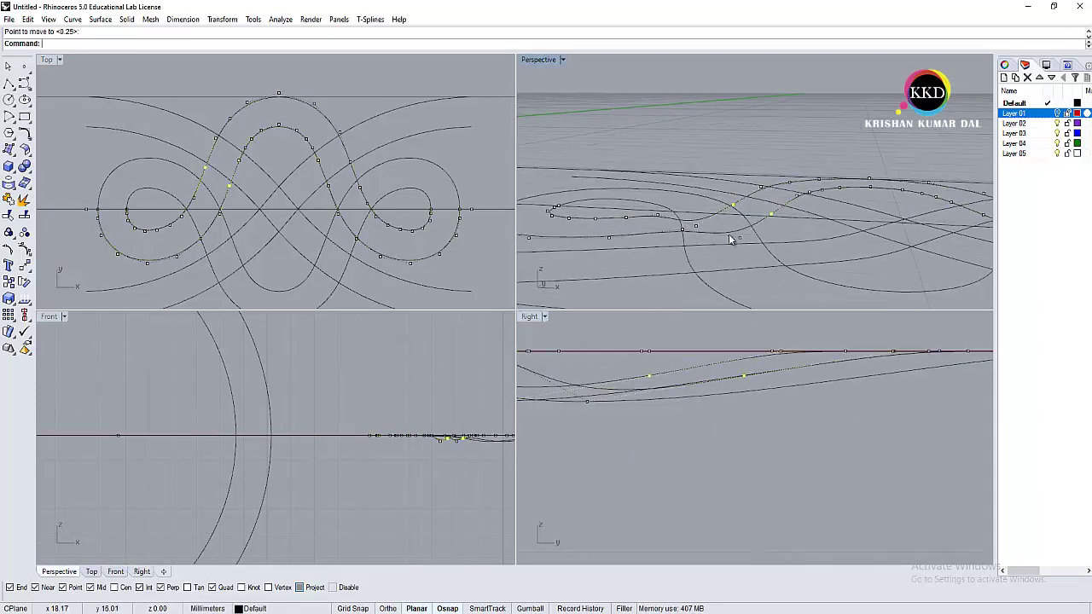
left_click_drag(644, 199, 723, 294)
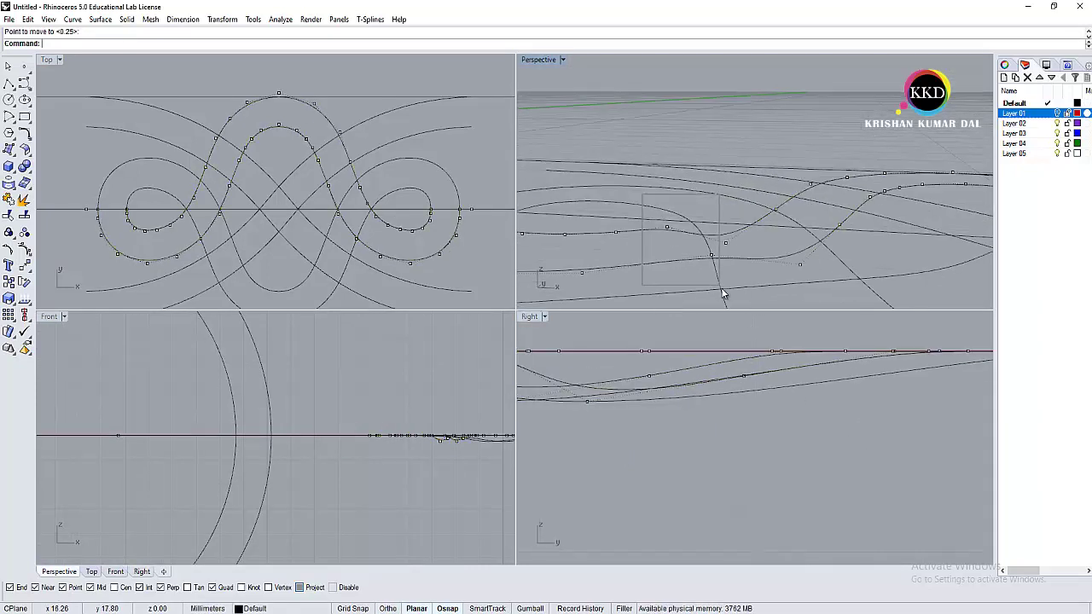
left_click(785, 435)
right_click_drag(766, 365, 687, 331)
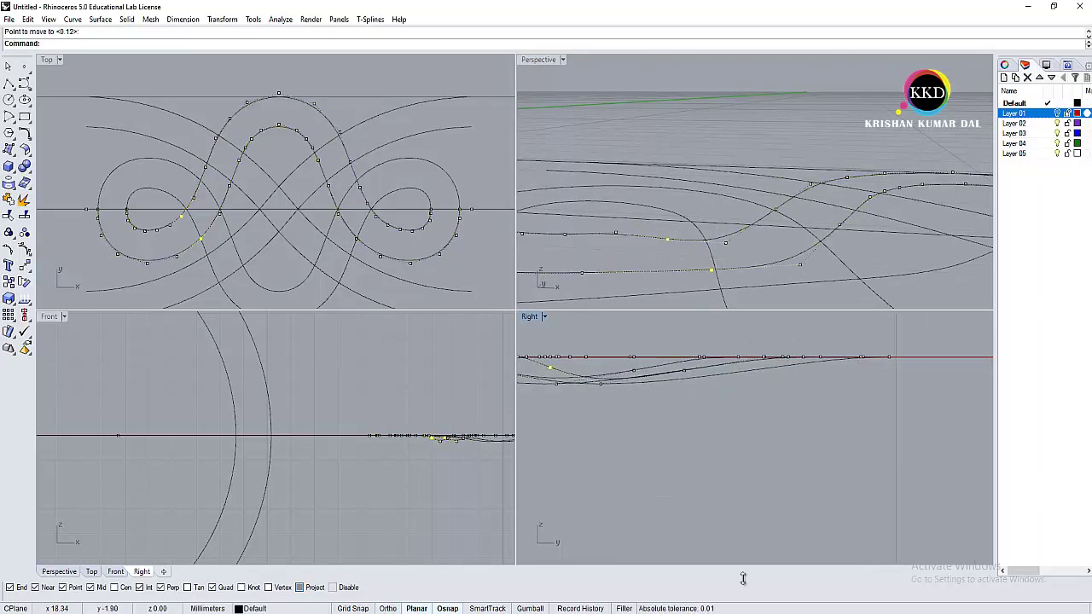
Step: Select two more crossing control points and orbit the perspective to check the weave
right_click_drag(794, 255, 749, 241)
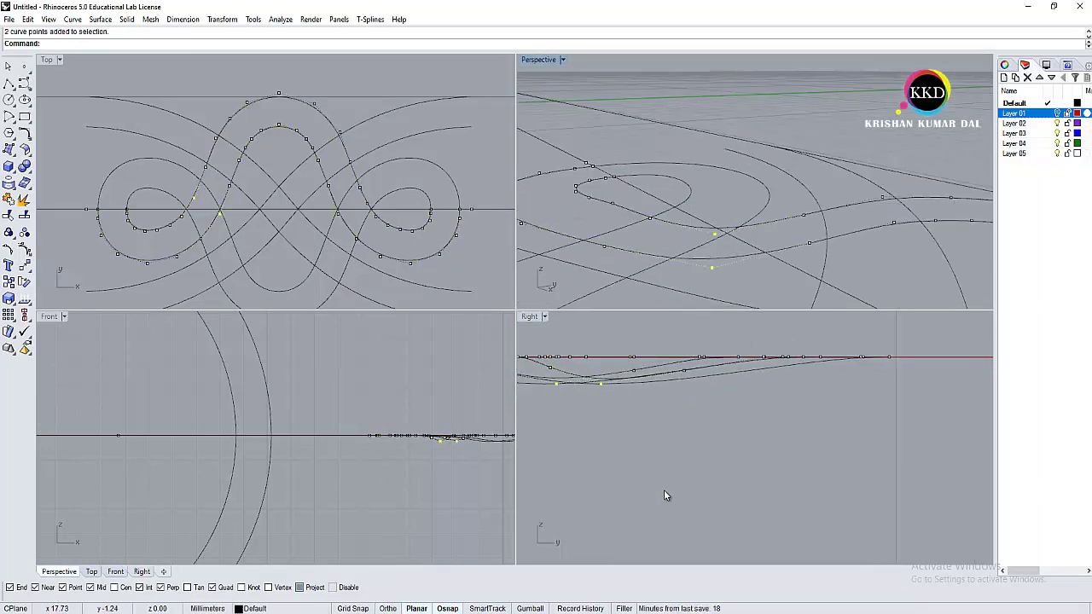
right_click_drag(663, 489, 714, 500)
mouse_move(722, 222)
right_mouse_down()
mouse_move(722, 154)
mouse_move(714, 170)
mouse_move(748, 144)
mouse_move(730, 179)
right_mouse_up()
scroll(162, 200, "down", 3)
Step: Center the knot curves in the Top view and show control points of another knot curve
scroll(228, 164, "down", 3)
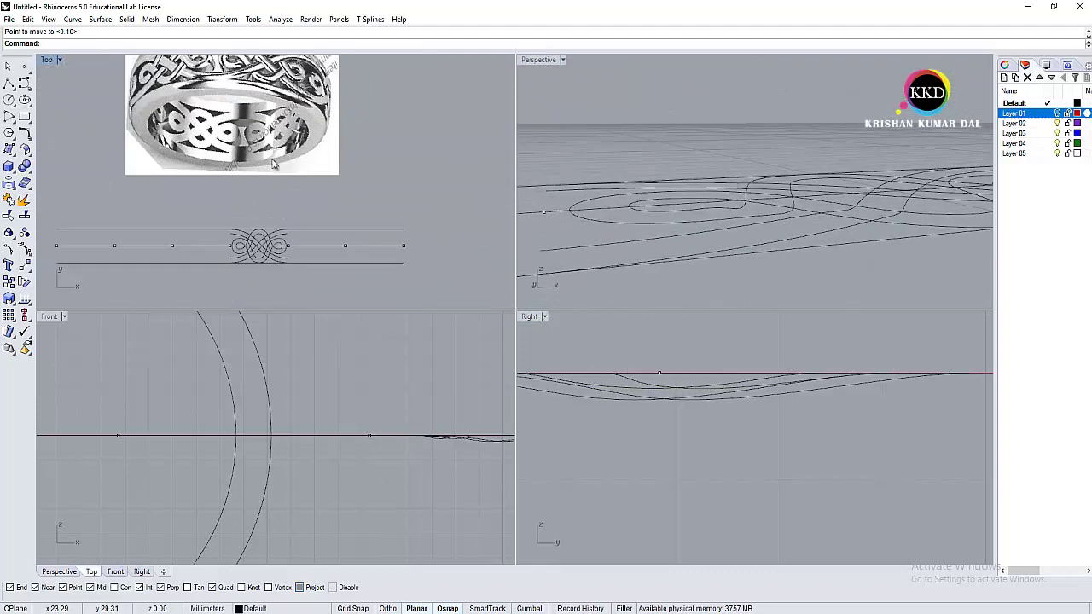
right_click_drag(256, 52, 266, 128)
scroll(272, 126, "up", 2)
scroll(309, 177, "down", 4)
scroll(290, 213, "up", 3)
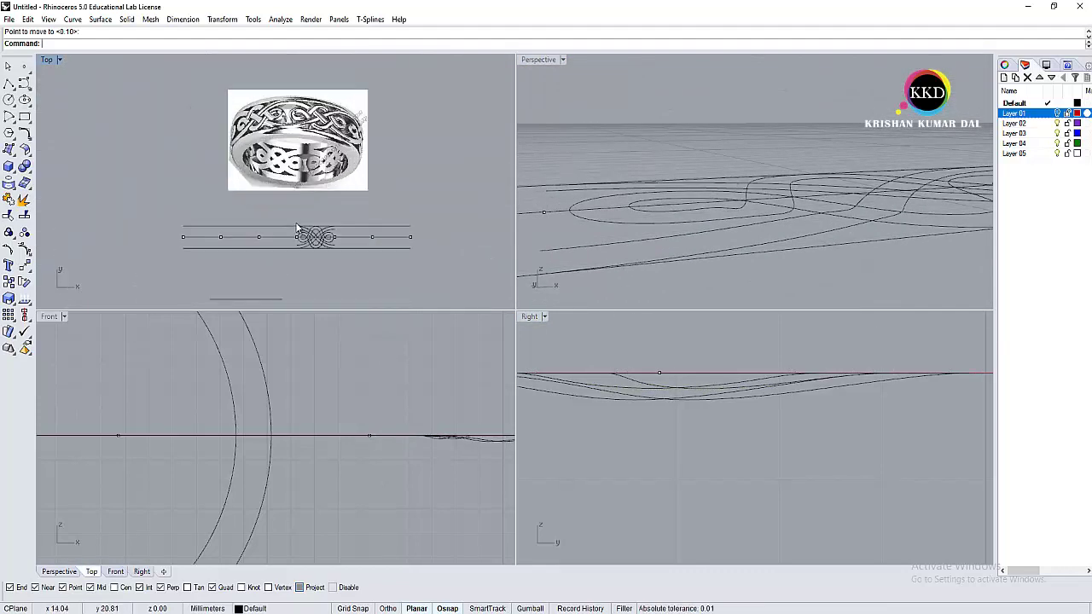
scroll(320, 137, "up", 3)
right_click_drag(294, 299, 288, 244)
scroll(287, 250, "up", 2)
scroll(285, 250, "up", 3)
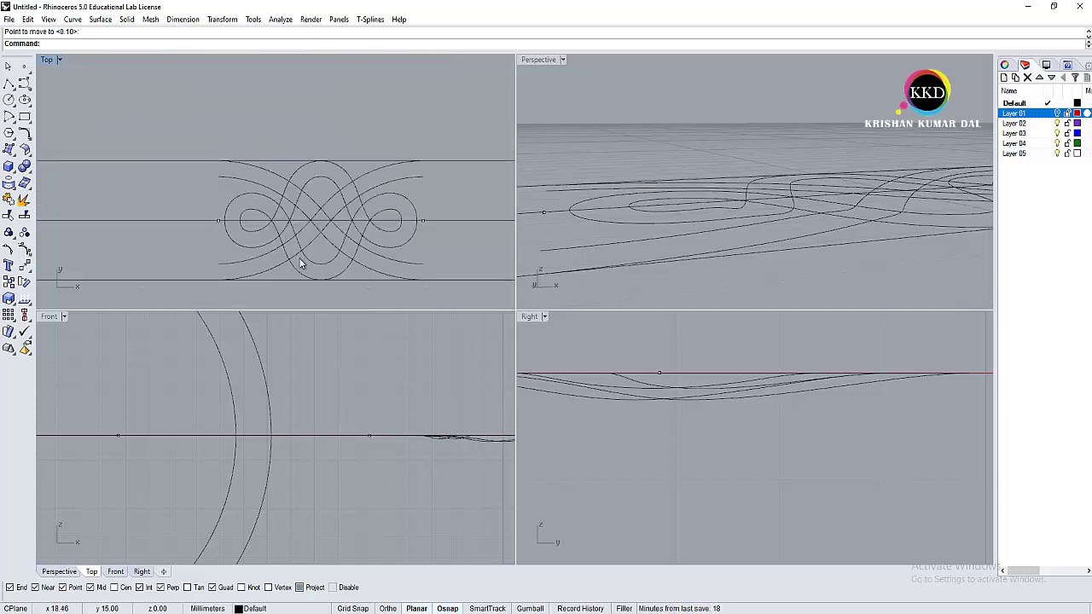
scroll(298, 258, "down", 5)
scroll(305, 232, "up", 2)
scroll(303, 256, "up", 3)
left_click(302, 262)
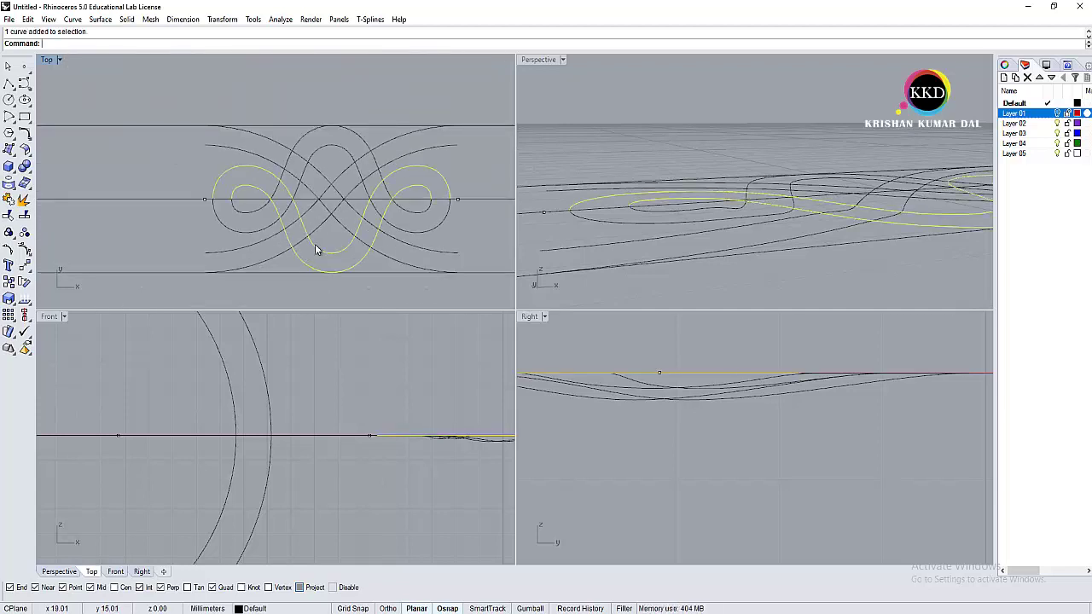
key("F10")
Step: Move the control points at the first crossing 0.2 lower in the Right viewport
scroll(313, 244, "up", 3)
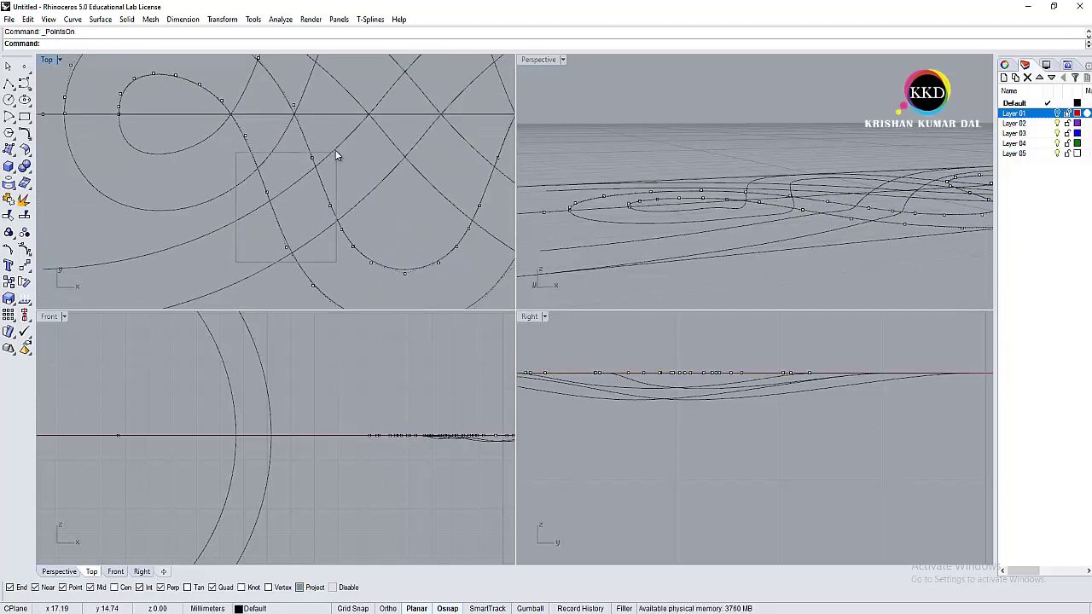
left_click_drag(337, 156, 337, 156)
type("move")
key("Return")
left_click(646, 458)
type(".2")
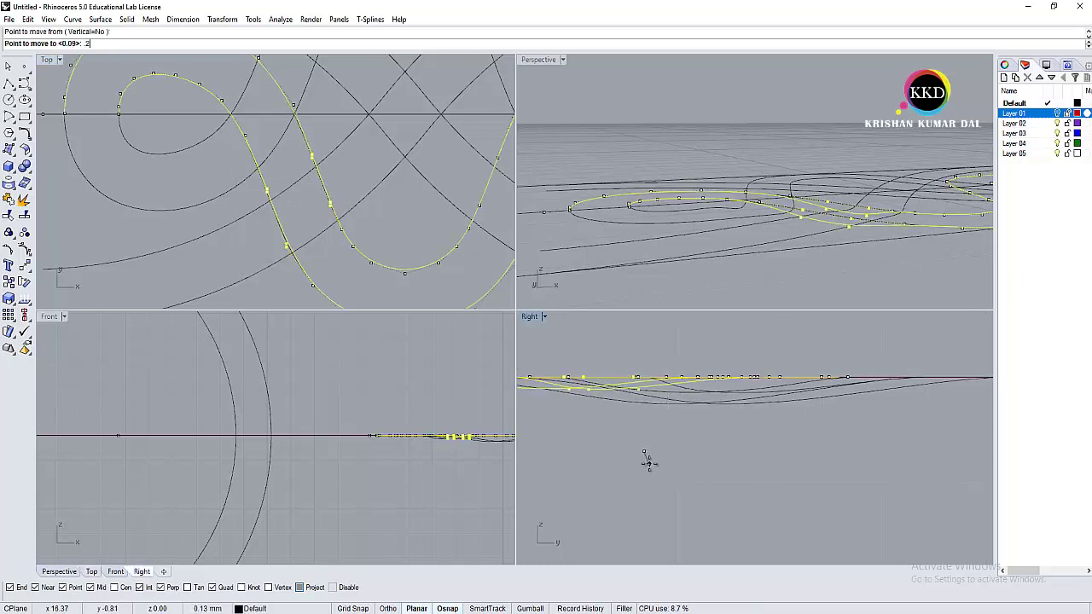
left_click(632, 521)
Step: Lower three control points at the next crossing by repeating Move
right_click_drag(682, 271, 906, 244)
left_click_drag(927, 284, 931, 284)
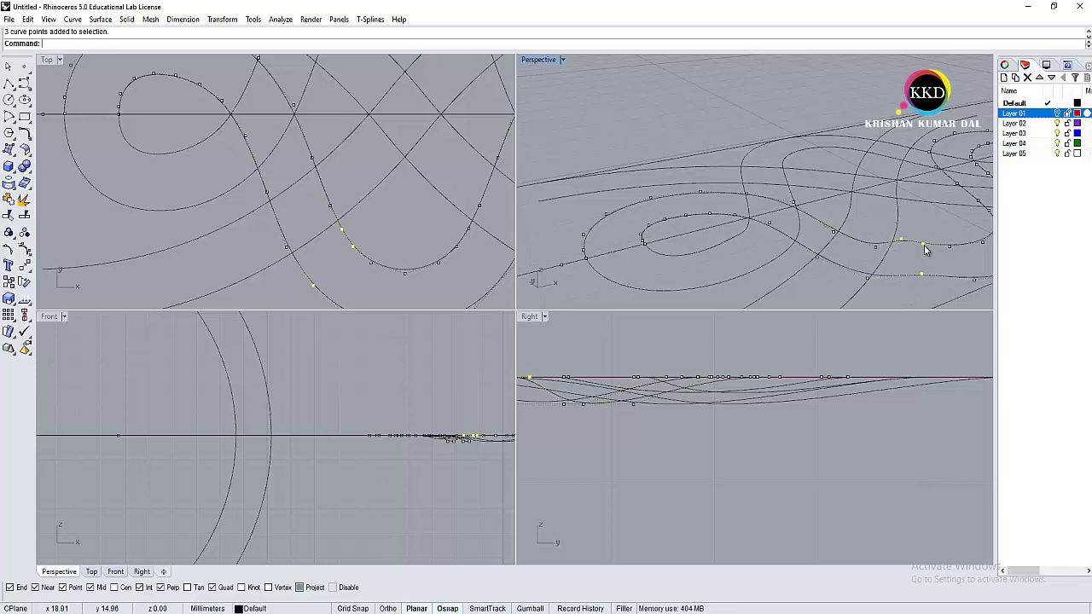
right_click(709, 441)
left_click(707, 441)
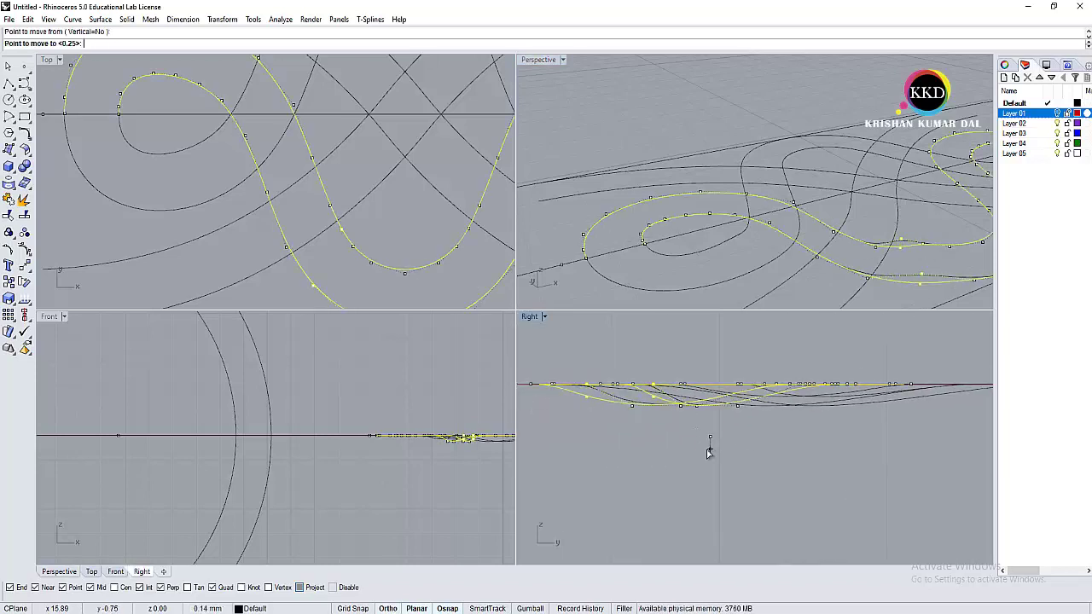
left_click(928, 249)
Step: Select control points at a further crossing and drag them lower with Move
left_click(904, 247)
right_click_drag(904, 247, 815, 242)
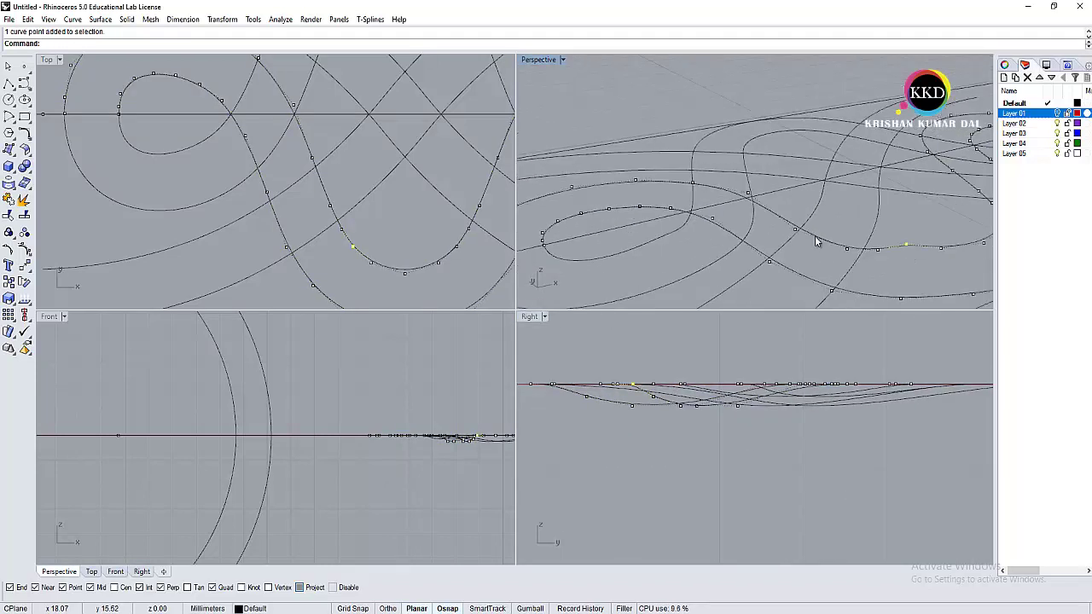
left_click_drag(846, 286, 848, 290)
right_click(665, 448)
left_click(665, 449)
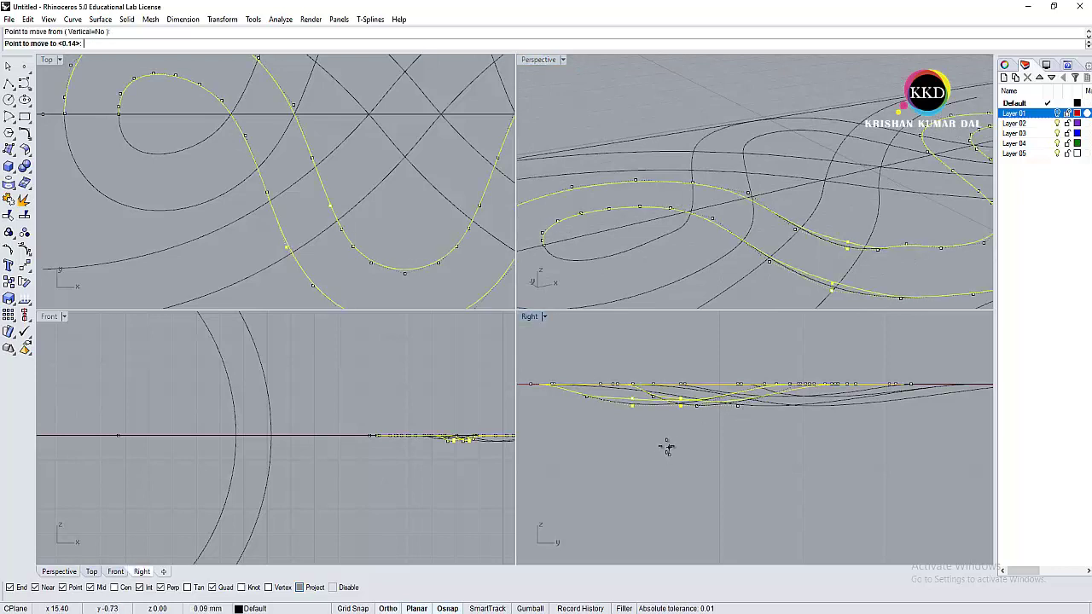
right_click_drag(872, 264, 872, 187)
Step: Undo the last two control point edits
key("Escape")
key("ctrl+z")
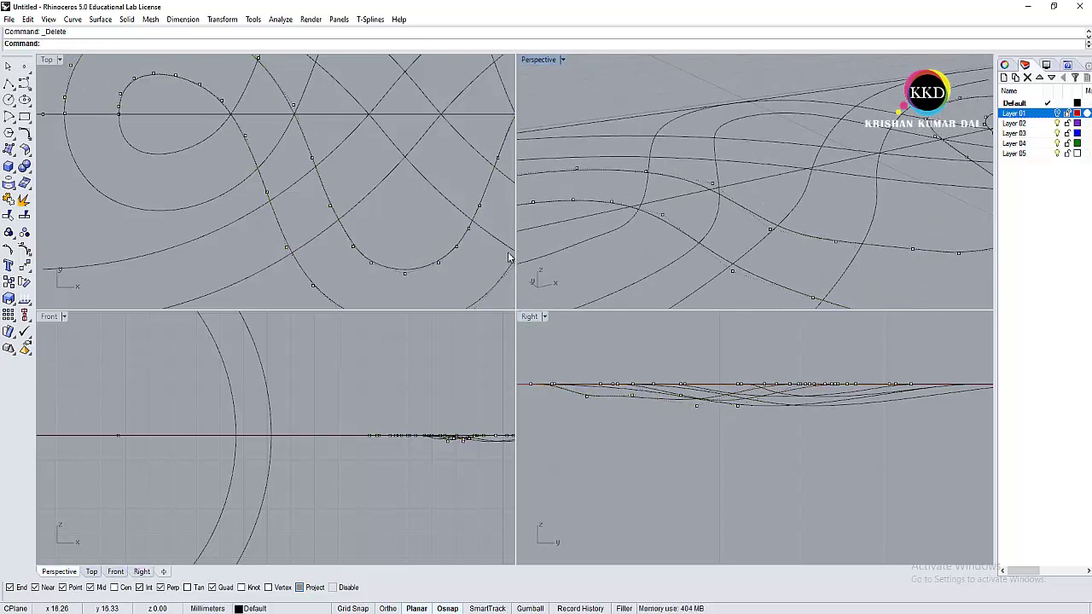
key("ctrl+z")
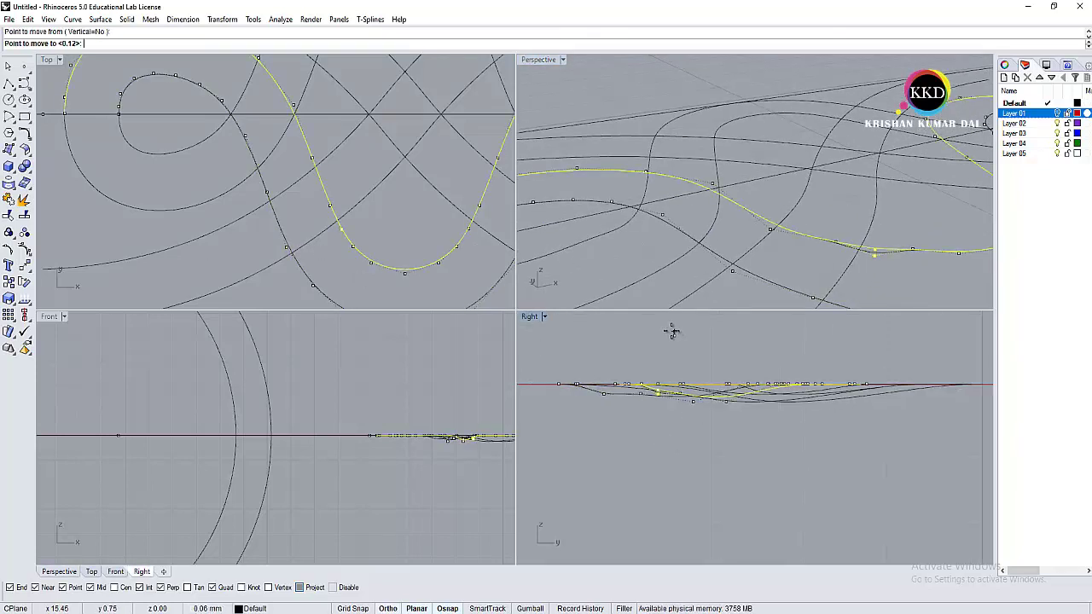
key("Escape")
Step: Select points at another crossing, cancel the move, and orbit to inspect the weave
mouse_move(768, 255)
right_mouse_down()
mouse_move(836, 150)
mouse_move(808, 199)
mouse_move(928, 216)
right_mouse_up()
right_click_drag(647, 412, 668, 418)
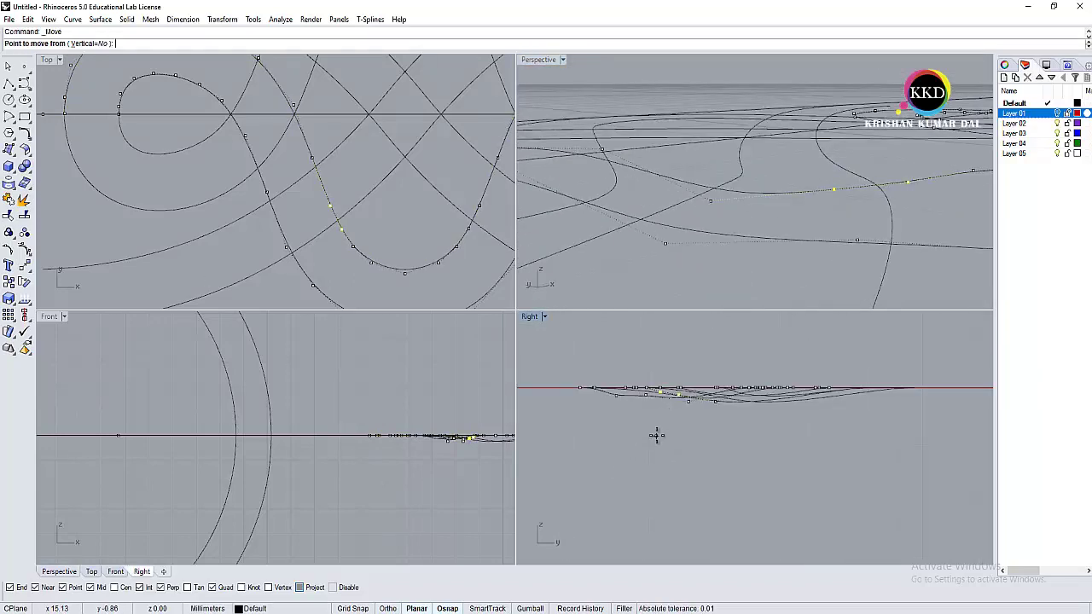
scroll(664, 428, "up", 3)
left_click_drag(680, 400, 709, 357)
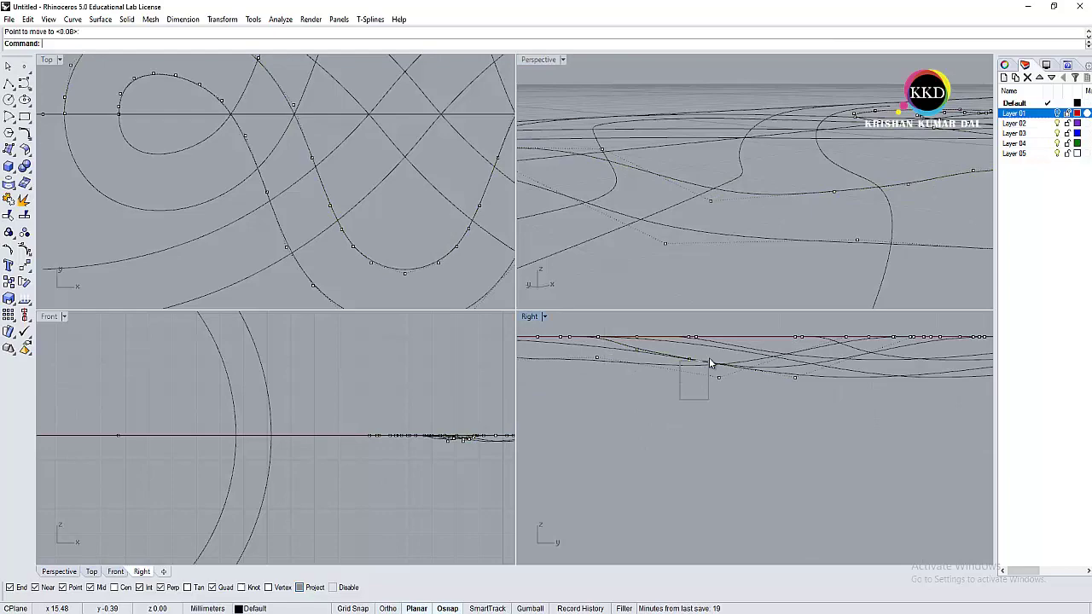
left_click(672, 417)
key("Escape")
mouse_move(682, 196)
right_mouse_down()
mouse_move(699, 168)
mouse_move(890, 159)
mouse_move(787, 224)
right_mouse_up()
scroll(353, 165, "down", 3)
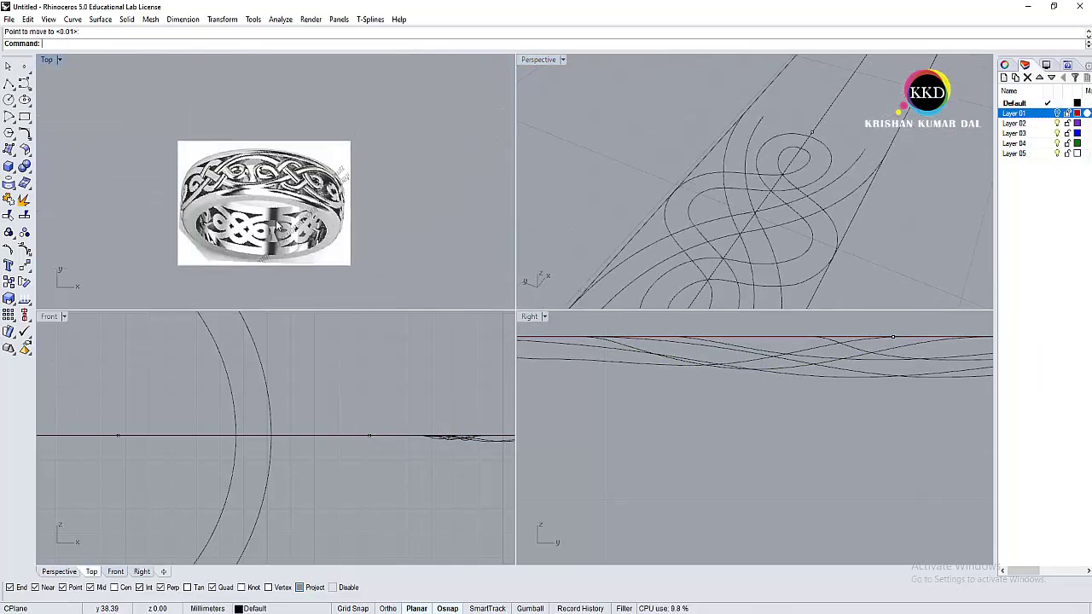
scroll(276, 223, "up", 5)
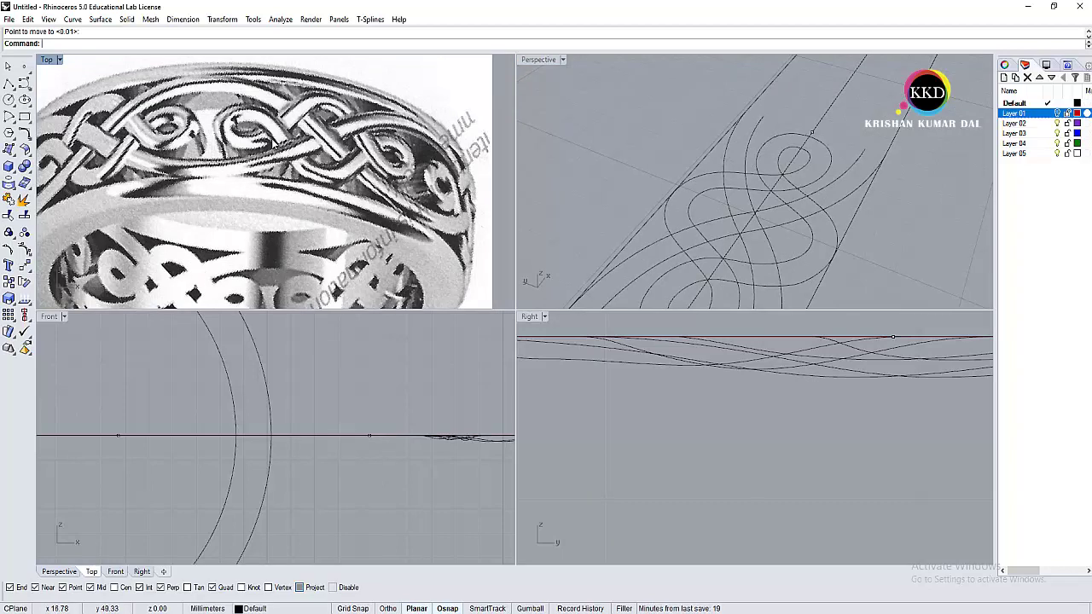
Step: Draw a vertical centre line starting at the knot's midpoint in the Top view
scroll(288, 385, "down", 3)
scroll(281, 197, "down", 2)
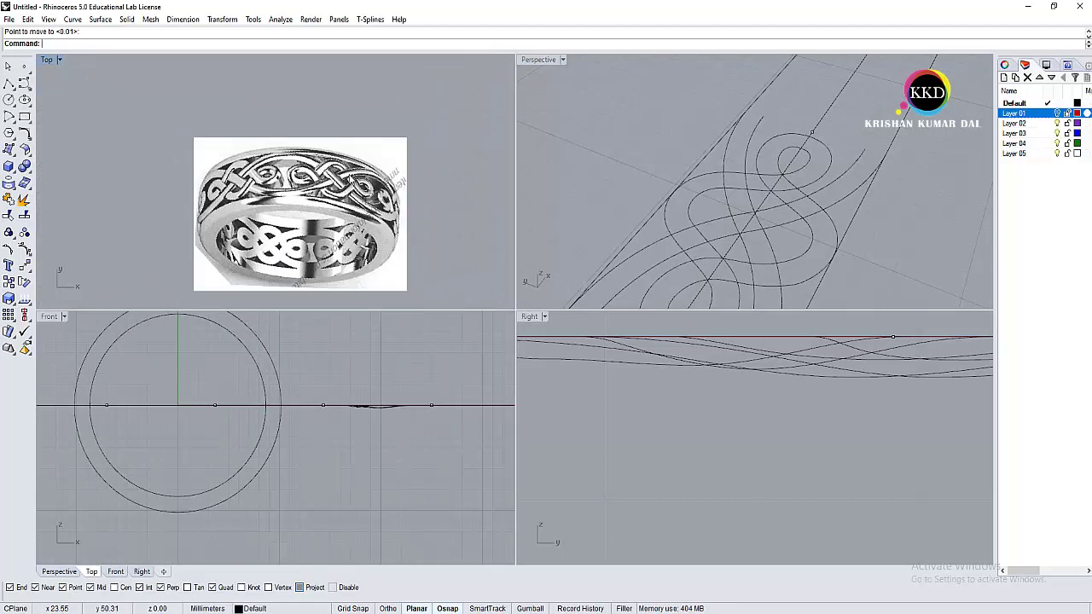
scroll(375, 188, "up", 2)
scroll(146, 182, "down", 3)
right_click_drag(146, 183, 243, 224)
scroll(248, 226, "up", 3)
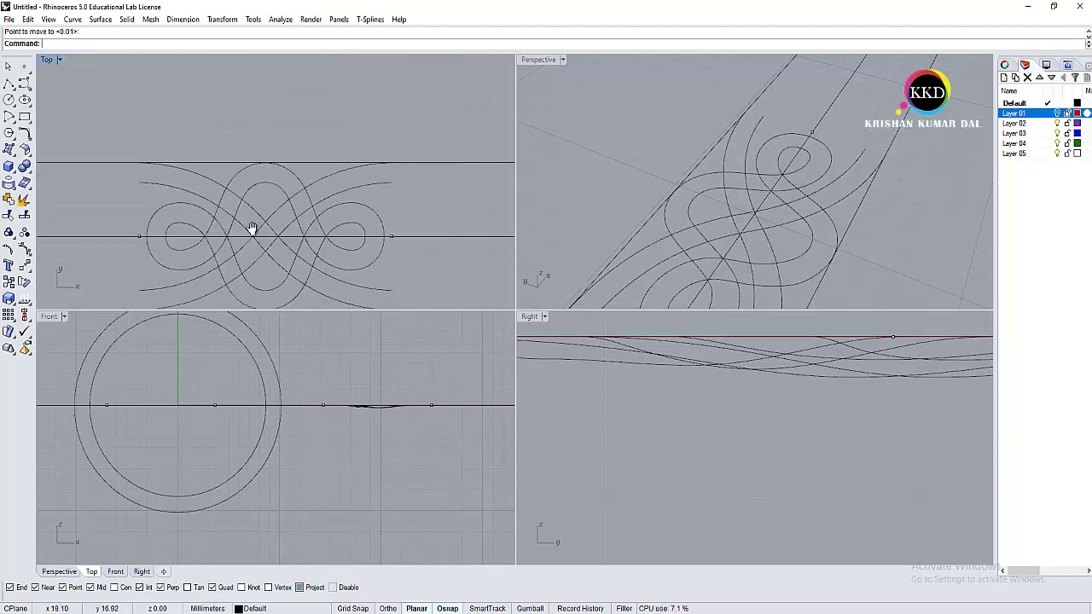
scroll(273, 195, "up", 2)
type("line")
key("Return")
scroll(298, 214, "down", 2)
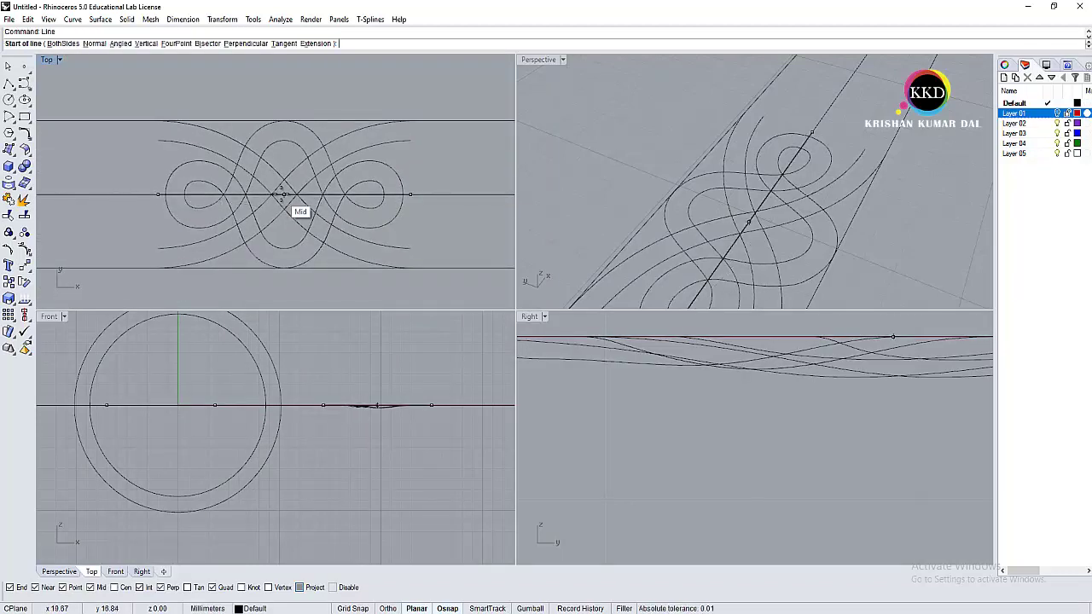
left_click(283, 195)
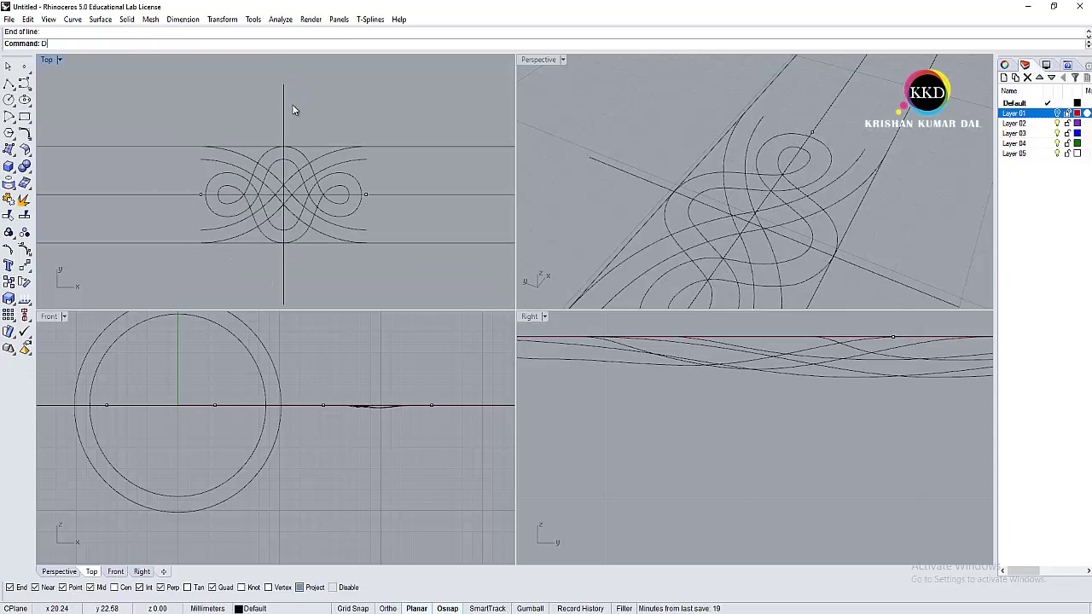
Step: Split the two knot curves with the centre line and select a right-hand piece
type("plit")
key("Return")
scroll(285, 201, "up", 5)
left_click(417, 209)
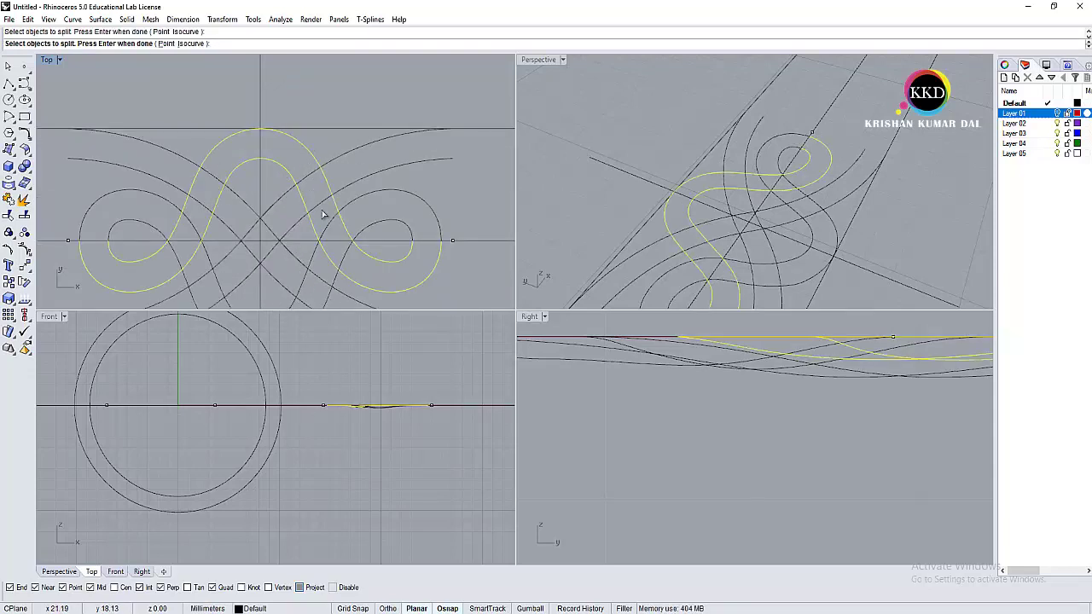
scroll(421, 204, "down", 3)
left_click(370, 218)
key("Return")
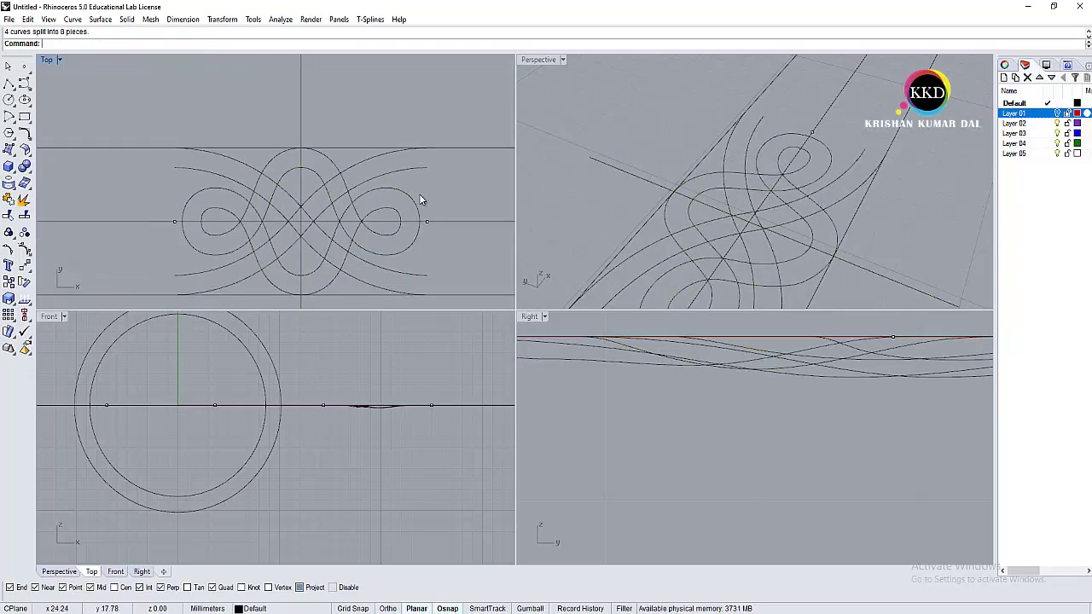
left_click(399, 232)
Step: Select the left-half loop pieces of the knot
scroll(319, 264, "up", 2)
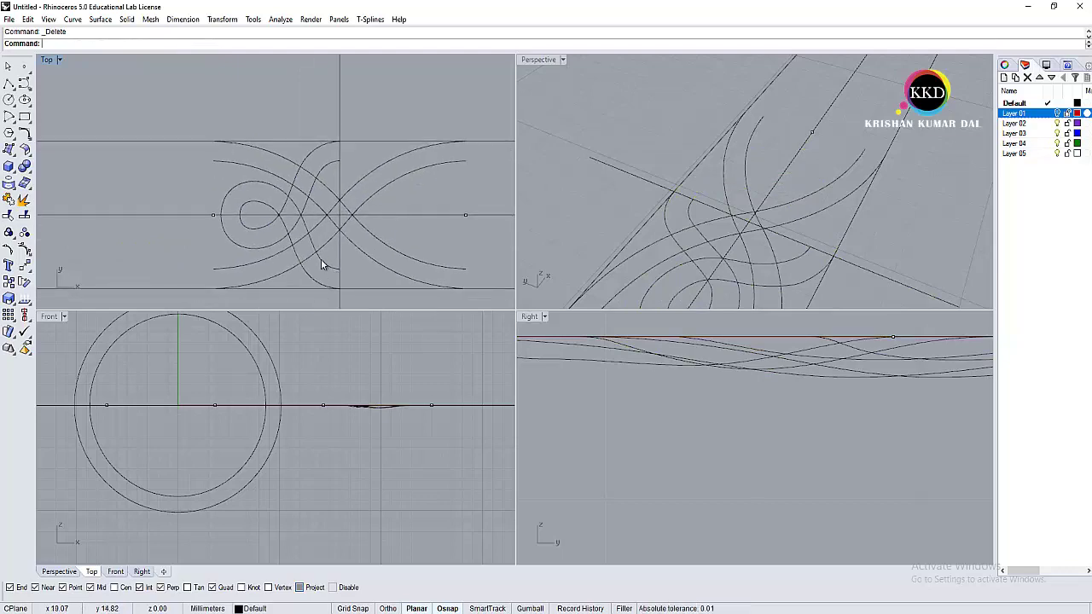
scroll(316, 205, "up", 2)
left_click_drag(316, 204, 227, 222)
scroll(252, 209, "down", 2)
type("Ro")
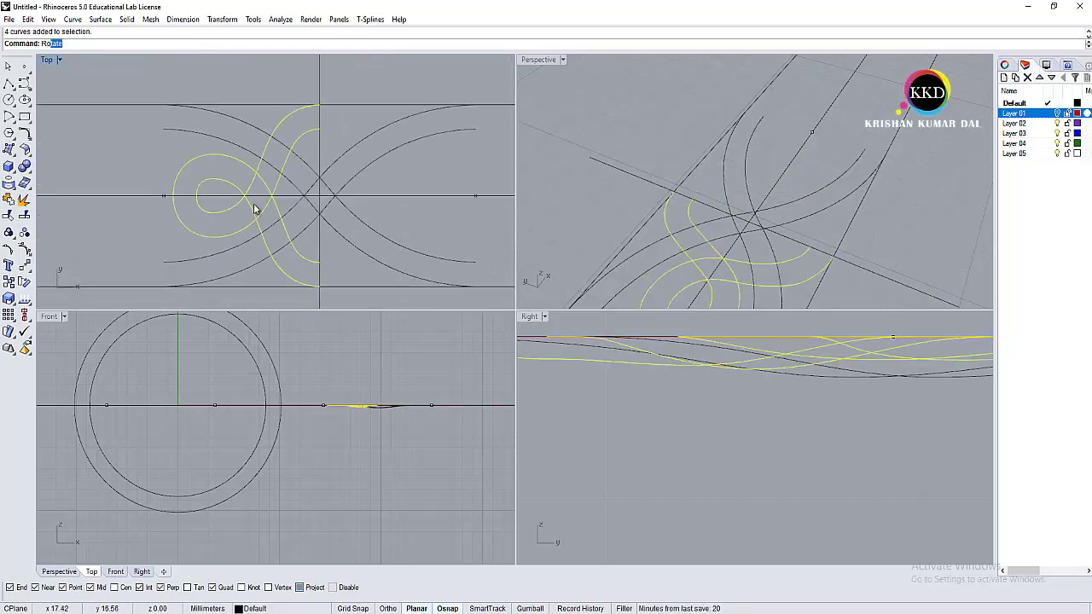
scroll(253, 209, "down", 2)
key("Escape")
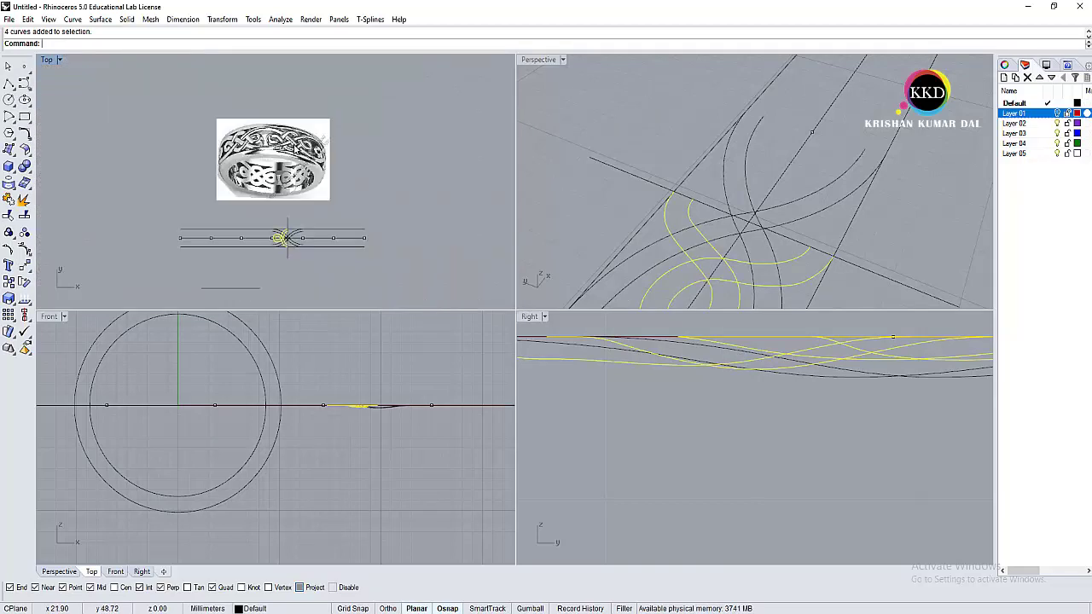
scroll(286, 192, "up", 2)
scroll(273, 199, "up", 2)
Step: Rotate the half 180° about the middle intersection and paste the original back
key("Return")
scroll(274, 203, "up", 2)
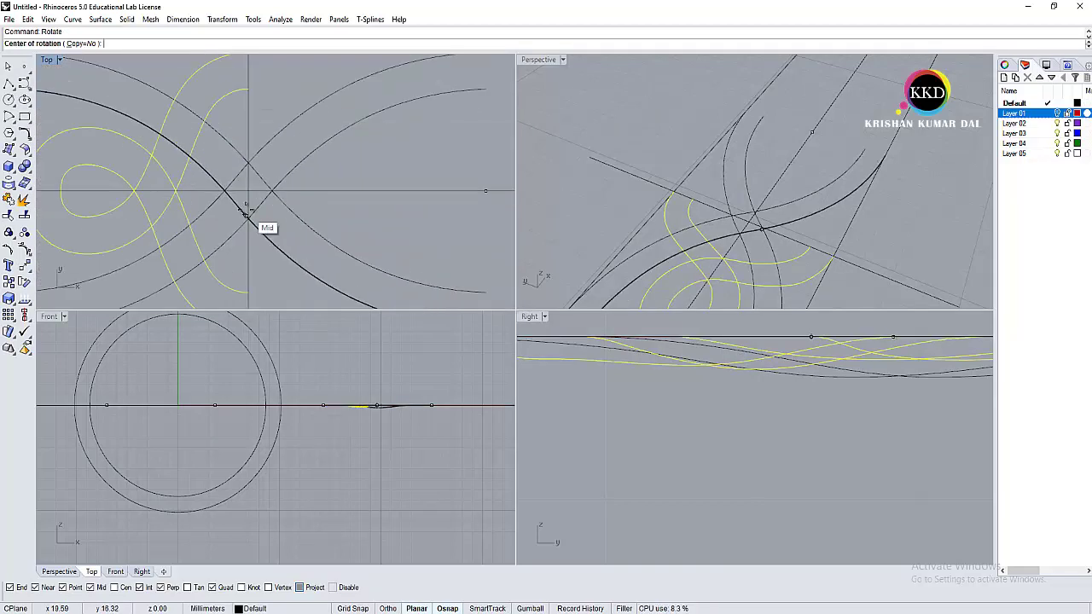
left_click(244, 184)
scroll(244, 184, "down", 2)
left_click(146, 197)
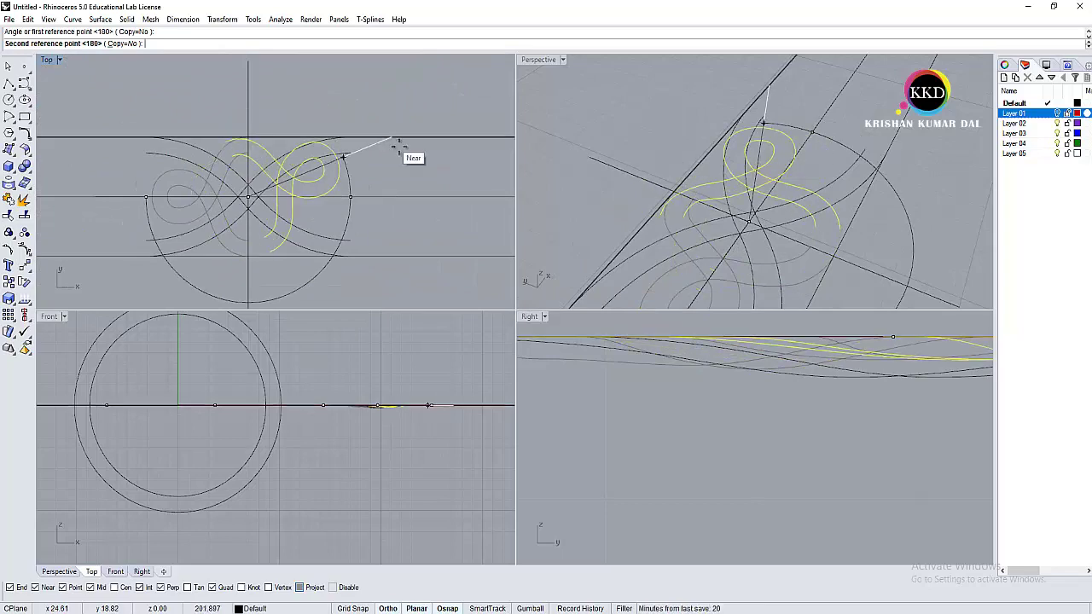
left_click(423, 194)
key("Escape")
key("ctrl+v")
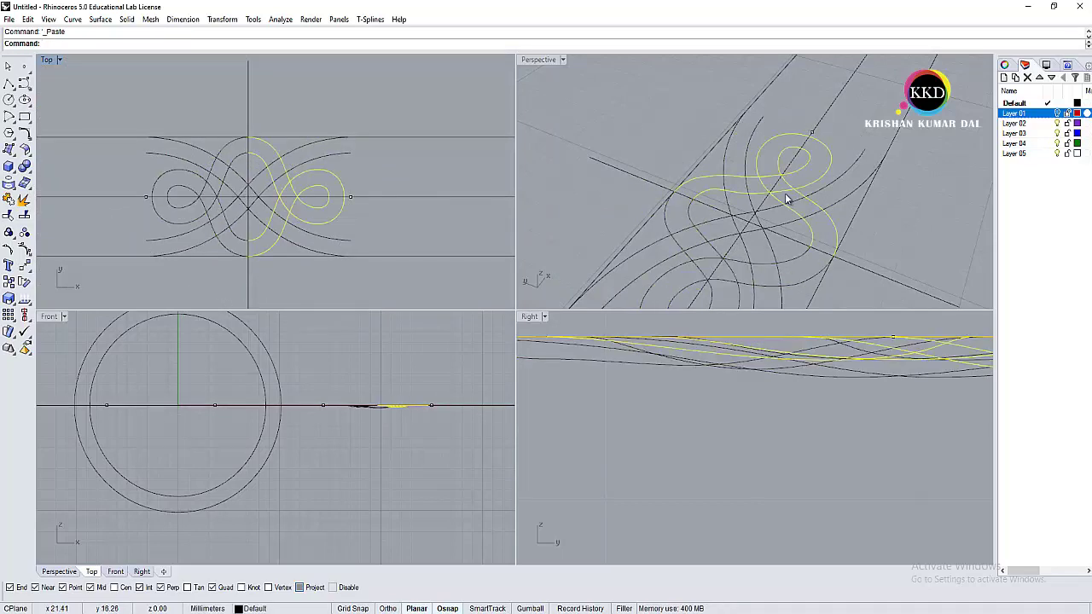
Step: Join the knot pieces into continuous curves and select the horizontal centre line
mouse_move(602, 182)
right_mouse_down()
mouse_move(653, 107)
mouse_move(721, 130)
mouse_move(687, 137)
mouse_move(691, 180)
mouse_move(711, 165)
mouse_move(716, 174)
right_mouse_up()
left_click(282, 240)
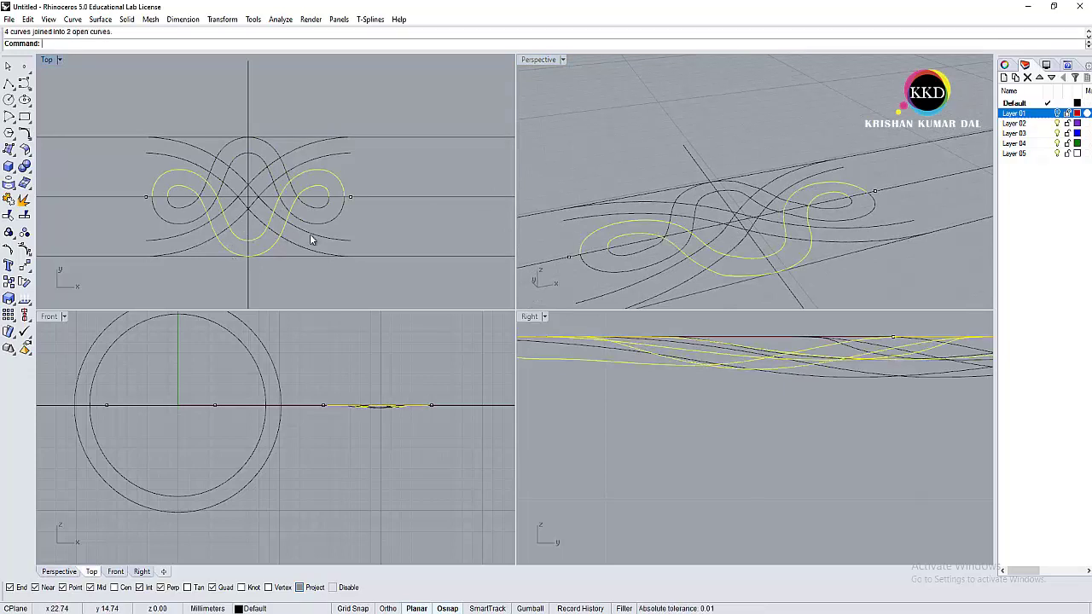
left_click(326, 209)
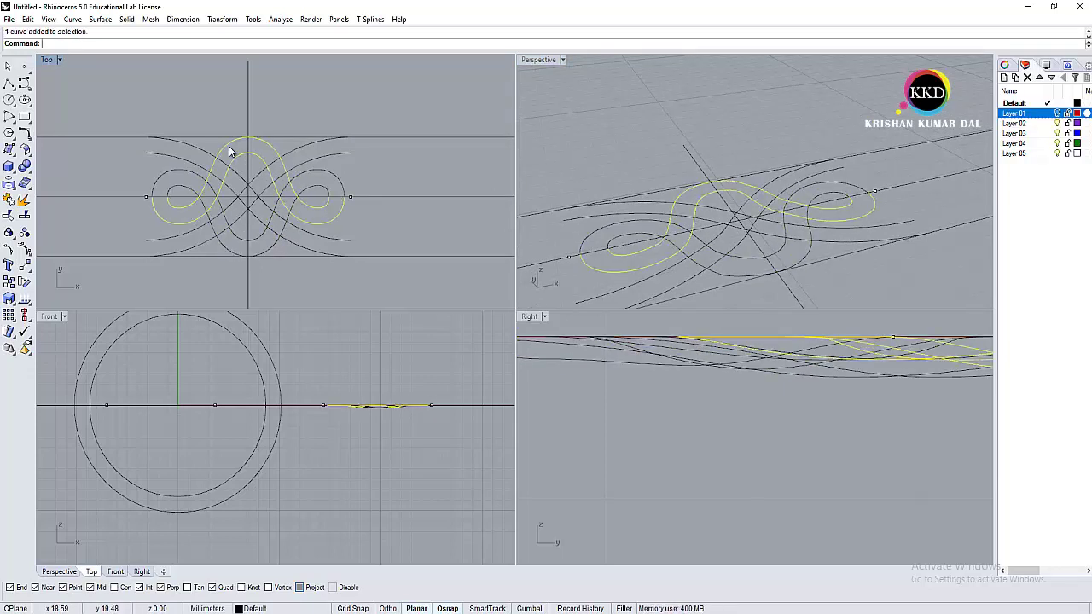
key("ctrl+j")
left_click(287, 208)
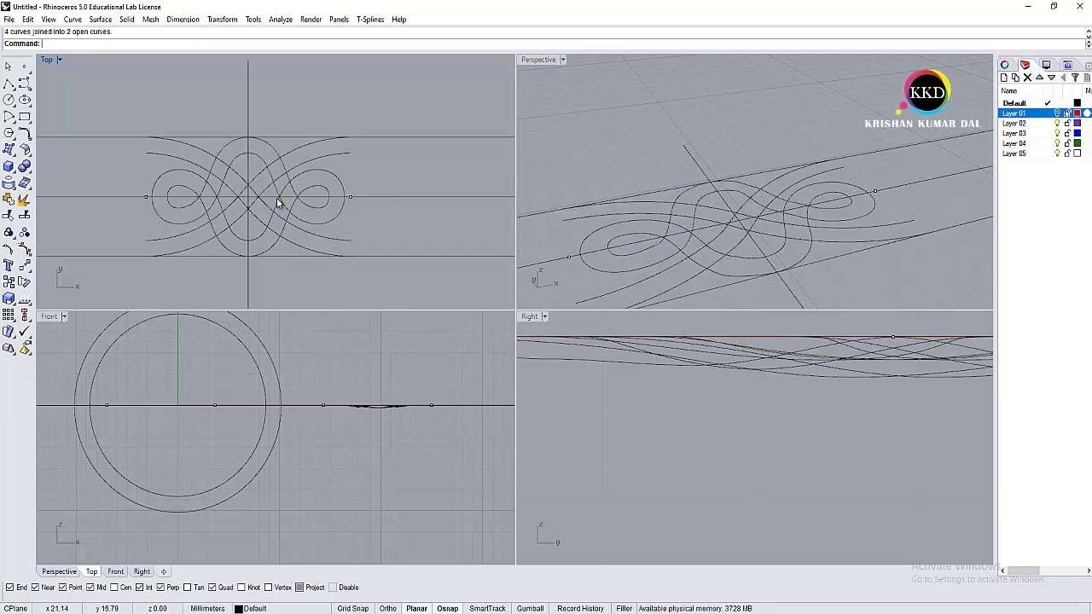
Step: Hide the horizontal and vertical centre lines and zoom in on the knot end
key("ctrl+h")
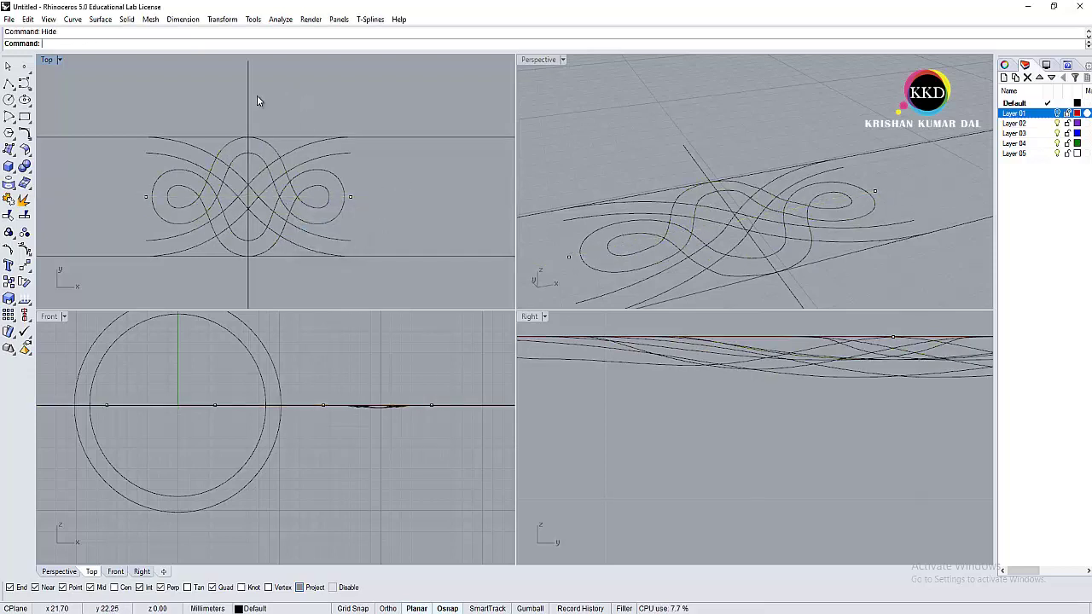
left_click(249, 94)
key("ctrl+h")
double_click(558, 60)
right_click_drag(536, 210, 607, 210)
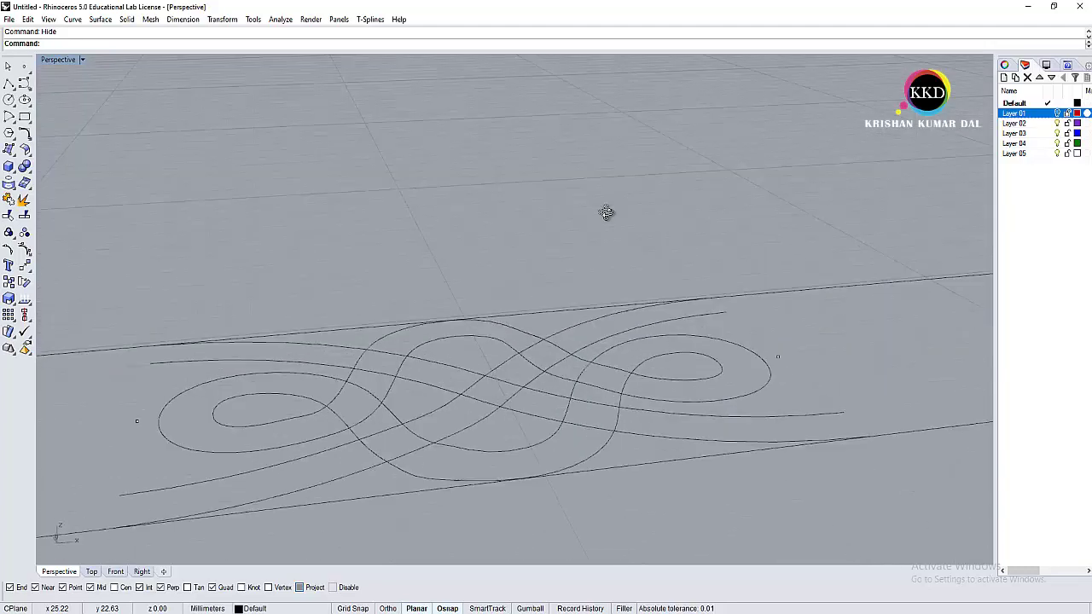
double_click(64, 61)
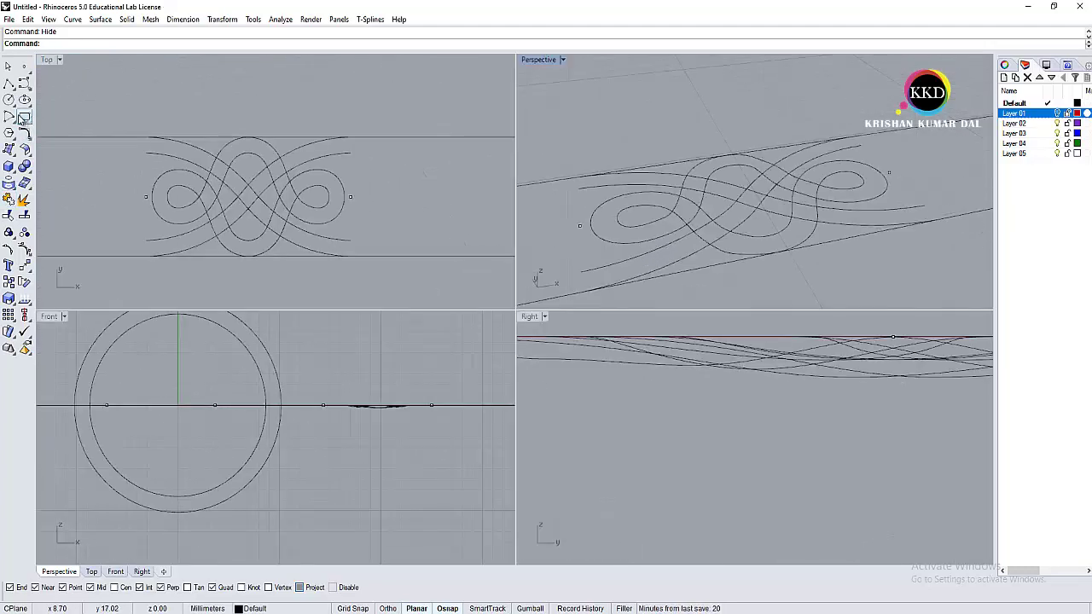
left_click(60, 124)
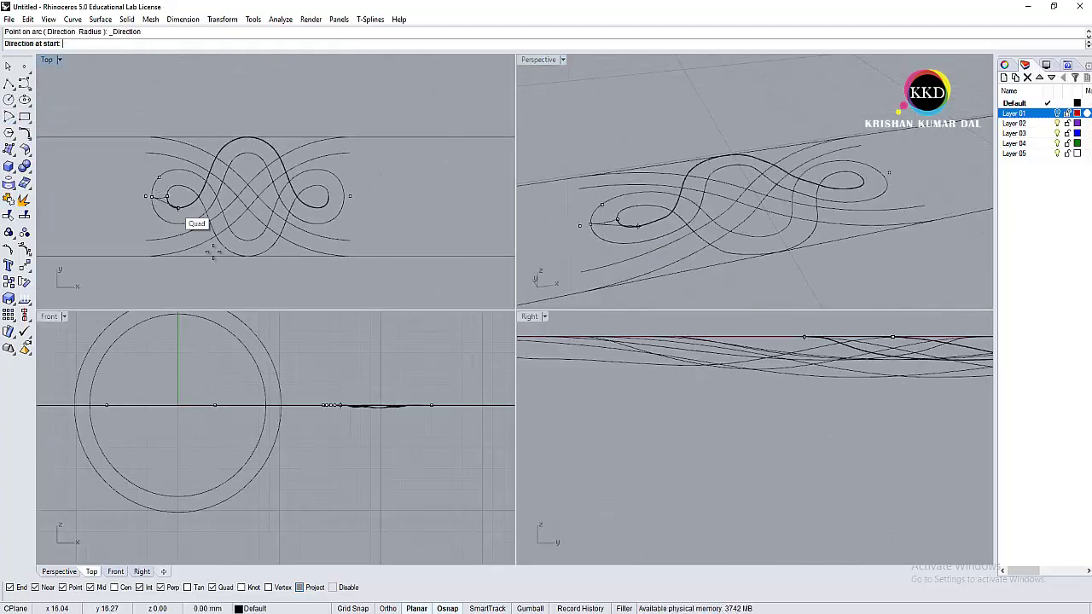
scroll(162, 192, "up", 3)
scroll(192, 282, "up", 2)
scroll(191, 281, "up", 3)
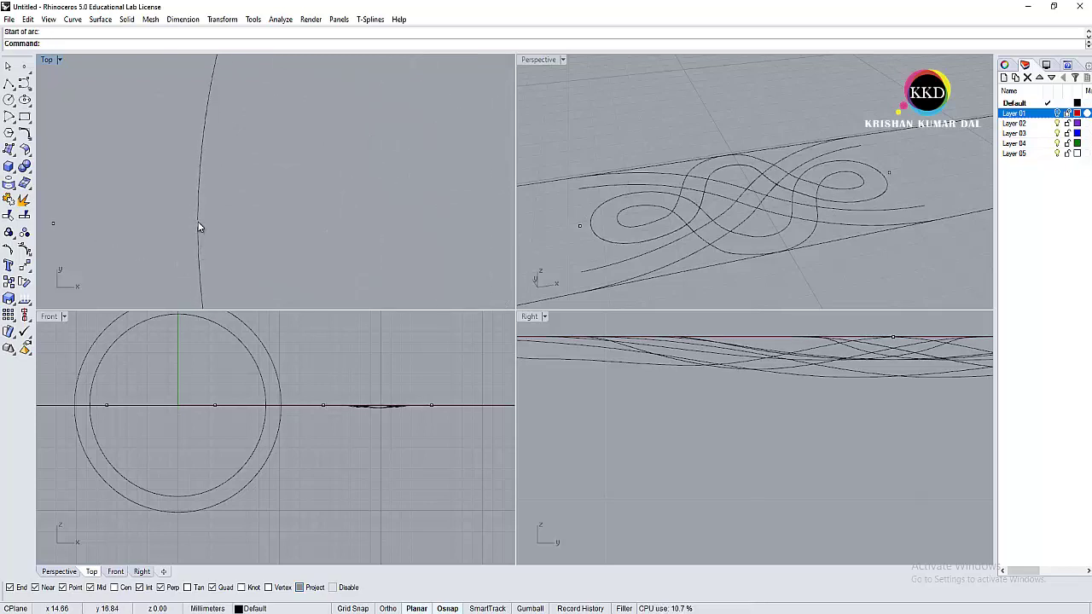
scroll(205, 227, "down", 5)
scroll(197, 229, "up", 4)
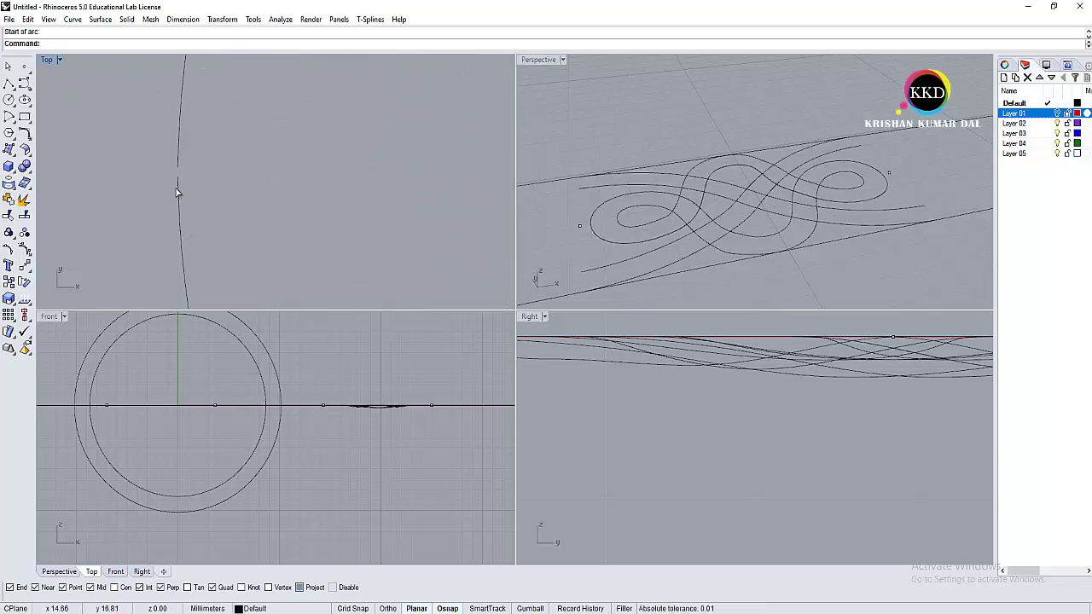
Step: Reshape the knot curve by pulling one control point slightly left
key("F10")
left_click_drag(174, 172, 169, 170)
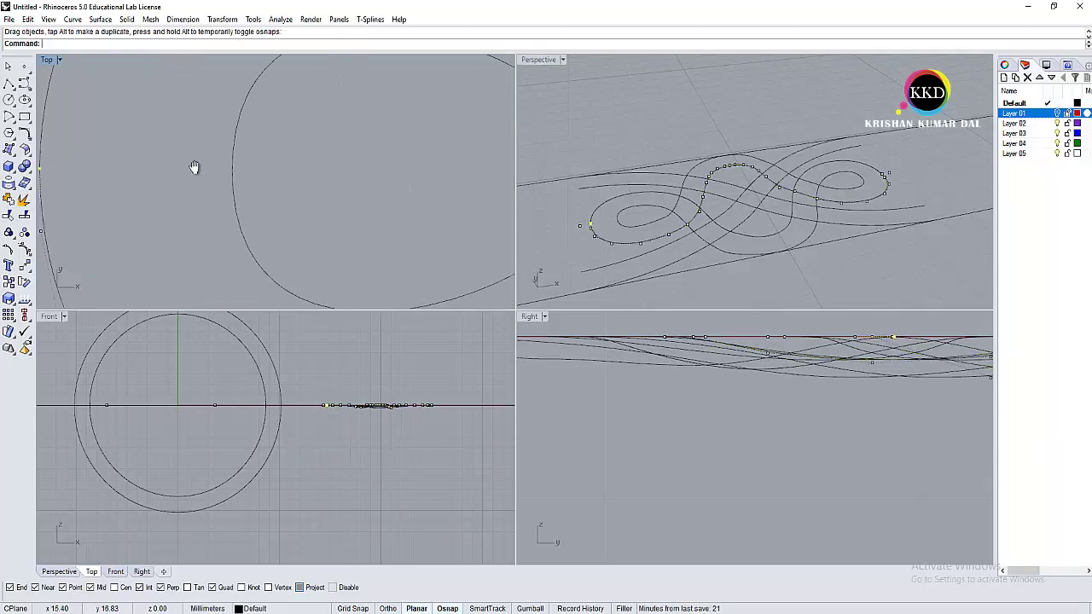
scroll(195, 167, "down", 3)
mouse_move(377, 159)
right_mouse_down()
mouse_move(271, 175)
mouse_move(393, 205)
right_mouse_up()
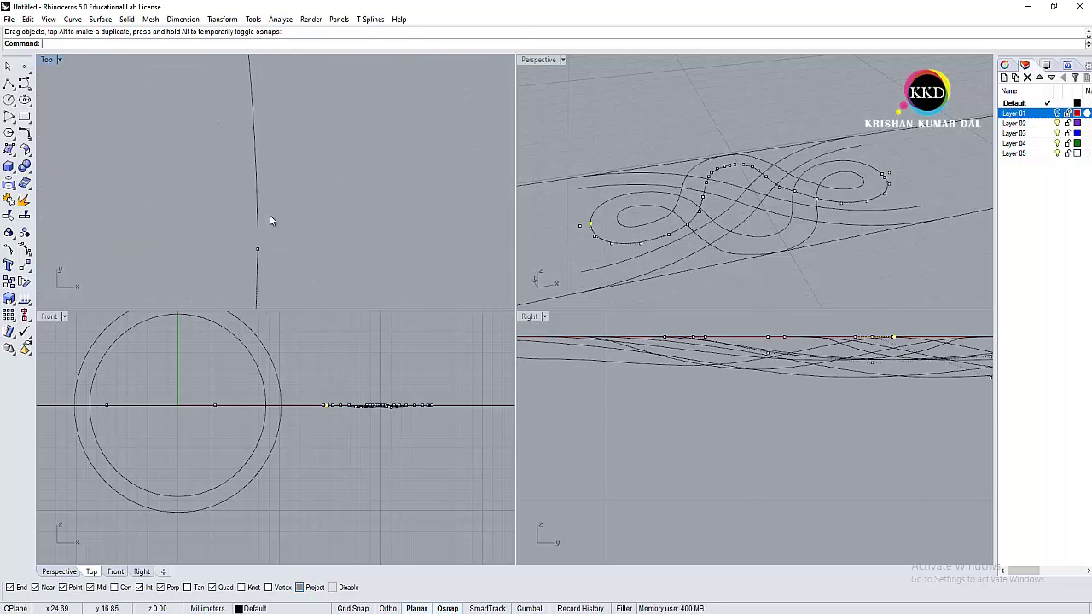
left_click(258, 230)
key("Escape")
right_click_drag(260, 232, 347, 185)
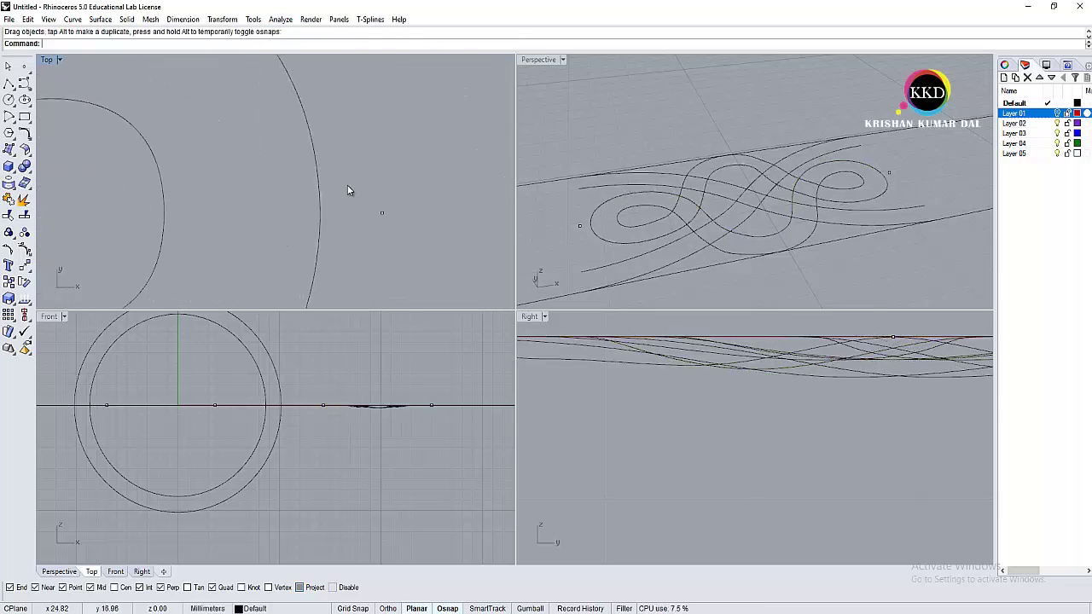
Step: Draw an arc from the loop end to the adjacent curve intersection
right_click(384, 40)
left_click(422, 102)
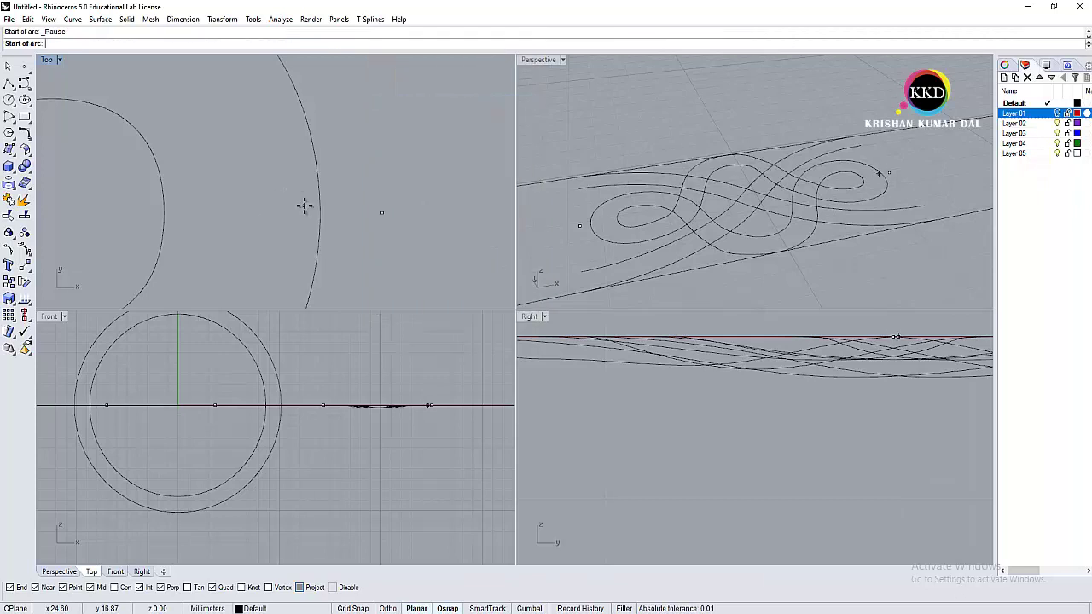
left_click(319, 214)
left_click(164, 213)
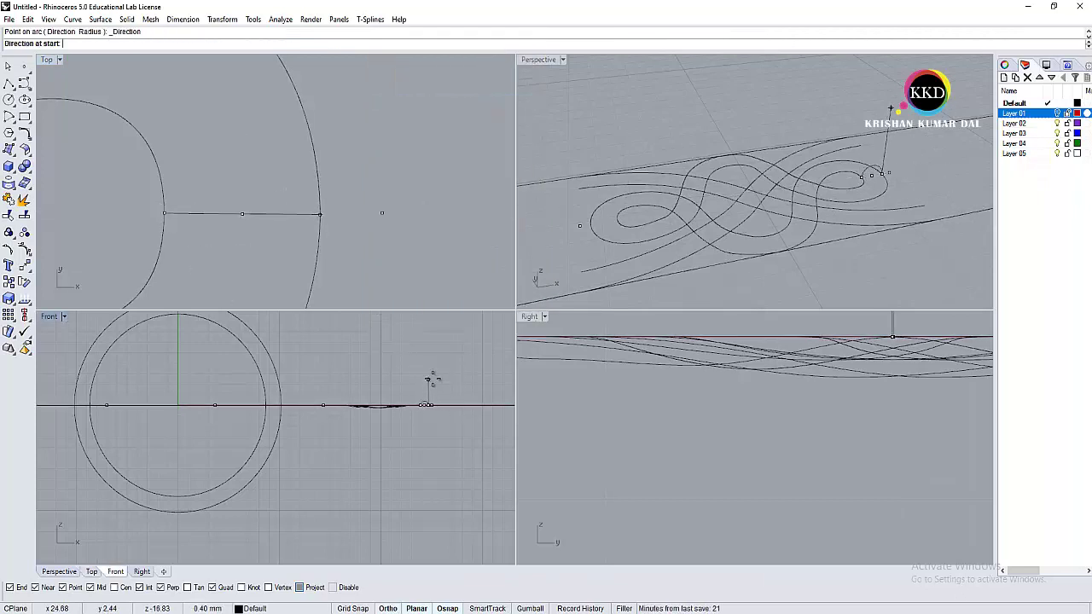
scroll(415, 243, "down", 5)
scroll(171, 183, "up", 3)
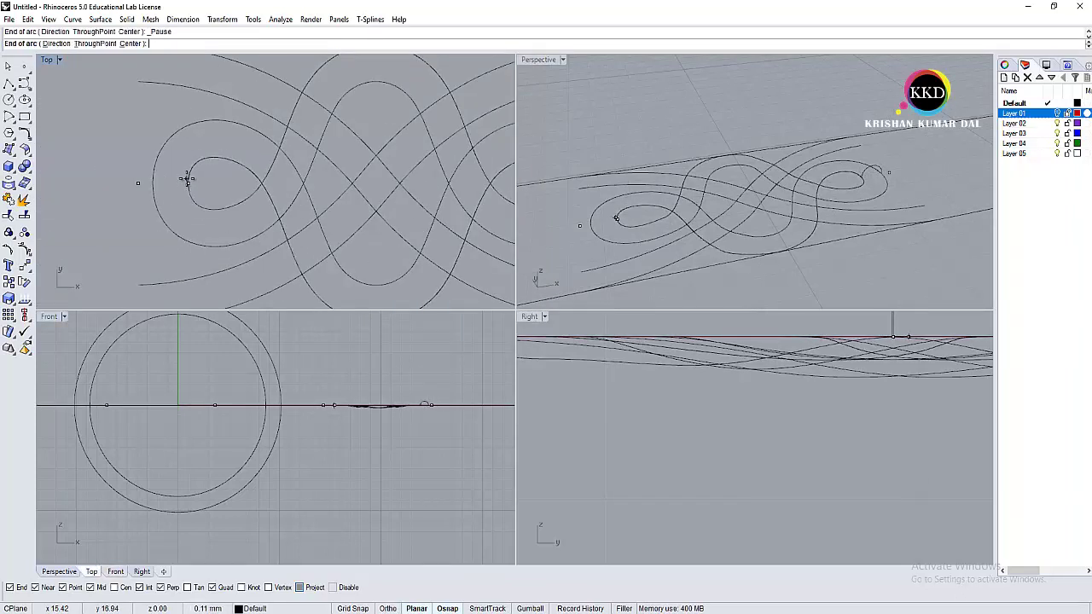
scroll(150, 184, "up", 3)
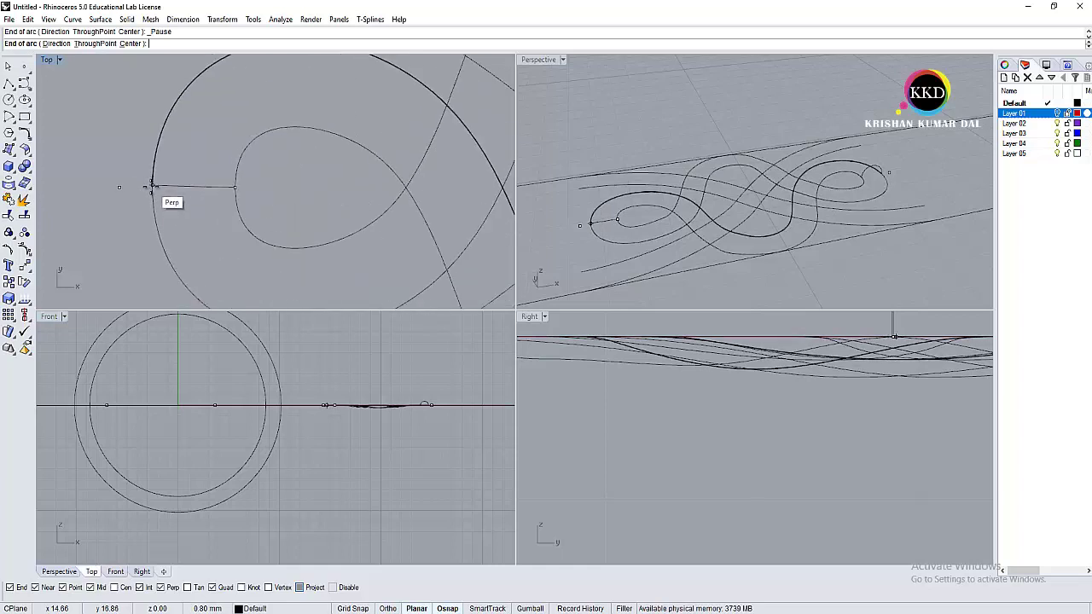
scroll(152, 184, "up", 2)
left_click(151, 185)
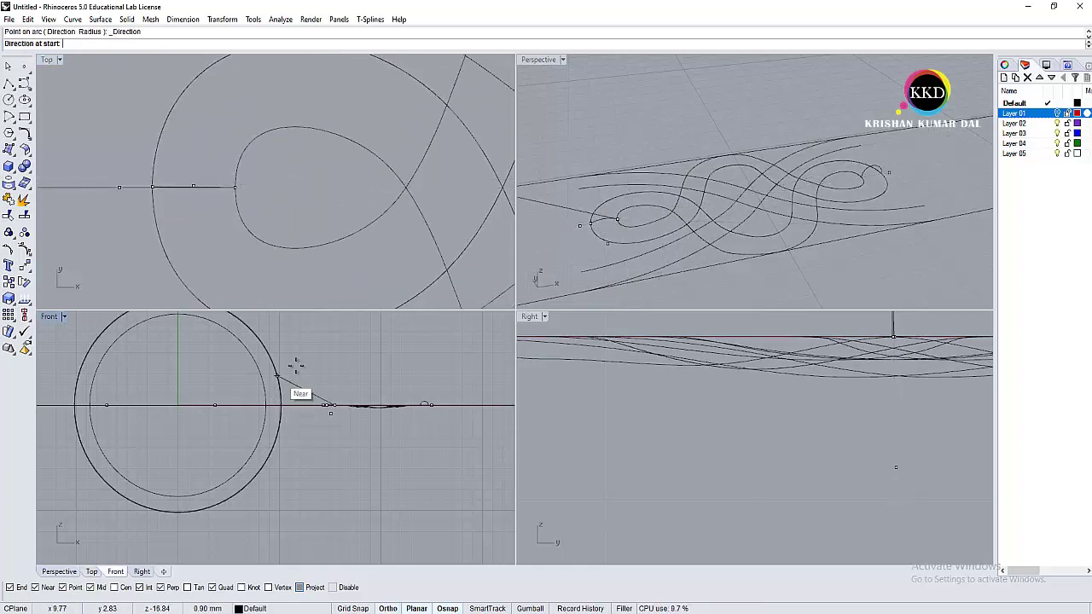
scroll(349, 390, "up", 3)
Step: Maximize the Front view and zoom extents to fit the whole drawing
double_click(53, 319)
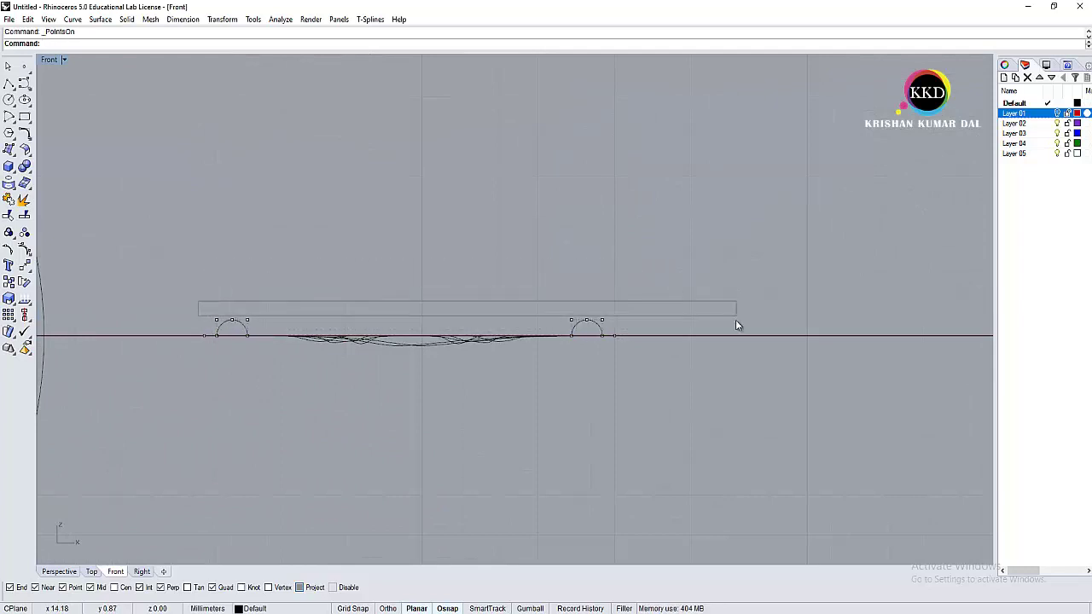
left_click_drag(737, 325, 648, 298)
scroll(635, 284, "up", 2)
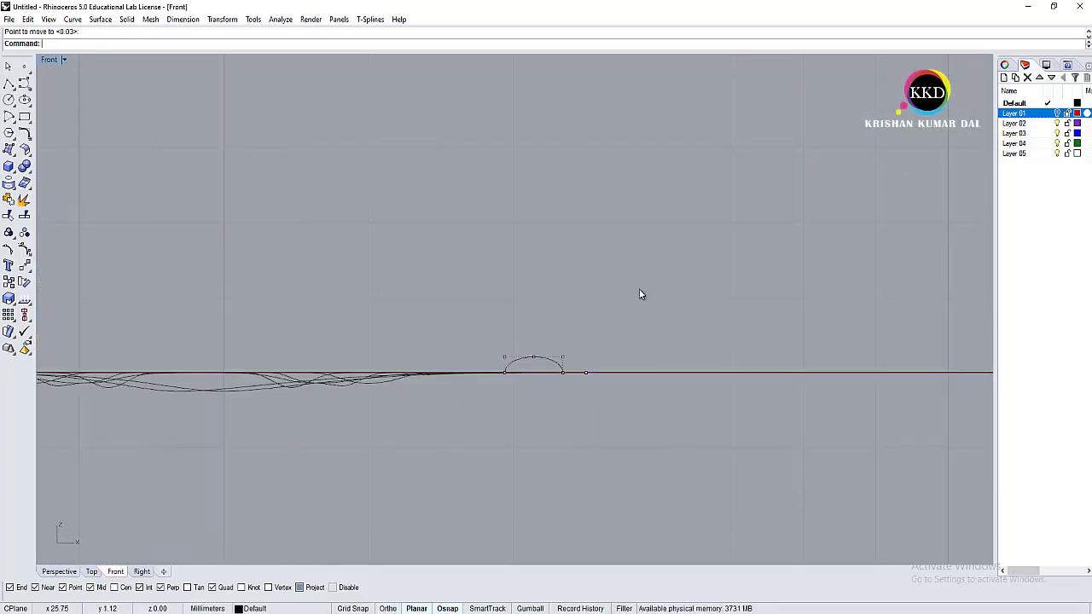
type("ae")
key("Return")
double_click(54, 59)
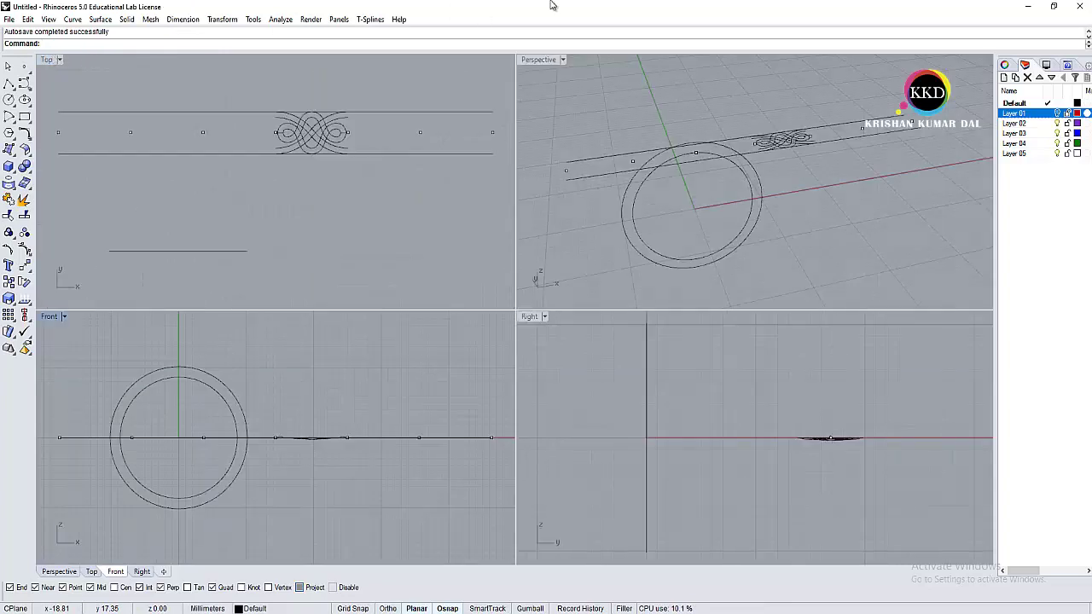
Step: Maximize the Perspective view, zoom onto the left loop and start a Line
double_click(549, 58)
scroll(589, 286, "up", 2)
scroll(511, 277, "up", 2)
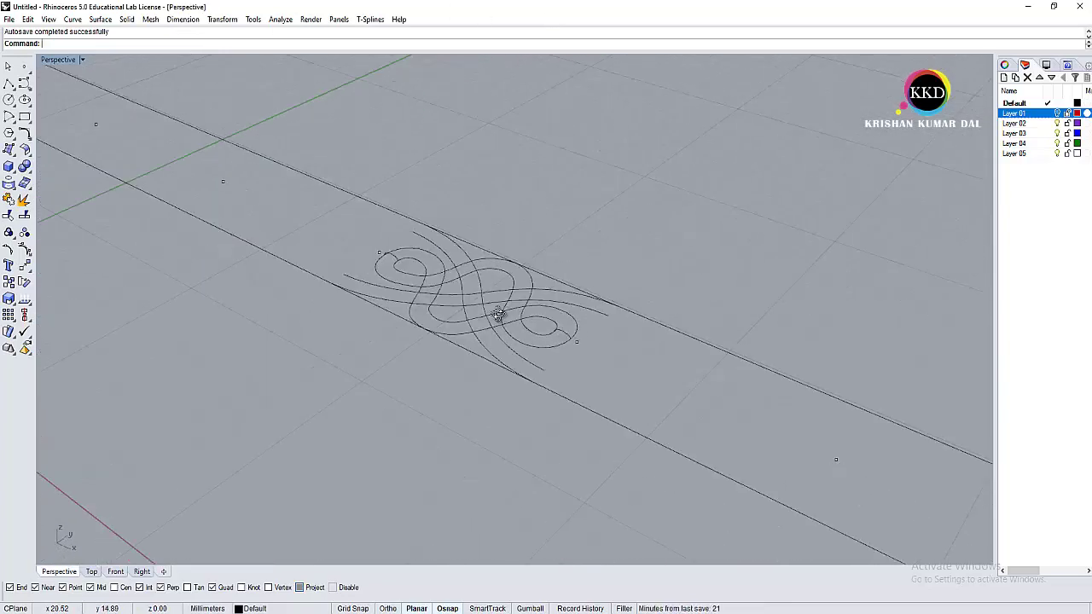
scroll(511, 312, "up", 2)
scroll(283, 328, "up", 2)
scroll(333, 283, "up", 2)
scroll(374, 283, "up", 2)
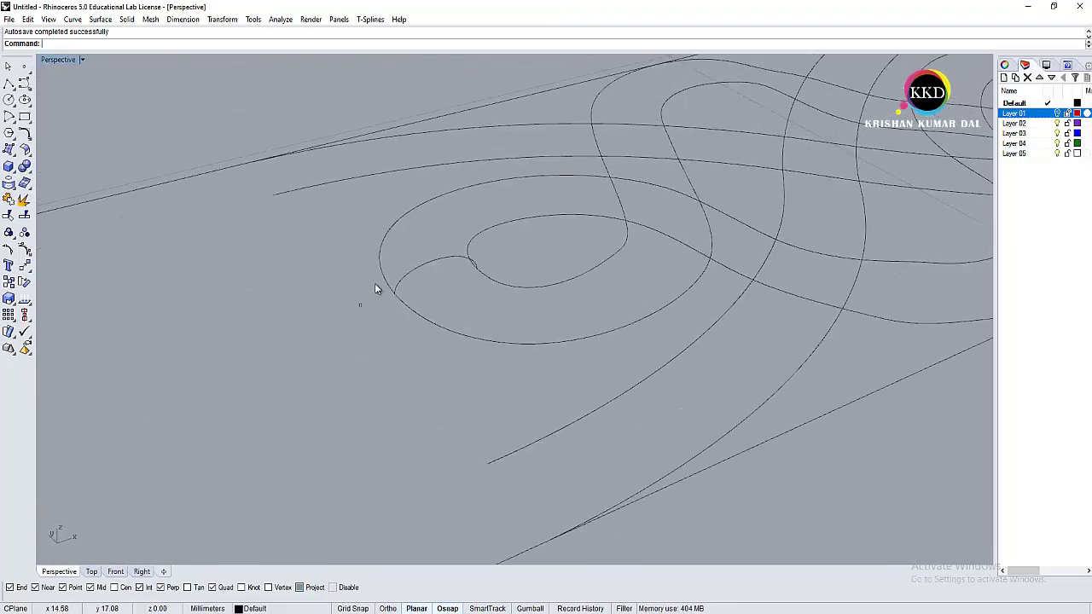
type("line")
key("Return")
scroll(388, 290, "up", 2)
scroll(388, 295, "up", 1)
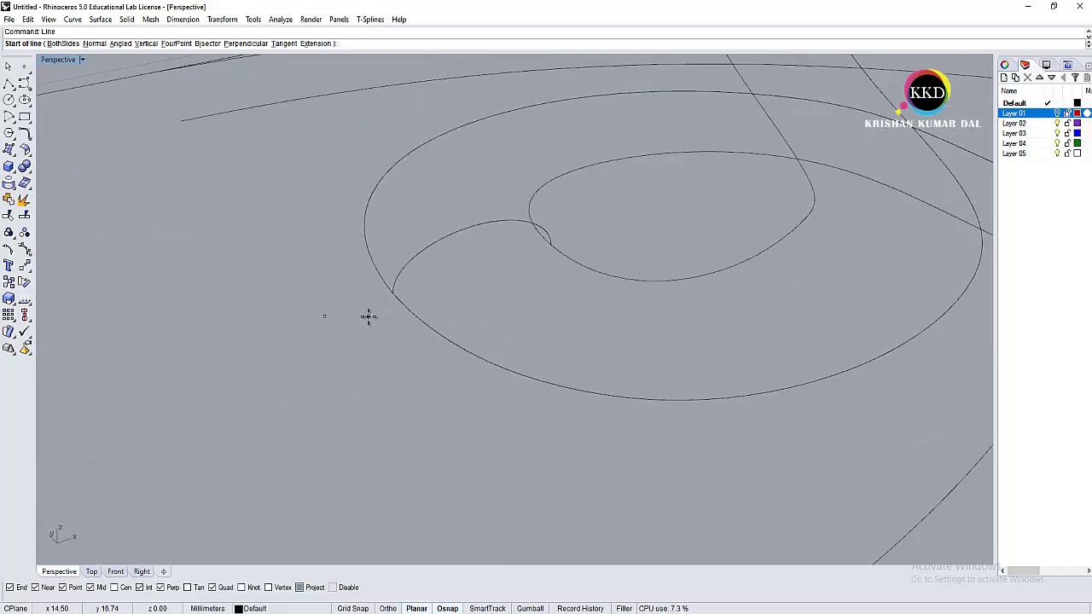
Step: Draw a short line closing the strand's loop end
scroll(367, 317, "down", 5)
key("Escape")
left_click(439, 309)
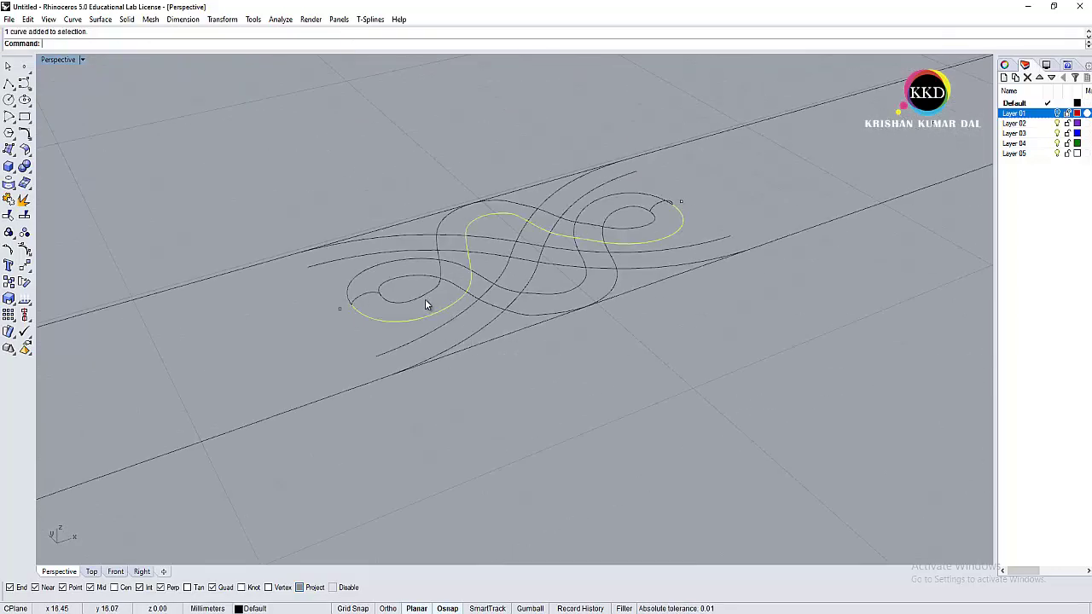
key("Escape")
scroll(357, 314, "up", 4)
scroll(355, 309, "up", 3)
left_click(350, 299)
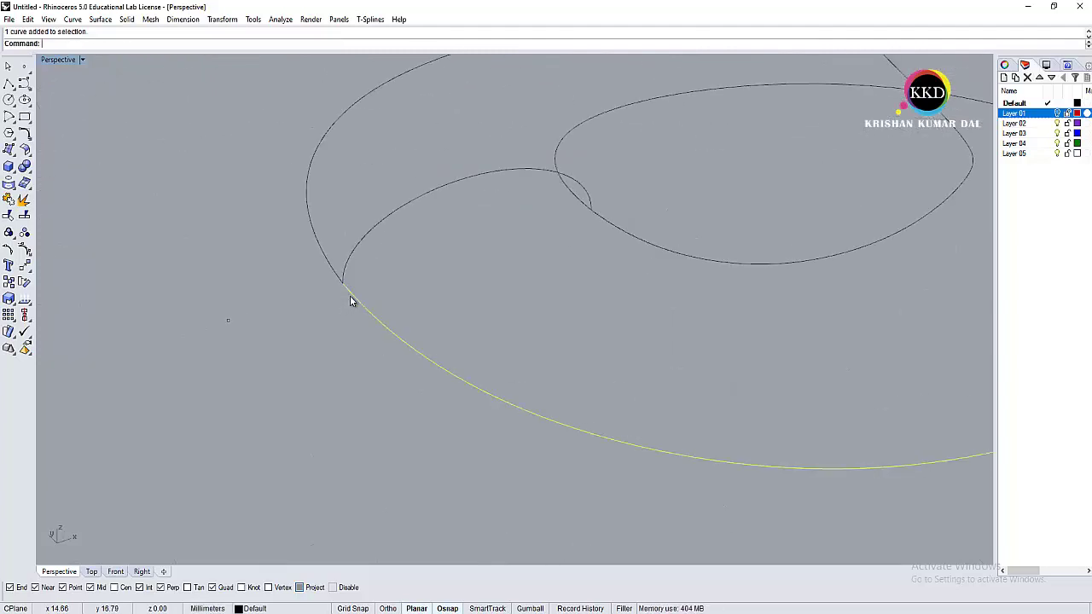
left_click(589, 210)
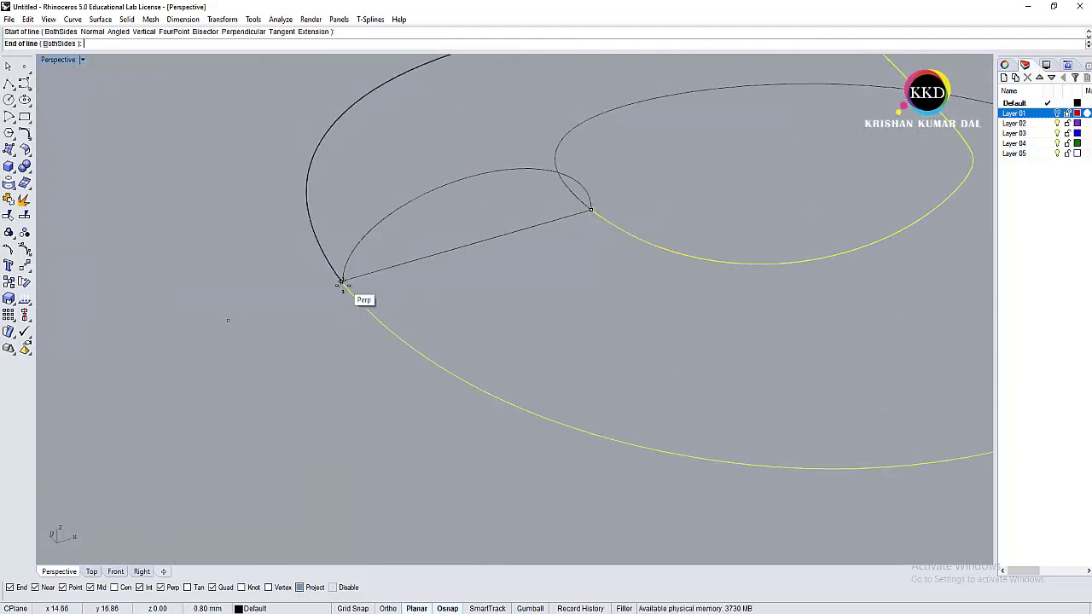
left_click(344, 293)
Step: Draw a second short line across the strand's other end
scroll(299, 352, "down", 2)
scroll(373, 287, "up", 4)
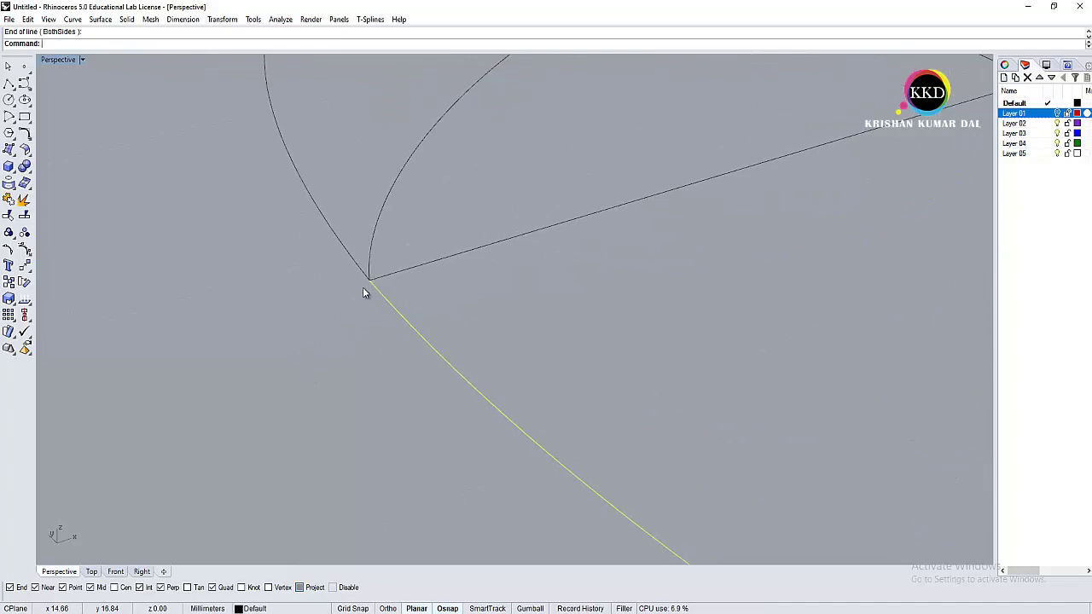
scroll(363, 290, "down", 5)
scroll(573, 237, "down", 3)
scroll(467, 262, "up", 3)
scroll(512, 239, "up", 2)
key("Return")
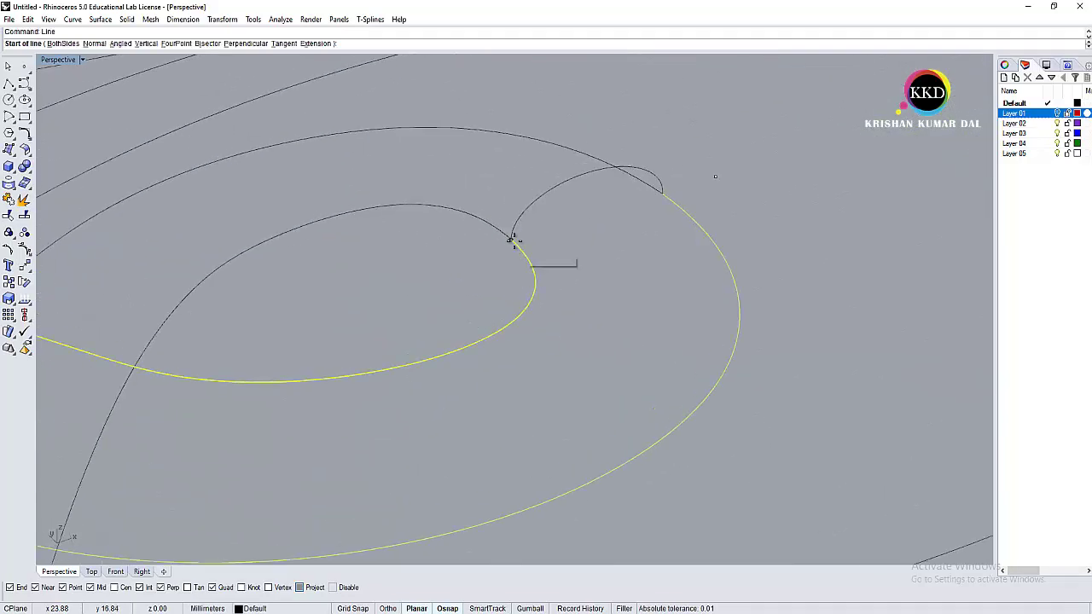
left_click(510, 239)
left_click(660, 197)
scroll(658, 256, "down", 1)
scroll(657, 256, "down", 2)
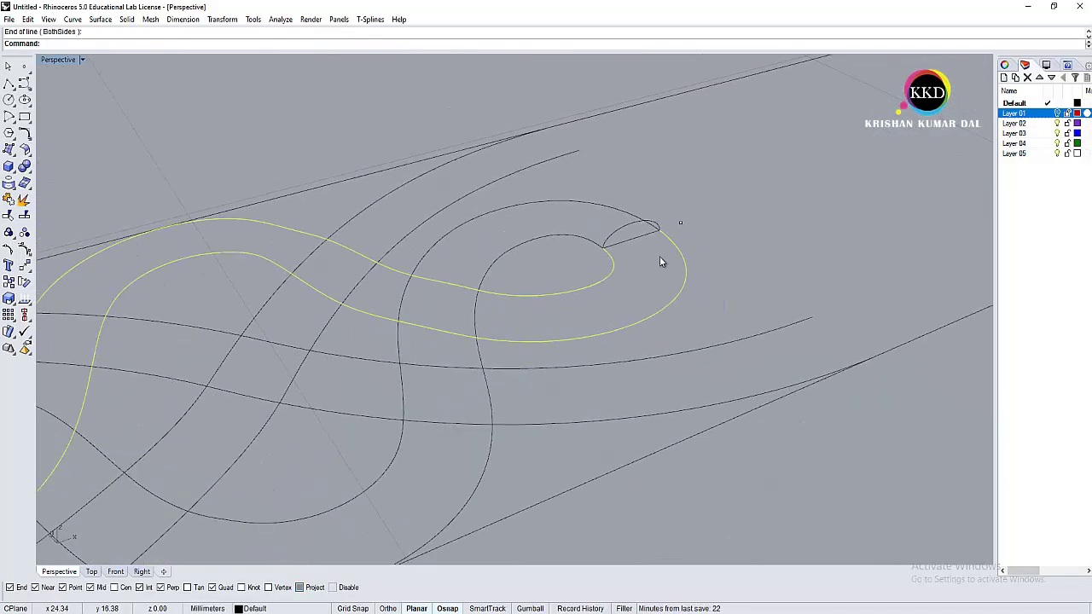
Step: Sweep2 along the two strand rails using the end lines, with two alignment slashes
type("swe")
left_click(93, 62)
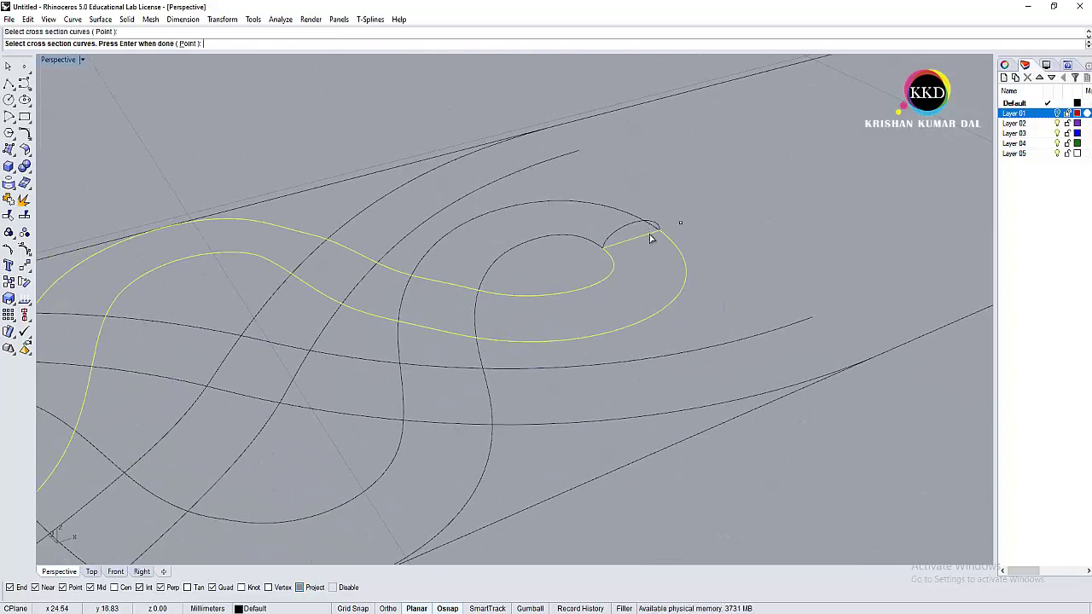
right_click_drag(650, 238, 373, 336)
key("Return")
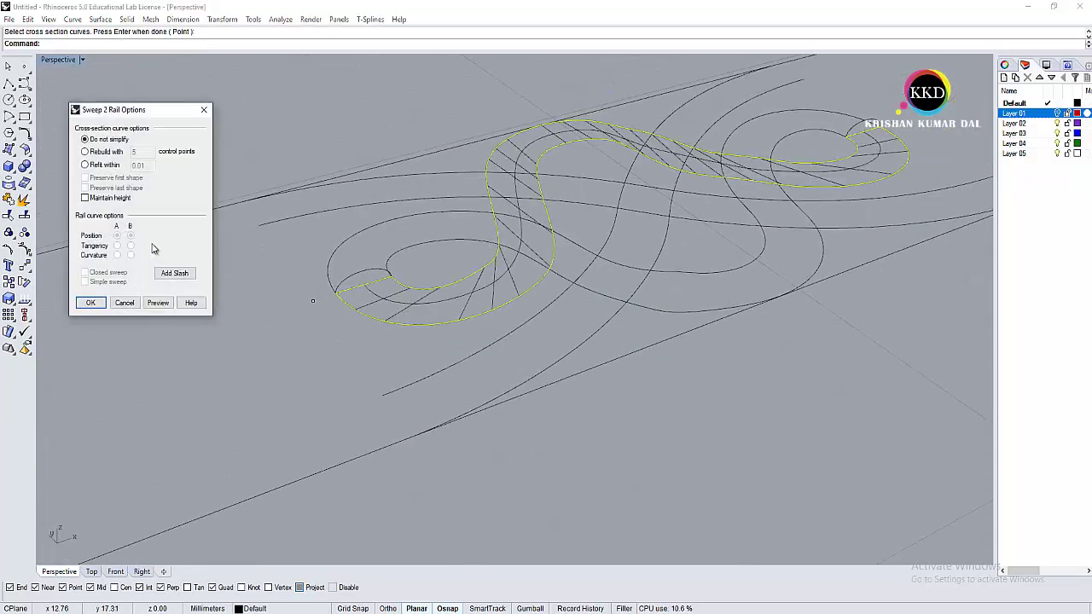
left_click(175, 271)
left_click(485, 312)
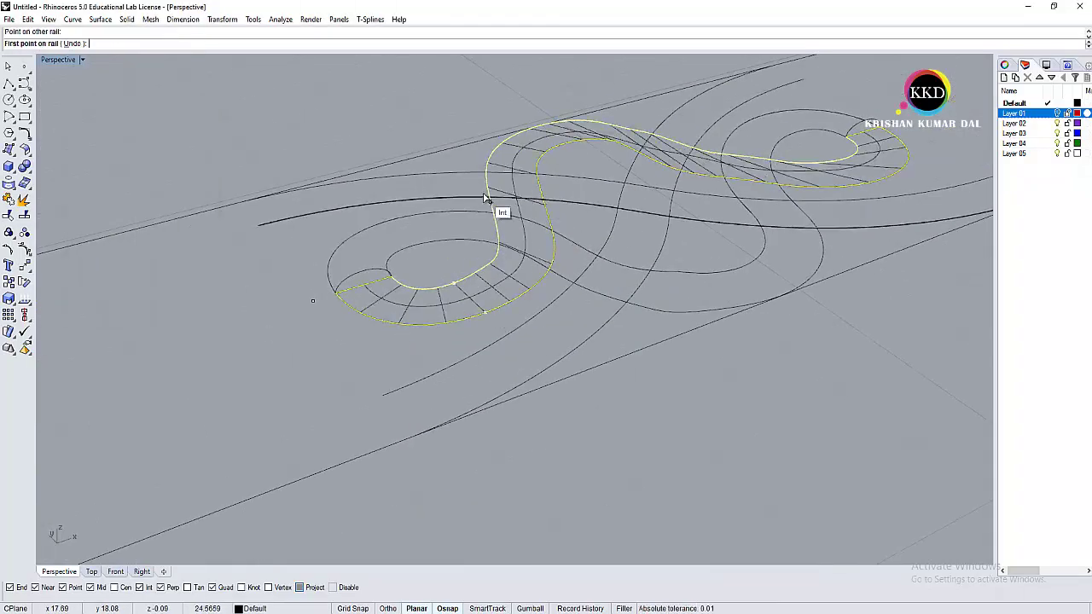
left_click(747, 157)
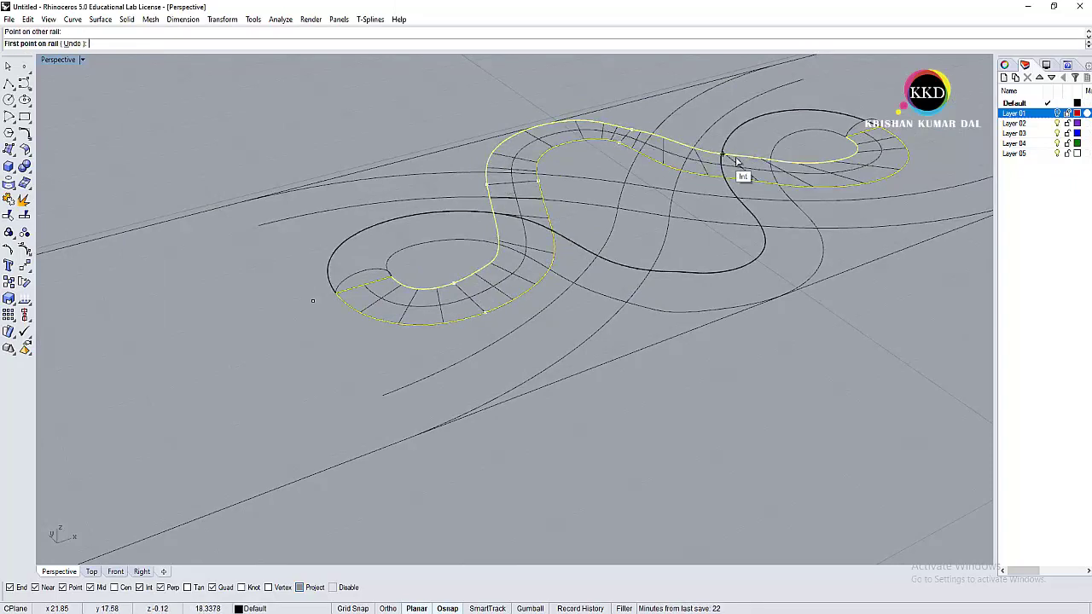
left_click(748, 182)
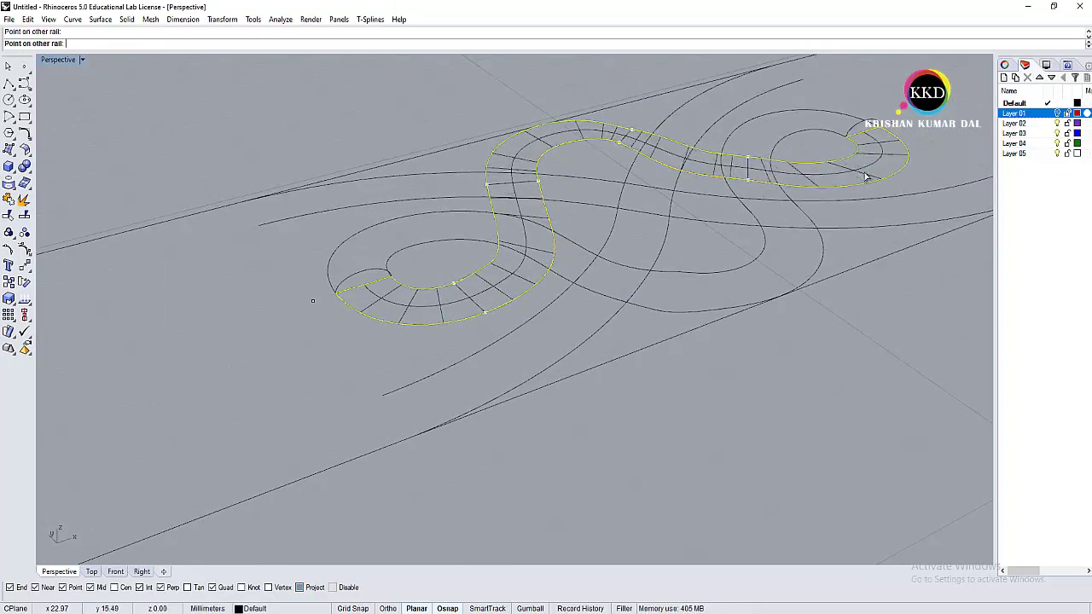
key("Return")
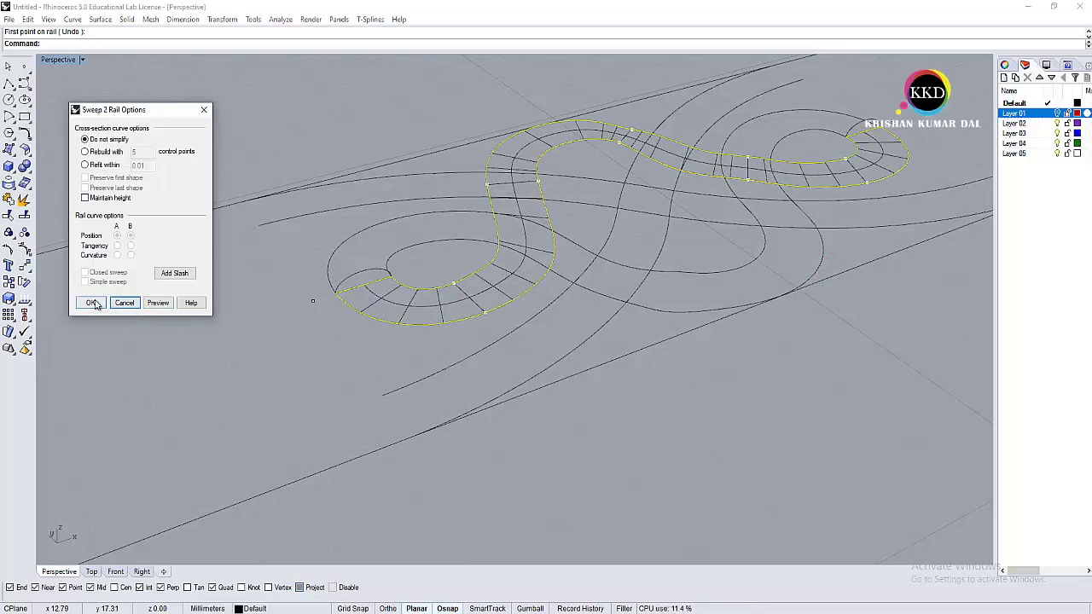
left_click(91, 303)
left_click(56, 61)
Step: Rerun Sweep2 on the other strand using its edge rails and both end cross-sections
left_click(128, 147)
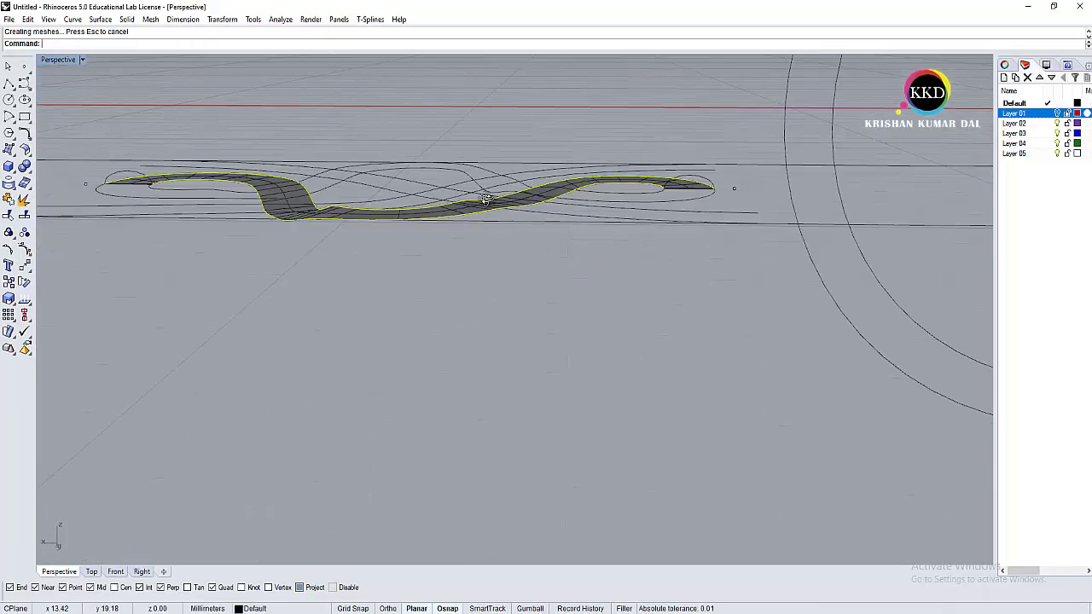
mouse_move(484, 200)
right_mouse_down()
mouse_move(546, 244)
mouse_move(511, 85)
right_mouse_up()
right_click(529, 145)
left_click(537, 147)
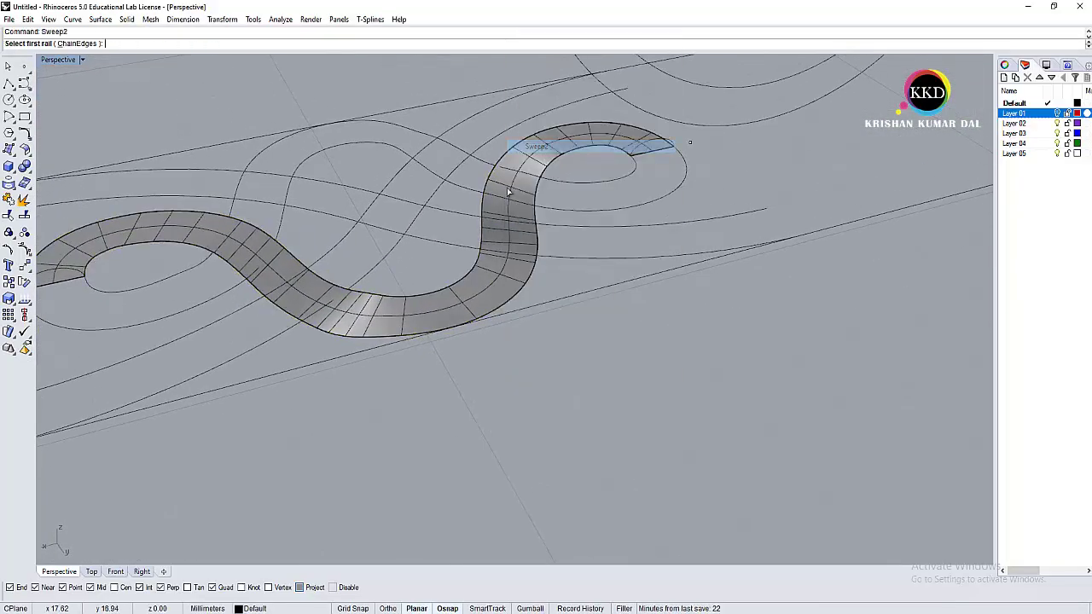
left_click(482, 169)
left_click(634, 167)
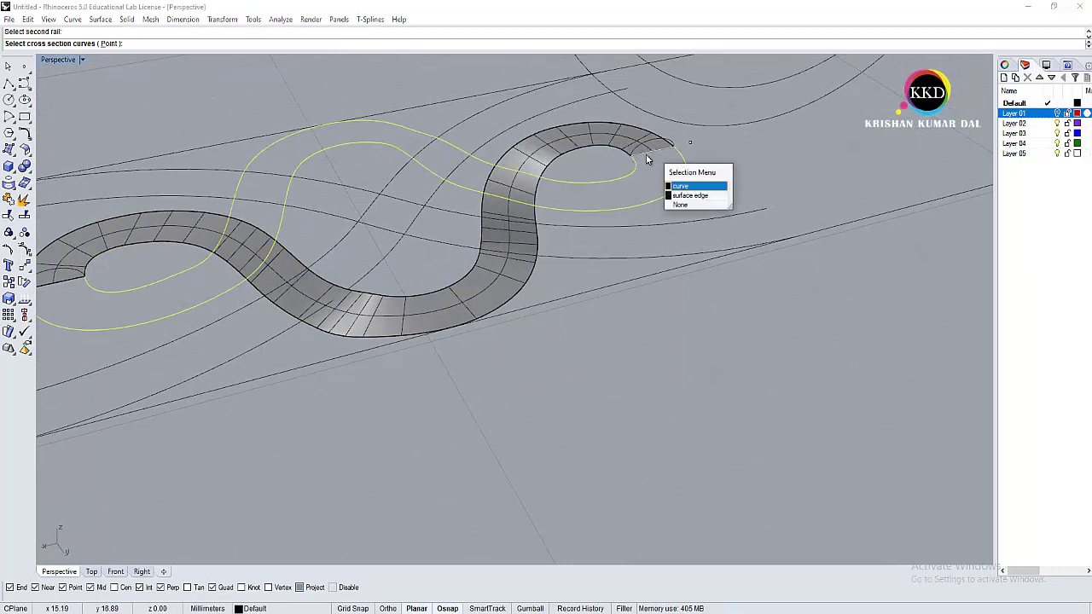
left_click(674, 194)
right_click_drag(674, 194, 391, 230)
left_click(202, 261)
key("Return")
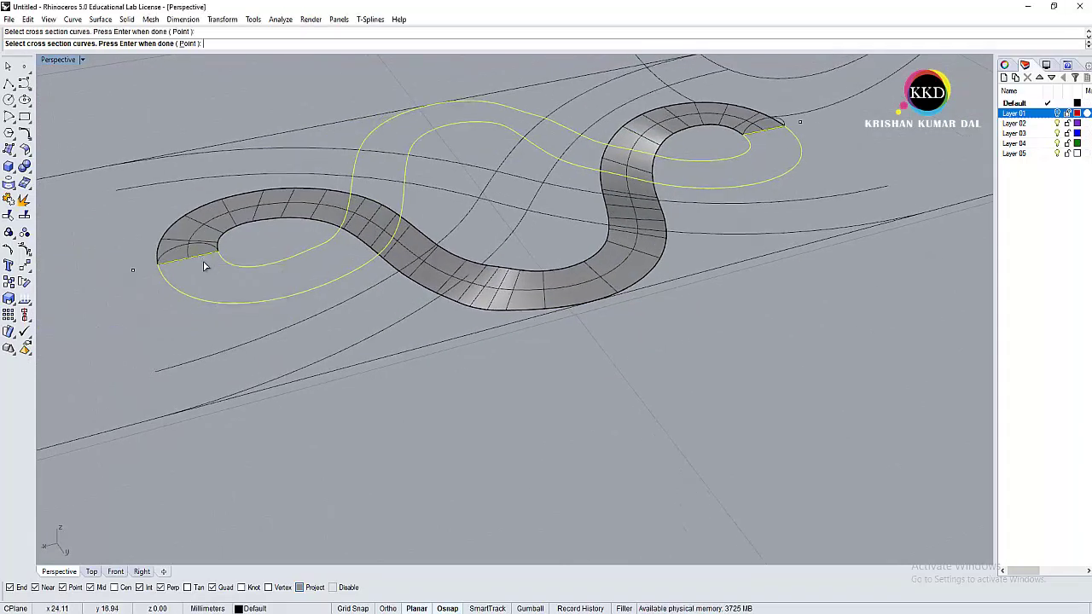
key("Return")
Step: Add alignment slashes across the rails and create the second sweep surface
left_click(175, 273)
left_click(269, 264)
left_click(282, 295)
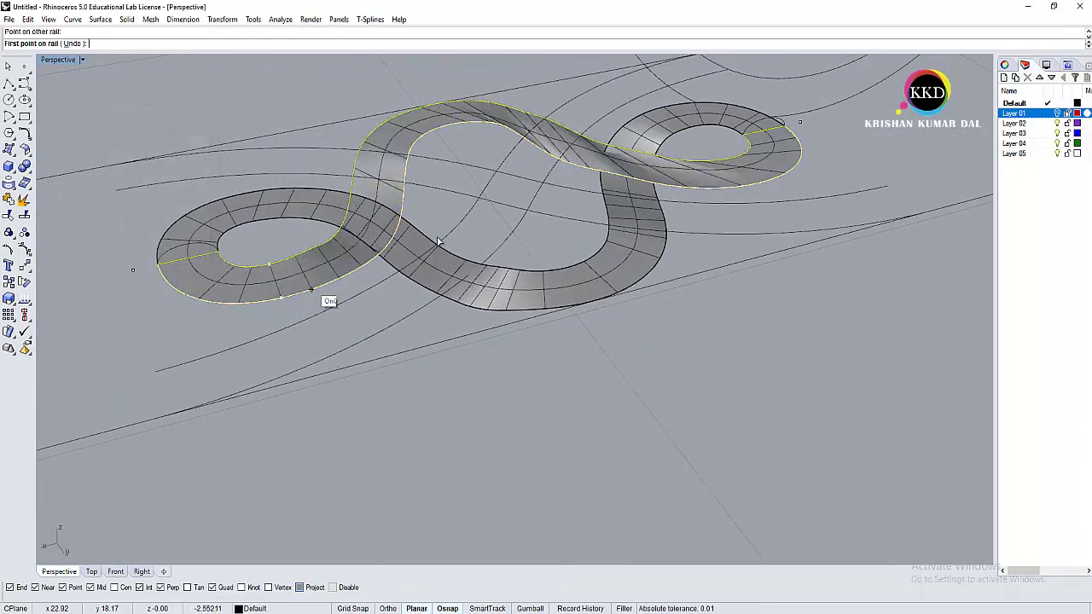
left_click(408, 175)
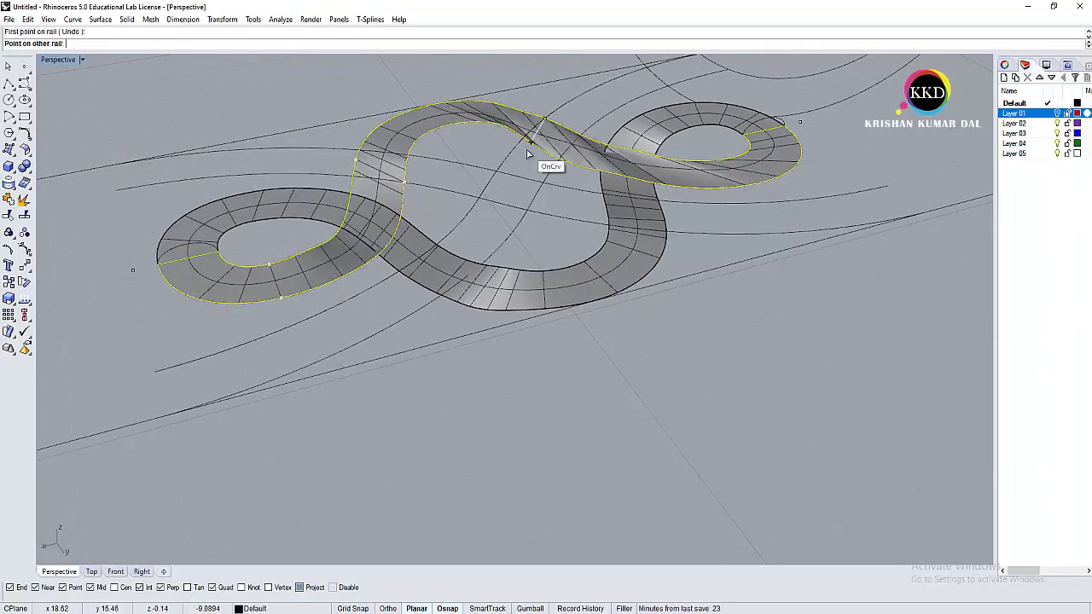
left_click(707, 186)
key("Return")
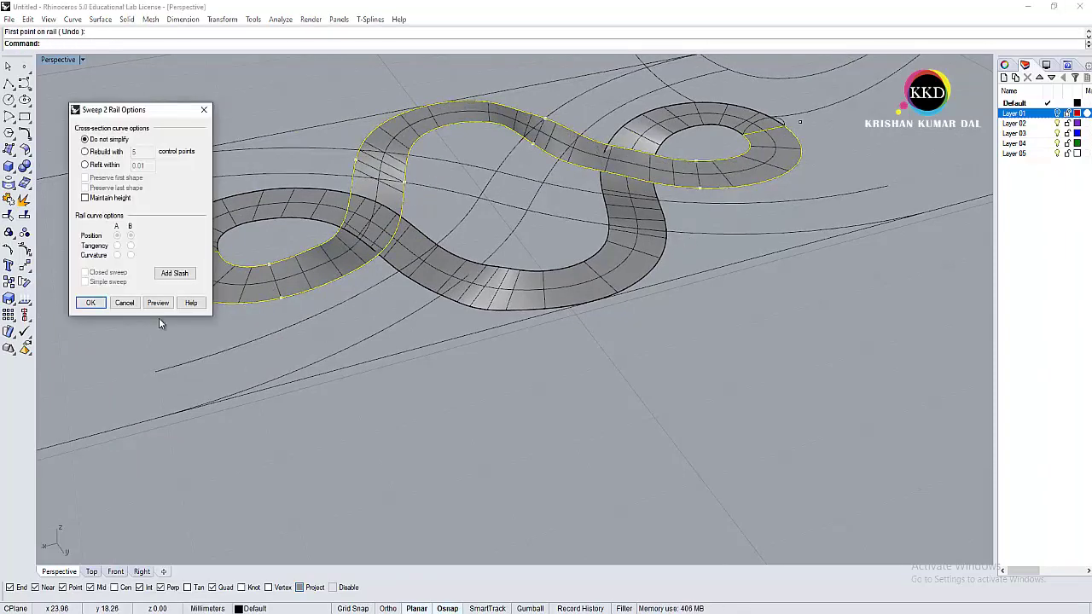
left_click(90, 303)
Step: Orbit and zoom to inspect the fully surfaced knot from a low angle
mouse_move(597, 214)
right_mouse_down()
mouse_move(634, 219)
mouse_move(514, 244)
mouse_move(597, 316)
right_mouse_up()
scroll(634, 219, "up", 3)
scroll(558, 136, "down", 5)
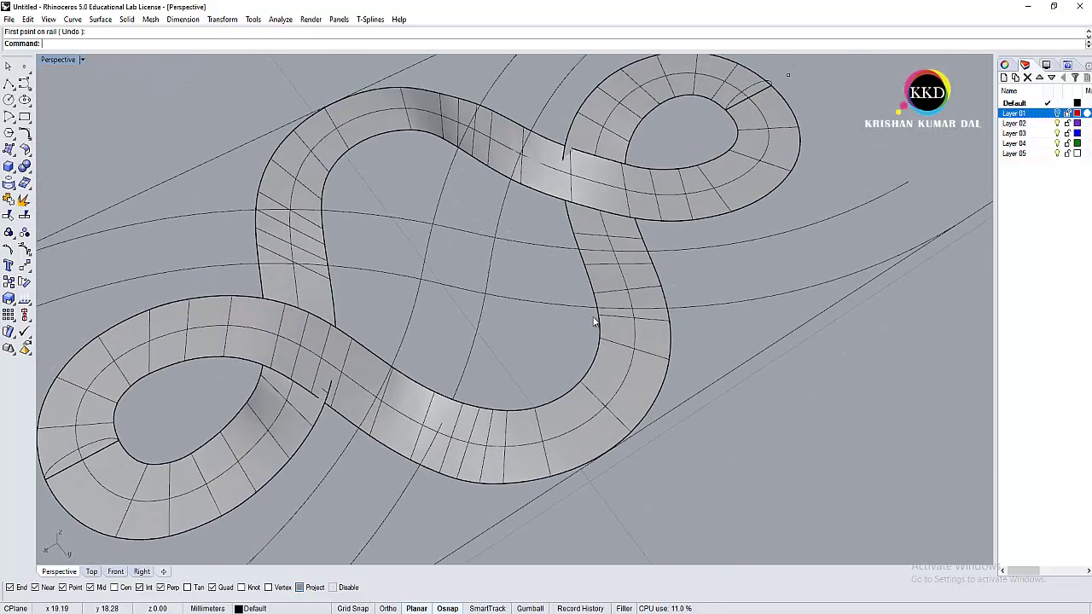
left_click(597, 307)
scroll(613, 200, "down", 5)
right_click_drag(565, 183, 670, 256)
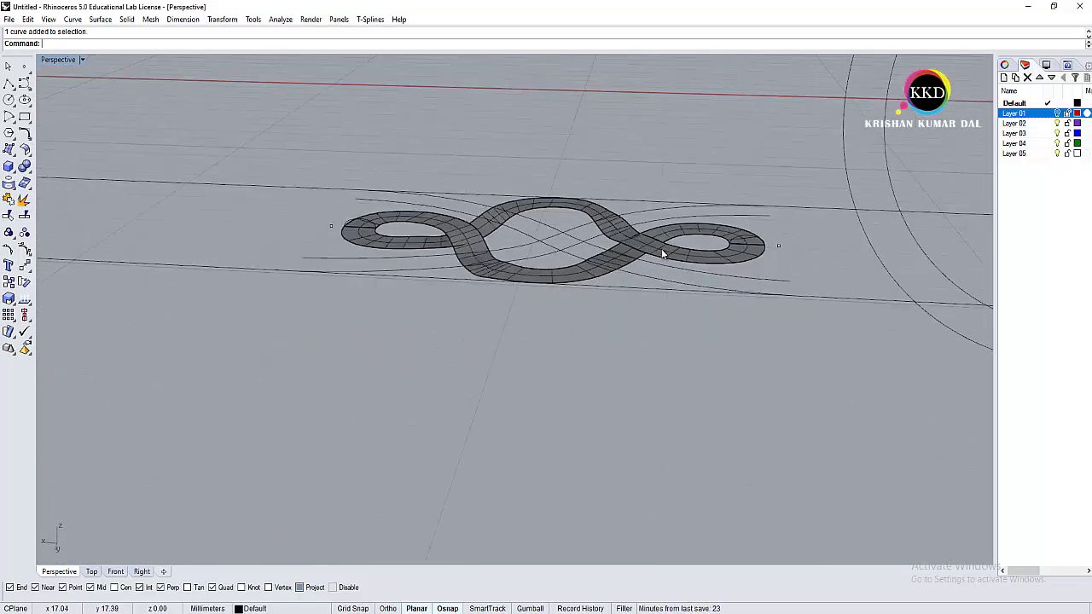
Step: Try an OffsetSrf thickness of 4 on the knot surface, then undo it
left_click(570, 280)
scroll(572, 284, "up", 2)
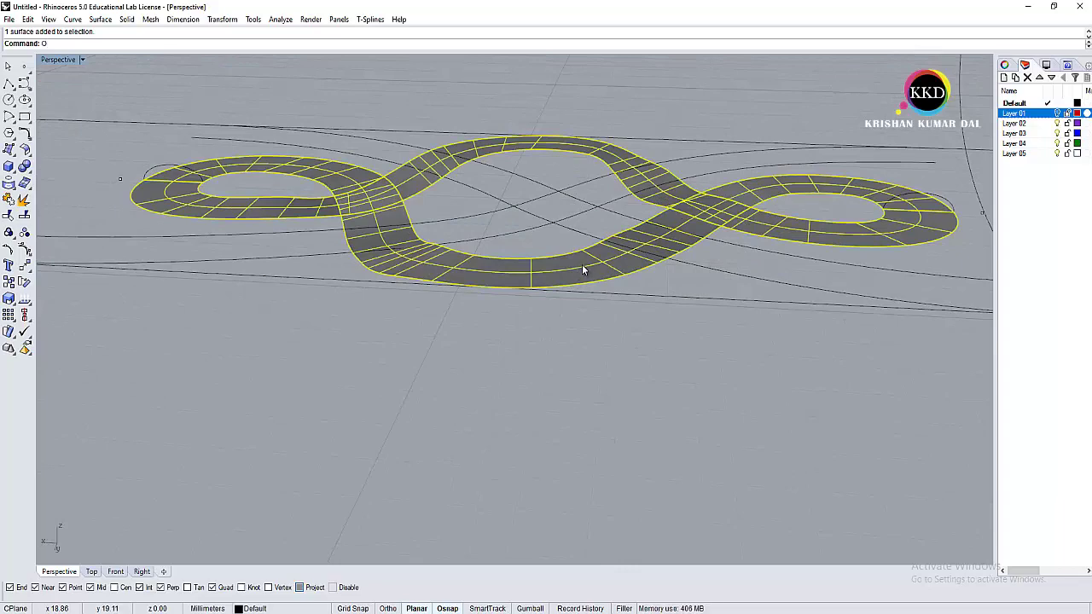
type("Offset")
left_click(58, 93)
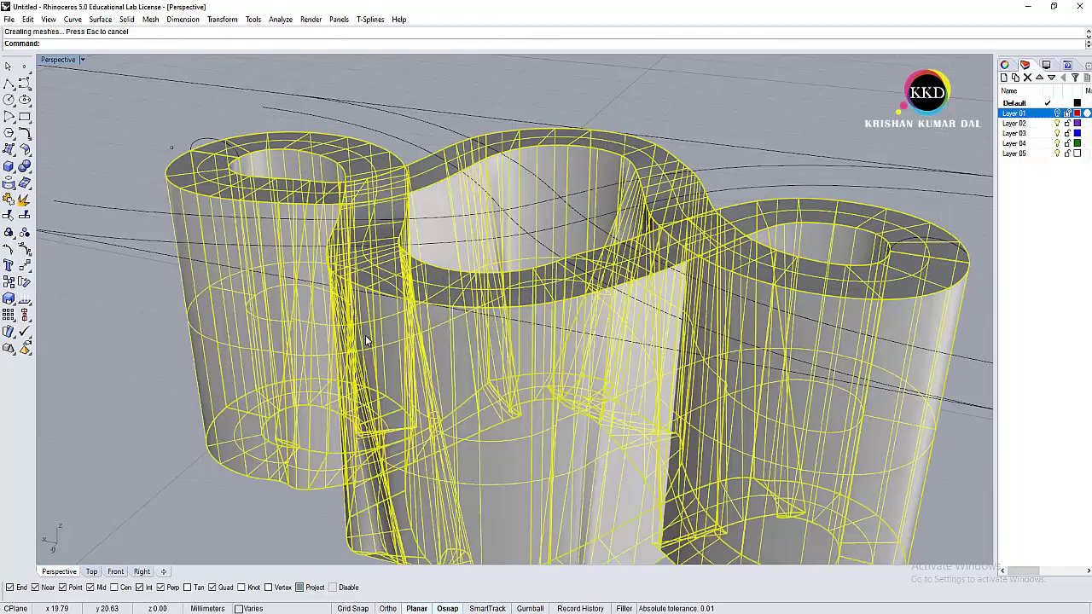
right_click_drag(365, 335, 416, 443)
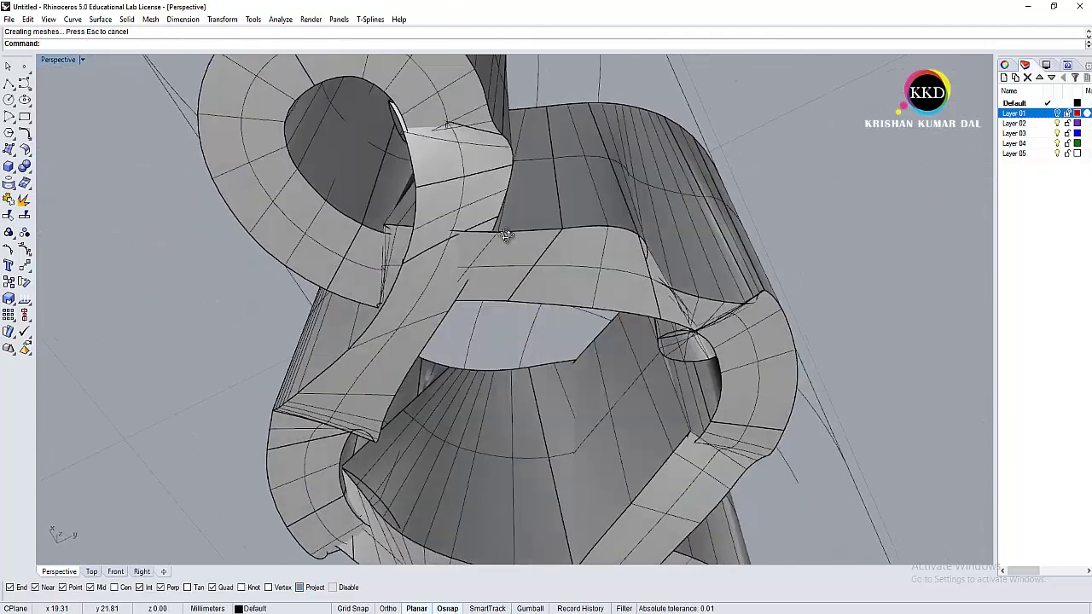
key("ctrl+z")
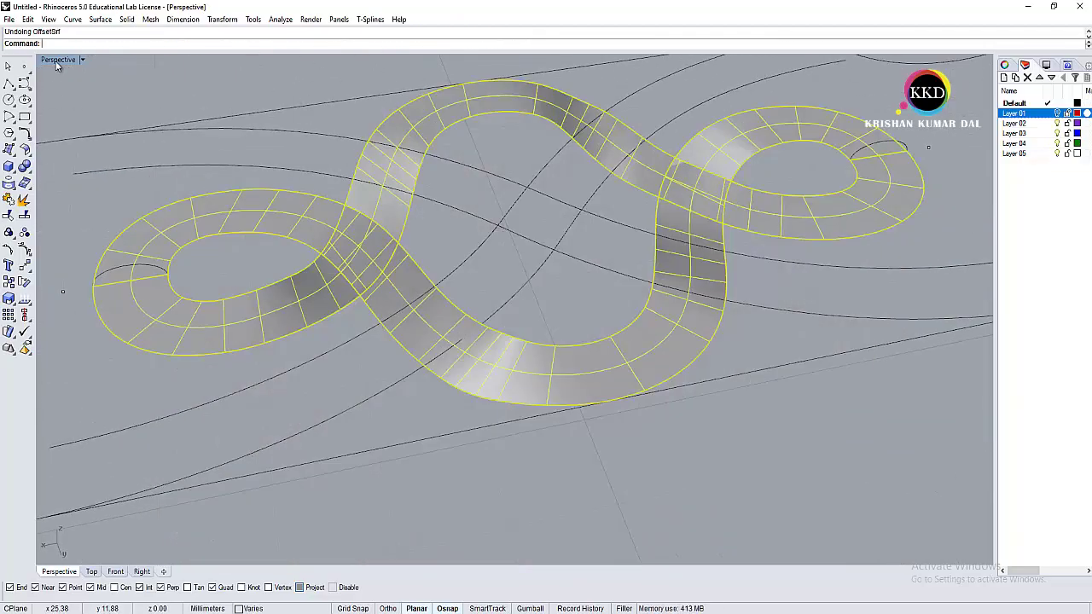
Step: Restore the four-view layout and bring the knot into view in Top
double_click(57, 60)
scroll(322, 114, "up", 3)
left_click(341, 208)
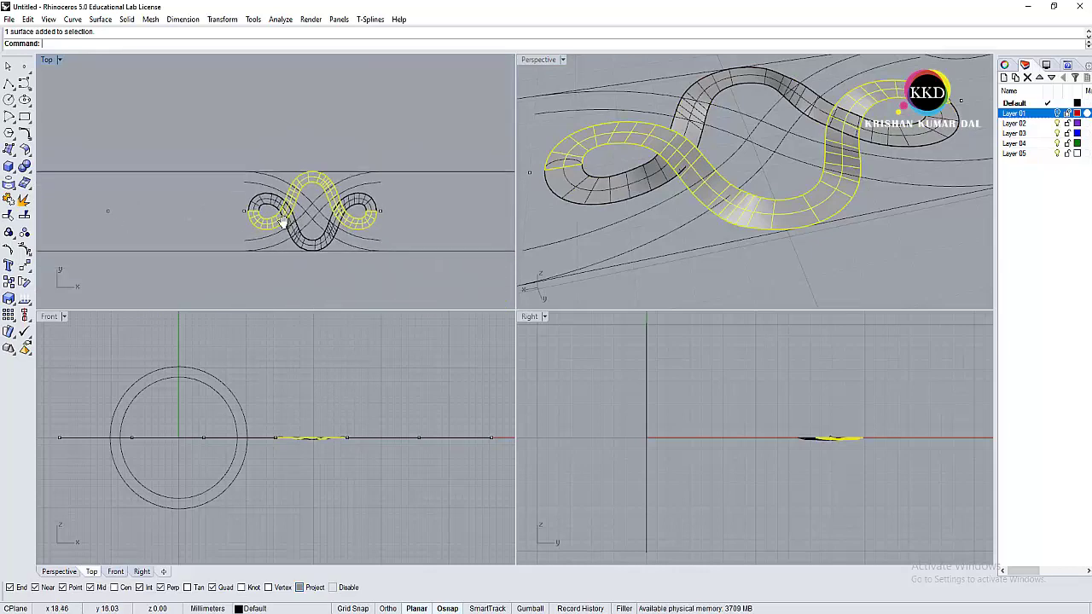
key("Escape")
right_click_drag(281, 222, 234, 232)
left_click(126, 18)
mouse_move(159, 240)
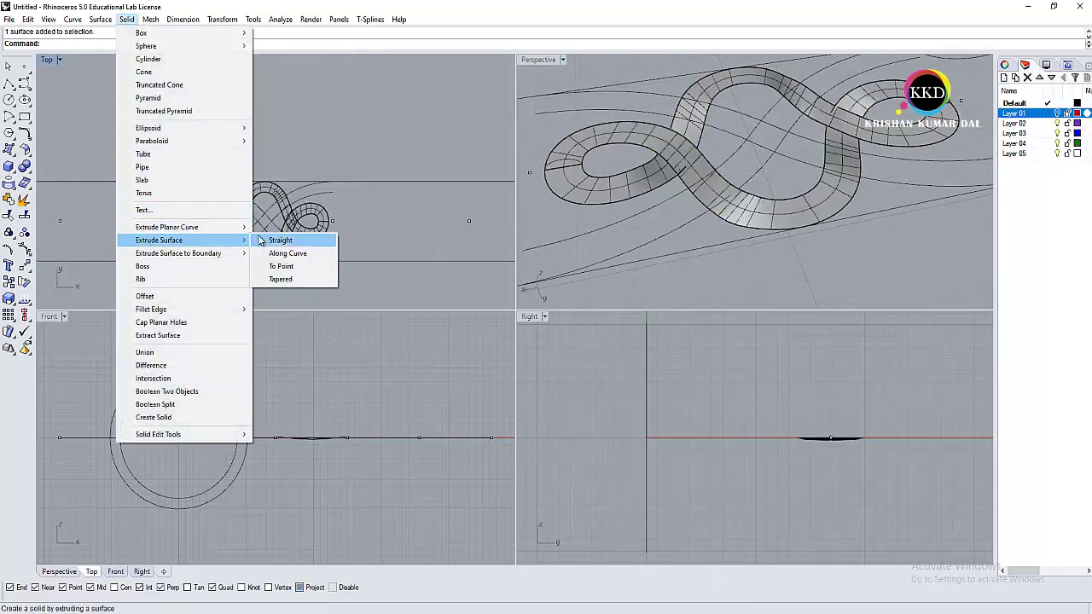
Step: Extrude both knot surfaces straight down to a shorter height
left_click(260, 241)
left_click(251, 269)
left_click(262, 147)
key("Return")
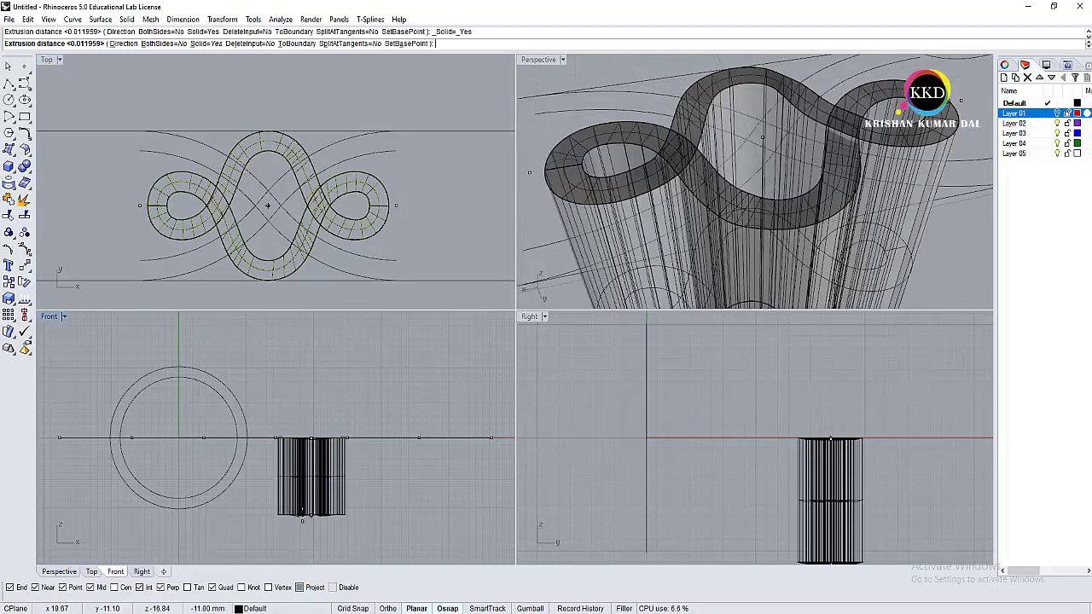
left_click(302, 482)
right_click_drag(751, 205, 654, 100)
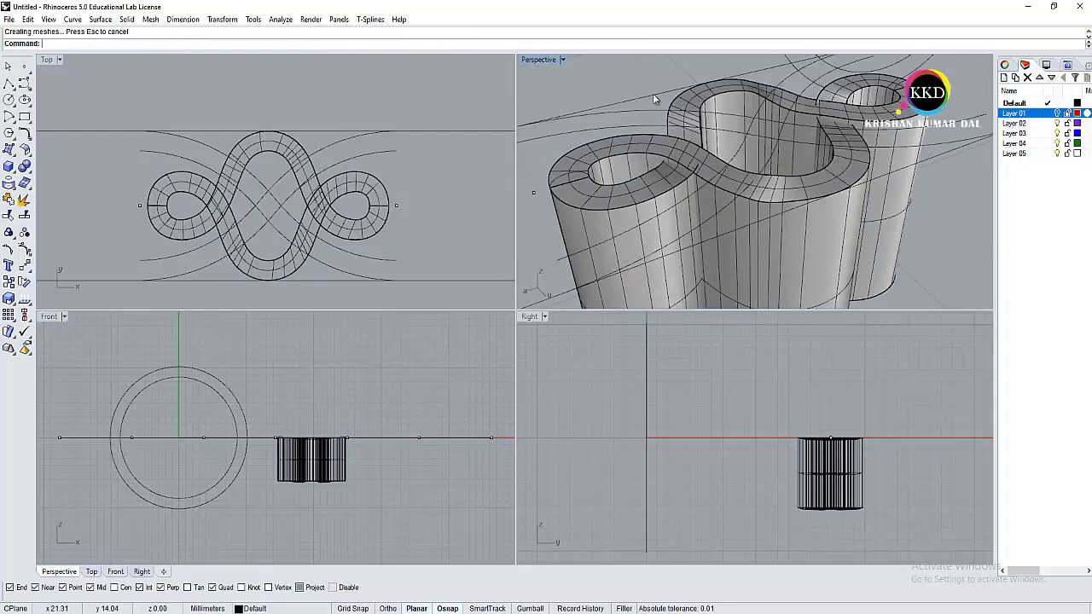
Step: Extract the top faces of the extruded knot solids in a maximized Perspective view
double_click(539, 61)
left_click(126, 18)
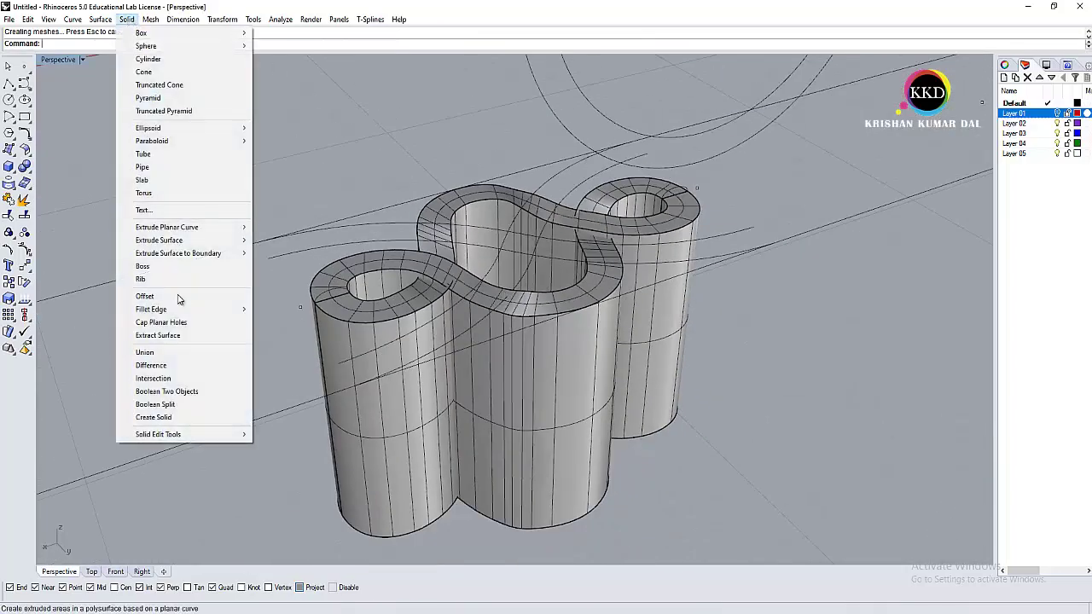
left_click(174, 334)
scroll(400, 303, "up", 3)
left_click(406, 304)
key("Return")
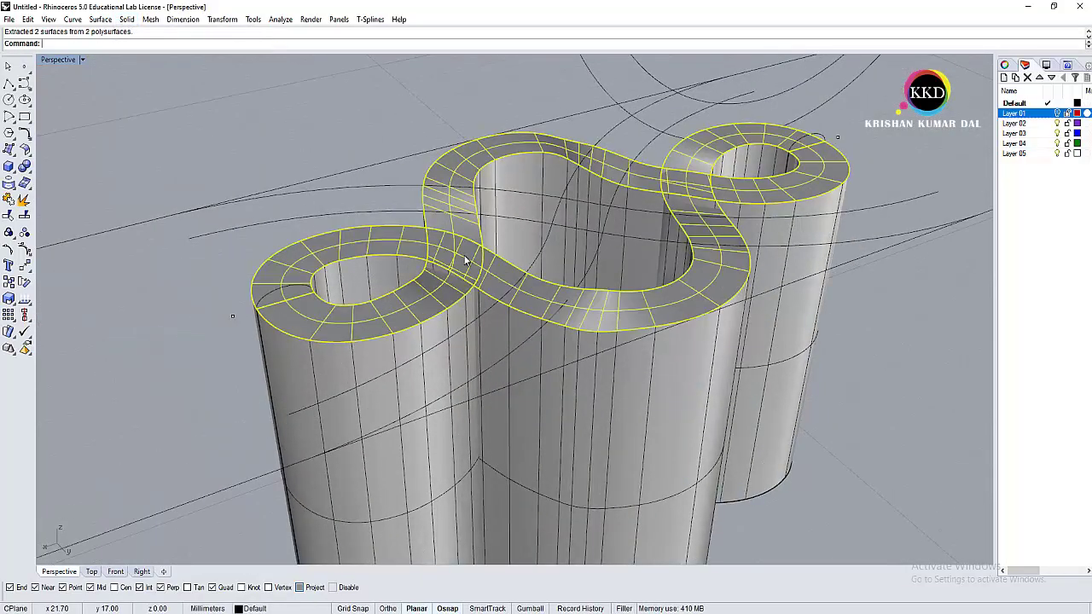
key("Escape")
Step: Delete the two extracted top faces, leaving open walls
left_click(379, 272)
left_click(491, 288)
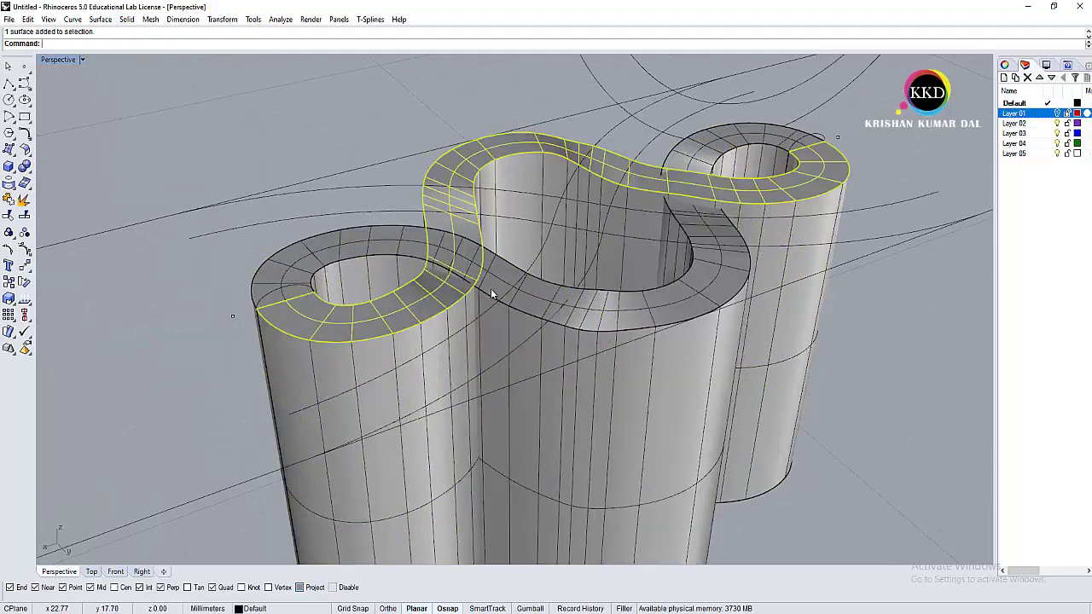
left_click(529, 278, "shift")
key("Delete")
Step: Start Sweep2 with one strand's outer and inner top edges as rails and the arc profile
type("weep2")
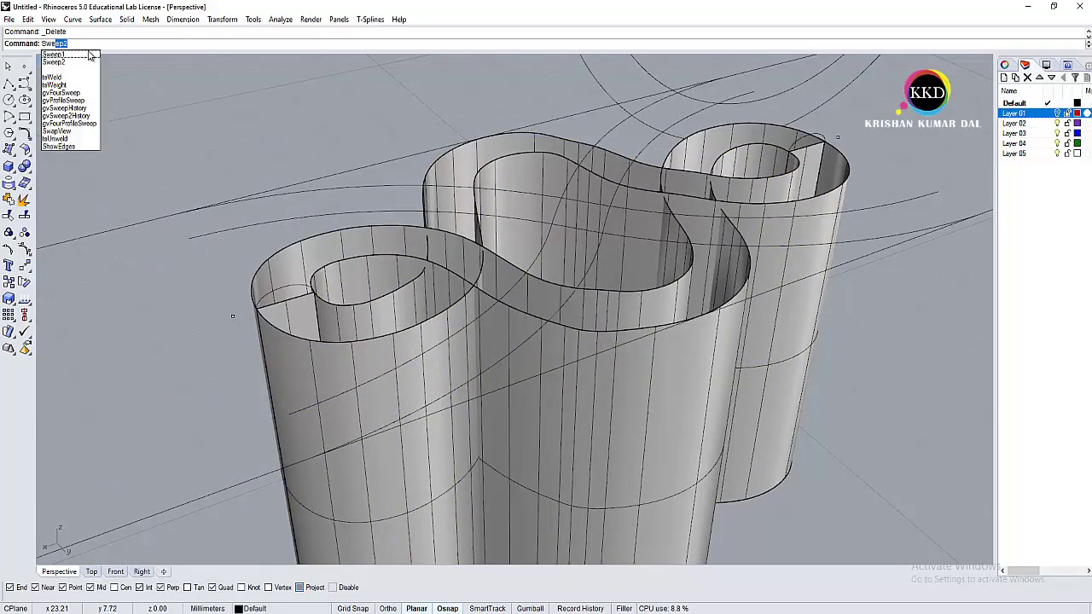
key("Return")
left_click(288, 331)
left_click(334, 305)
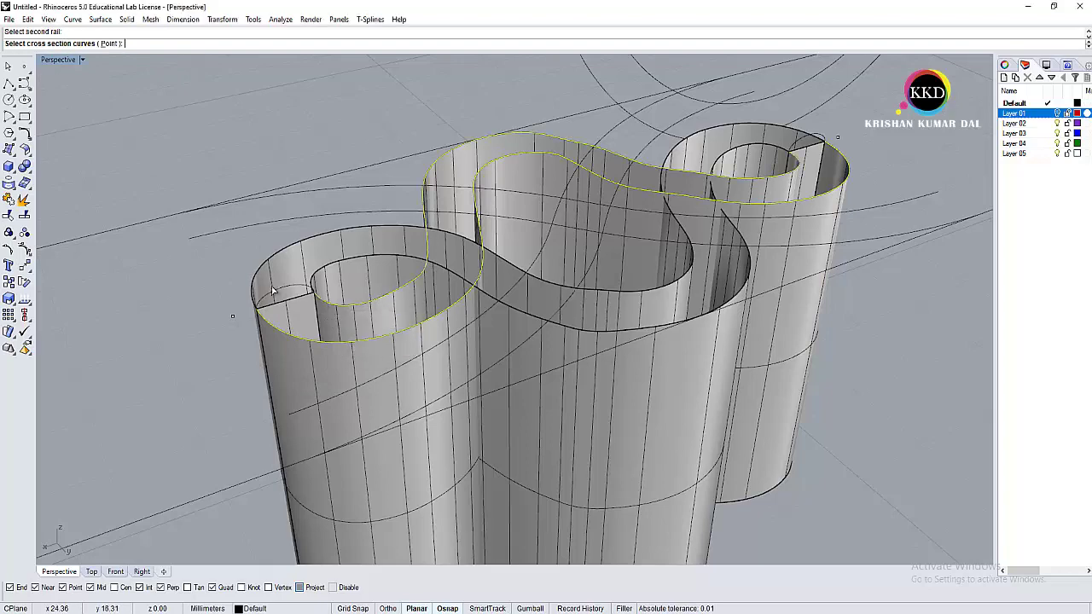
key("Return")
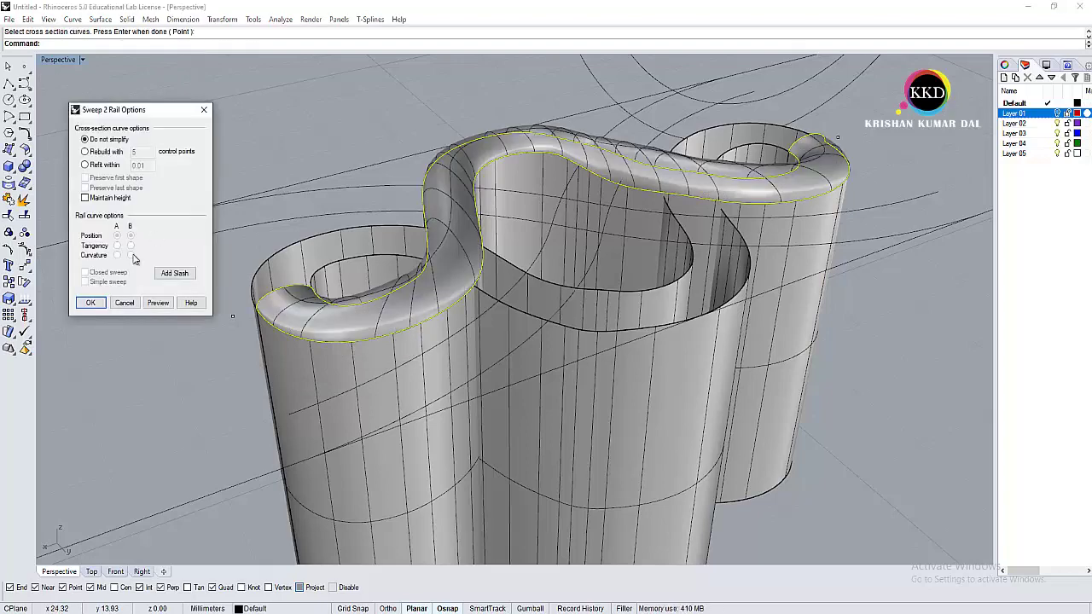
Step: Add two alignment slashes across the rails, including one on the right loop
left_click(174, 273)
right_click_drag(463, 214, 383, 312)
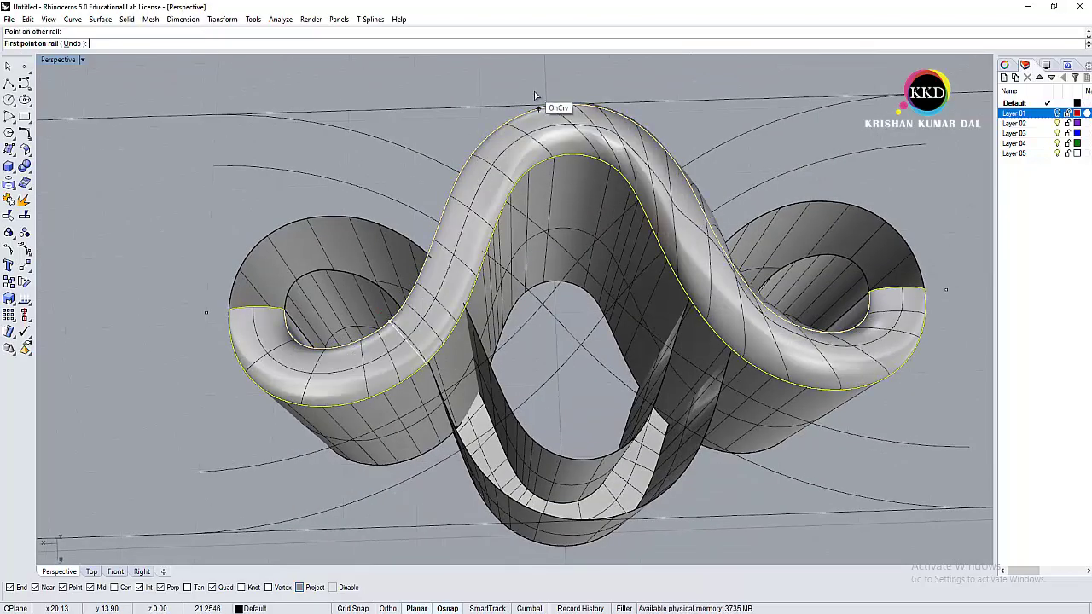
left_click(546, 182)
left_click(654, 245)
left_click(707, 234)
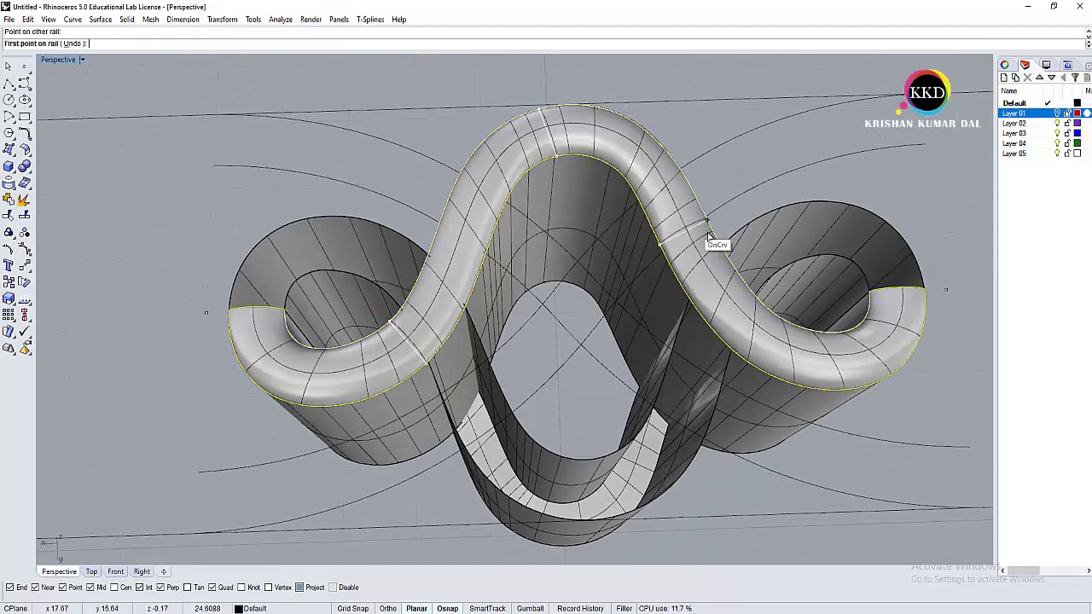
left_click(833, 332)
left_click(825, 389)
key("Return")
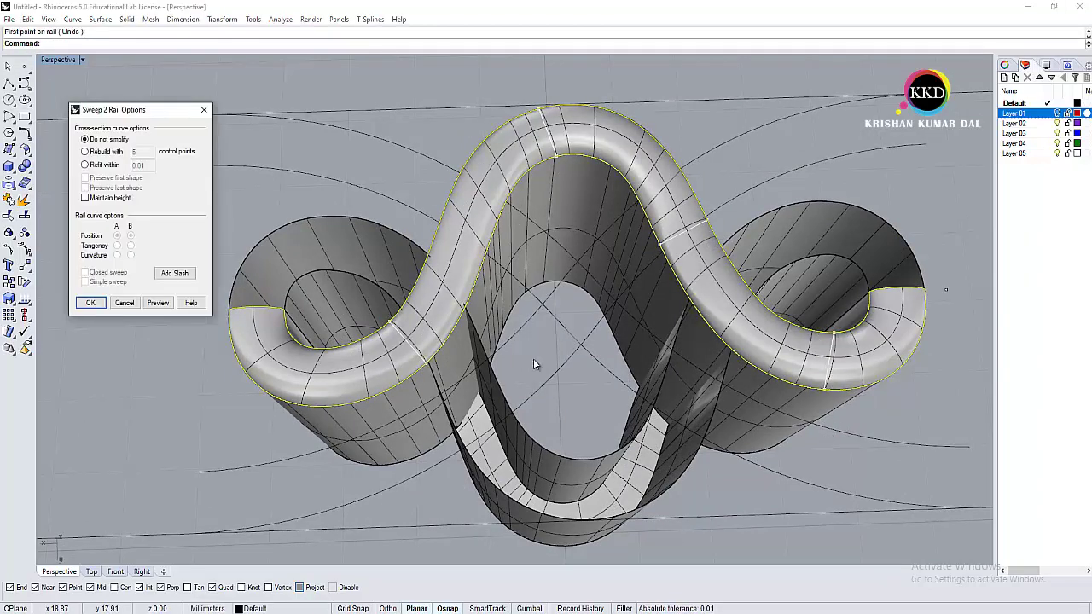
Step: Create the rounded sweep rim and cap its open ends
left_click(90, 303)
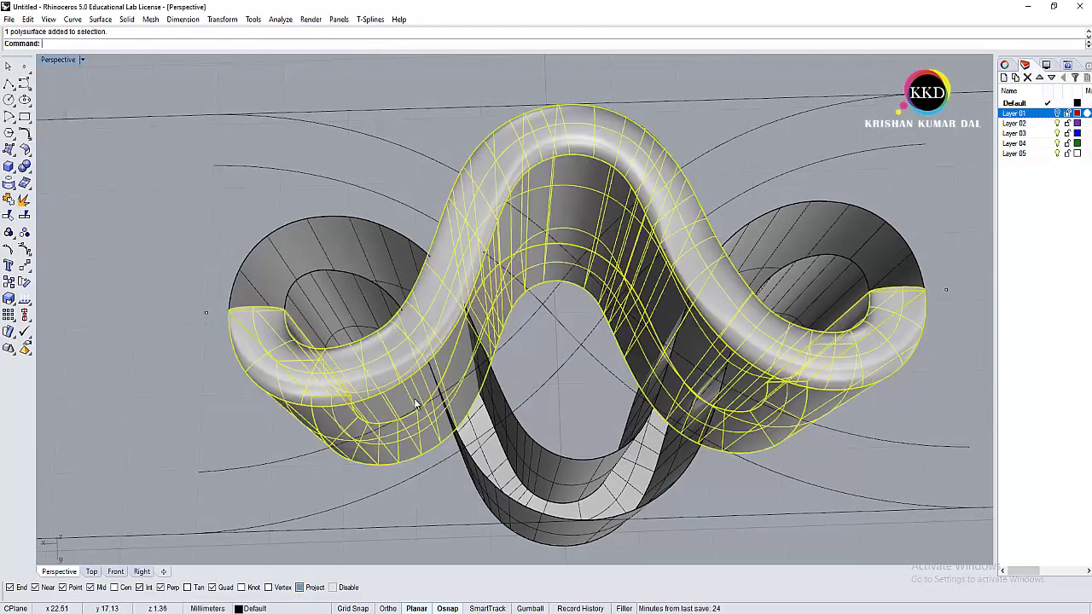
right_click_drag(316, 431, 383, 478)
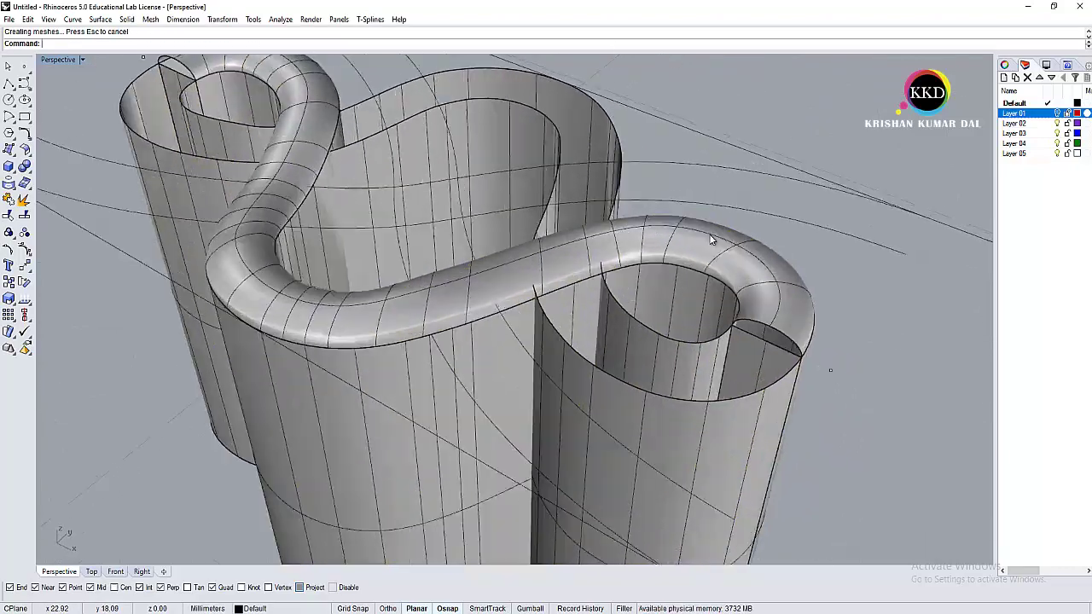
scroll(795, 369, "up", 3)
right_click_drag(794, 368, 808, 357)
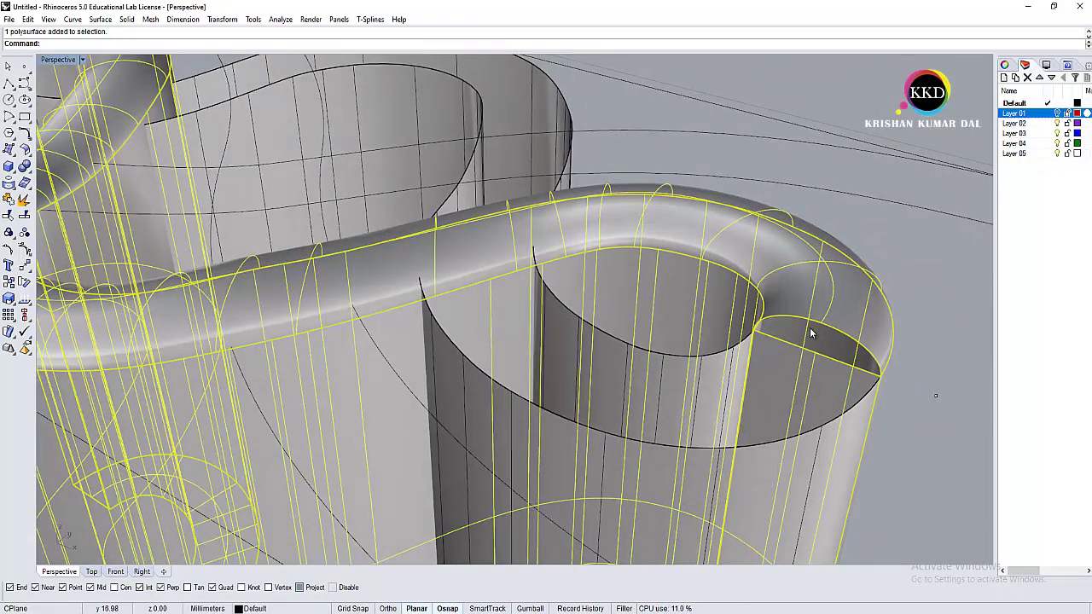
type("CAp")
key("Return")
scroll(676, 127, "down", 5)
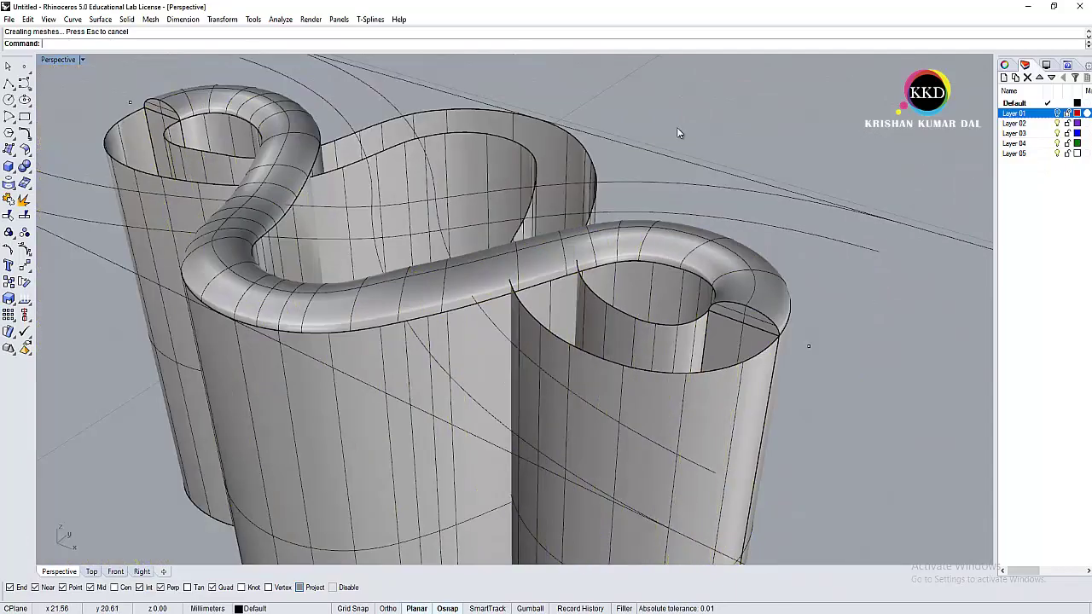
right_click(677, 127)
Step: Rerun Sweep2 on the other strand's top edges with the rounded profile
left_click(681, 162)
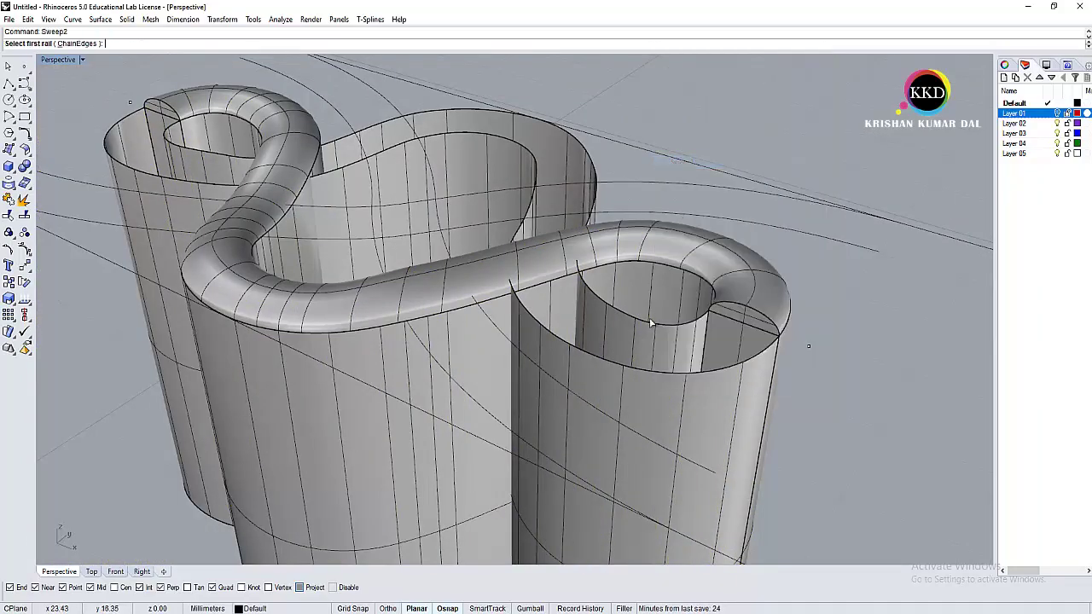
left_click(654, 323)
left_click(703, 335)
left_click(682, 399)
scroll(432, 312, "down", 5)
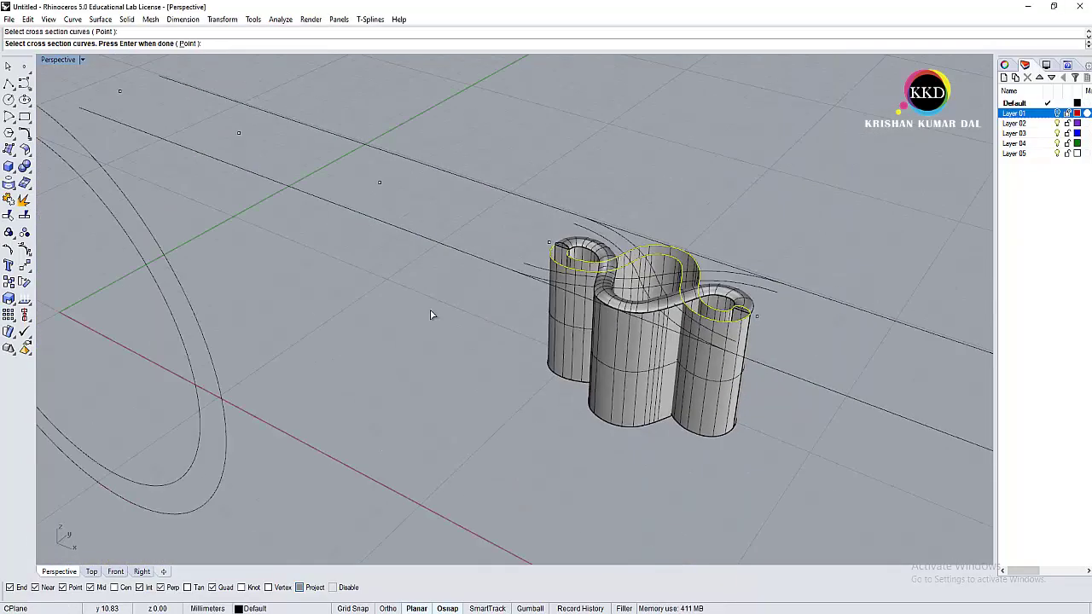
scroll(431, 312, "up", 1)
scroll(563, 233, "up", 4)
left_click(564, 233)
key("Return")
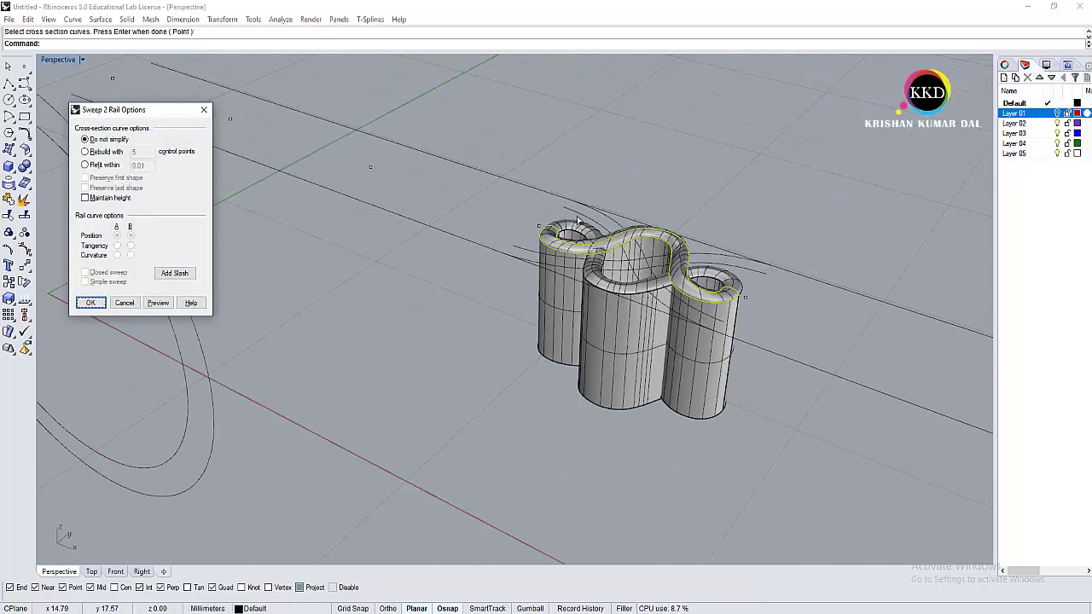
Step: Add one alignment slash between the two rails
left_click(157, 273)
scroll(609, 264, "up", 4)
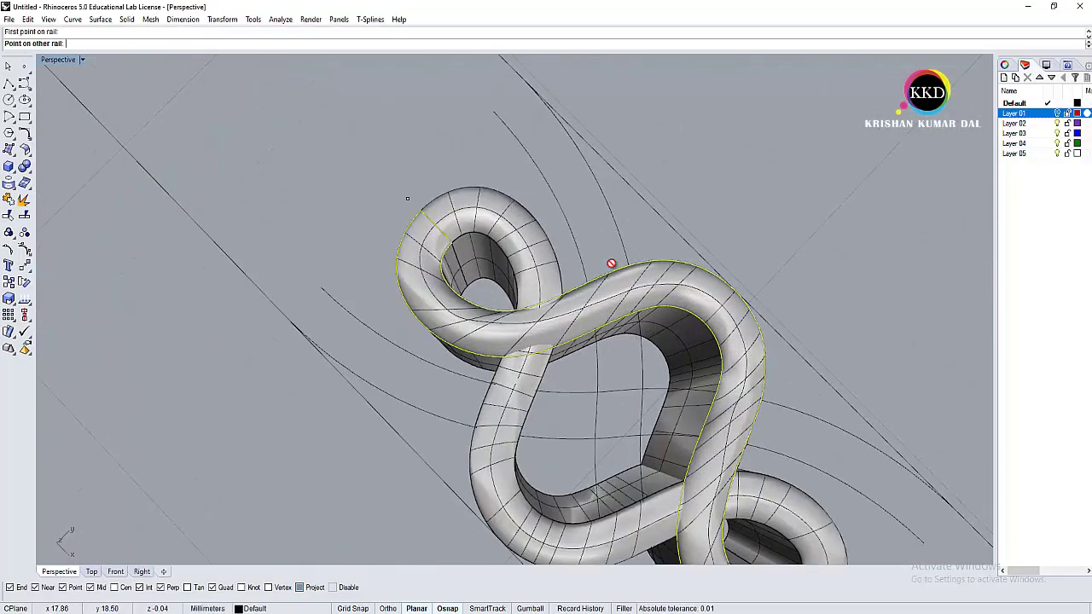
scroll(623, 302, "up", 1)
left_click(743, 458)
scroll(742, 458, "down", 2)
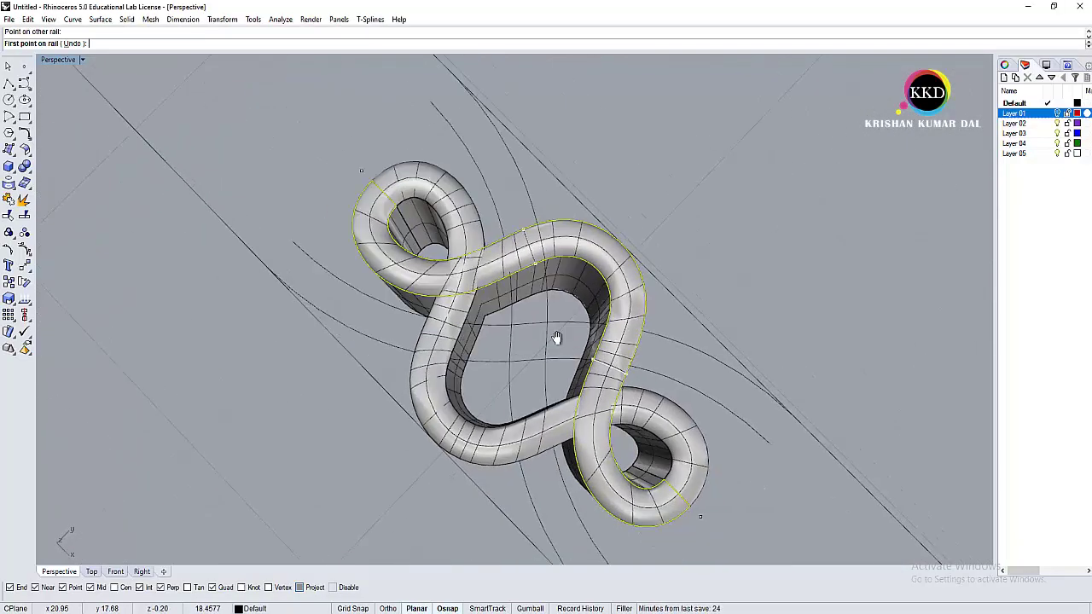
scroll(560, 336, "up", 4)
left_click(580, 510)
scroll(597, 508, "down", 3)
right_click_drag(609, 507, 633, 361)
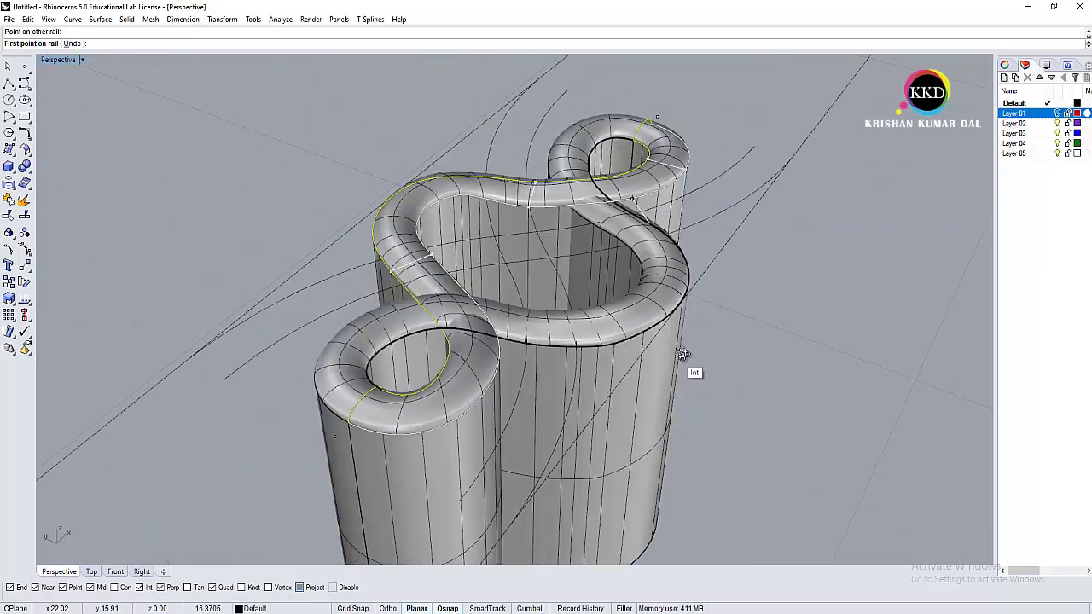
key("Return")
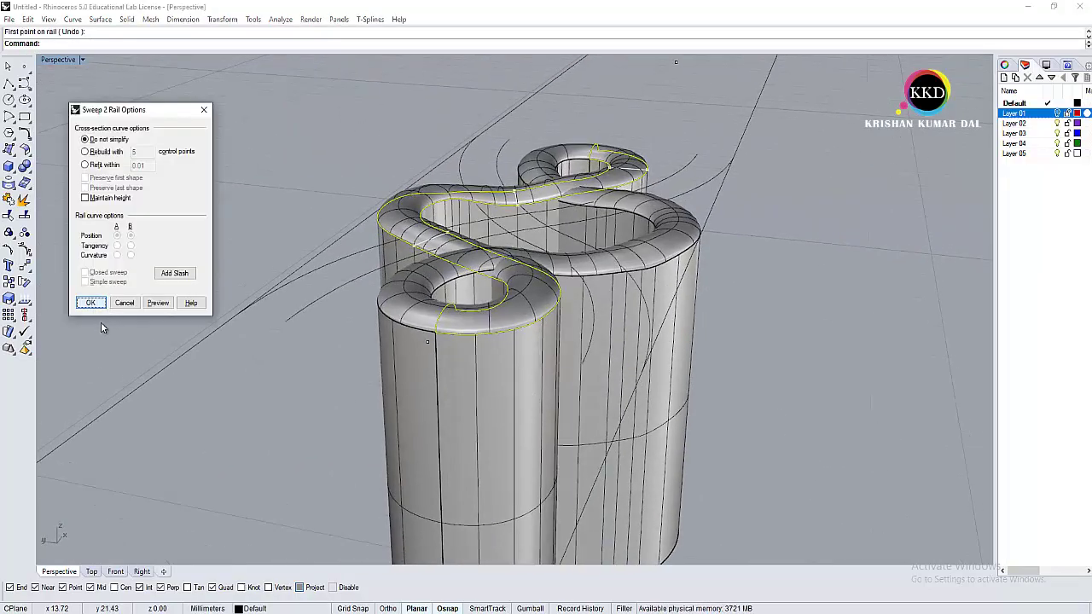
Step: Preview with Maintain height and accept the second rounded sweep rim
left_click(157, 304)
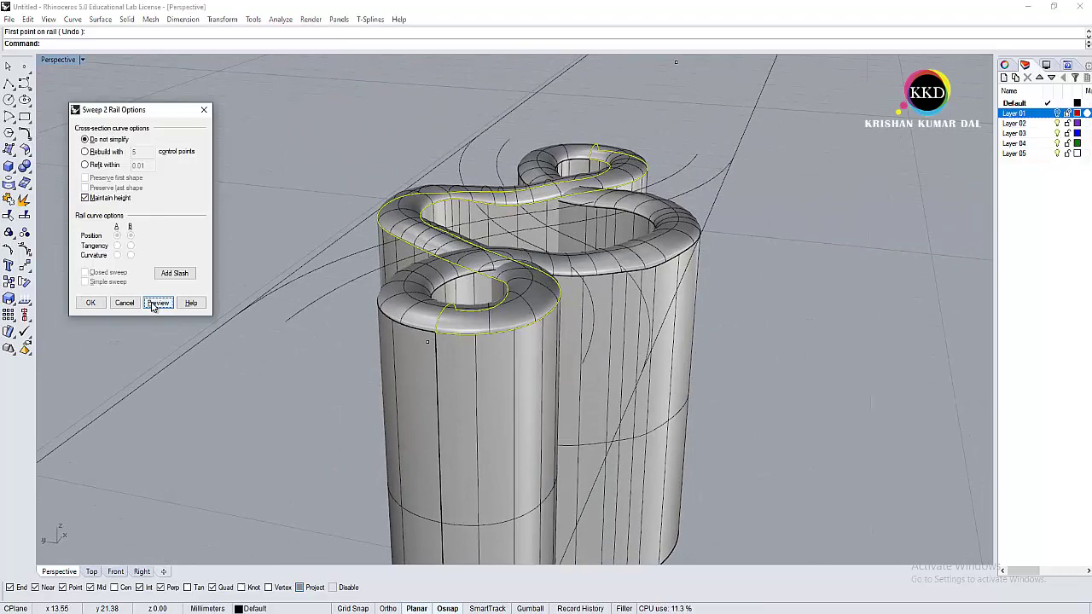
left_click(90, 301)
scroll(512, 342, "down", 3)
mouse_move(597, 341)
right_mouse_down()
mouse_move(833, 157)
mouse_move(566, 265)
right_mouse_up()
scroll(567, 265, "up", 3)
Step: Select the new swept polysurface, cancel an unfinished command, and orbit around the knot
left_click(605, 319)
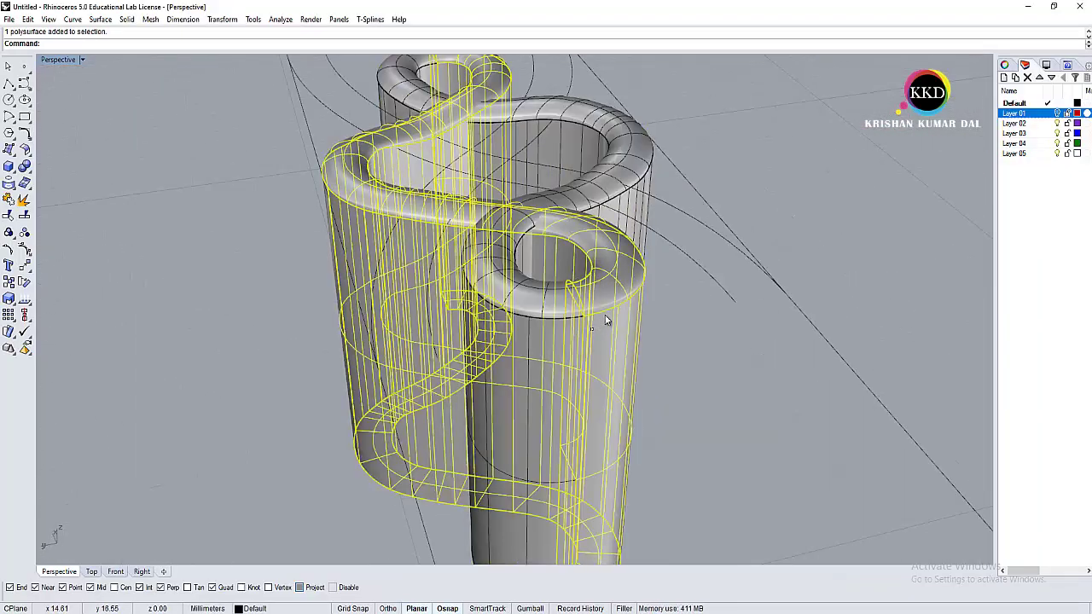
key("Escape")
left_click(620, 341)
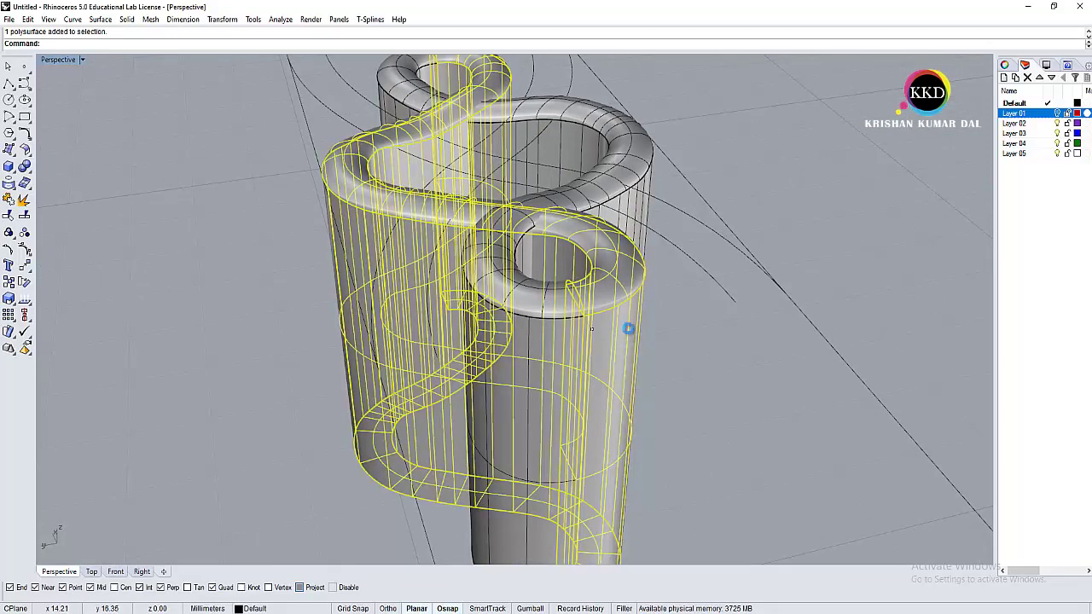
type("CSa")
key("BackSpace")
key("BackSpace")
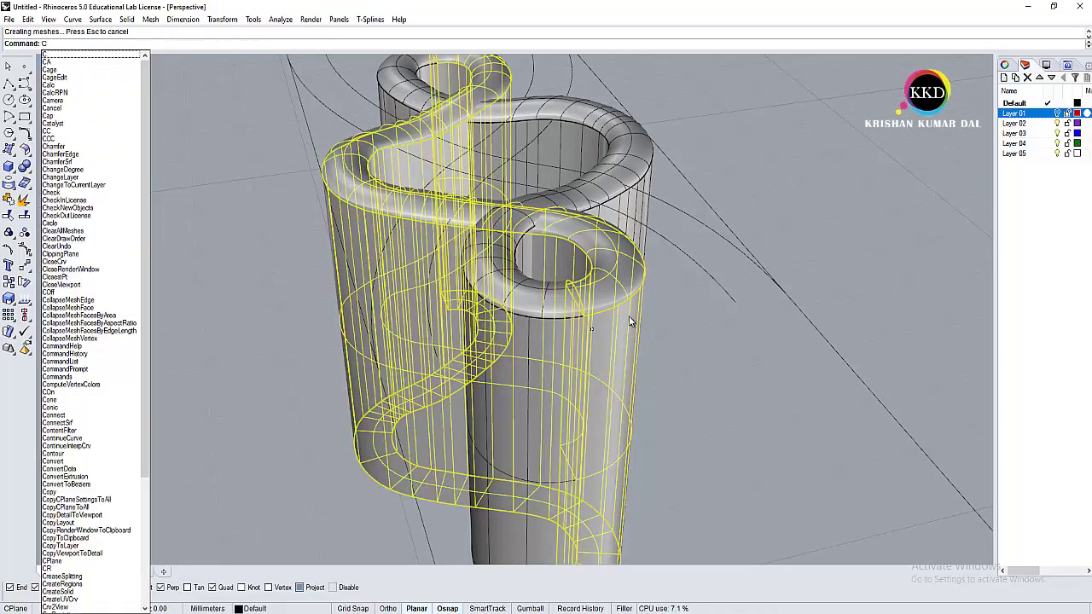
key("Escape")
key("Escape")
scroll(634, 308, "down", 3)
mouse_move(634, 308)
right_mouse_down()
mouse_move(577, 388)
mouse_move(564, 224)
mouse_move(559, 239)
right_mouse_up()
scroll(577, 387, "up", 3)
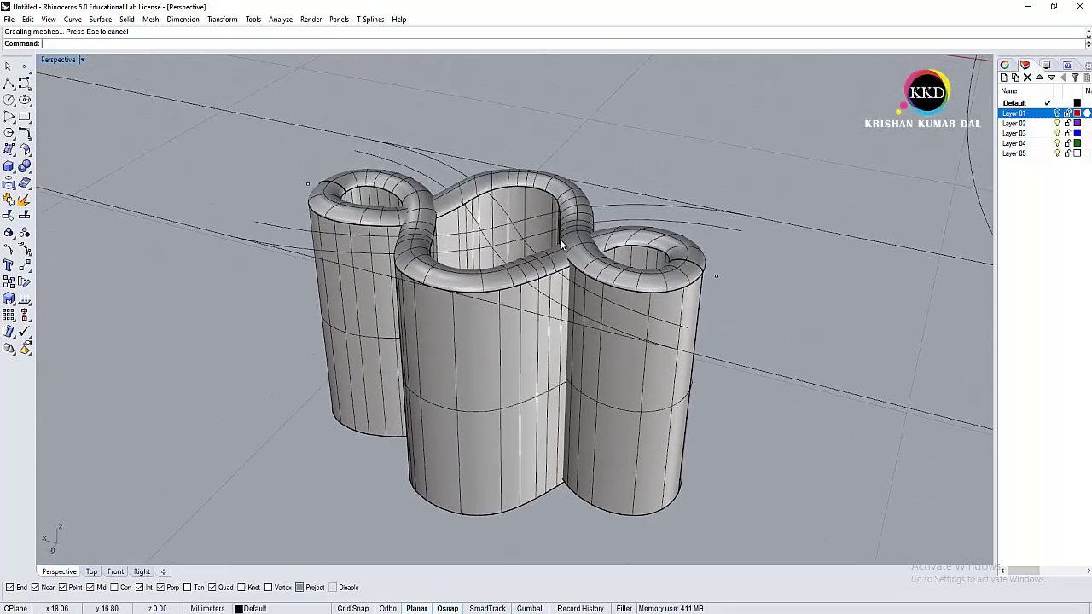
key("ctrl+x")
Step: Start a line and place an arc end point on the knot's tube top
type("line")
key("Return")
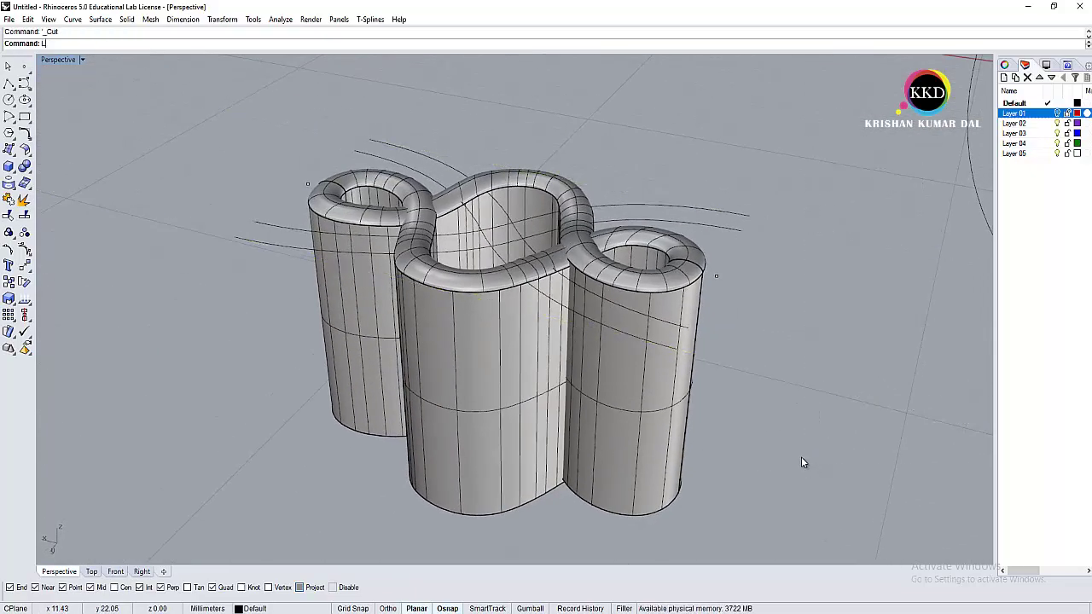
scroll(774, 244, "up", 2)
scroll(733, 230, "up", 2)
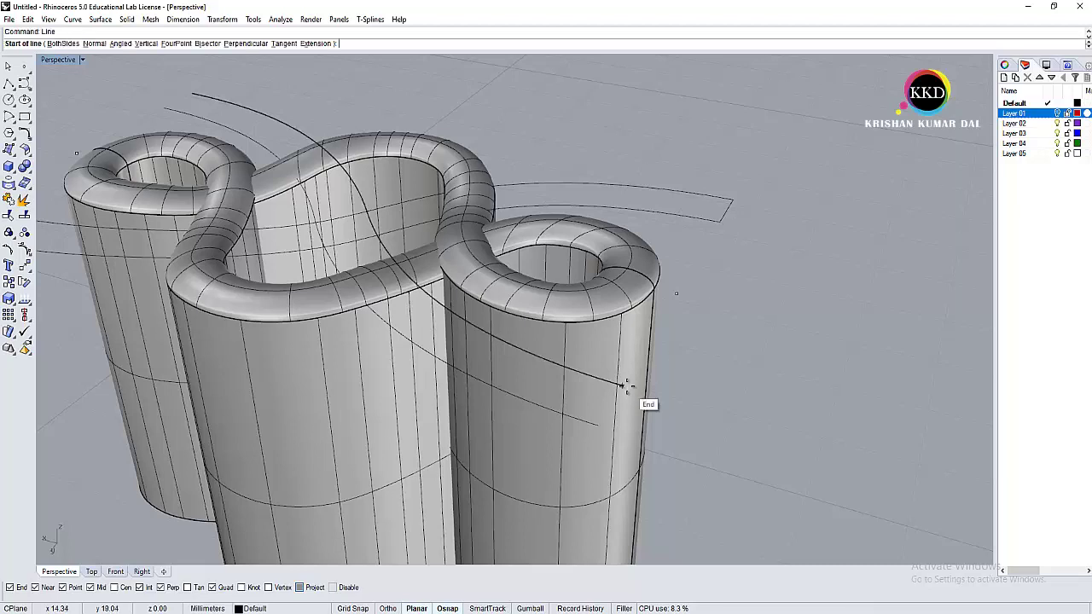
scroll(605, 427, "down", 5)
right_click_drag(766, 342, 751, 358)
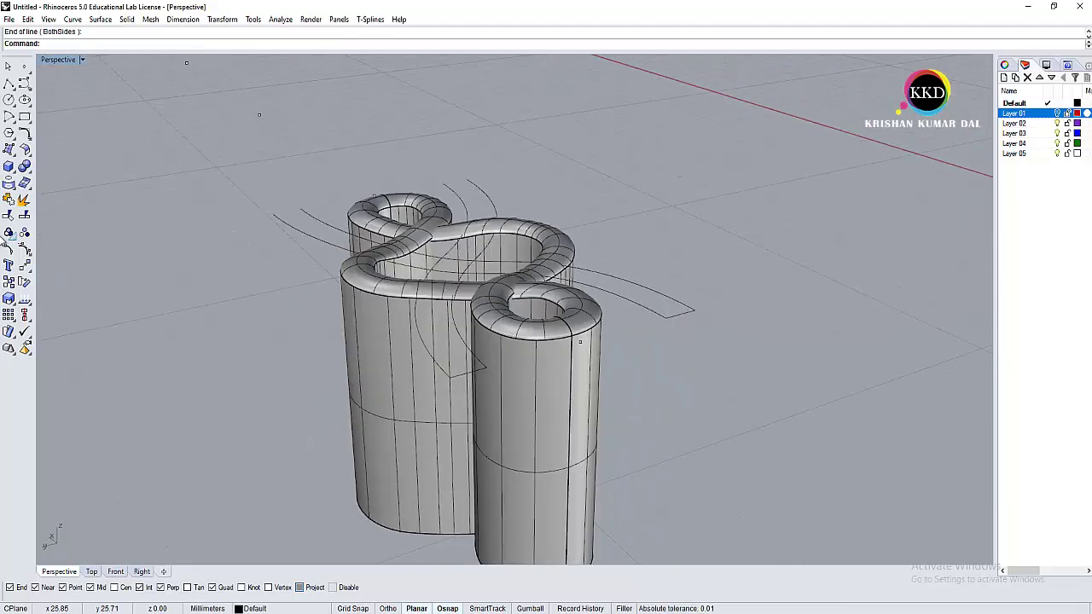
left_click(10, 117)
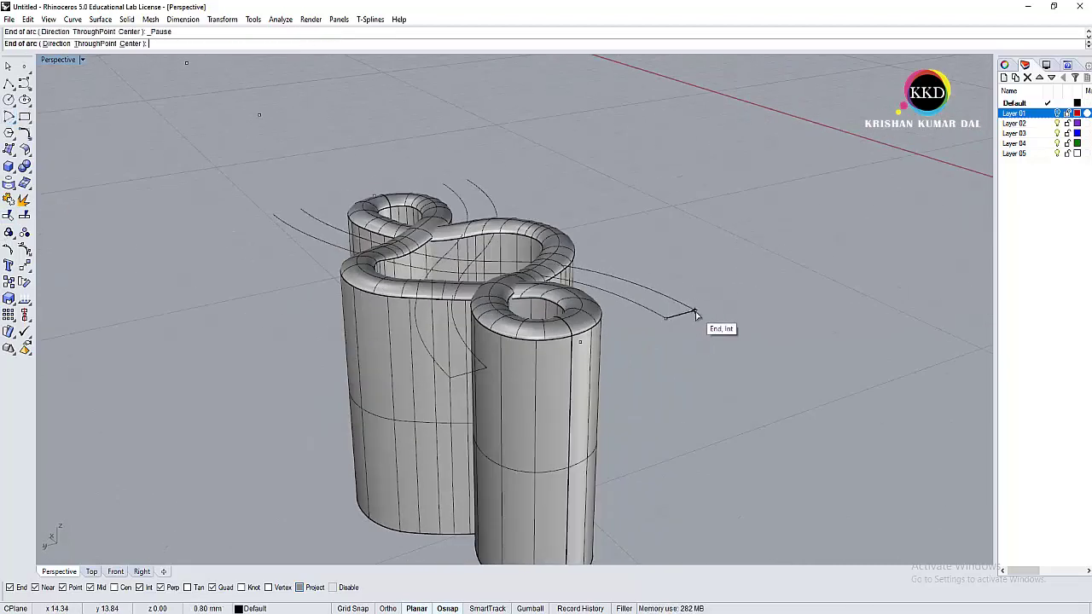
left_click(695, 316)
Step: In the four-view layout, draw an arc starting at the edge midpoint
key("ctrl+m")
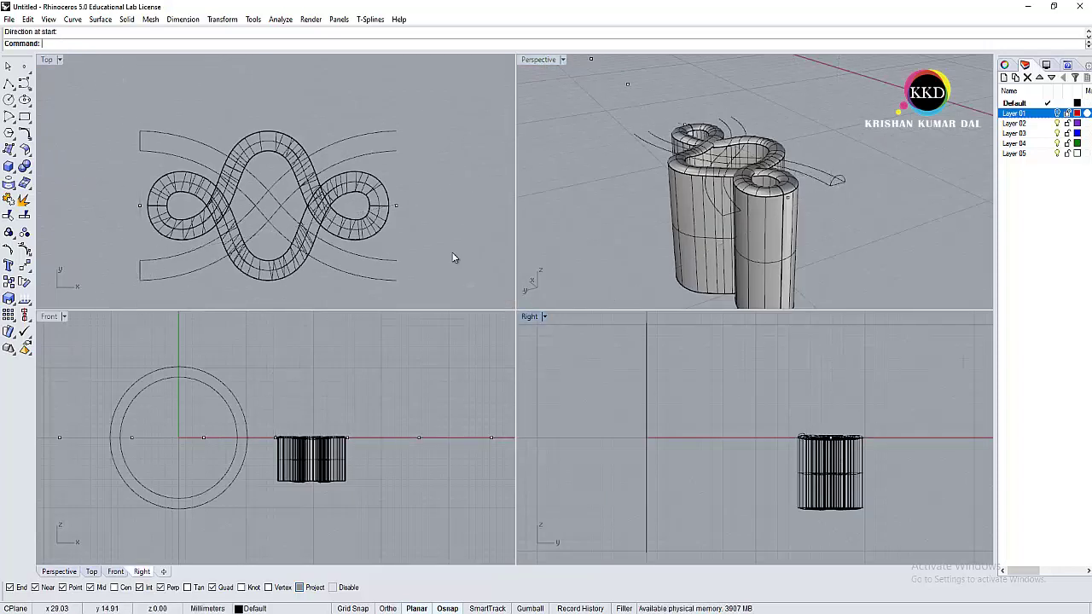
left_click(139, 137)
left_click(54, 42)
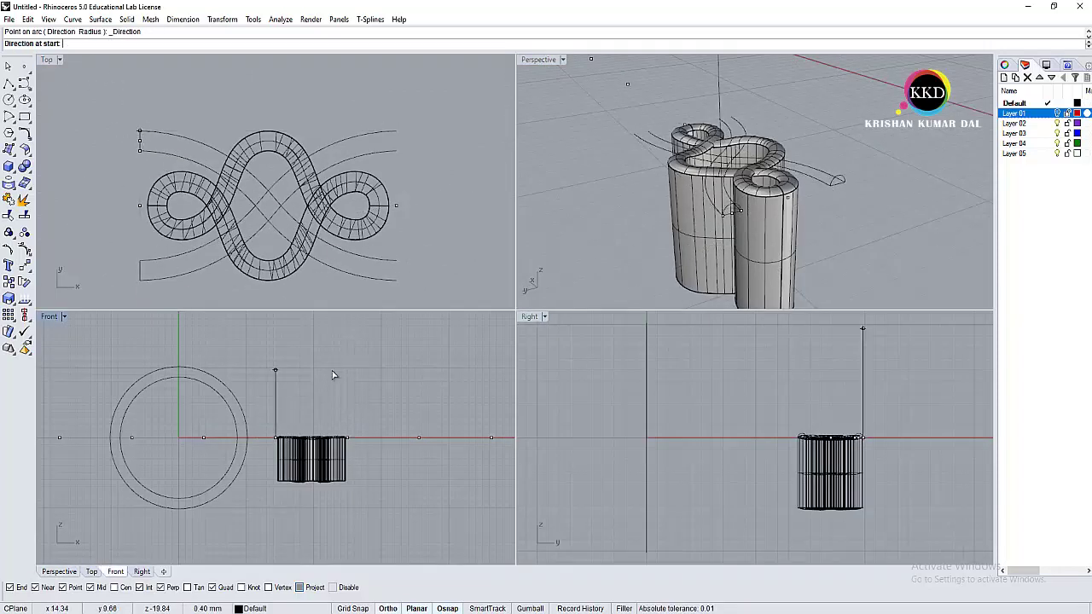
scroll(807, 429, "up", 10)
scroll(876, 427, "down", 5)
left_click(808, 445)
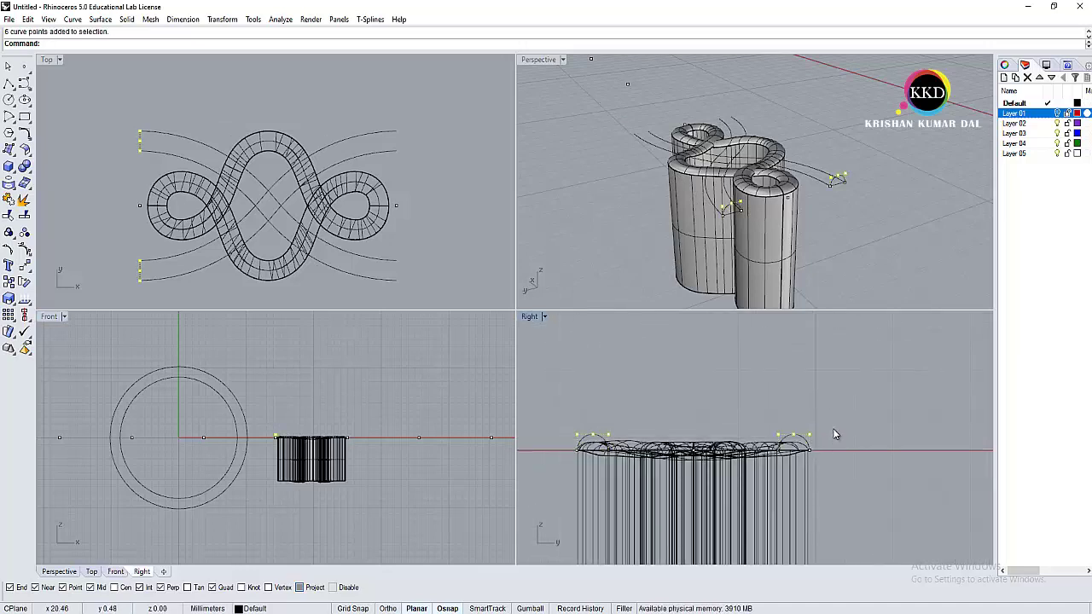
Step: Move the selected curve points down level with the wall tops and view across the knot
scroll(835, 434, "up", 2)
type("m")
key("Return")
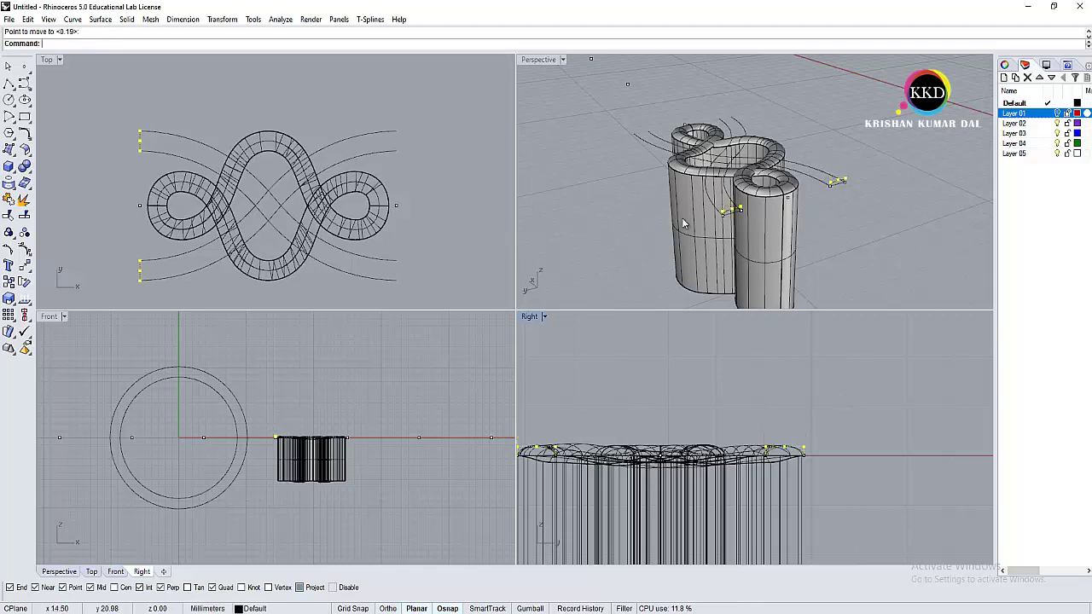
double_click(538, 61)
mouse_move(536, 61)
right_mouse_down()
mouse_move(597, 138)
mouse_move(709, 156)
right_mouse_up()
Step: Sweep2 a first thin strip between the first pair of rail curves with one end section
type("ep2")
key("Return")
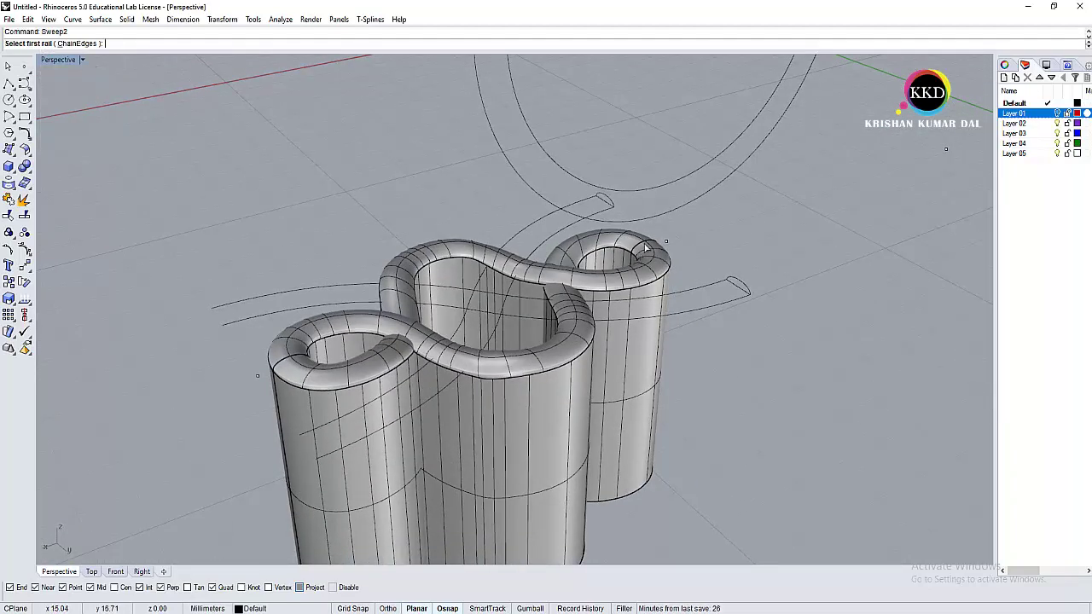
left_click(741, 296)
left_click(739, 287)
left_click(739, 287)
key("Return")
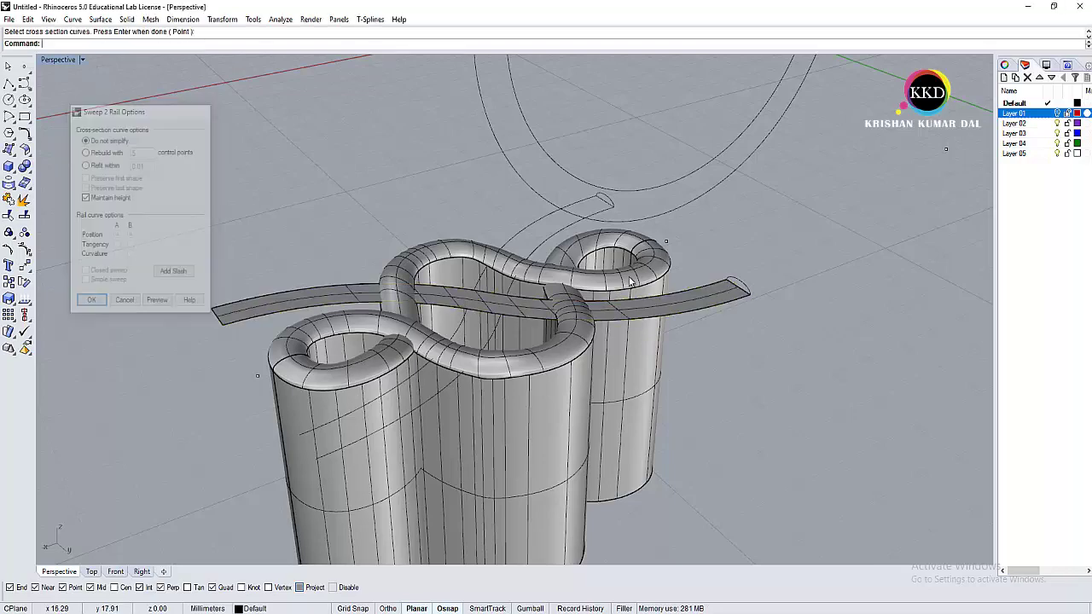
key("Return")
mouse_move(738, 287)
right_mouse_down()
mouse_move(715, 359)
mouse_move(739, 348)
right_mouse_up()
Step: Sweep the next strip along its rail pair, adding a slash across the rails
key("Return")
left_click(714, 359)
left_click(716, 382)
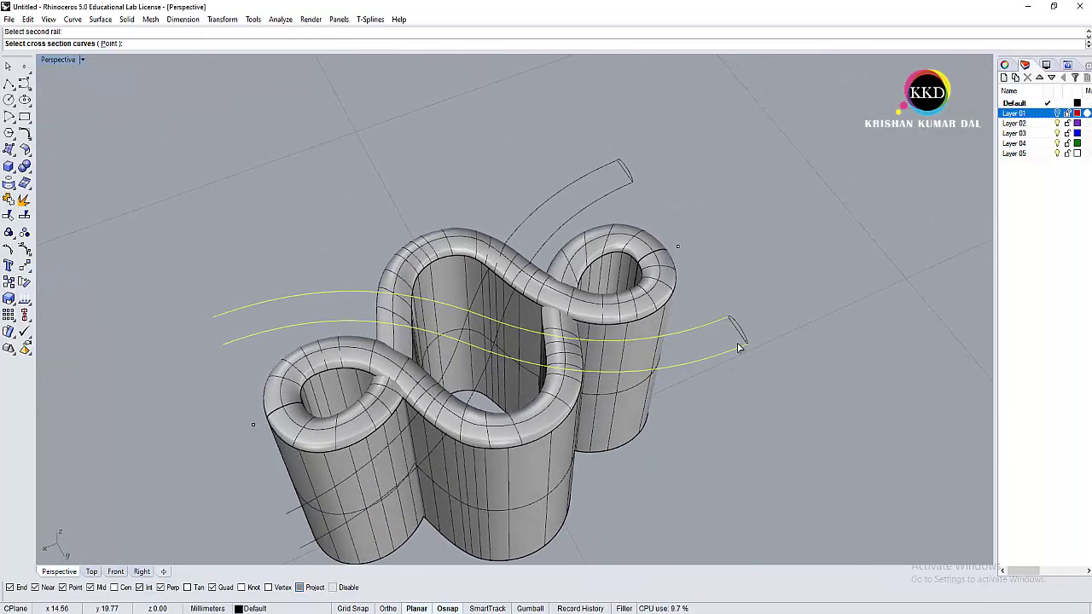
right_click_drag(236, 448, 204, 367)
key("Return")
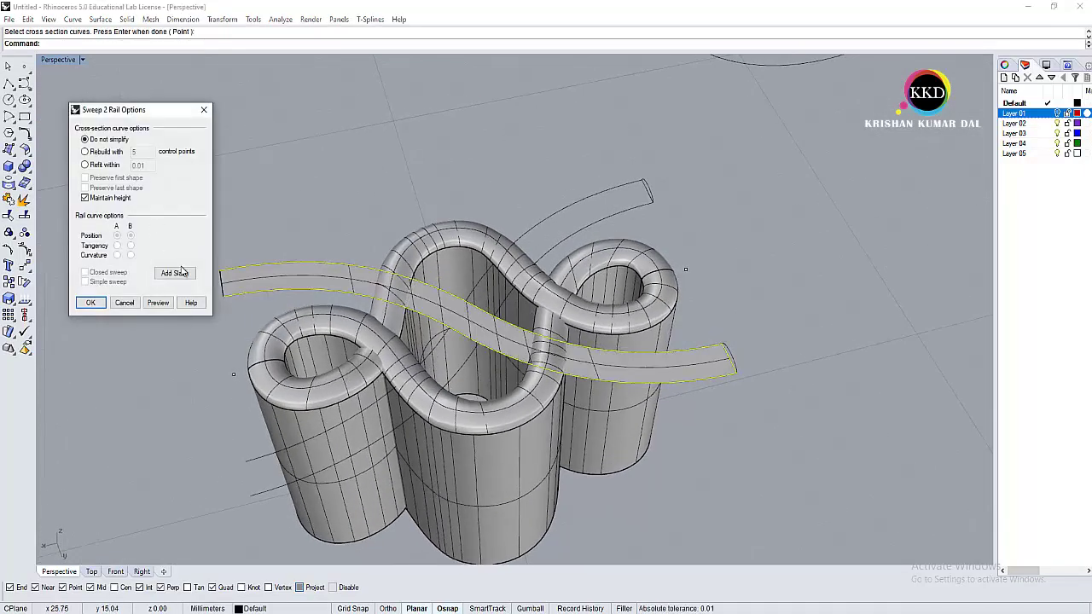
left_click(181, 271)
left_click(648, 352)
left_click(645, 381)
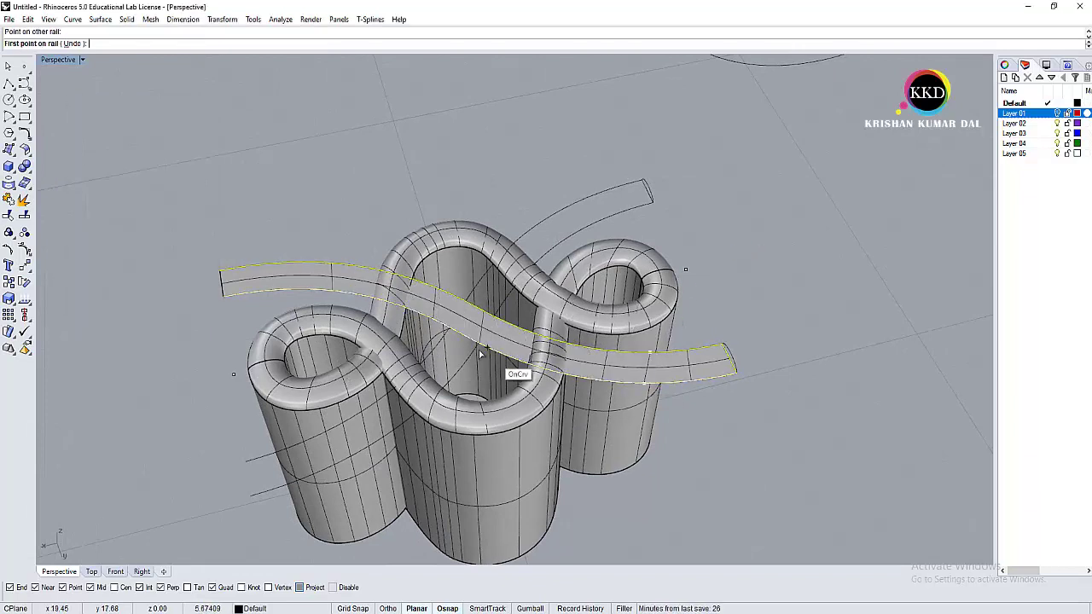
key("Return")
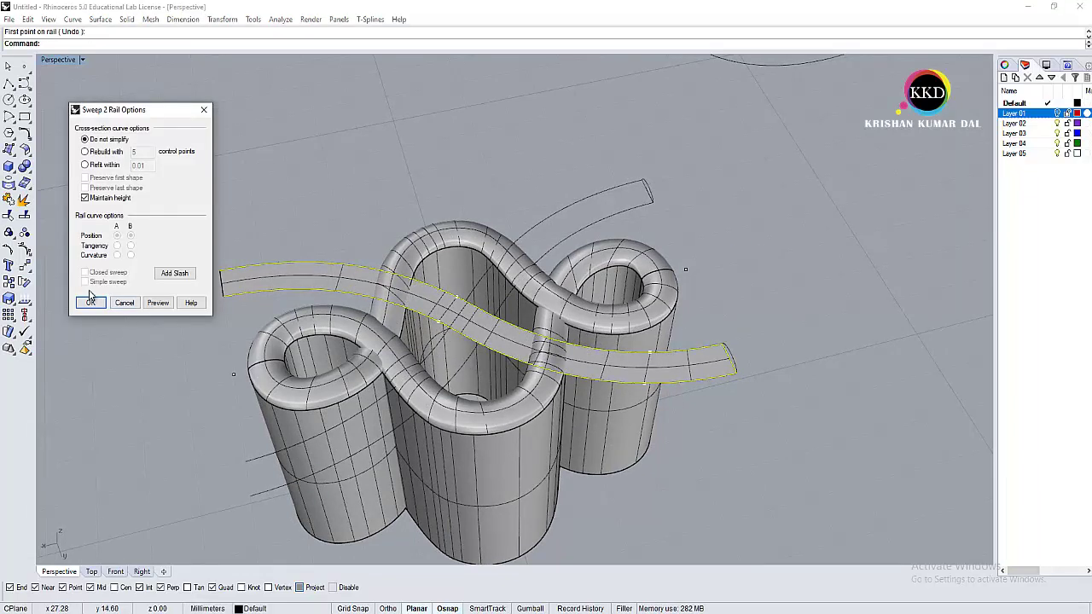
left_click(90, 303)
Step: Sweep the diagonal strip with two slashes across its rails, then select both ribbons
right_click_drag(599, 223, 554, 213)
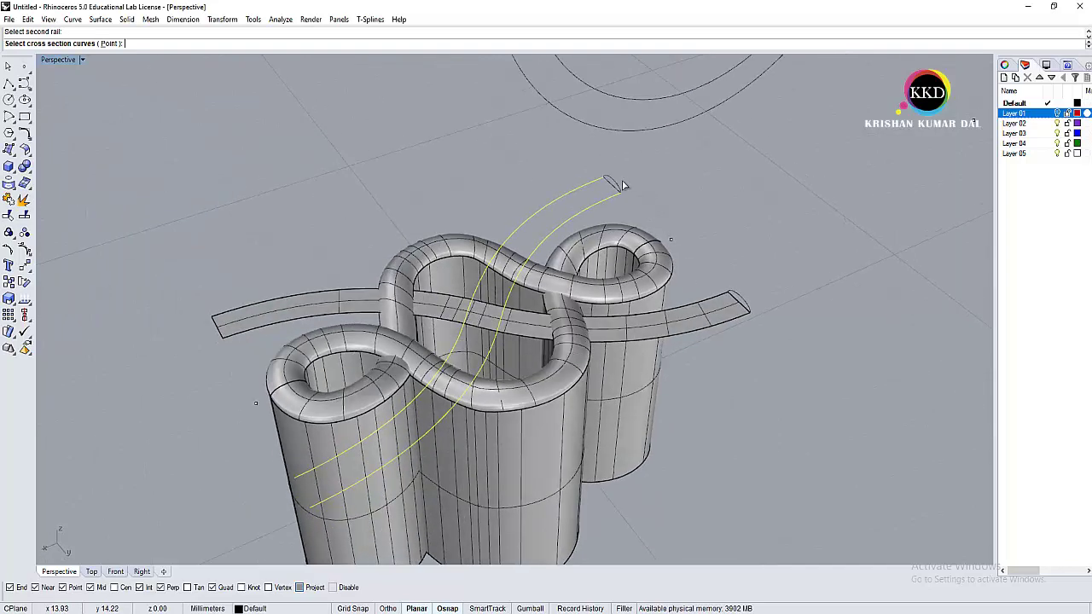
left_click(607, 186)
key("Return")
left_click(179, 274)
left_click(456, 249)
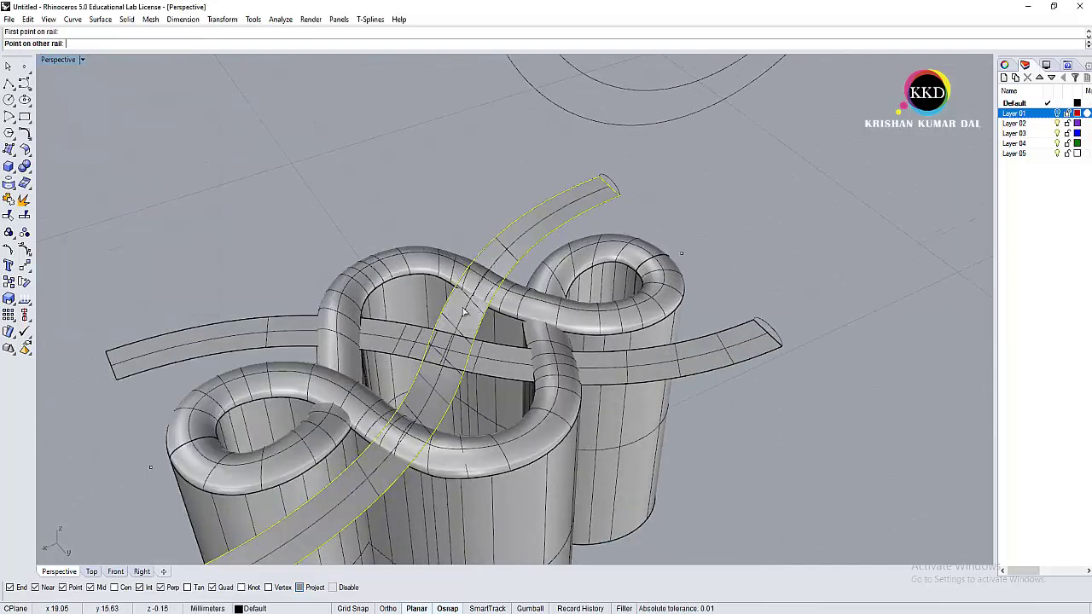
left_click(430, 381)
right_click_drag(430, 382, 363, 456)
left_click(360, 484)
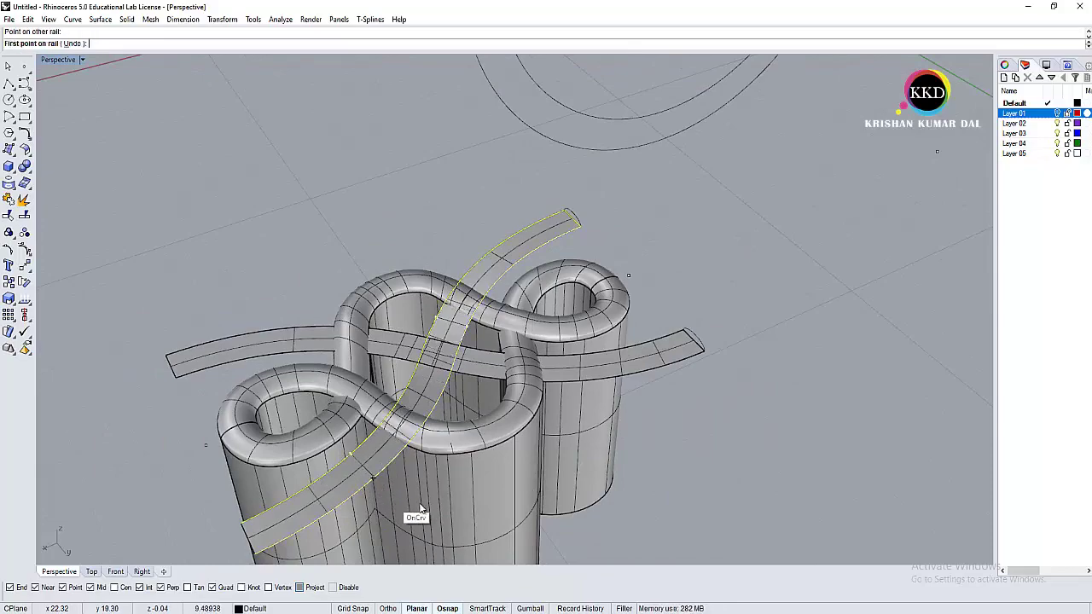
right_click(410, 516)
left_click(90, 302)
right_click_drag(120, 324, 573, 348)
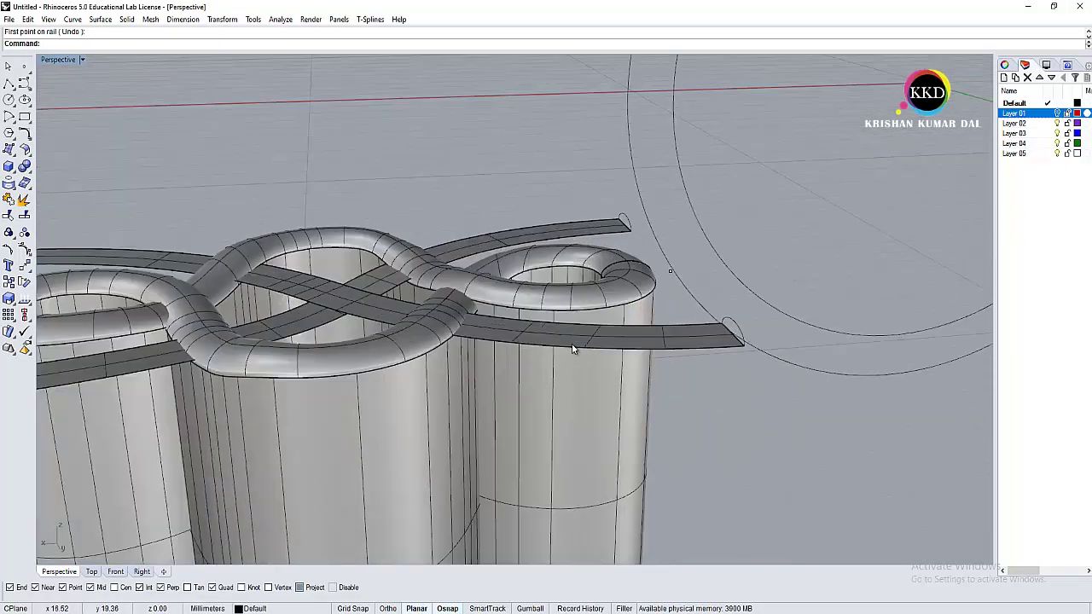
left_click(621, 349)
left_click(513, 228, "shift")
Step: Extrude both ribbons straight down to the knot's base and delete the original ribbons
left_click(126, 19)
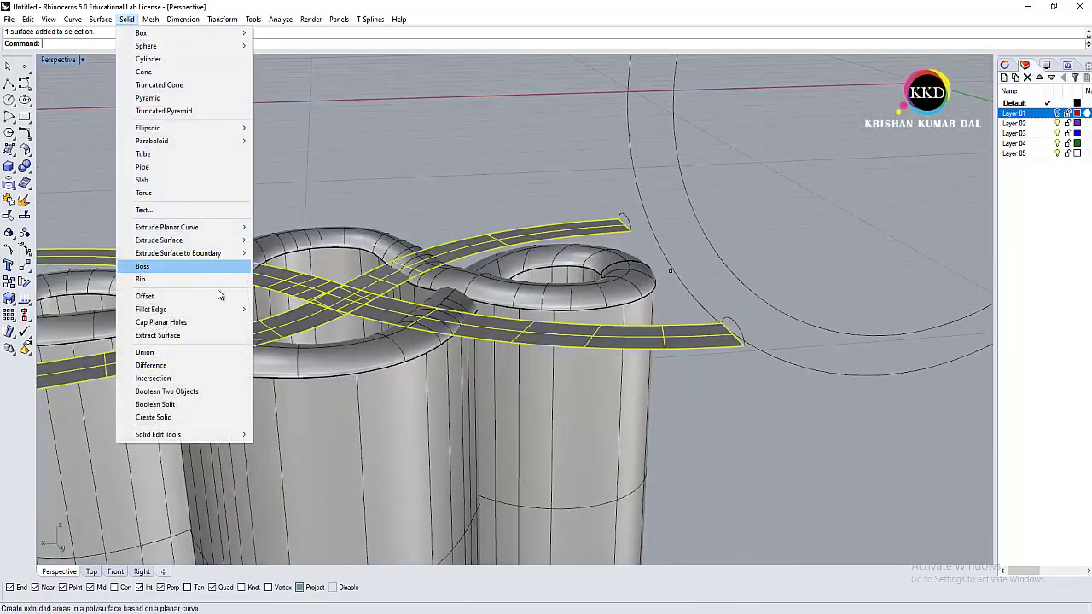
left_click(282, 240)
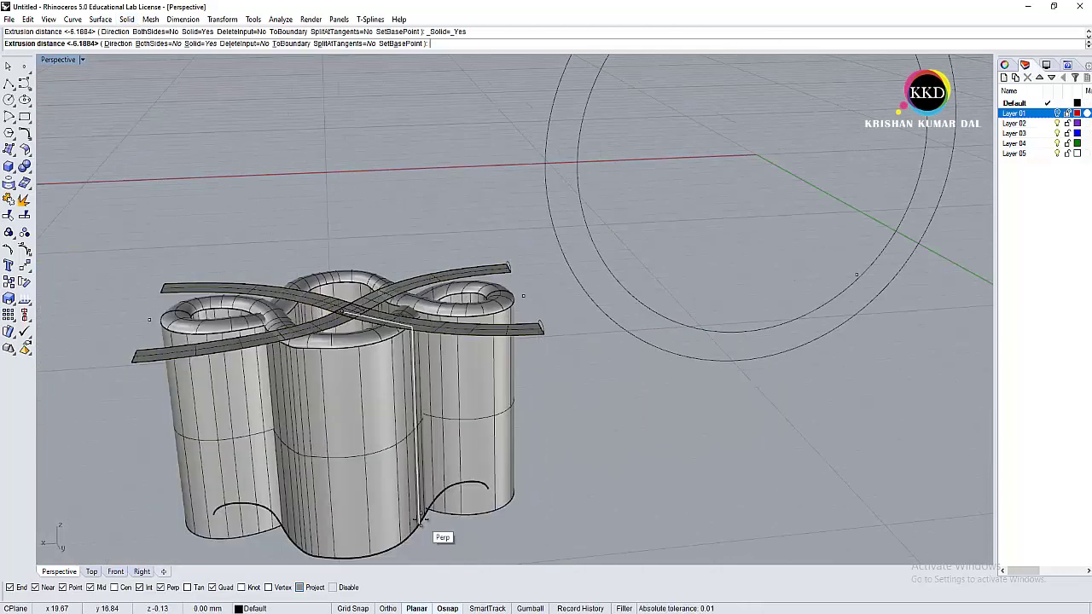
left_click(372, 548)
key("Delete")
Step: Extract the walls' three narrow end faces and delete them
left_click(126, 19)
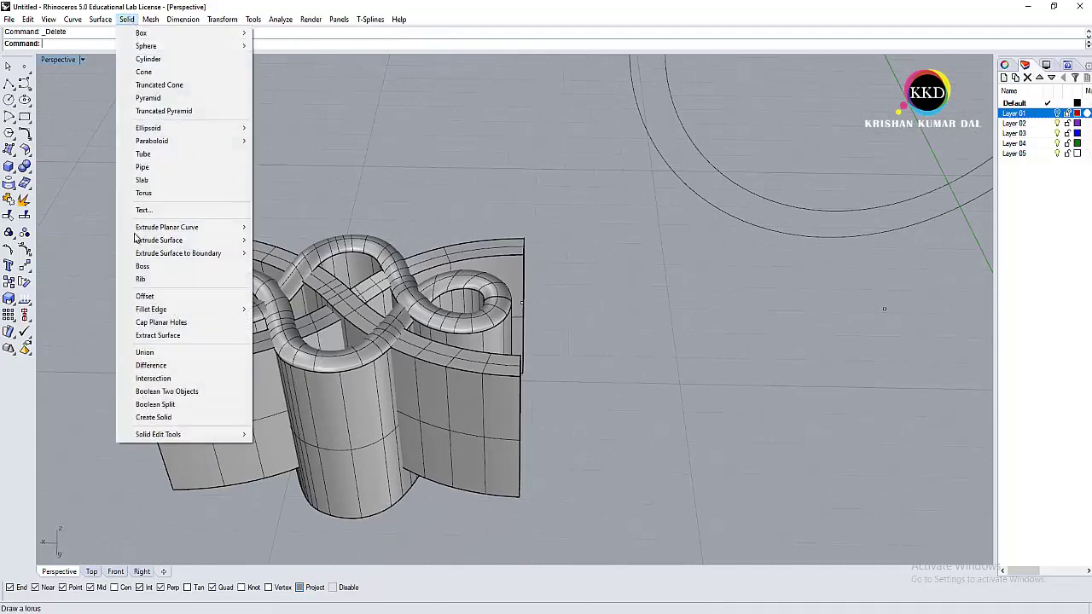
left_click(149, 336)
scroll(526, 260, "up", 3)
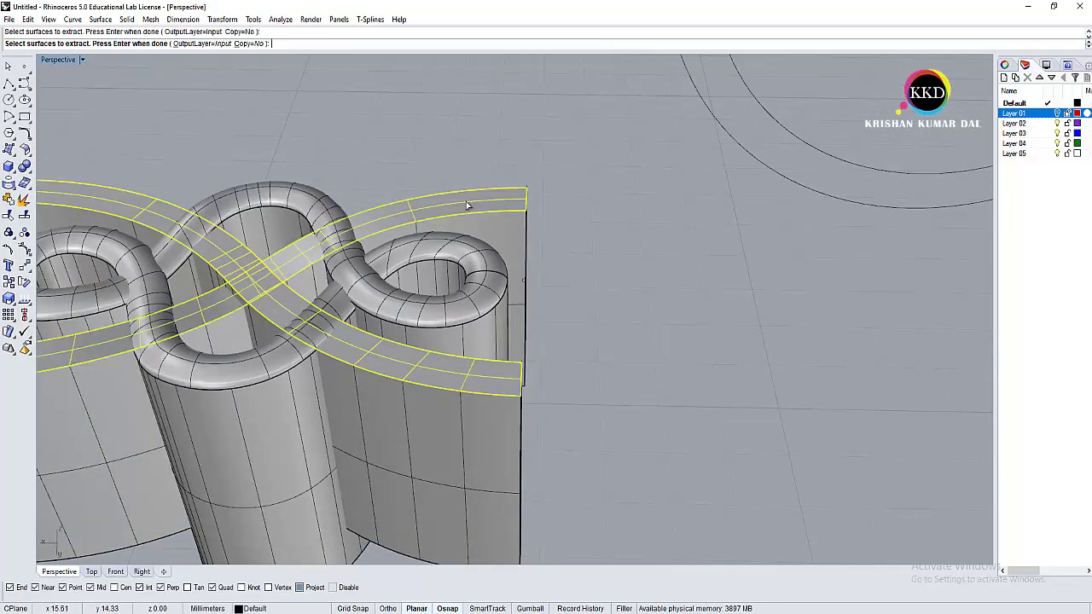
scroll(526, 260, "down", 3)
left_click(410, 364)
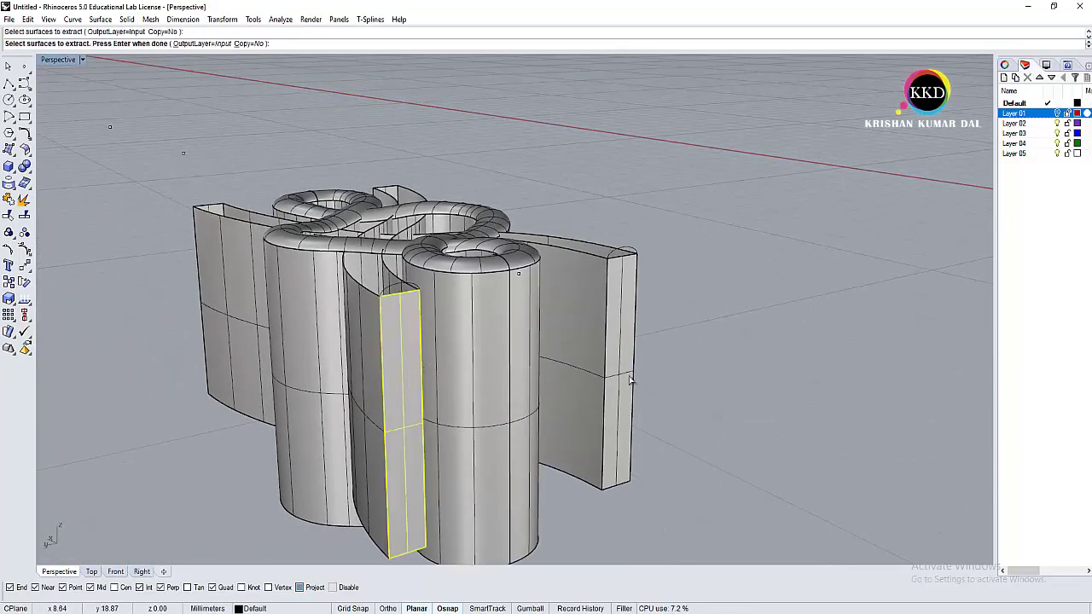
left_click(621, 380)
right_click_drag(621, 380, 473, 442)
left_click(474, 443)
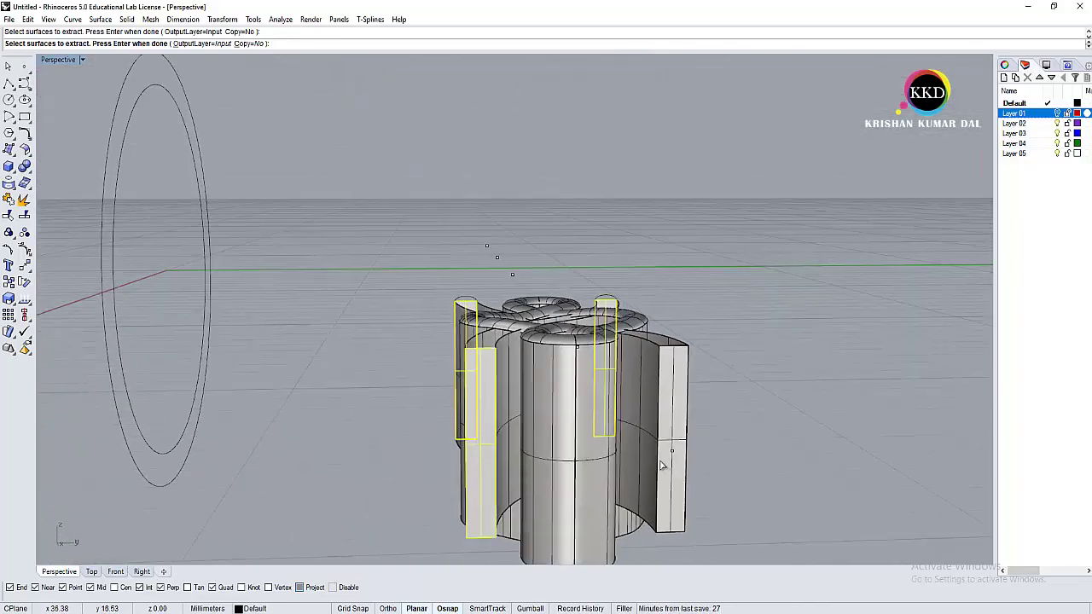
key("Return")
key("Delete")
right_click_drag(676, 436, 415, 338)
type("S")
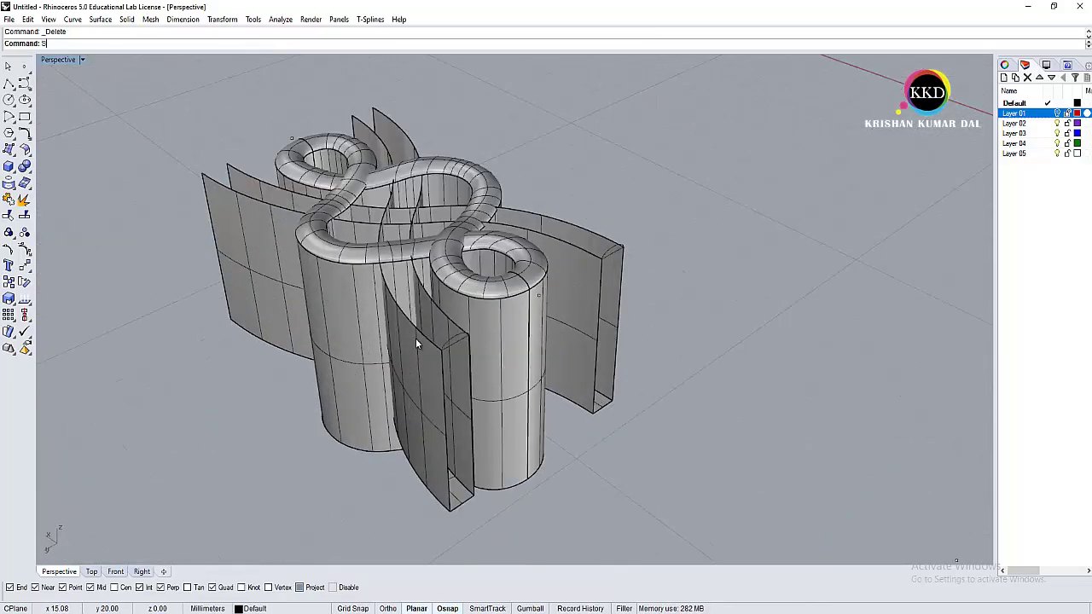
type("we")
key("Return")
left_click(431, 331)
left_click(444, 367)
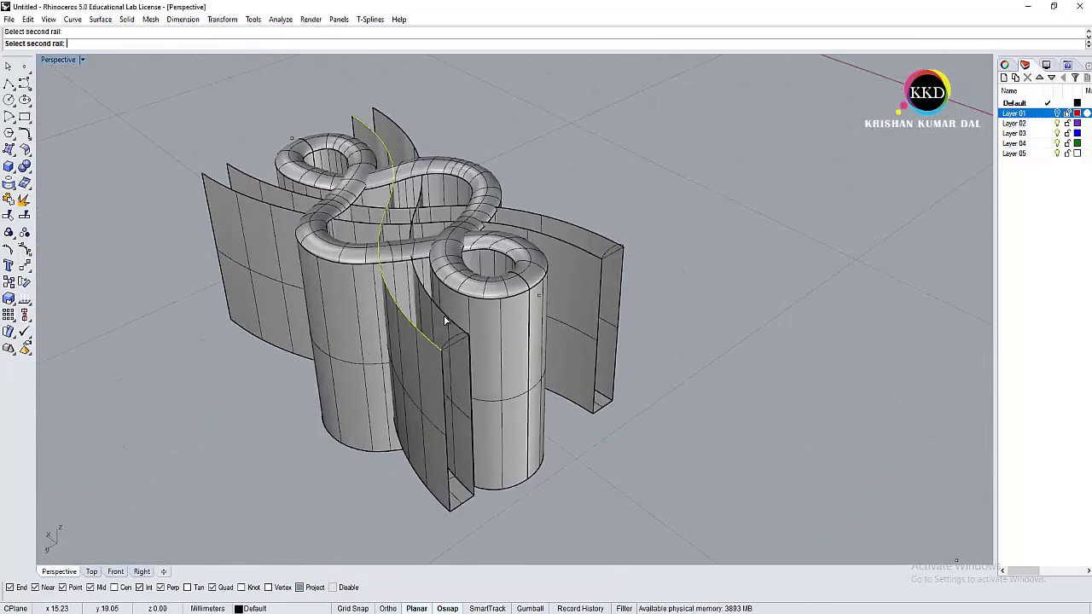
left_click(456, 347)
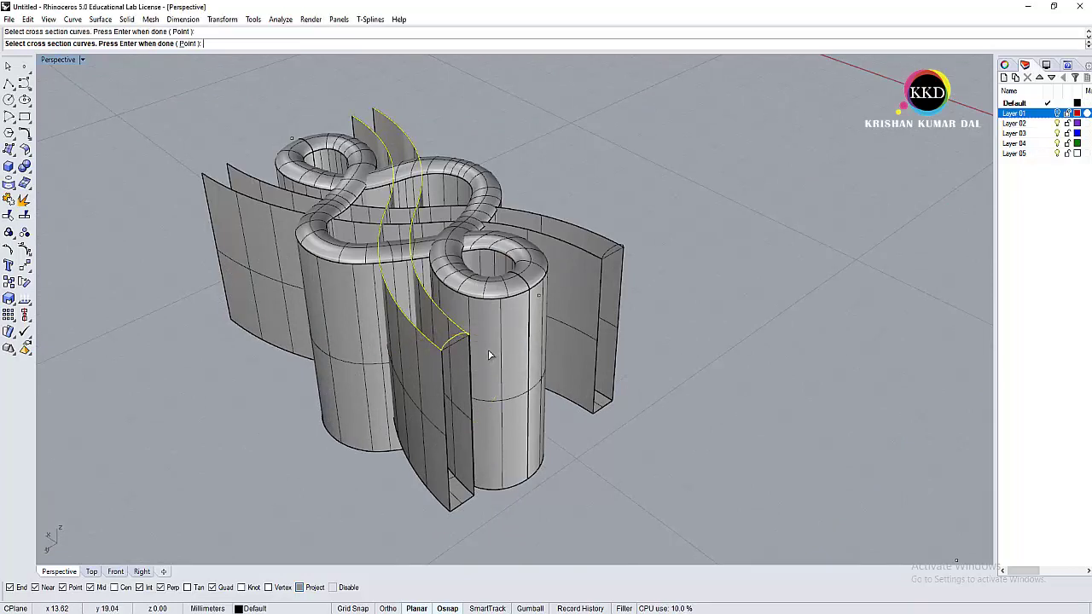
key("Return")
left_click(92, 303)
right_click_drag(384, 358, 597, 281)
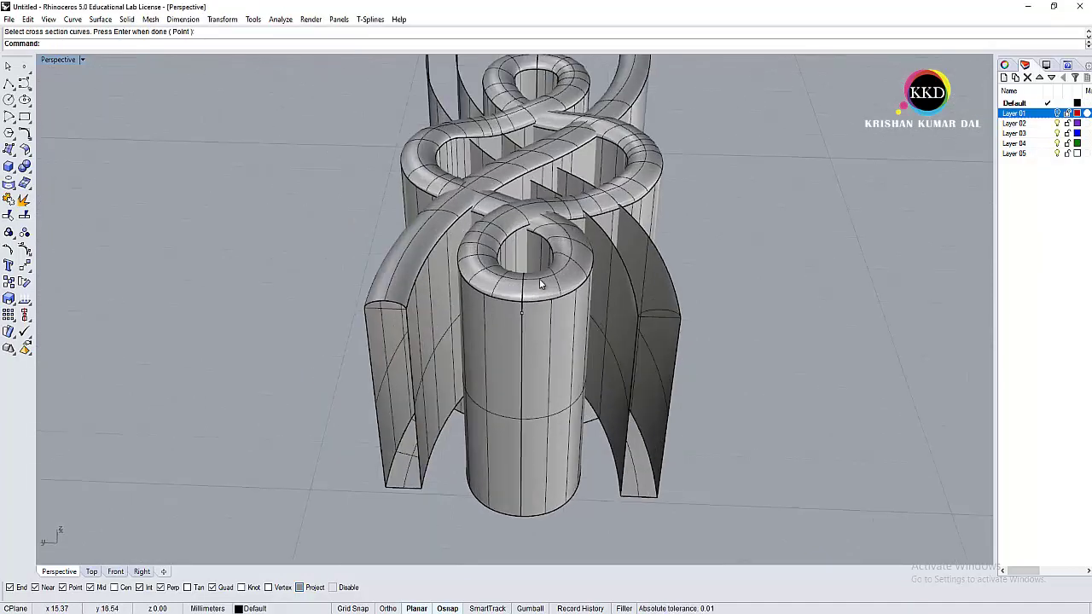
key("Return")
left_click(690, 226)
left_click(682, 240)
left_click(713, 265)
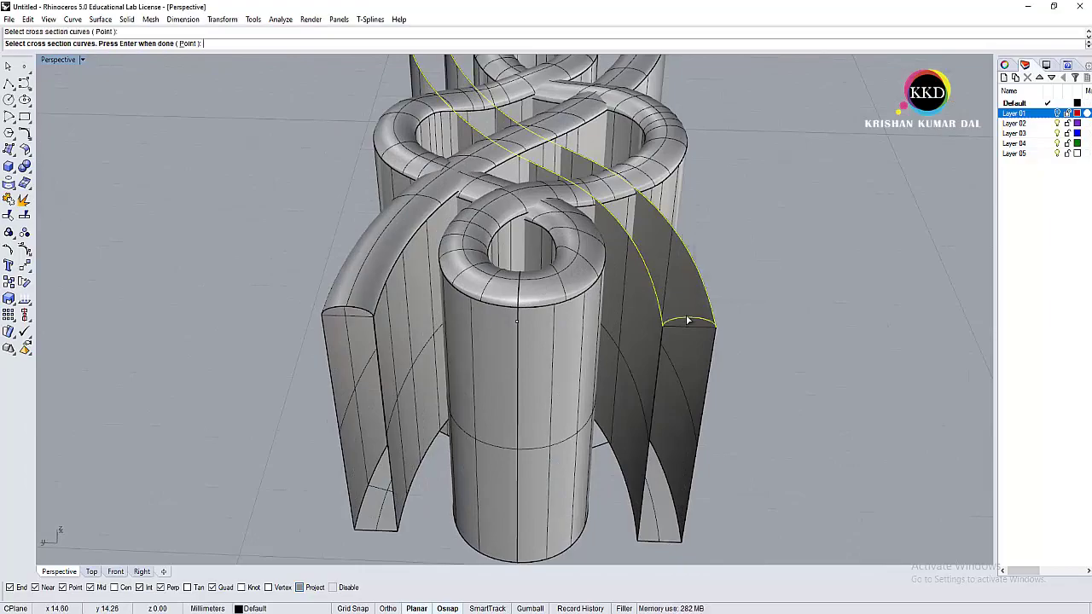
scroll(657, 329, "up", 5)
scroll(670, 334, "down", 5)
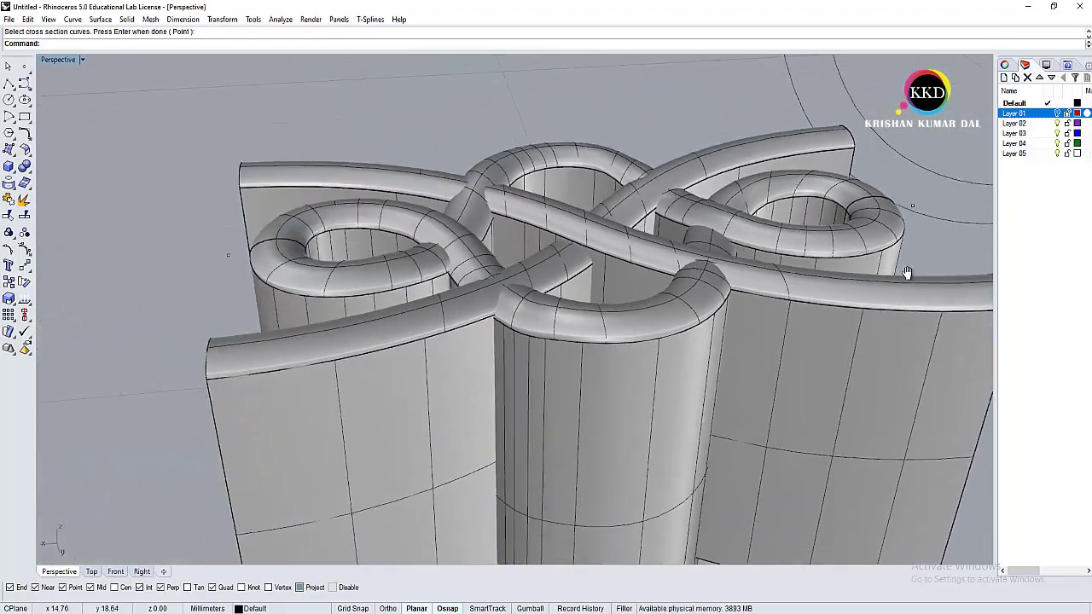
right_click_drag(484, 285, 395, 231)
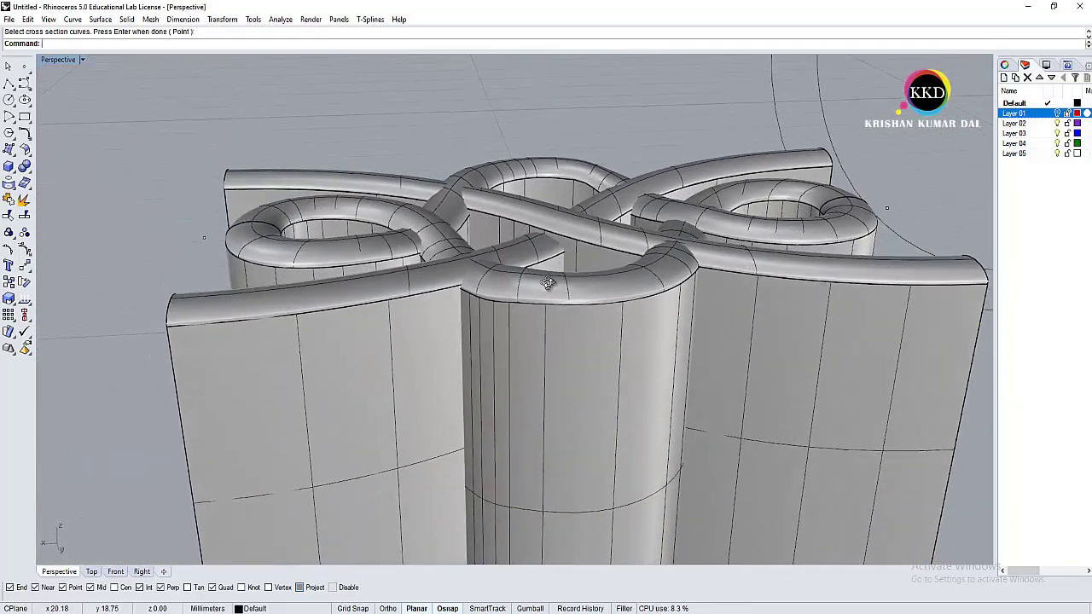
scroll(316, 229, "down", 5)
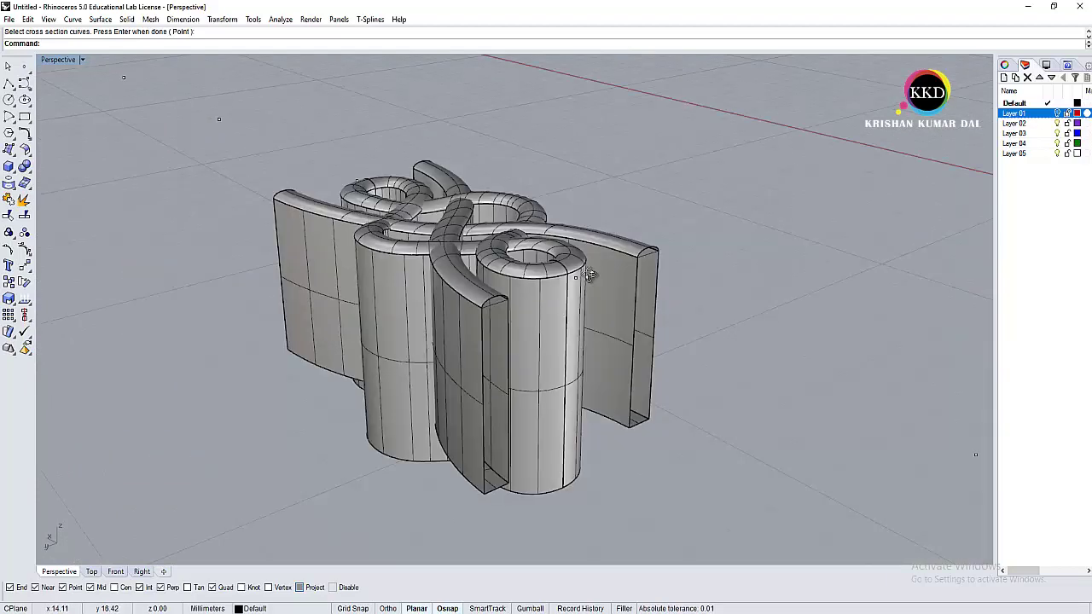
right_click_drag(316, 228, 546, 239)
key("ctrl+z")
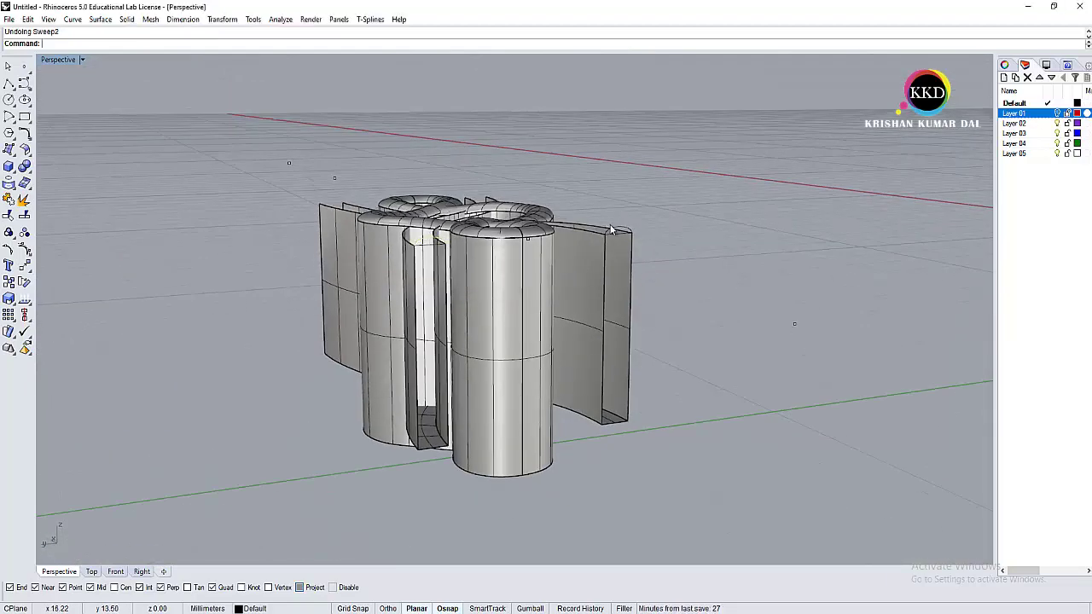
Step: Turn on control points and window-select the rail end points in the side view
double_click(58, 60)
key("F10")
scroll(712, 408, "down", 2)
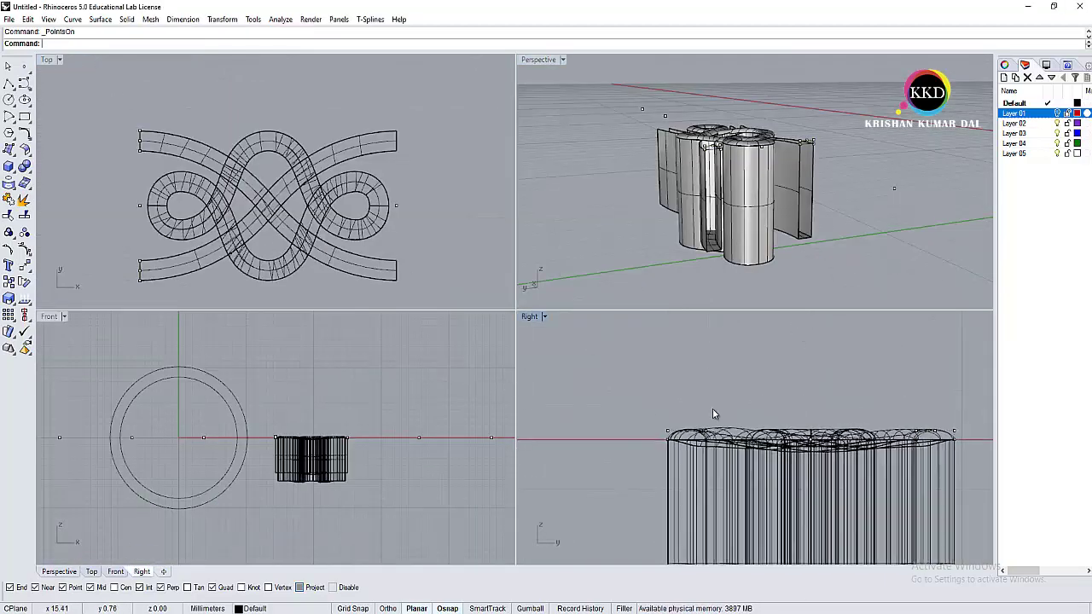
scroll(881, 423, "down", 2)
left_click_drag(645, 402, 929, 429)
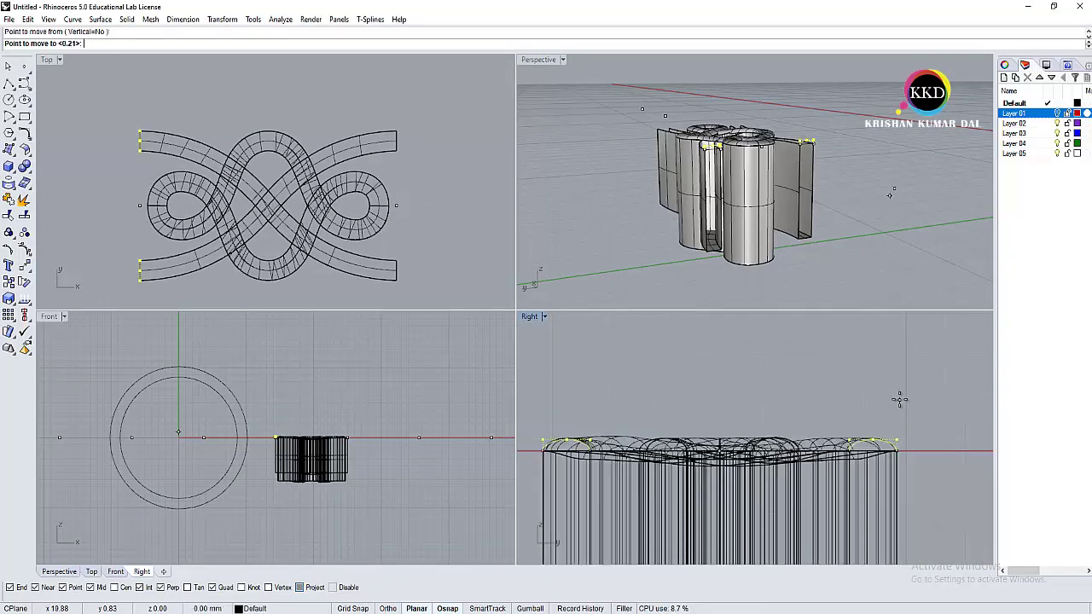
double_click(533, 60)
right_click_drag(529, 76, 510, 64)
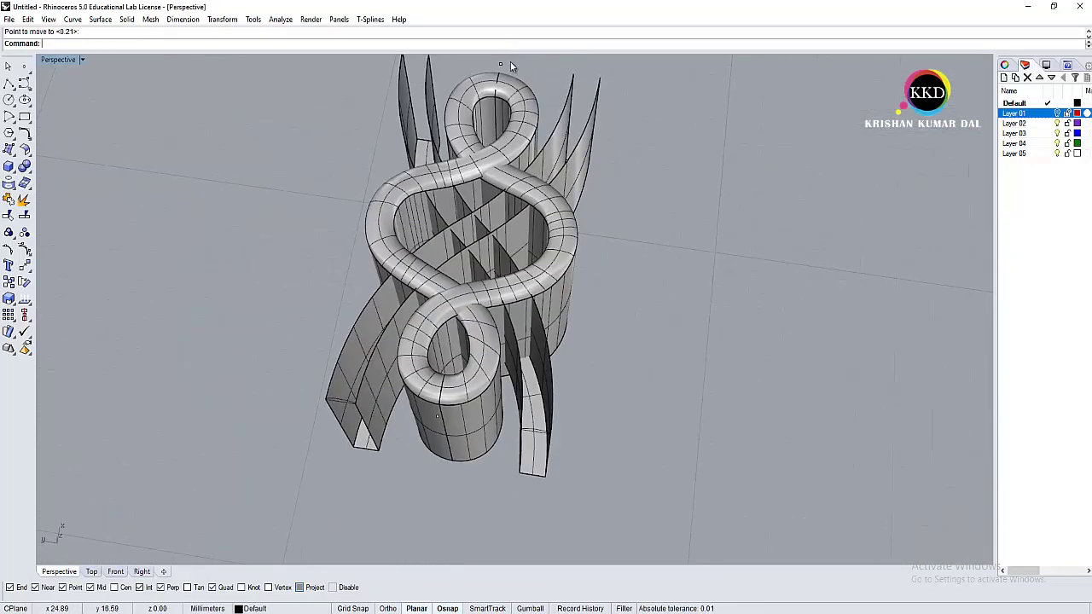
Step: Sweep2 along the walls' top edges using the end arc as cross-section
right_click(504, 42)
left_click(555, 162)
right_click_drag(639, 312, 664, 238)
left_click(663, 238)
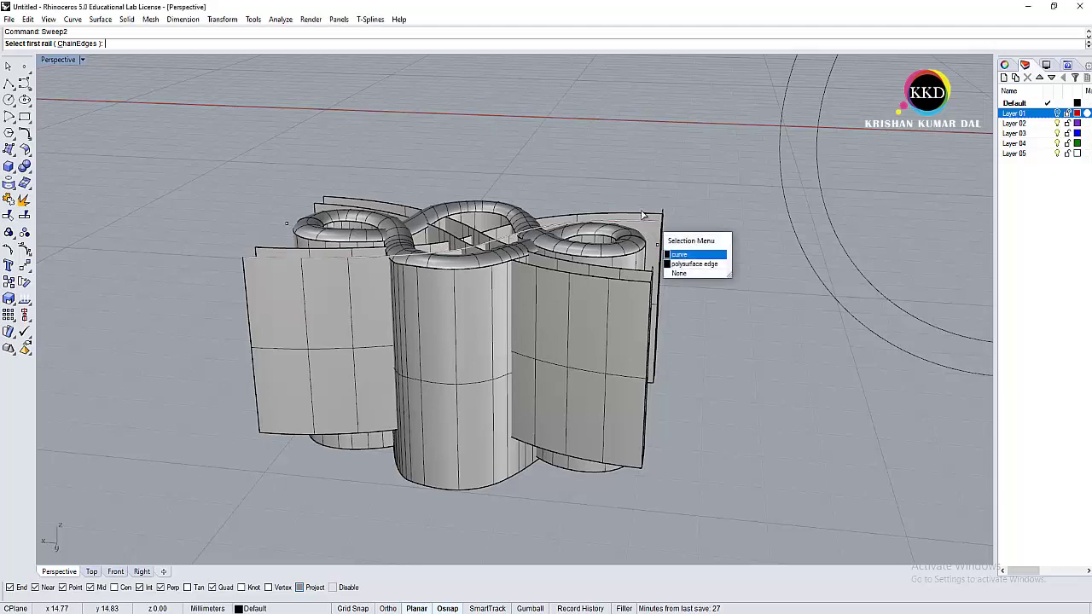
left_click(686, 251)
left_click(664, 238)
left_click(664, 238)
key("Return")
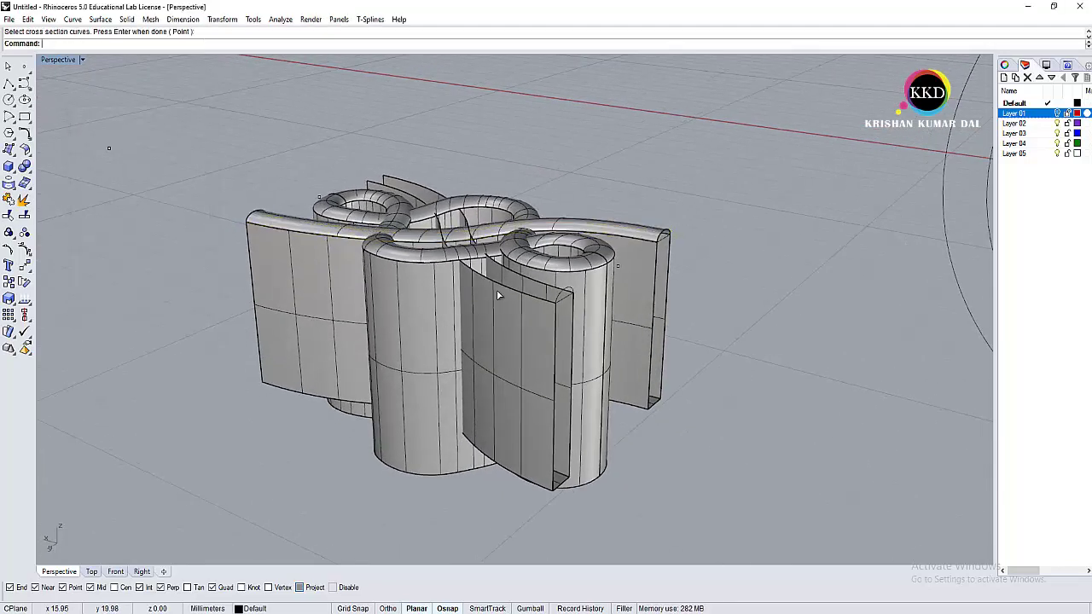
Step: Sweep the connecting strand between its two rails, then undo the last action
left_click(512, 285)
left_click(570, 298)
key("Return")
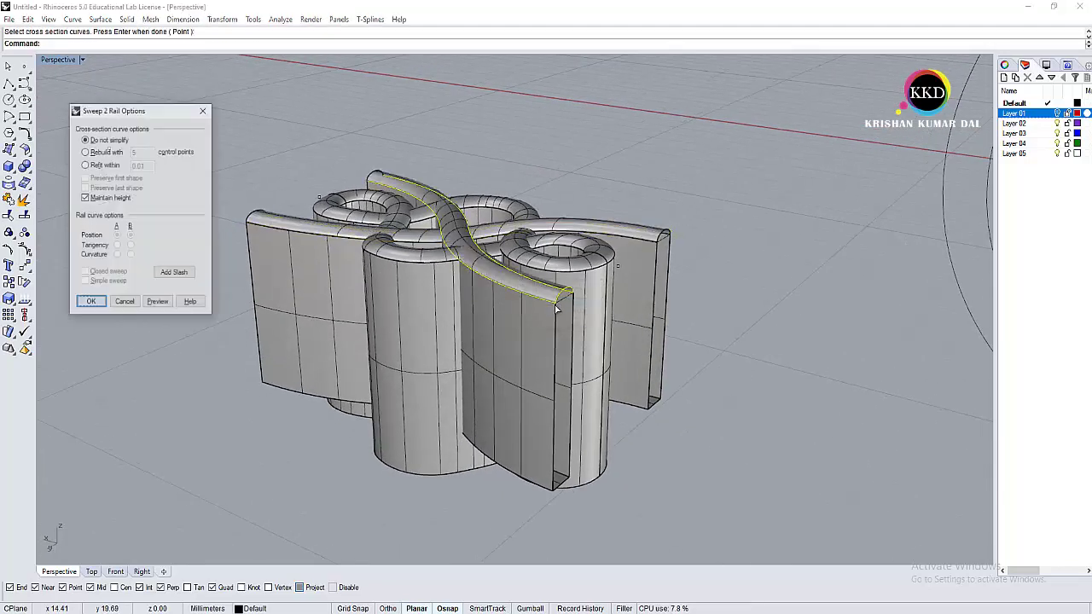
key("Return")
mouse_move(512, 324)
right_mouse_down()
mouse_move(558, 360)
mouse_move(585, 79)
right_mouse_up()
key("ctrl+z")
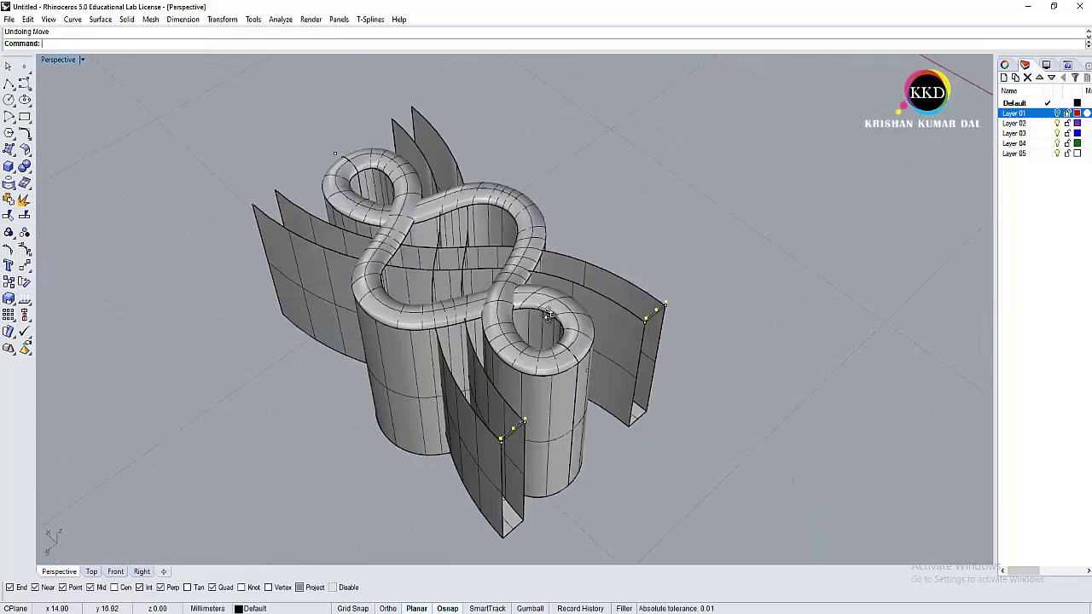
Step: Start another two-rail sweep on the strand under the overlap, then cancel it
right_click(585, 79)
left_click(609, 147)
left_click(620, 315)
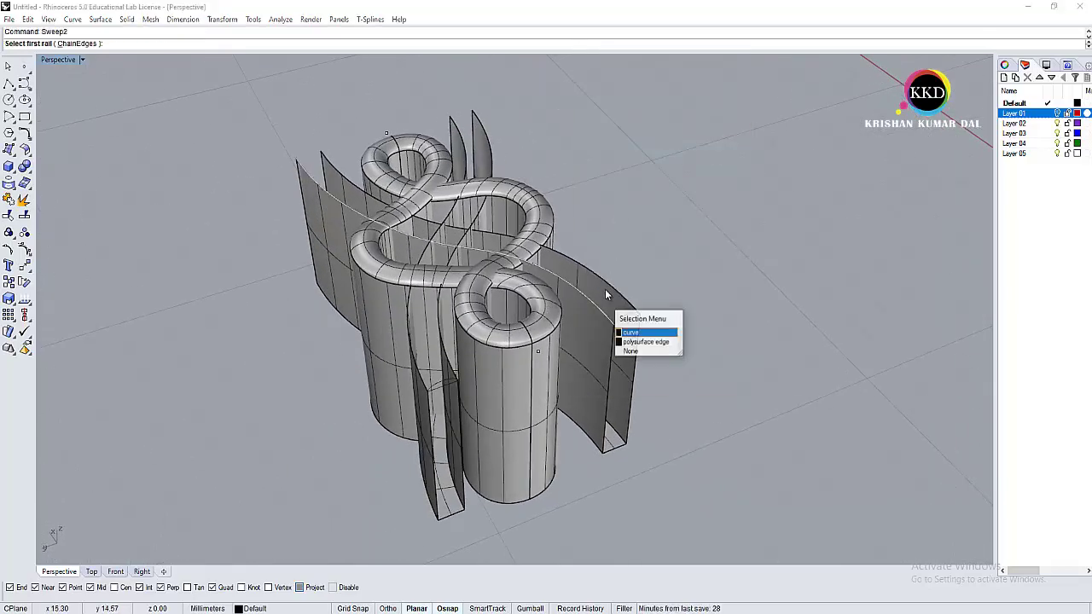
left_click(643, 317)
right_click_drag(643, 316, 580, 358)
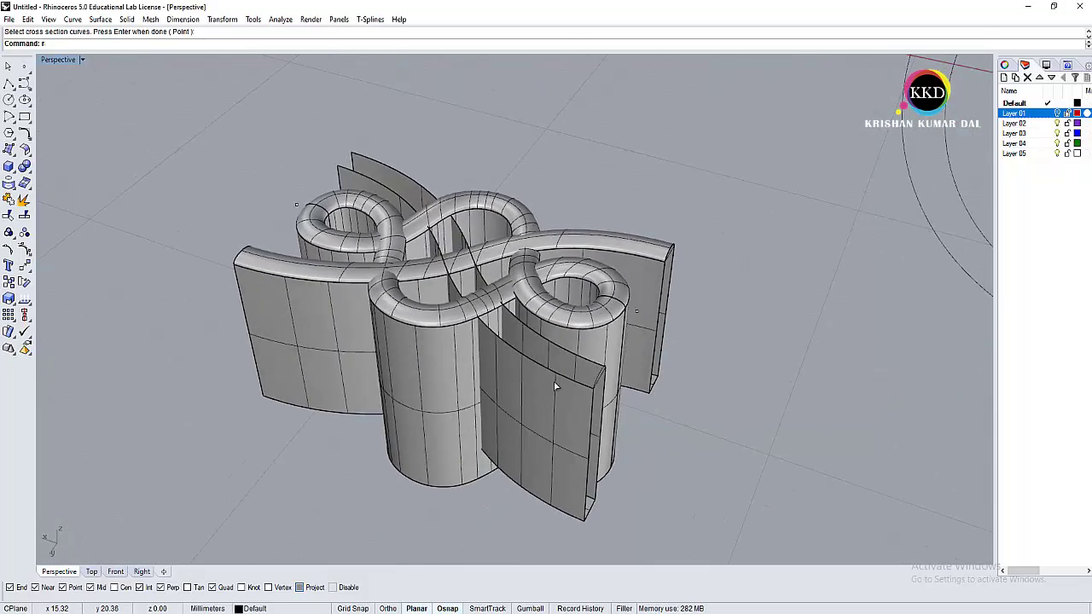
left_click(589, 368)
key("Escape")
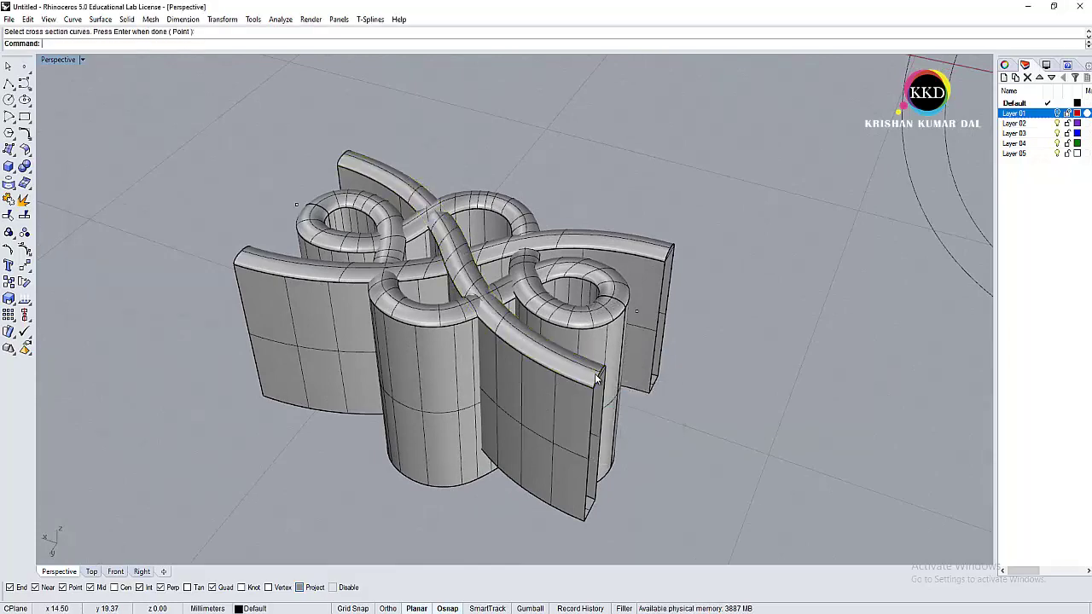
Step: Select the curves, then Show the hidden guide line and circles
key("ctrl+a")
key("Escape")
type("elCrg")
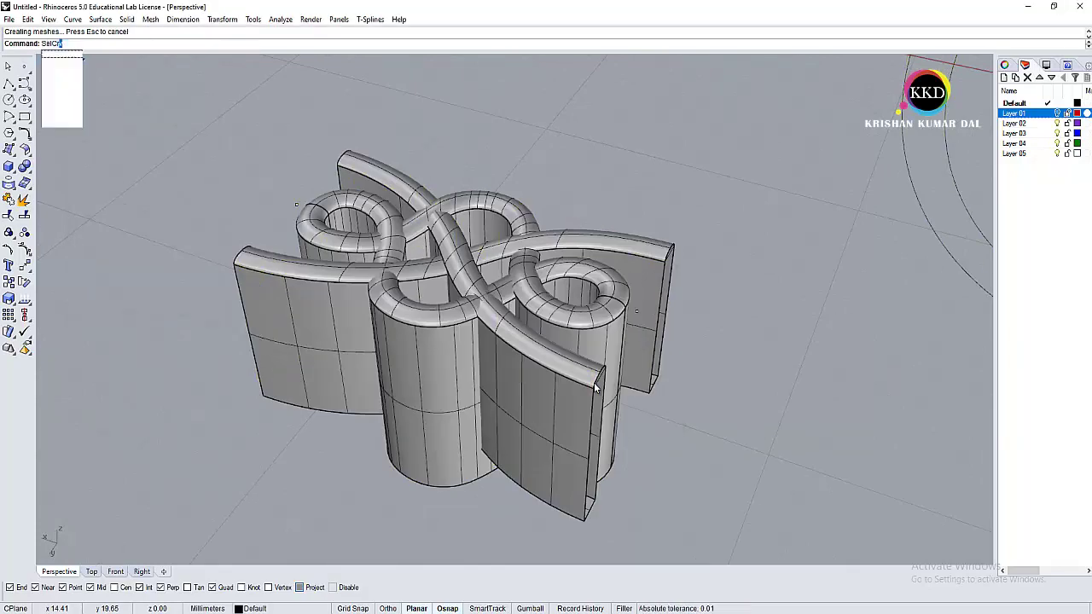
key("Return")
scroll(555, 387, "down", 5)
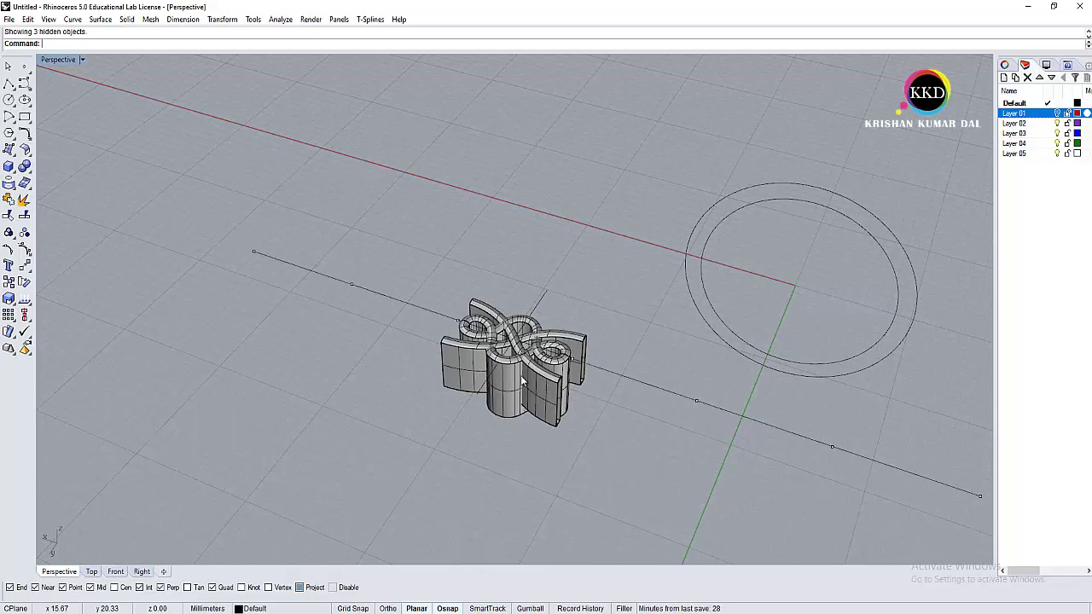
type("e")
key("Return")
Step: Maximize the Top viewport and window-select the whole knot tile
double_click(58, 59)
double_click(60, 64)
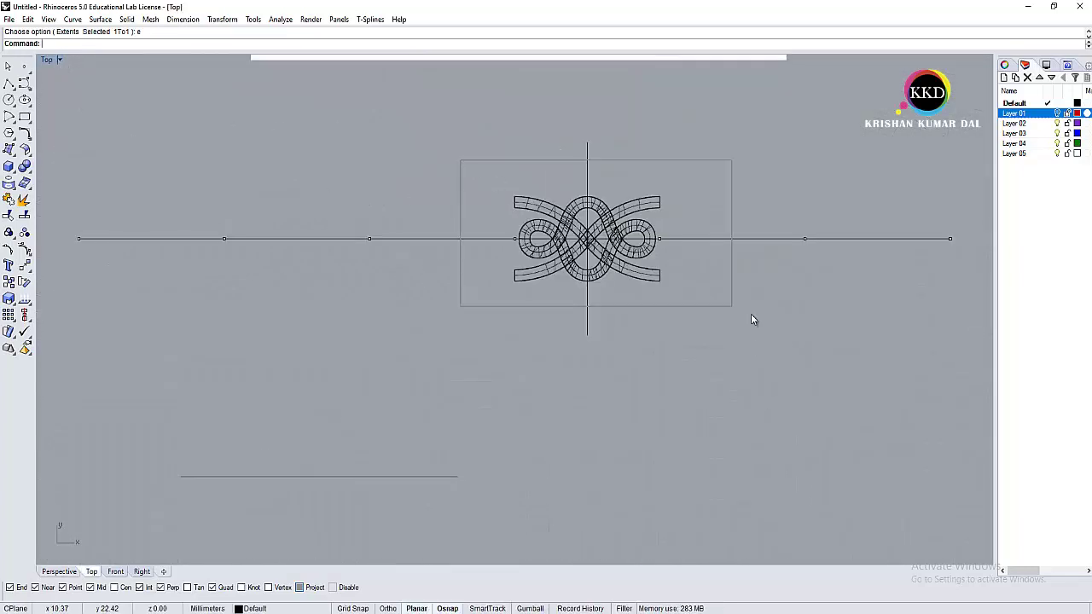
left_click_drag(751, 319, 752, 309)
scroll(693, 270, "up", 3)
Step: Copy the knot tile from its right end, placing four copies end to end along the line
type("py")
key("Return")
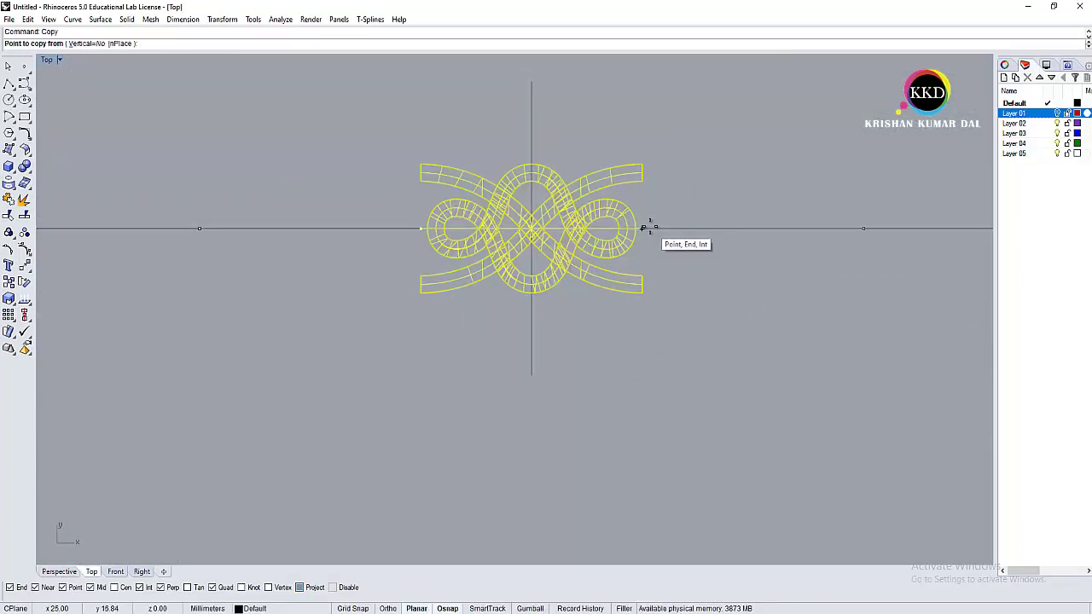
left_click(641, 228)
left_click(421, 228)
right_click_drag(175, 257, 585, 243)
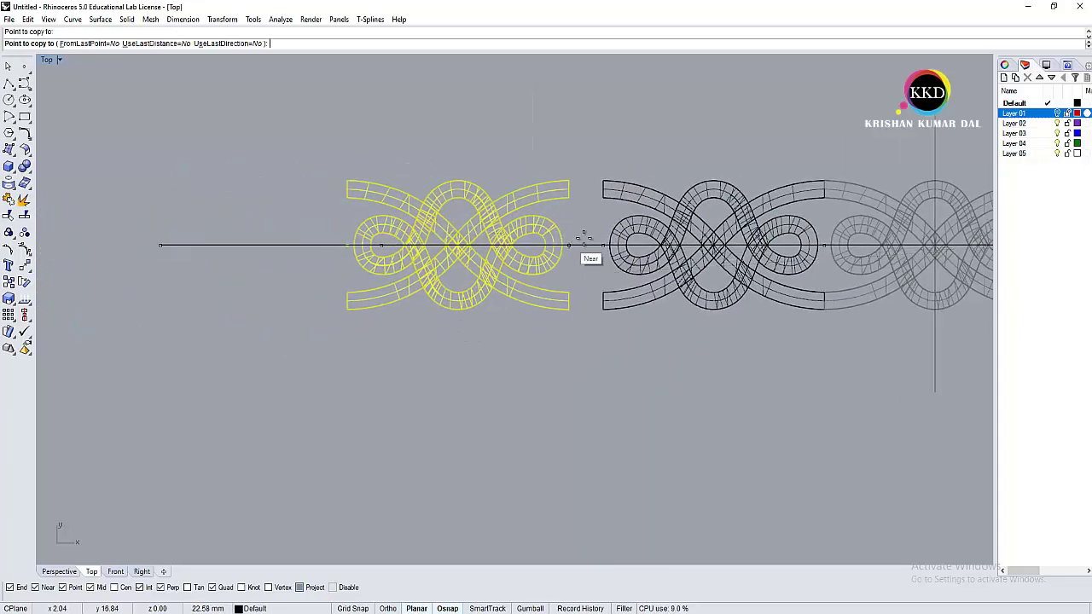
left_click(593, 235)
scroll(431, 284, "down", 3)
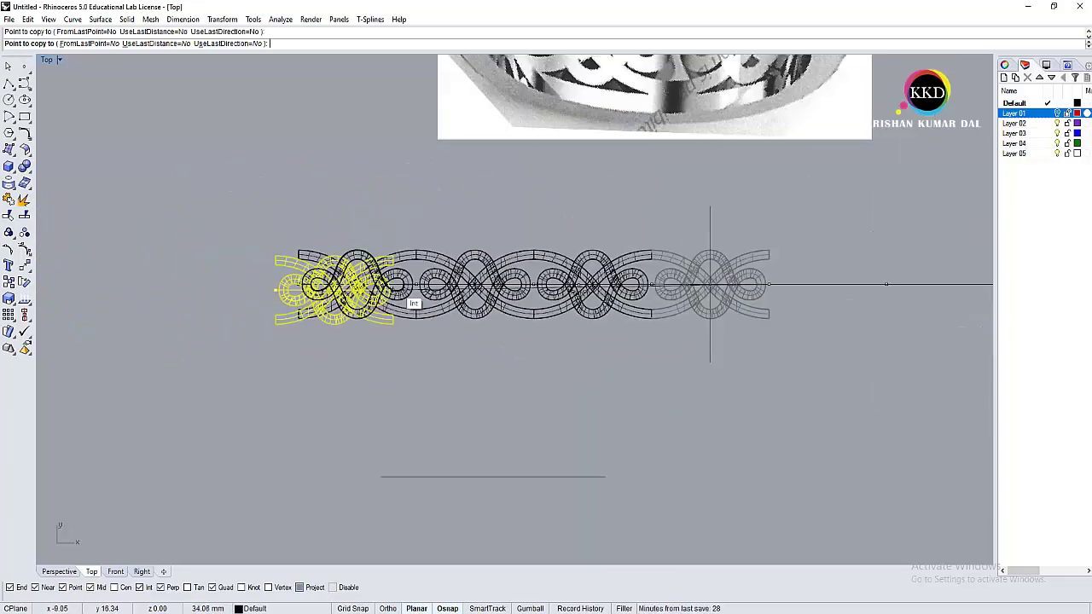
right_click_drag(806, 304, 480, 304)
left_click(503, 322)
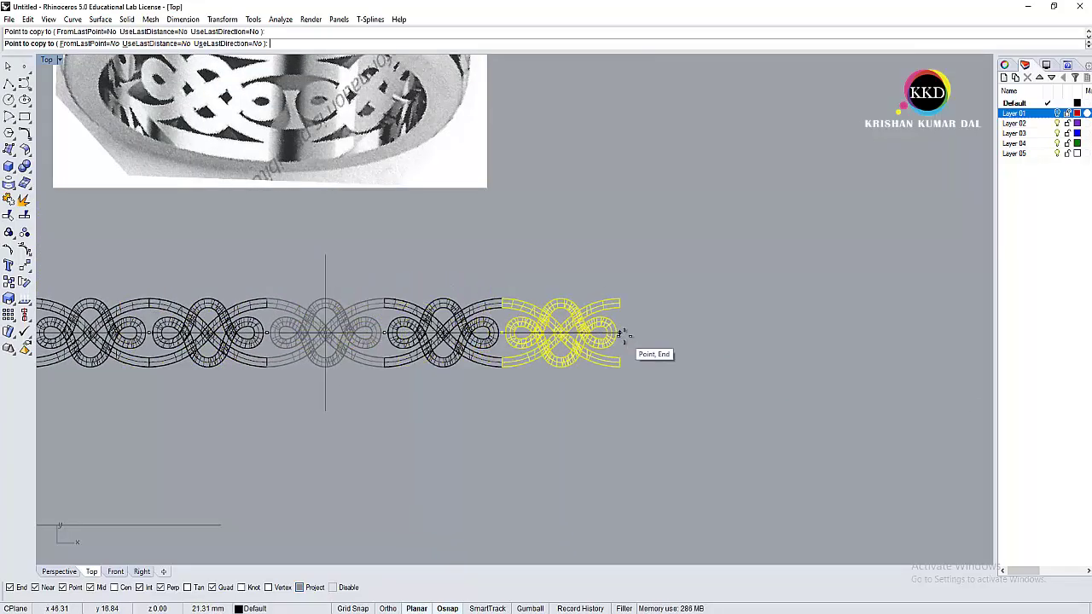
left_click(621, 329)
key("Return")
right_click_drag(614, 393, 676, 387)
Step: Select the band's knot curves among the overlapping objects
key("ctrl+a")
left_click(553, 309)
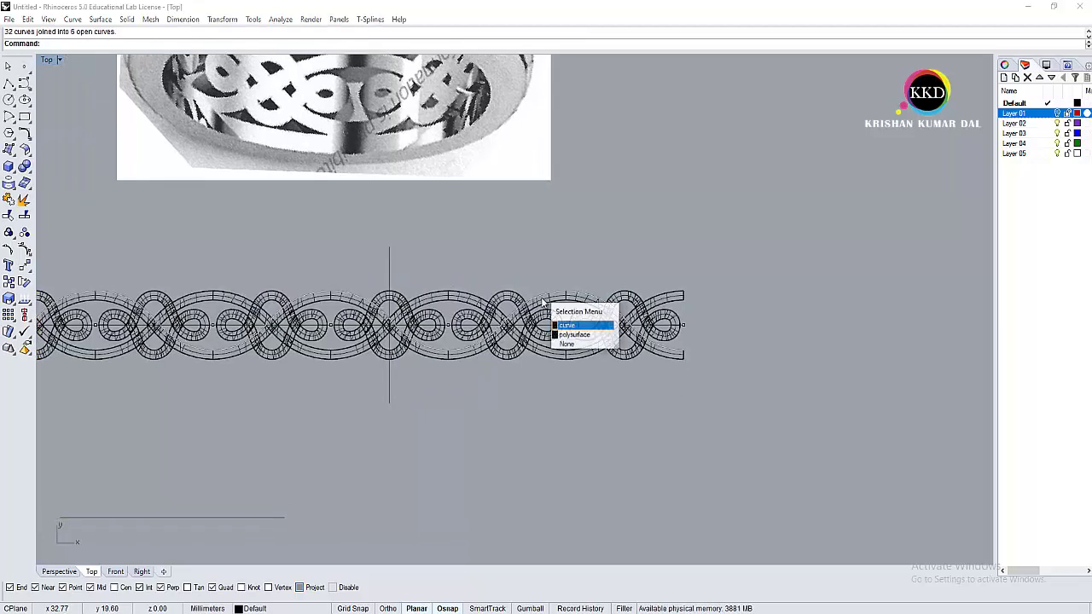
left_click(580, 328)
mouse_move(523, 316)
right_mouse_down()
mouse_move(566, 315)
mouse_move(514, 342)
mouse_move(539, 316)
right_mouse_up()
key("Escape")
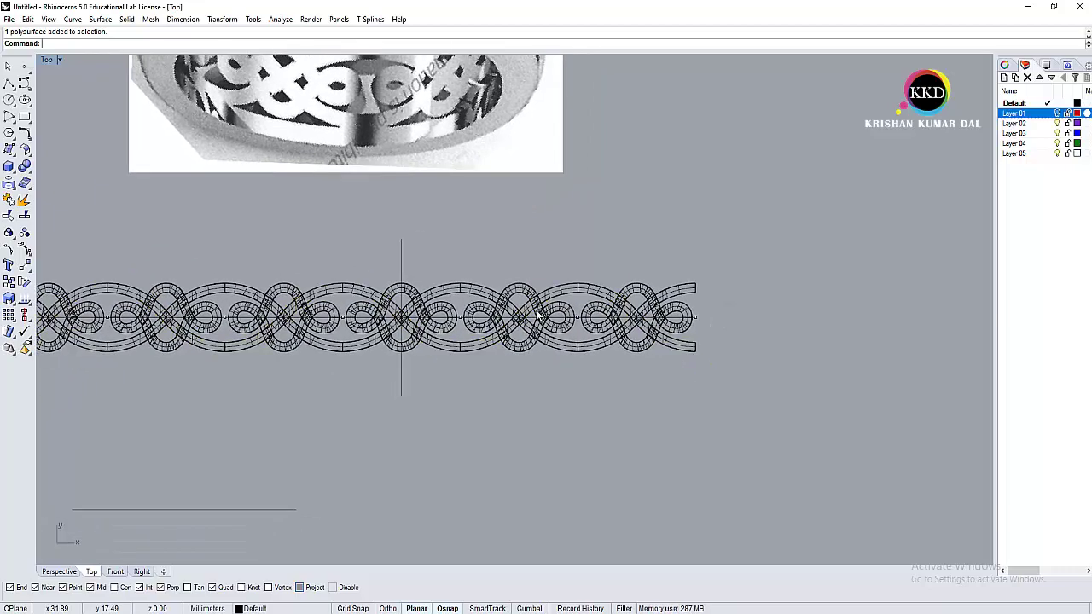
type("SelCr")
key("Return")
Step: Clear the curve selection and select the central guide line
scroll(687, 312, "up", 4)
scroll(684, 298, "up", 1)
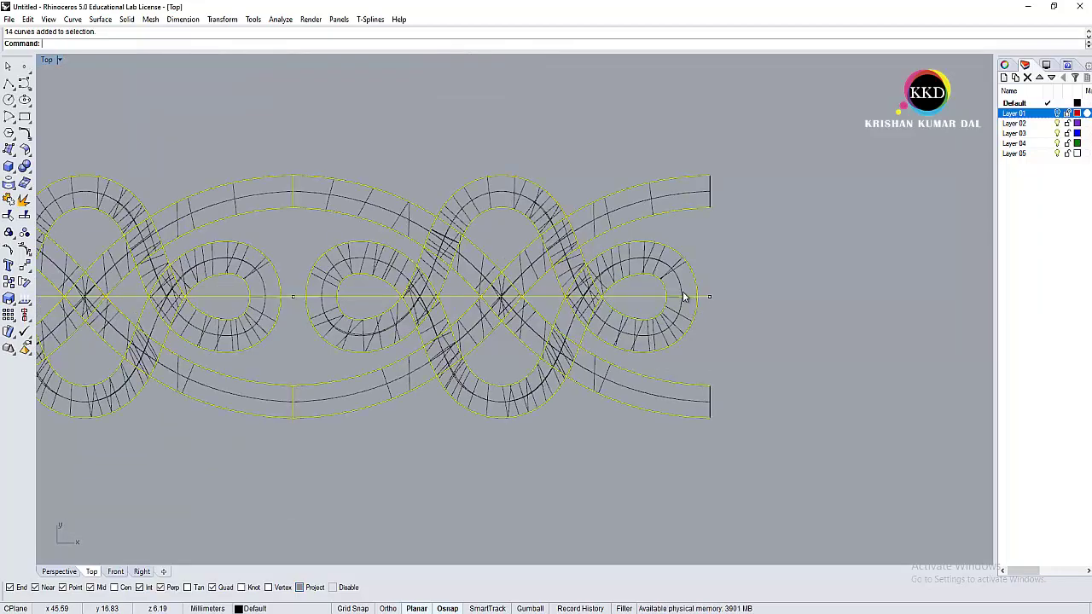
scroll(682, 303, "down", 4)
scroll(275, 465, "down", 1)
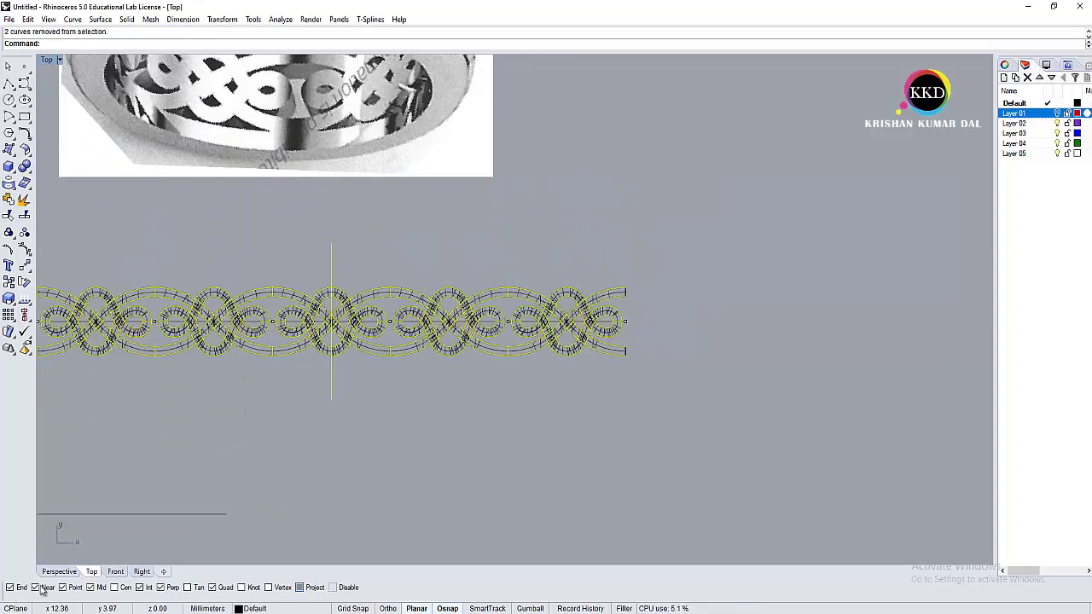
left_click(239, 498)
scroll(627, 320, "up", 3)
left_click(585, 309)
scroll(704, 296, "down", 3)
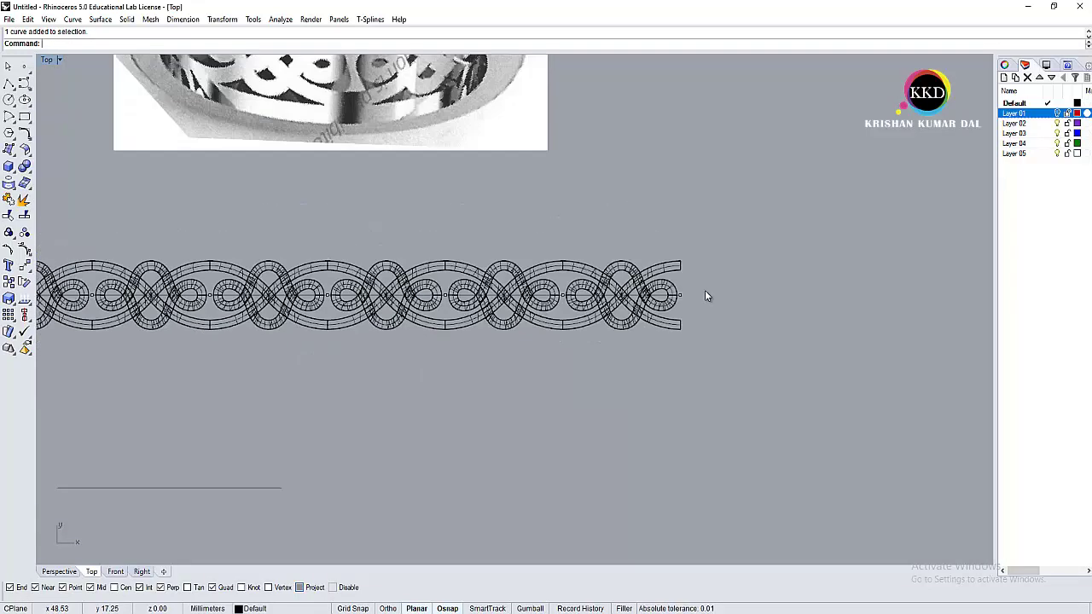
scroll(643, 316, "down", 4)
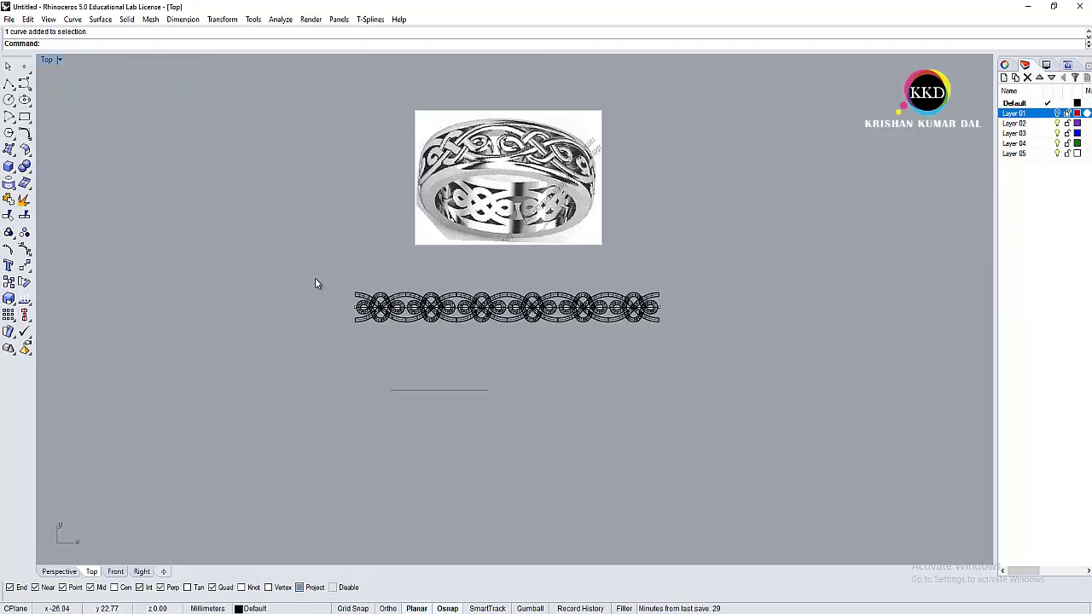
scroll(563, 294, "up", 1)
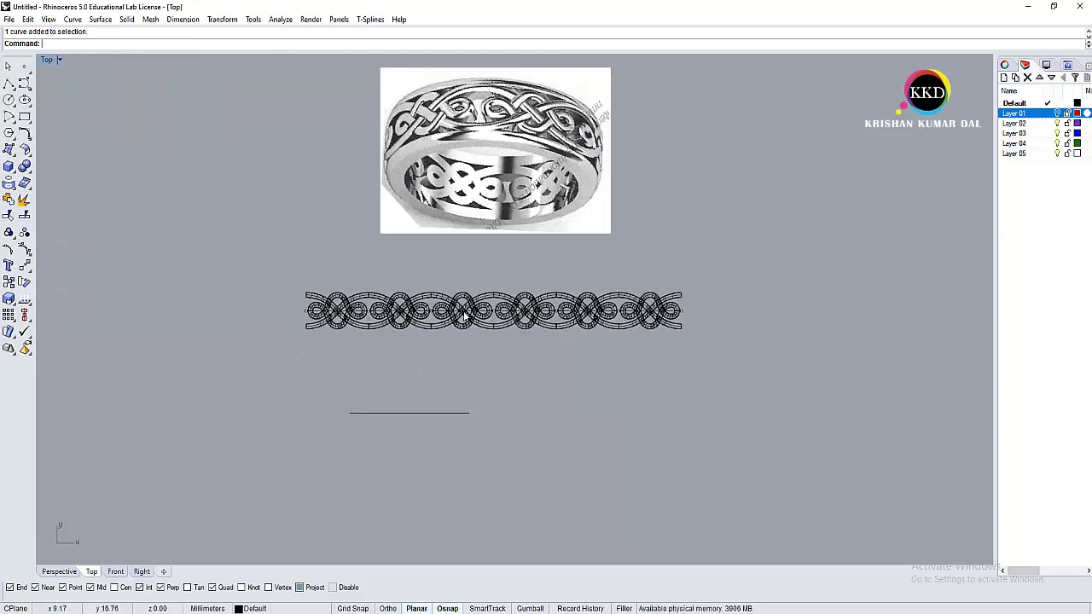
Step: Draw a trial rectangle from the band's end to above it, then delete it
type("REc")
key("Return")
left_click(307, 310)
scroll(555, 261, "up", 3)
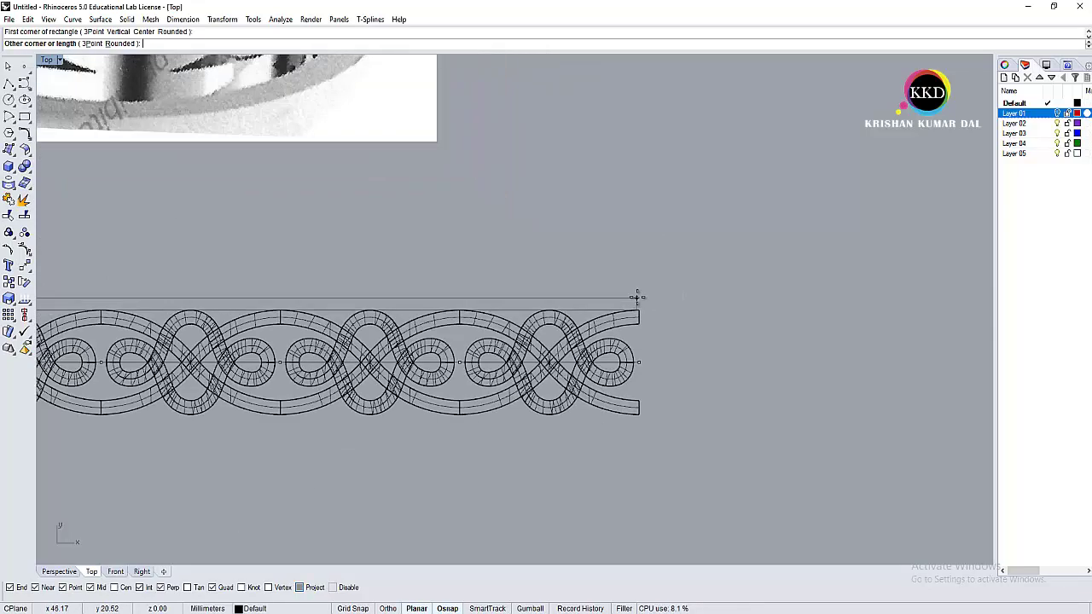
left_click(625, 269)
scroll(632, 316, "up", 2)
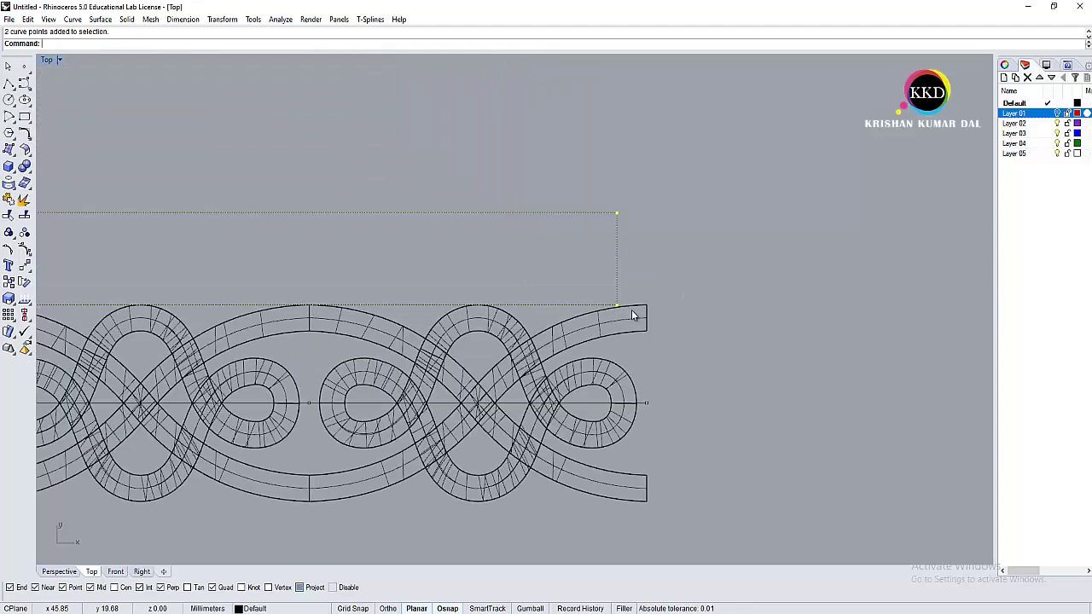
left_click(616, 283)
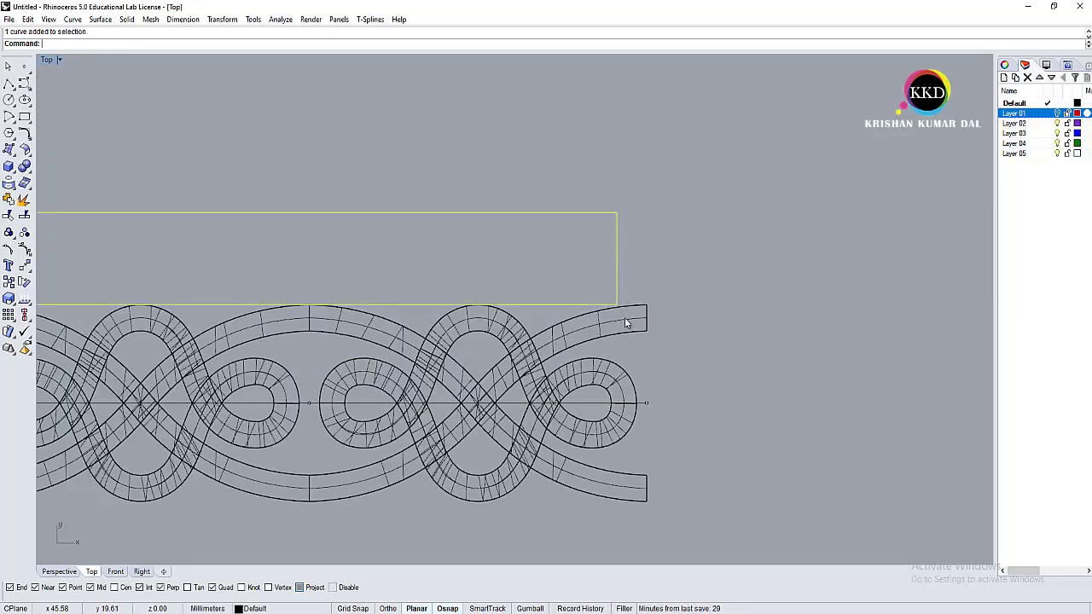
key("Delete")
Step: Offset the horizontal centre line with ThroughPoint to the band's top edge
left_click(597, 405)
type("Offset")
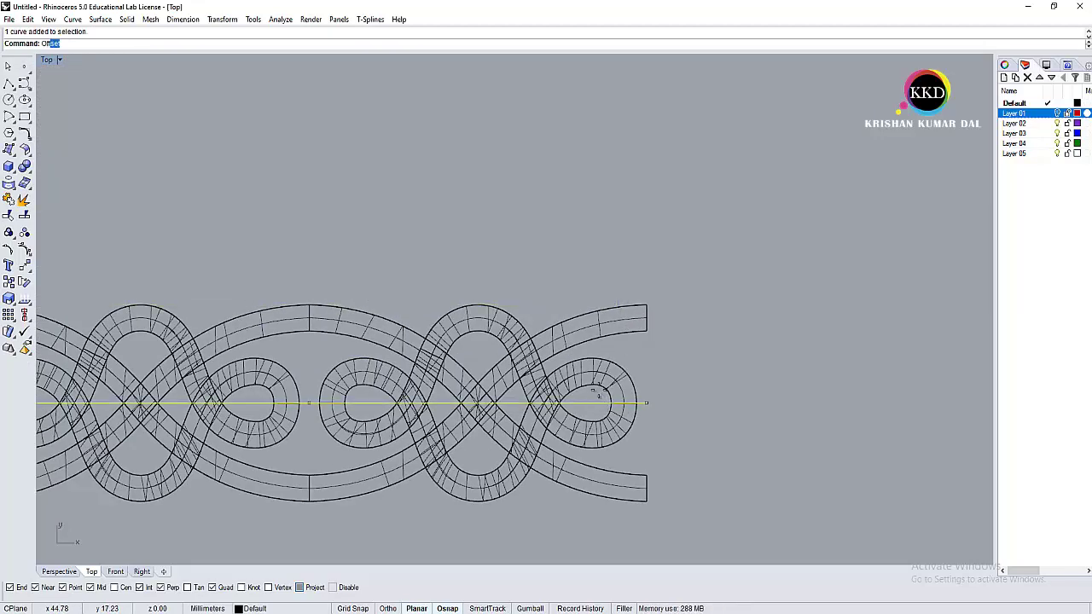
key("Return")
scroll(631, 341, "down", 2)
type("t")
key("Return")
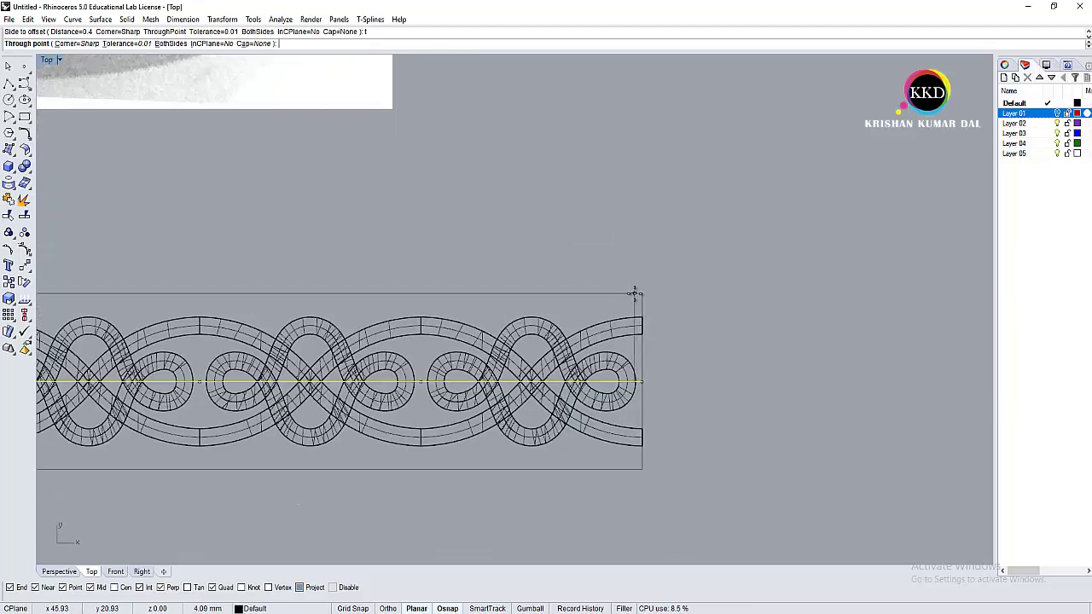
left_click(645, 321)
type("Of")
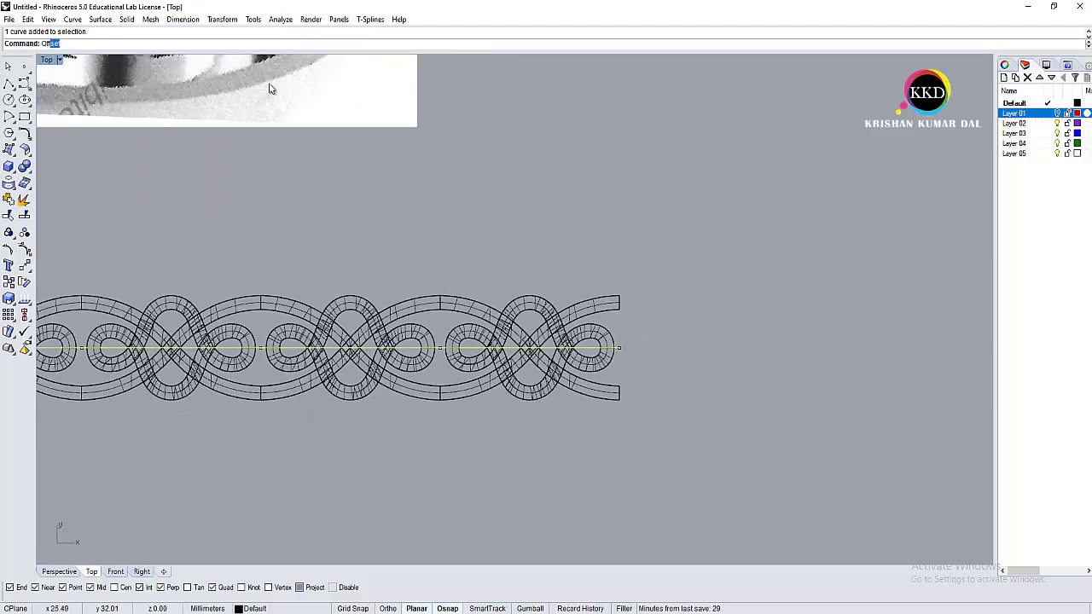
Step: Offset the centre line to both sides at the outer strand and delete the extra rectangle outline
key("Return")
scroll(604, 256, "up", 4)
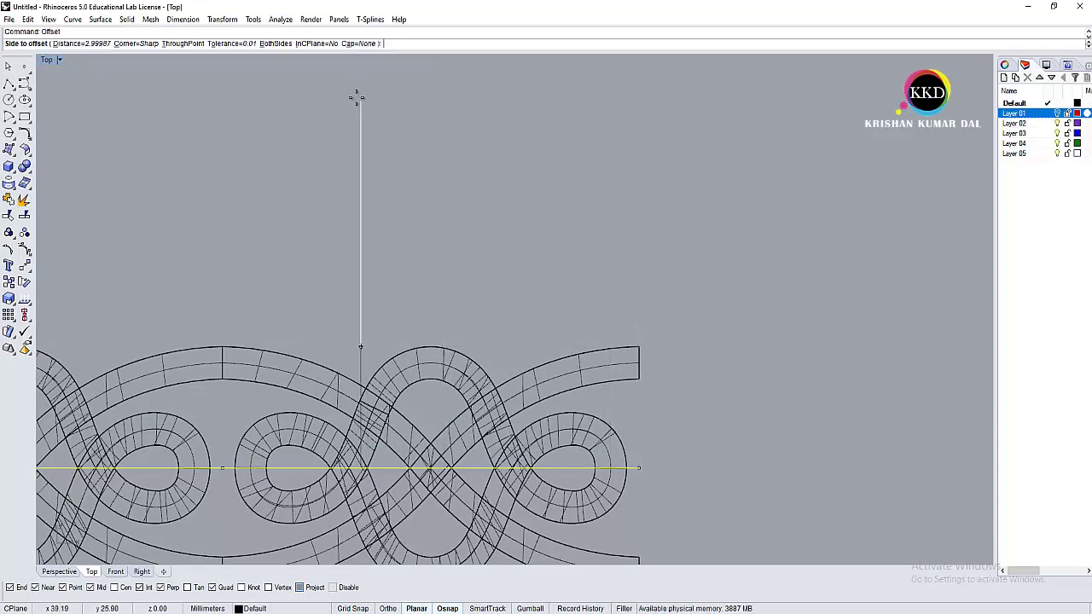
left_click(271, 48)
left_click(638, 344)
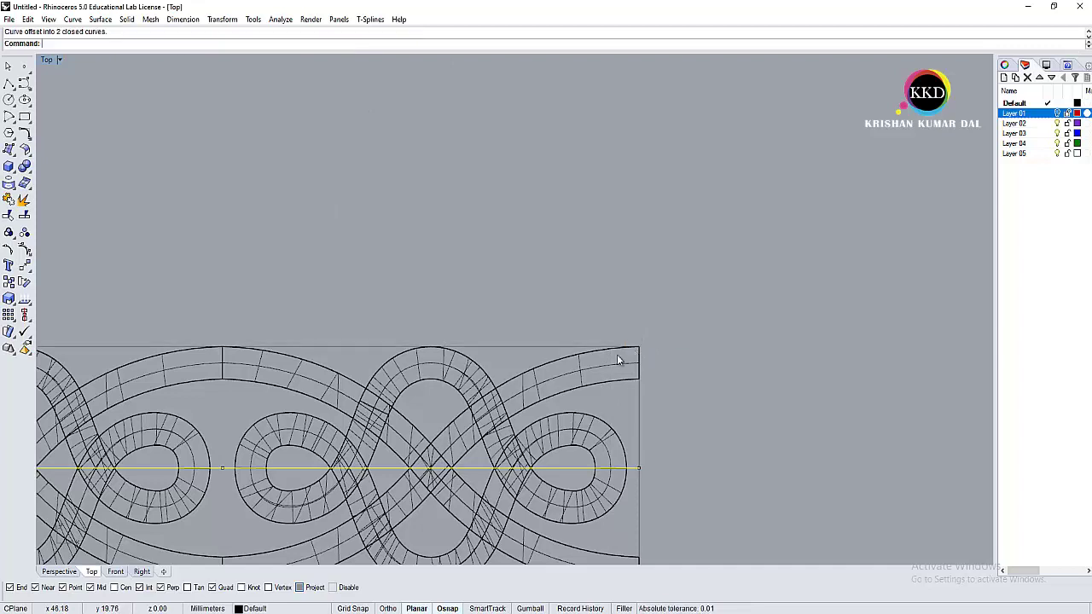
scroll(522, 339, "up", 3)
left_click(522, 339)
key("Return")
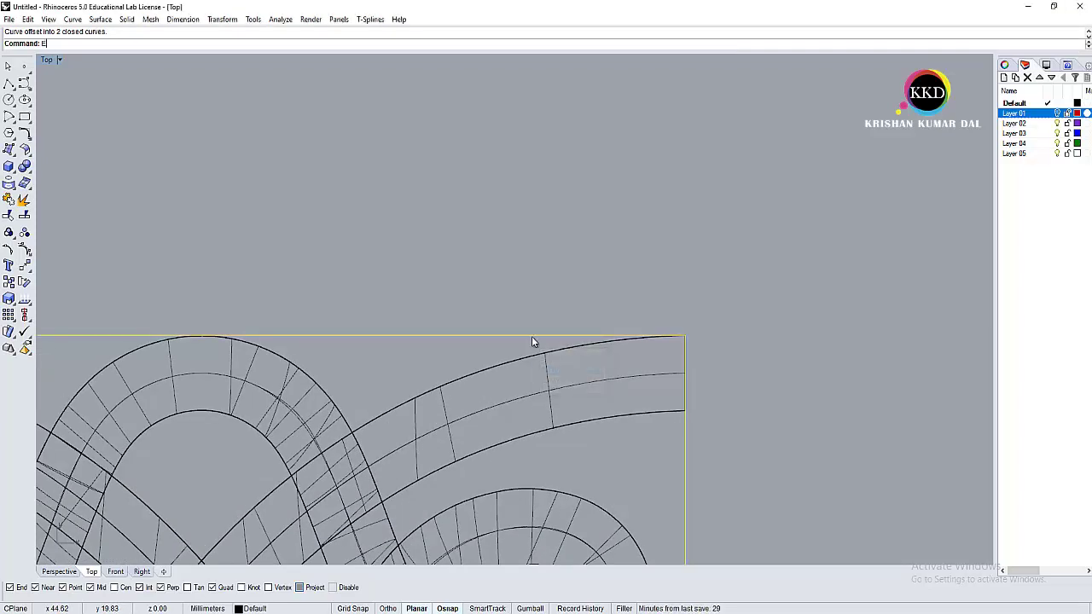
key("Delete")
Step: Move the slab outline's top edge down onto the band's outer strand
left_click(536, 339)
key("Escape")
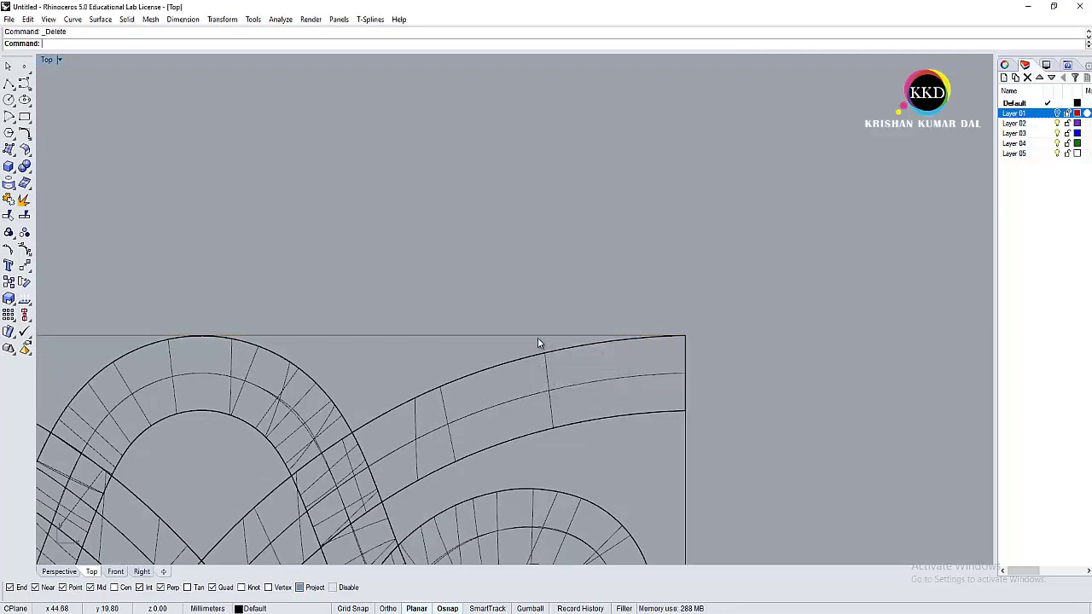
left_click(537, 342)
scroll(537, 341, "up", 2)
type("m")
key("Return")
left_click(680, 303)
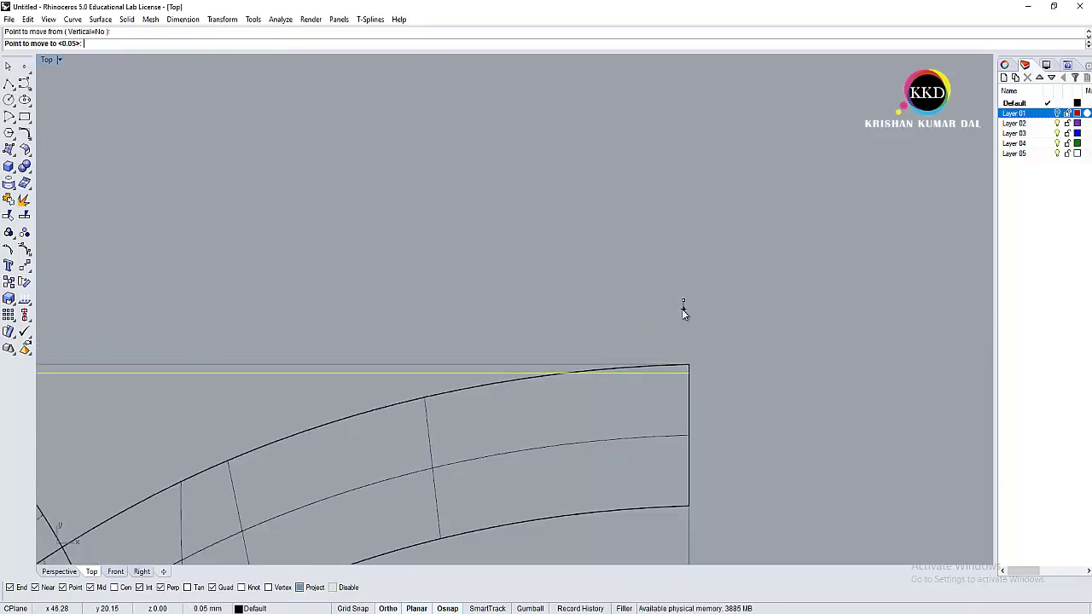
left_click(682, 313)
Step: Select the right vertical edge and horizontal lines and cut them to the clipboard
scroll(668, 421, "down", 1)
scroll(668, 421, "down", 2)
left_click(686, 397)
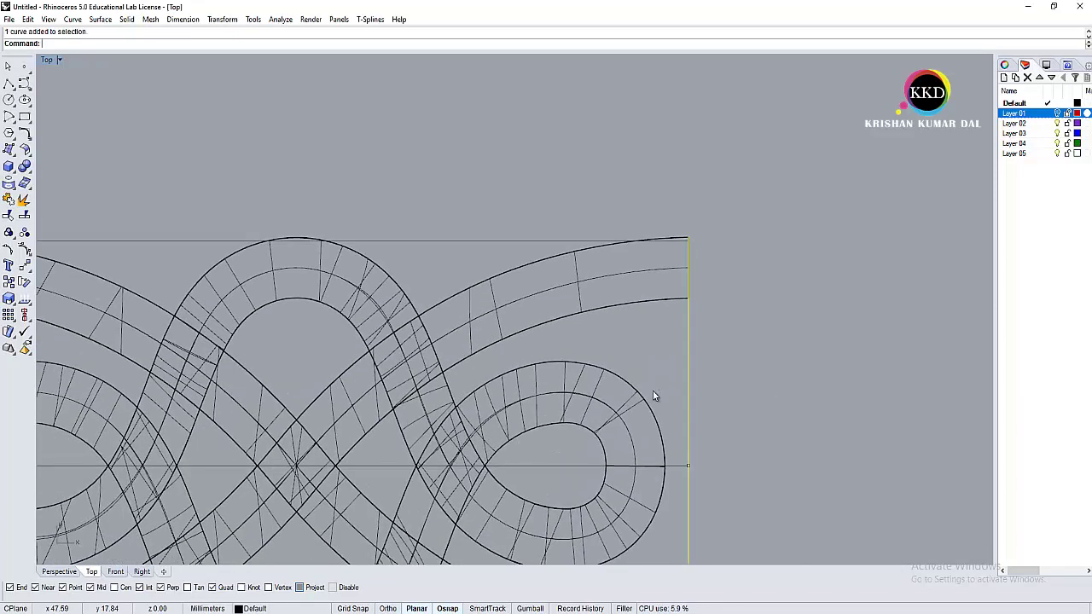
left_click(679, 462)
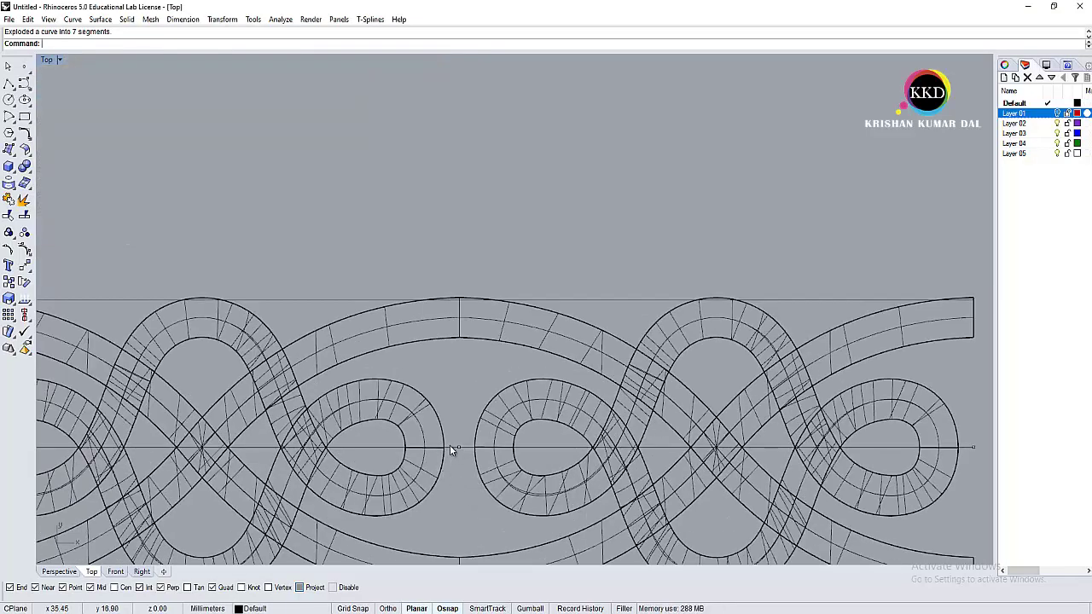
left_click(452, 449)
left_click(472, 484)
key("ctrl+x")
type("SelCr")
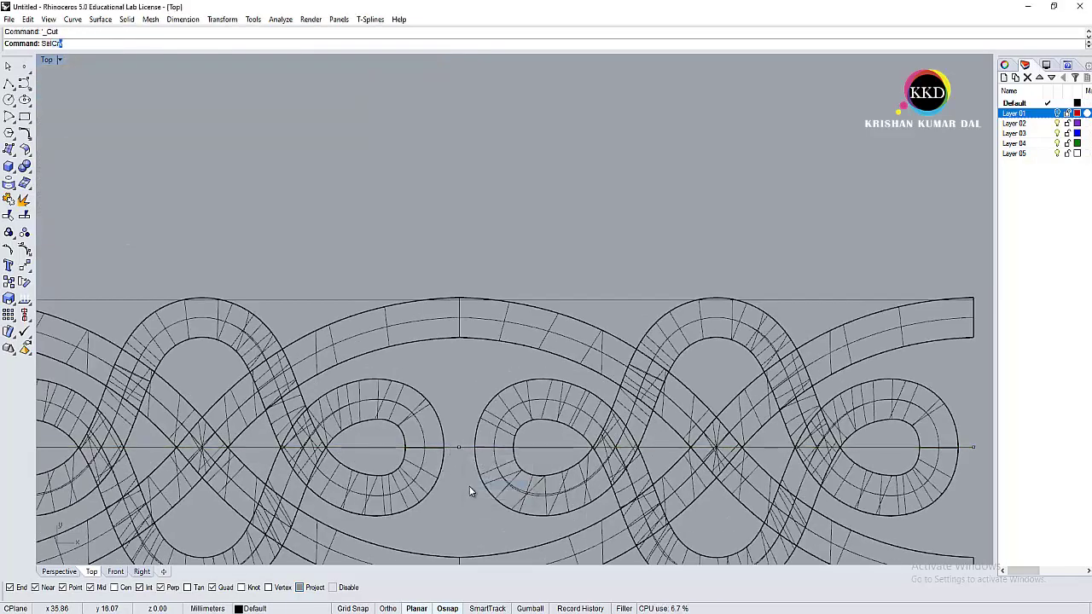
Step: Paste the horizontal lines back and offset the top line above the band as a border edge
key("ctrl+v")
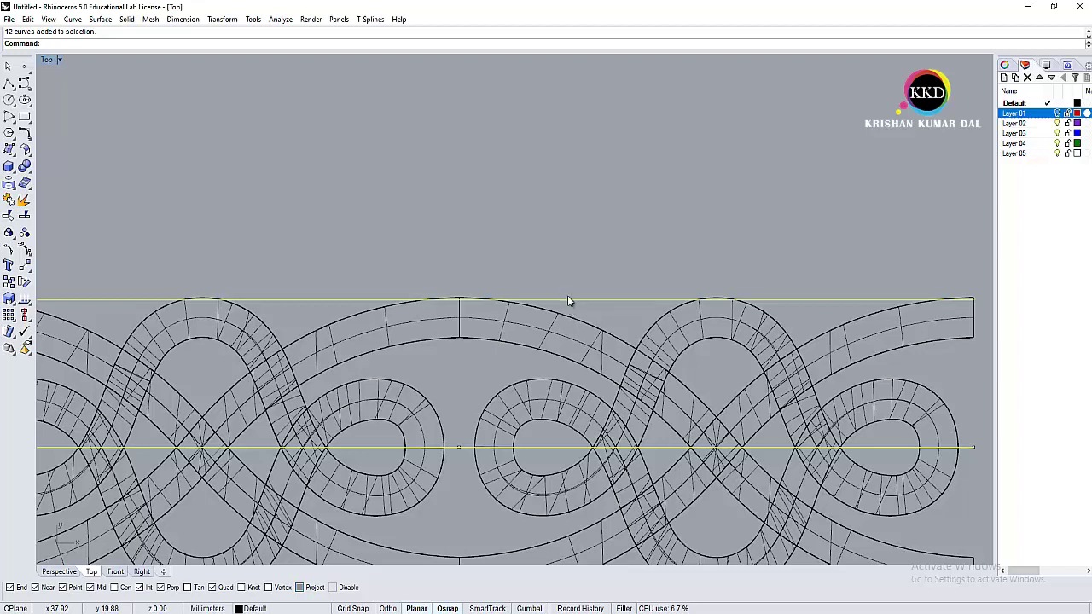
left_click(568, 299)
type("EXpl")
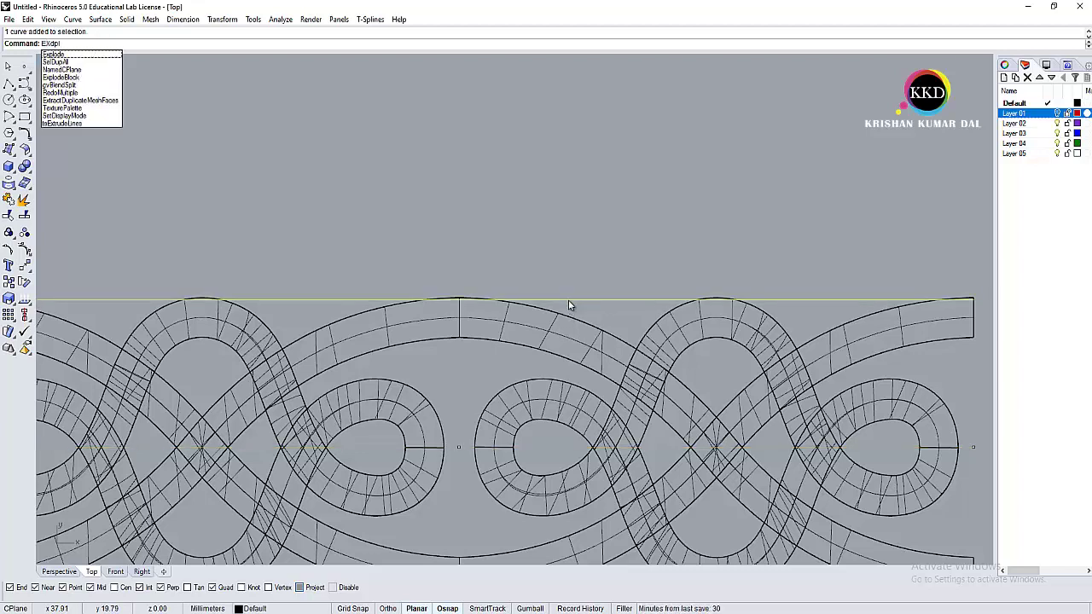
key("BackSpace")
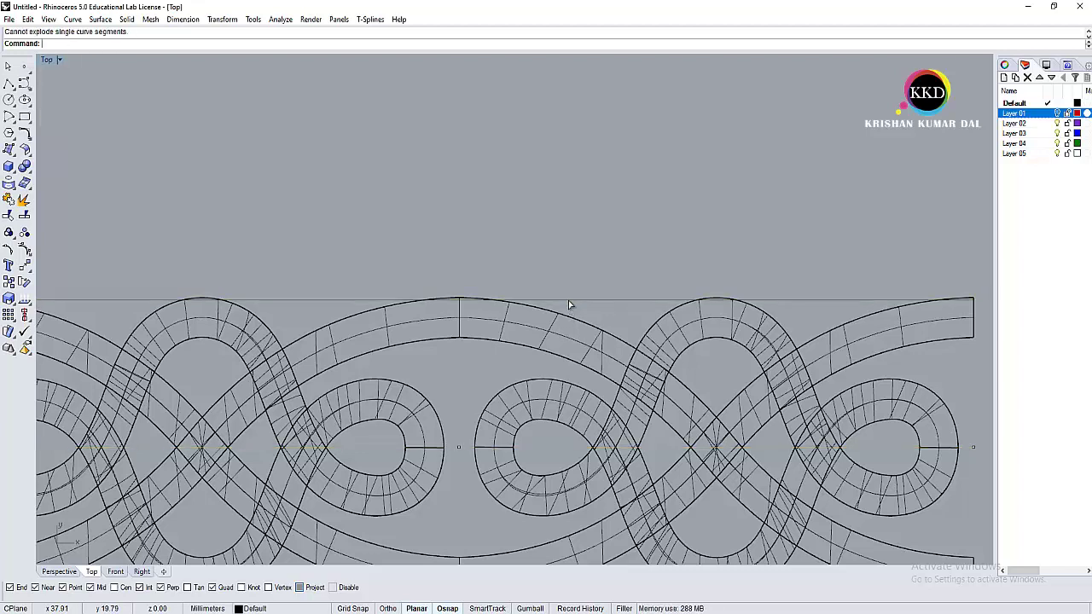
key("ctrl+v")
scroll(602, 265, "down", 3)
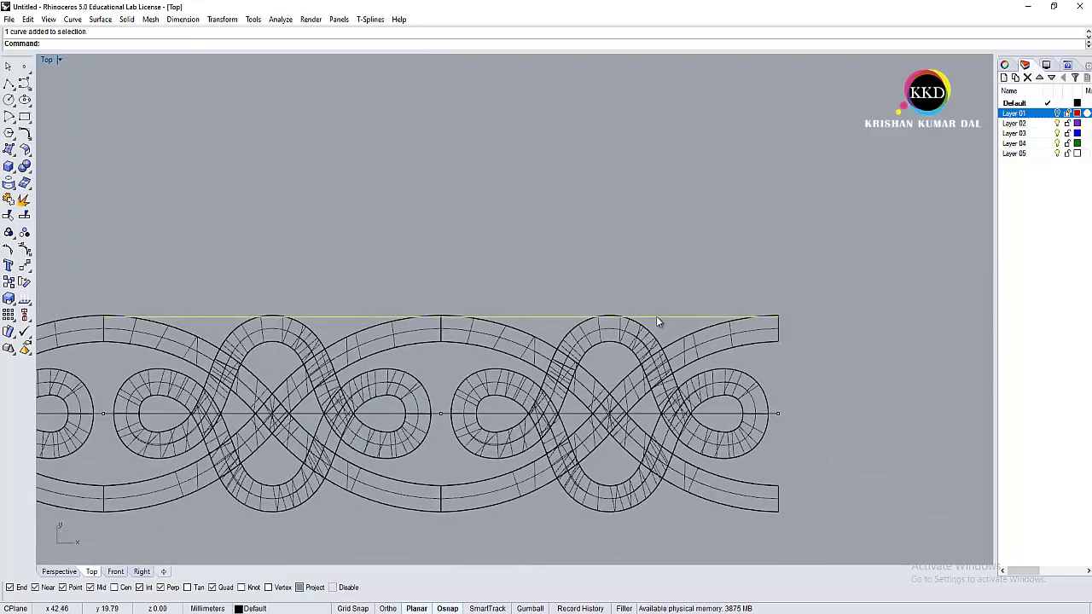
key("Return")
left_click(697, 261)
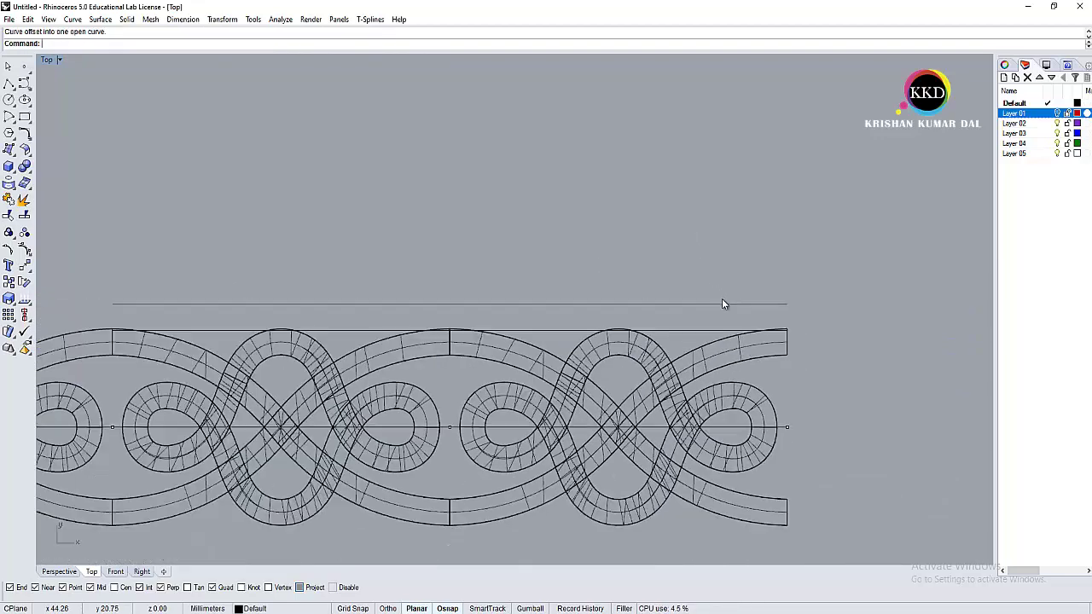
scroll(724, 305, "up", 3)
Step: Attempt a closing line at the band's right end and zoom to inspect it
key("Return")
scroll(814, 314, "up", 3)
left_click(806, 352)
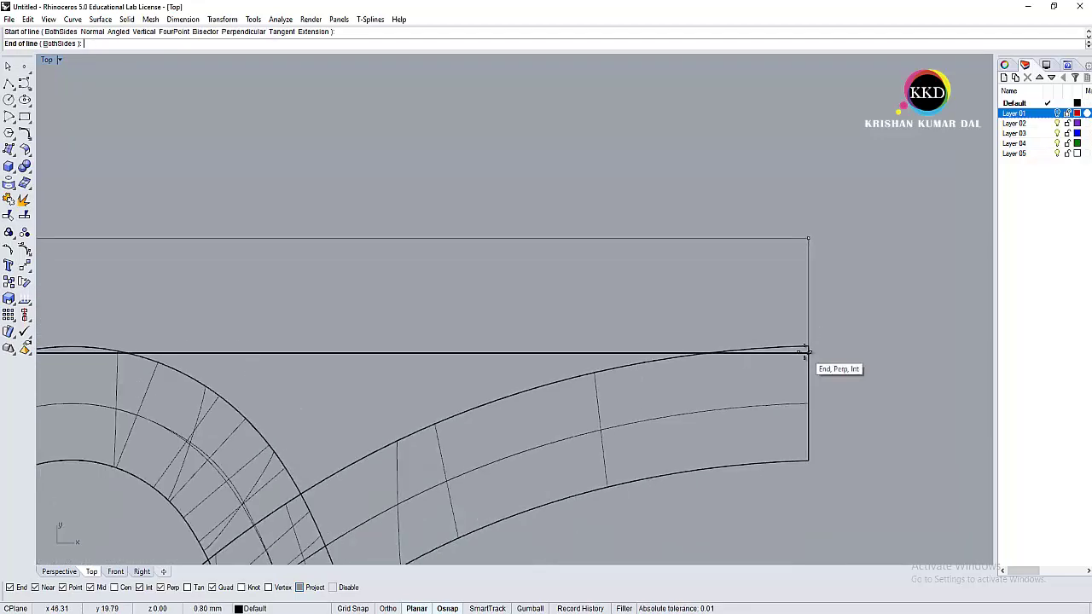
left_click(806, 352)
scroll(604, 313, "down", 5)
scroll(604, 312, "up", 3)
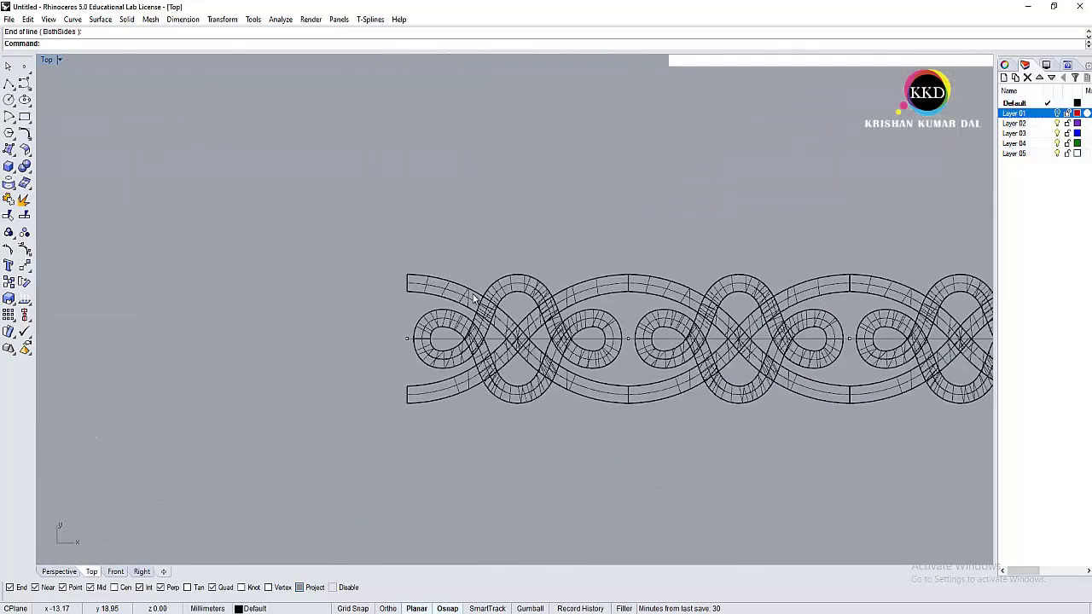
scroll(604, 312, "down", 1)
scroll(604, 312, "up", 3)
scroll(749, 293, "down", 2)
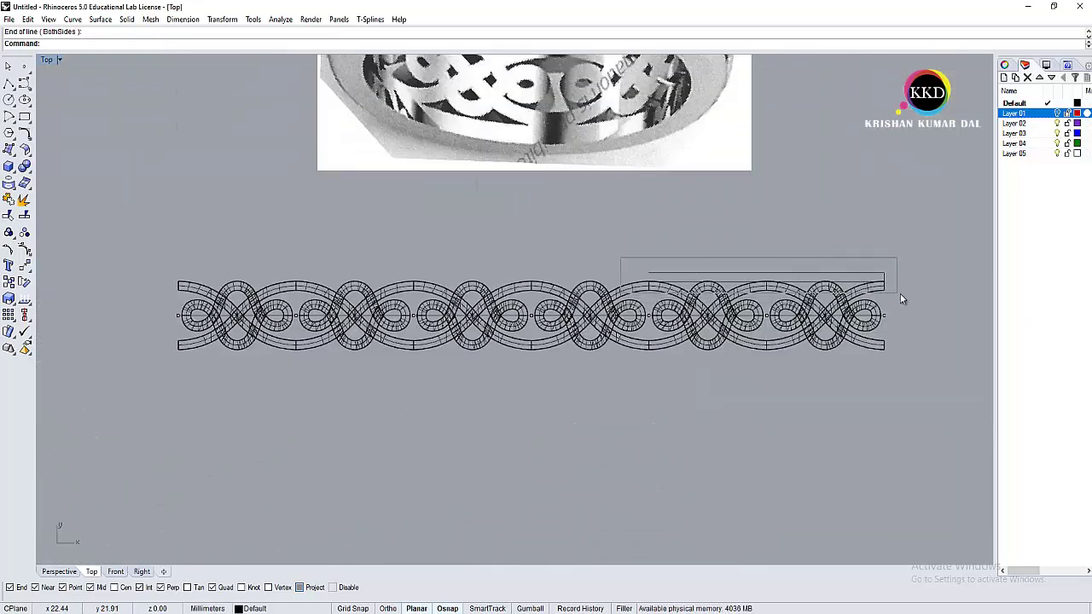
scroll(729, 328, "up", 1)
Step: Offset the centre line and the top band curve to create the strip's upper edge
left_click(773, 324)
type("Of")
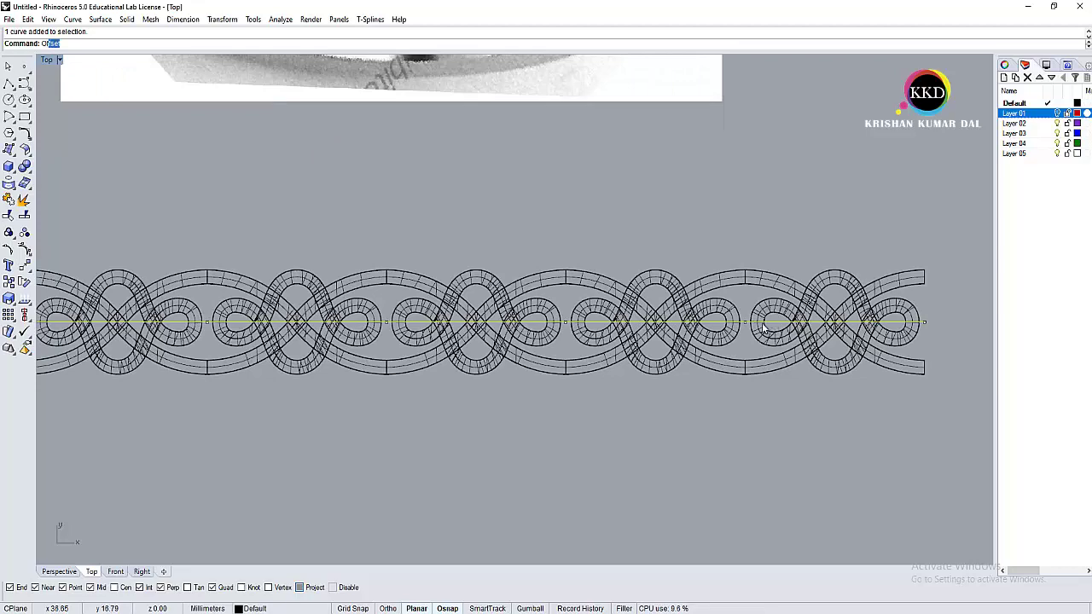
key("Return")
scroll(816, 261, "up", 4)
left_click(744, 342)
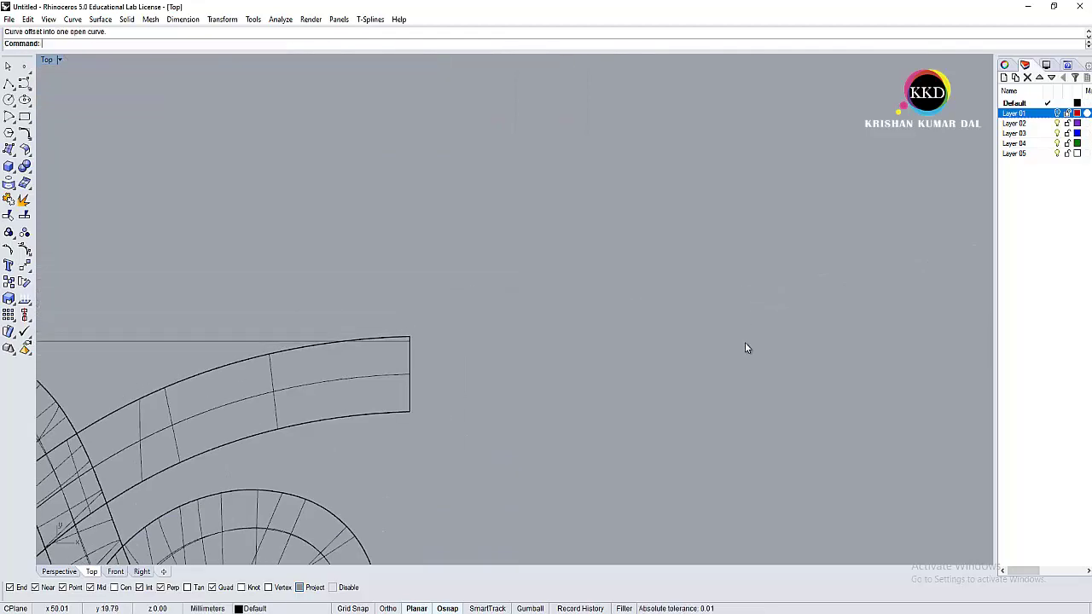
scroll(554, 347, "down", 2)
left_click(452, 361)
scroll(490, 307, "up", 1)
type("of")
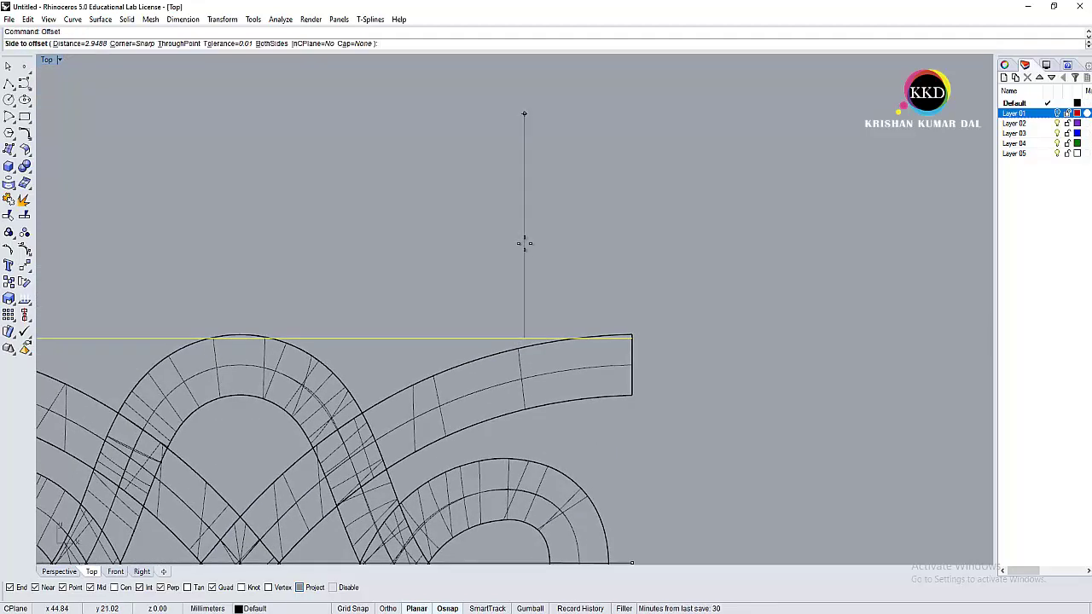
left_click(525, 243)
Step: Close the strip's right and left ends with lines to form the border rectangle
type("line")
key("Return")
scroll(635, 341, "up", 2)
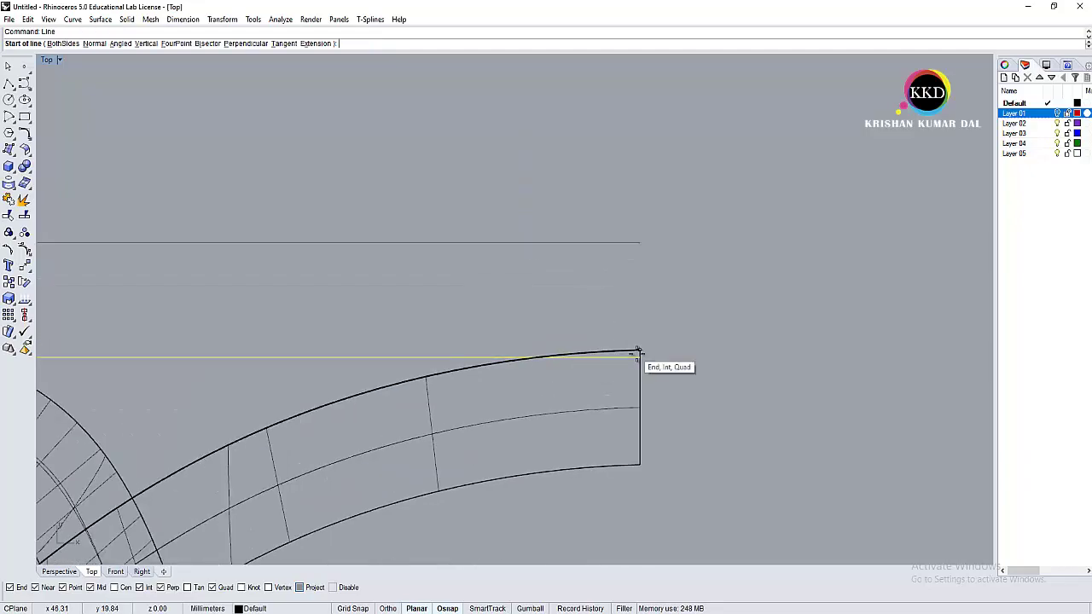
left_click(640, 355)
left_click(643, 273)
scroll(673, 276, "down", 3)
scroll(429, 271, "down", 2)
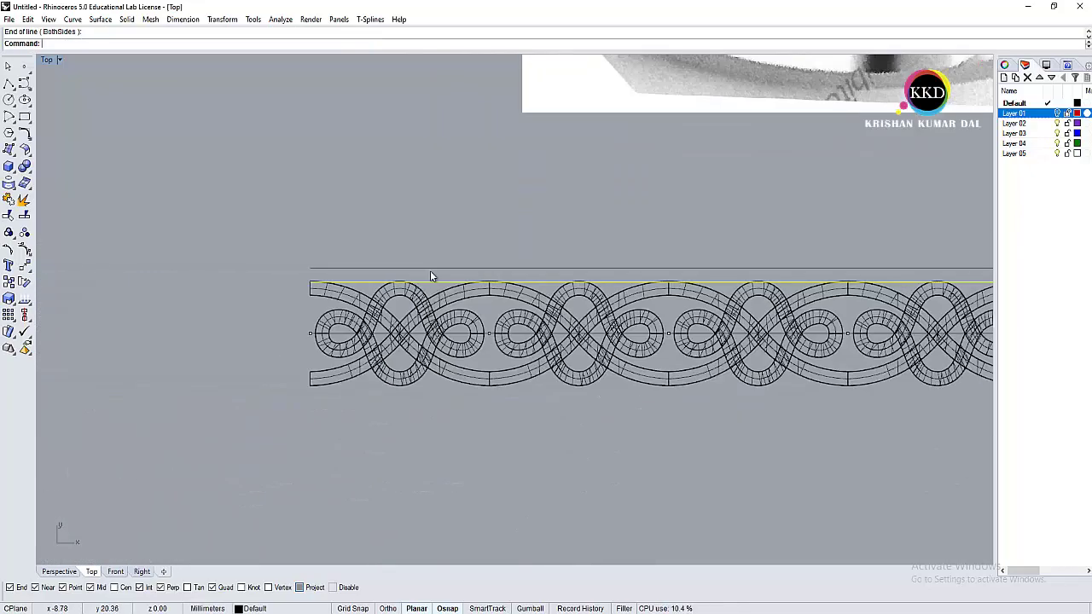
key("Return")
scroll(338, 286, "up", 3)
left_click(356, 262)
left_click(355, 203)
Step: Mirror the top border rectangle across the centre line to below the band
key("ctrl+a")
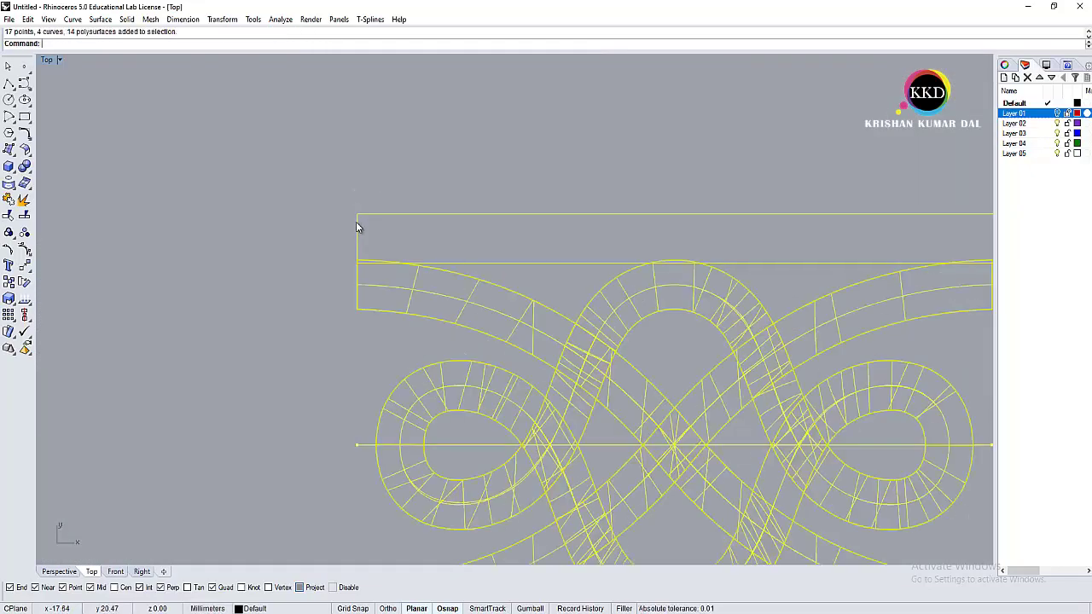
left_click(381, 222)
scroll(376, 248, "down", 2)
type("M")
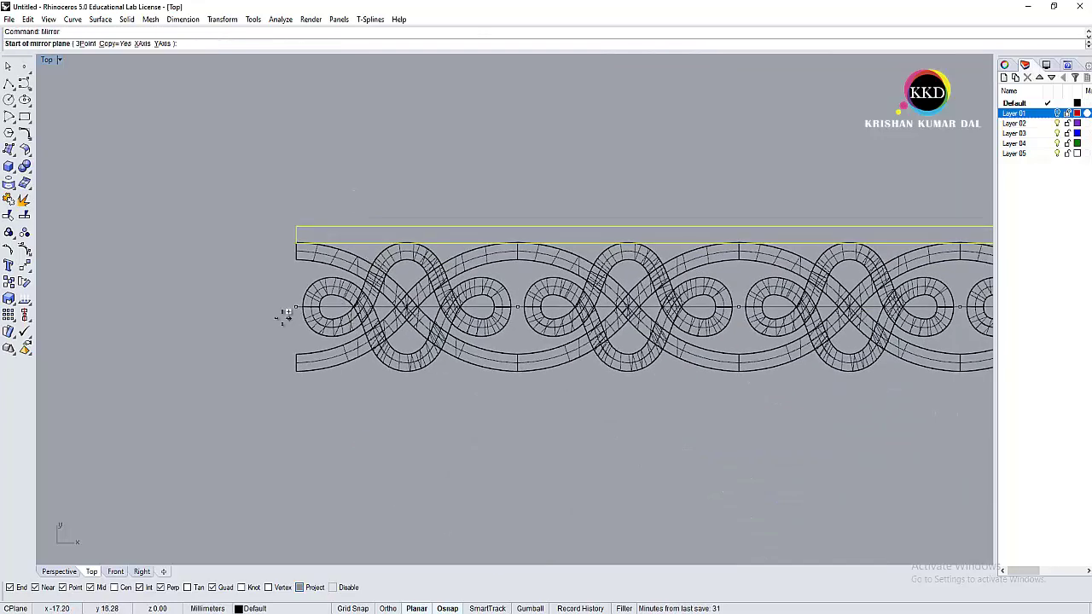
left_click(292, 306)
left_click(214, 308)
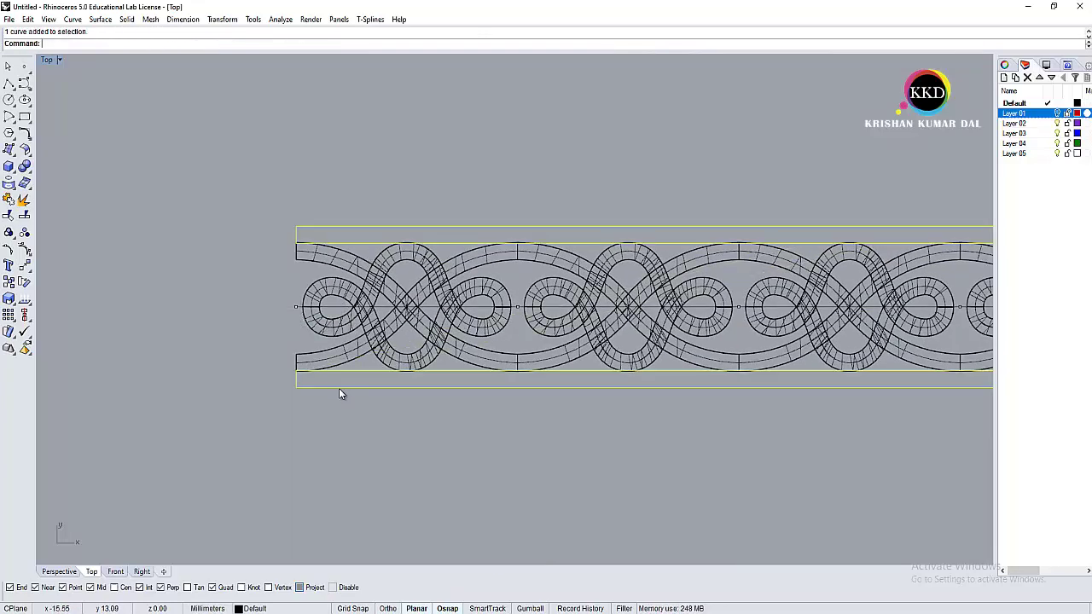
Step: Extrude the border outlines straight into solids with Extrude Planar Curve
double_click(47, 60)
left_click(150, 19)
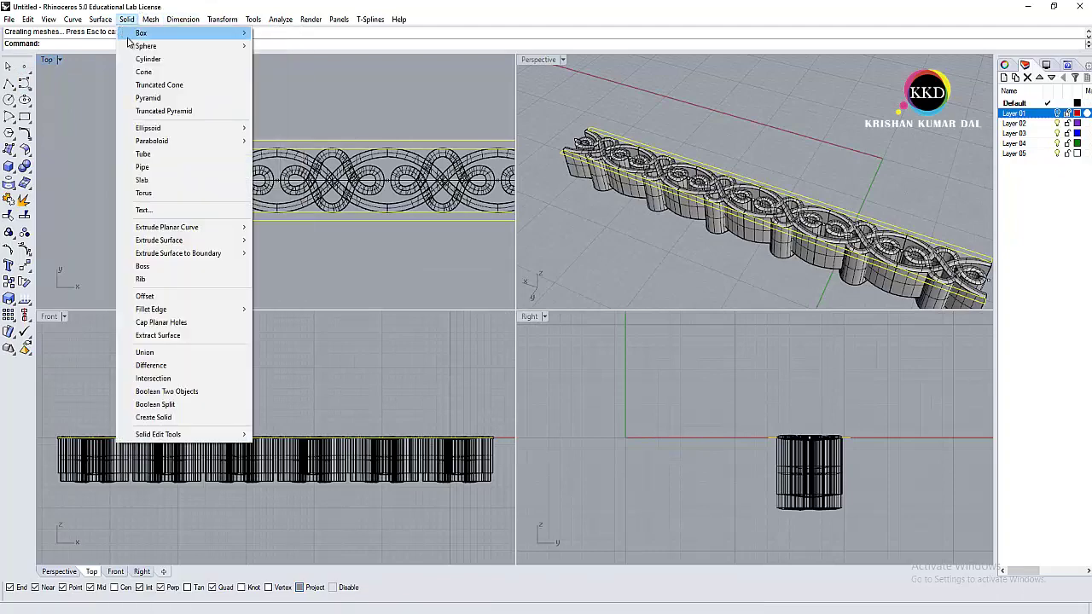
left_click(273, 227)
left_click(242, 487)
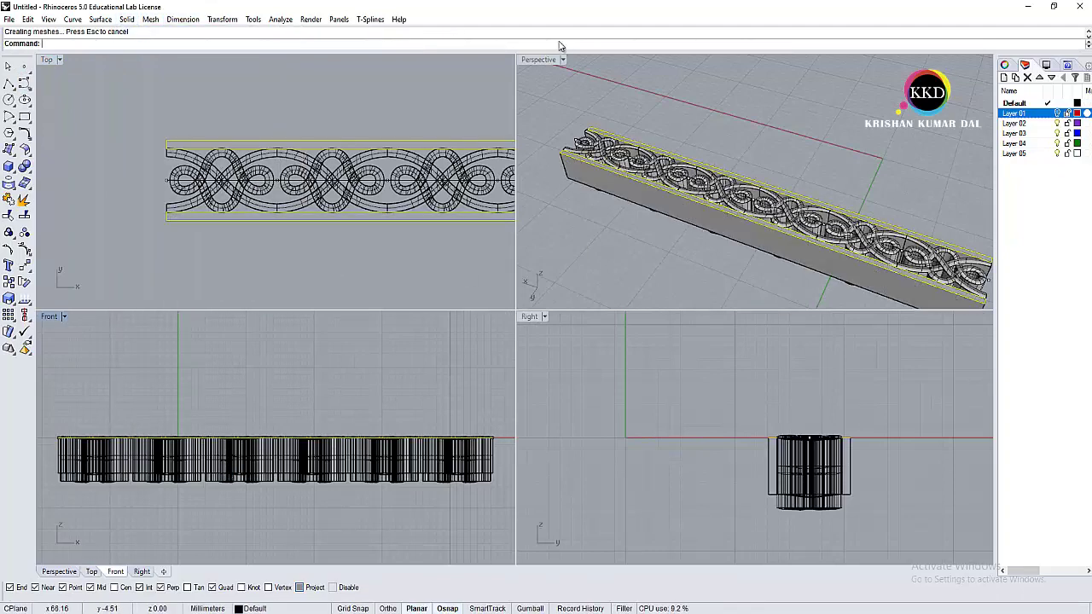
double_click(539, 59)
double_click(58, 60)
type("Fil")
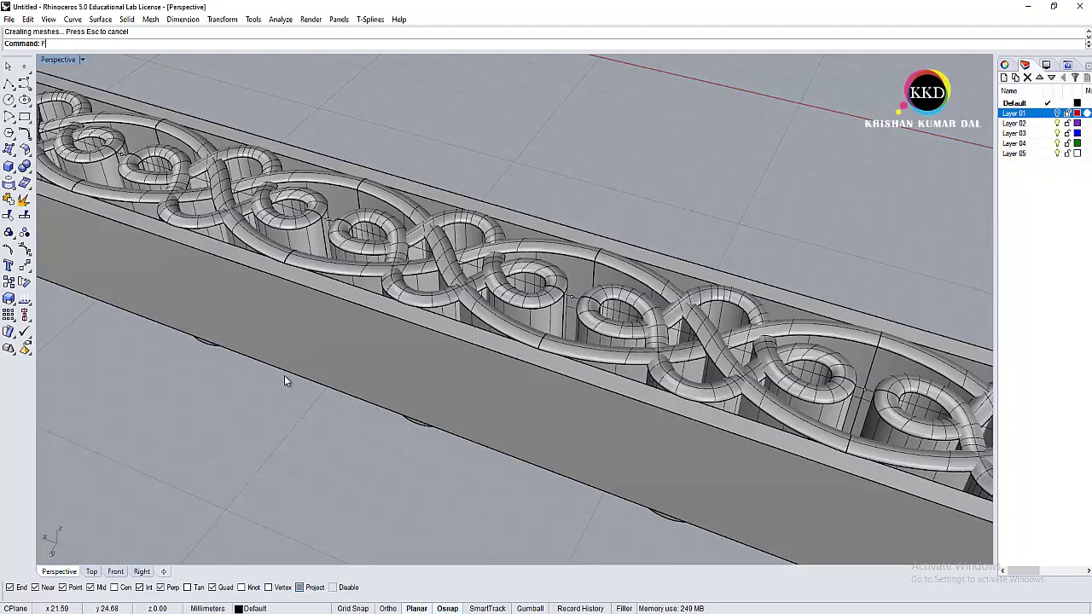
Step: Fillet the slab's top back edge with a 0.4 radius
left_click(126, 18)
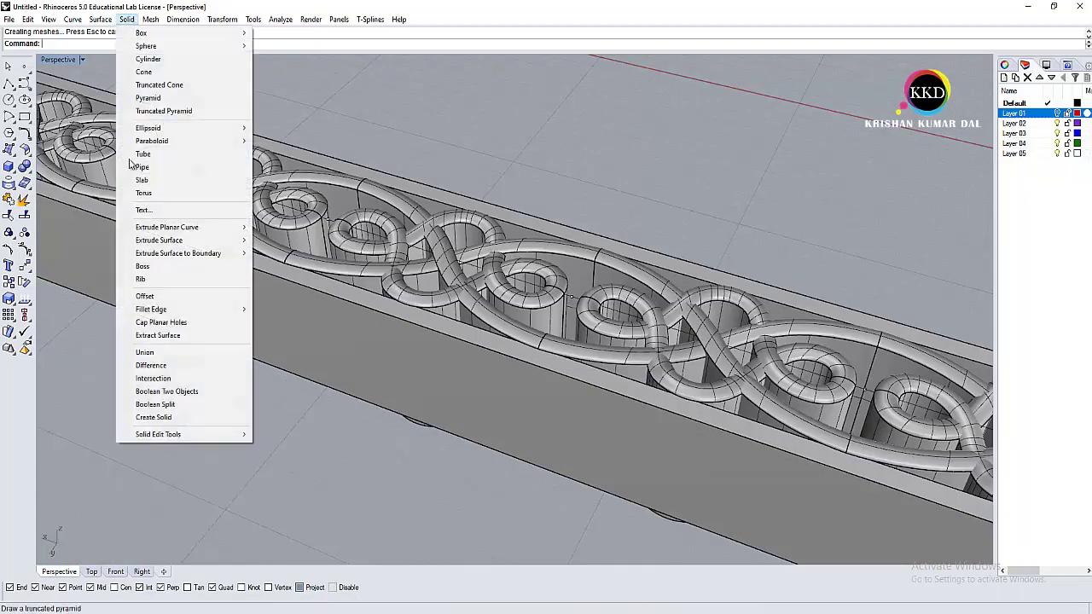
left_click(260, 312)
mouse_move(188, 309)
left_click(126, 19)
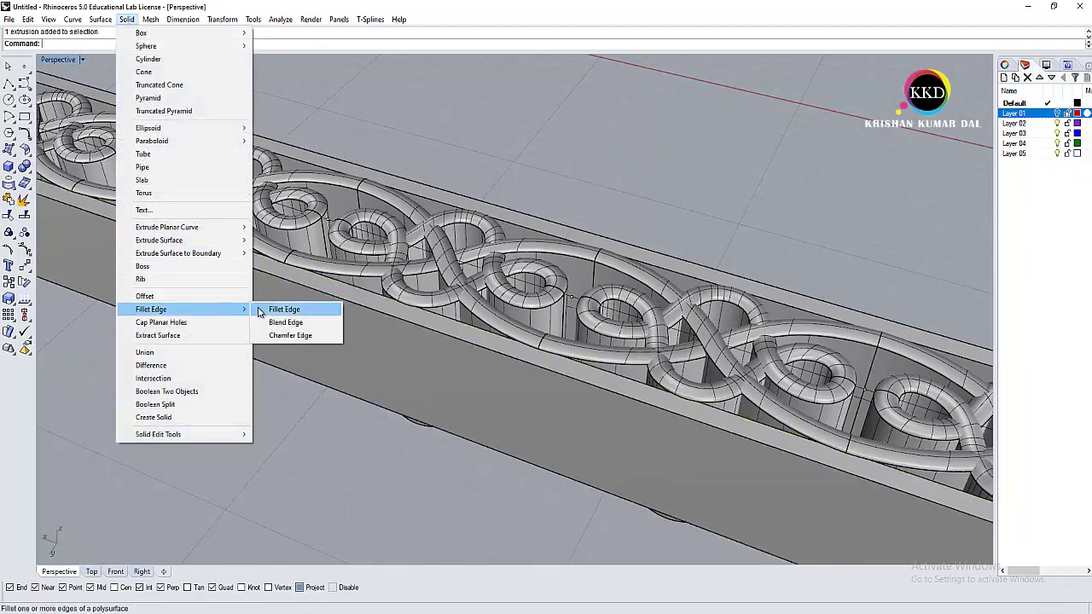
left_click(283, 307)
type(".4")
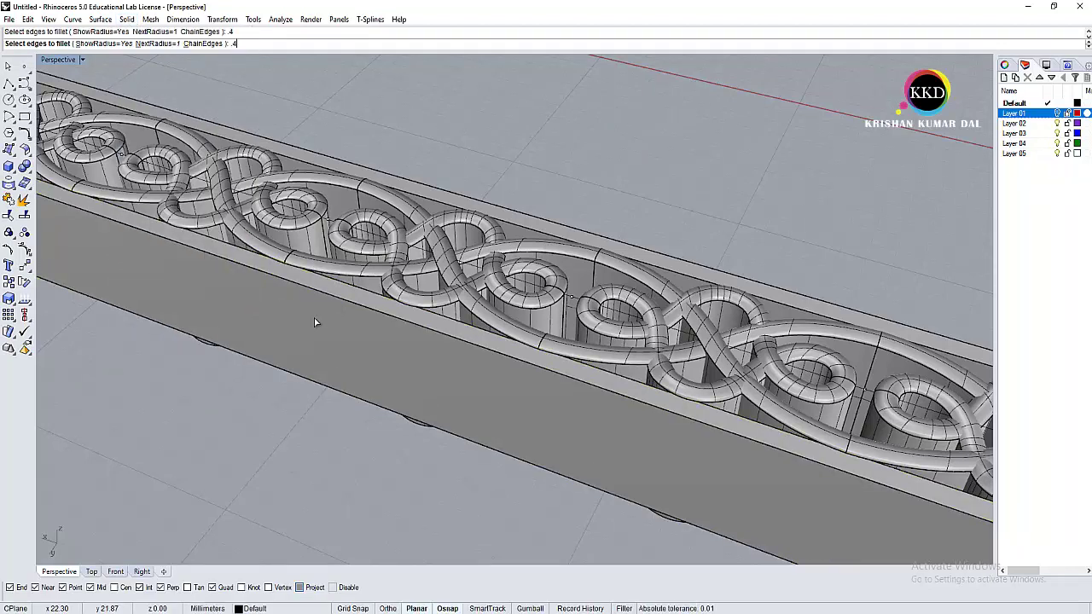
key("Return")
left_click(479, 203)
key("Return")
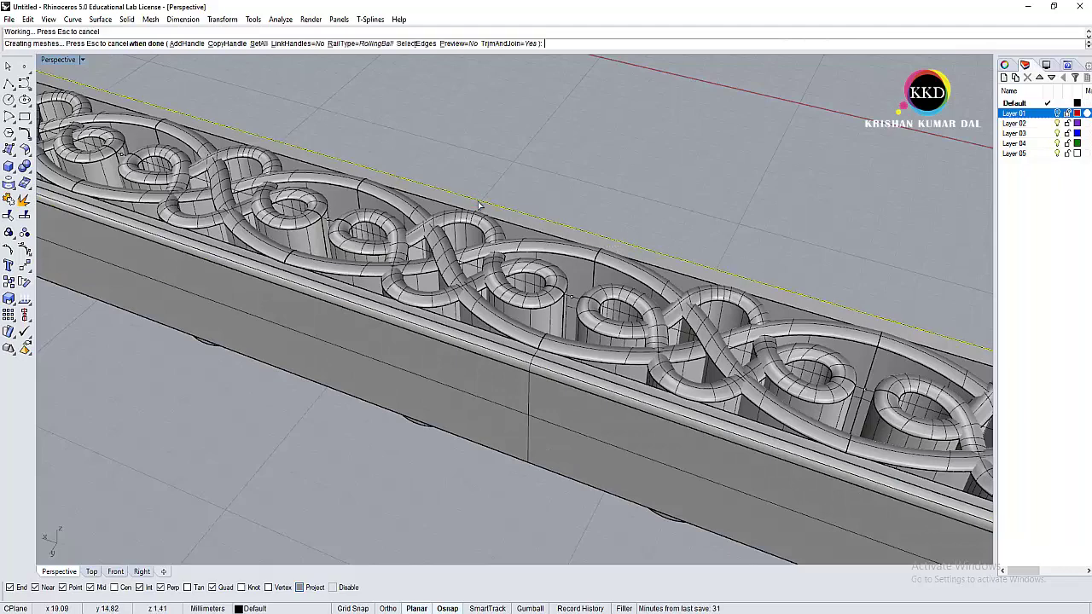
Step: Check the filleted slab in Shade mode, rotating the view, then return to wireframe
type("Shade")
key("Return")
scroll(479, 209, "down", 3)
mouse_move(479, 209)
right_mouse_down()
mouse_move(532, 372)
mouse_move(480, 312)
right_mouse_up()
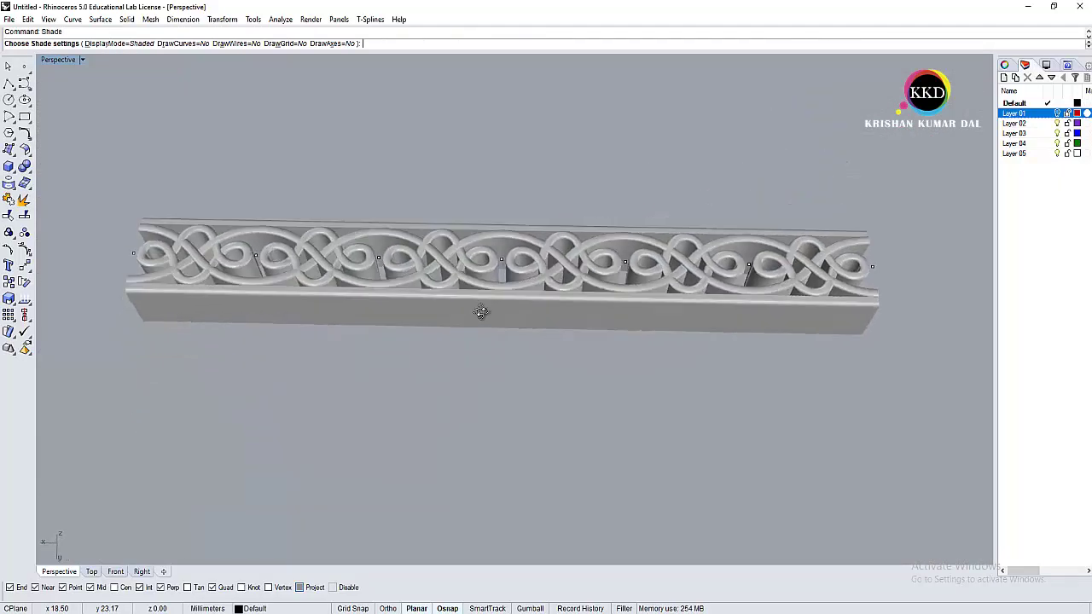
key("Escape")
Step: Zoom extents and undo the molding join and cut to bring back the circle
key("ctrl+m")
type("e")
key("Return")
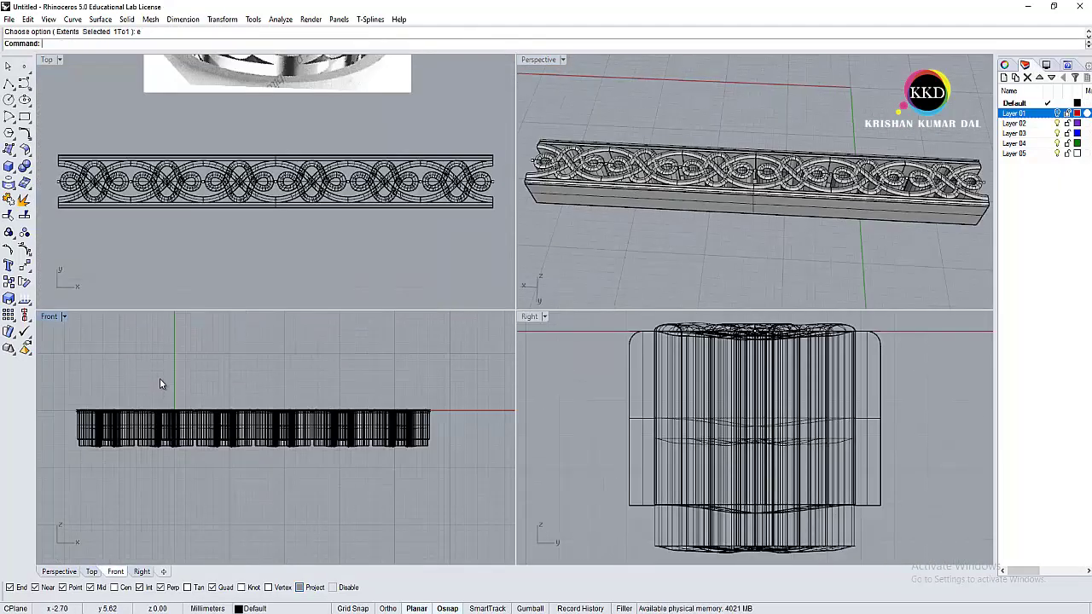
scroll(234, 458, "down", 8)
key("ctrl+z")
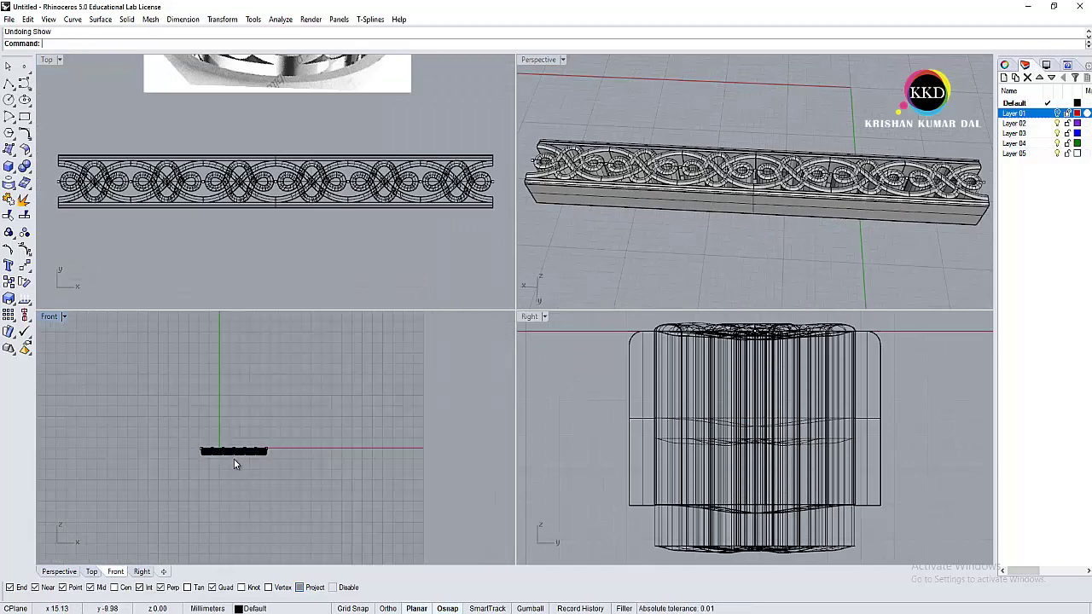
key("ctrl+z")
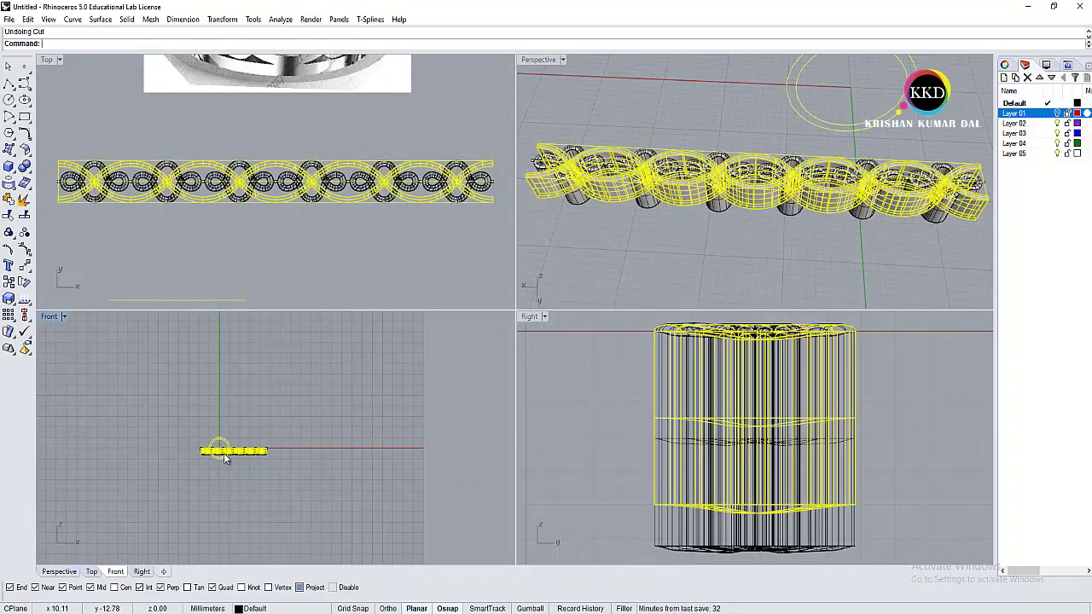
scroll(239, 444, "up", 5)
left_click(229, 455)
key("Delete")
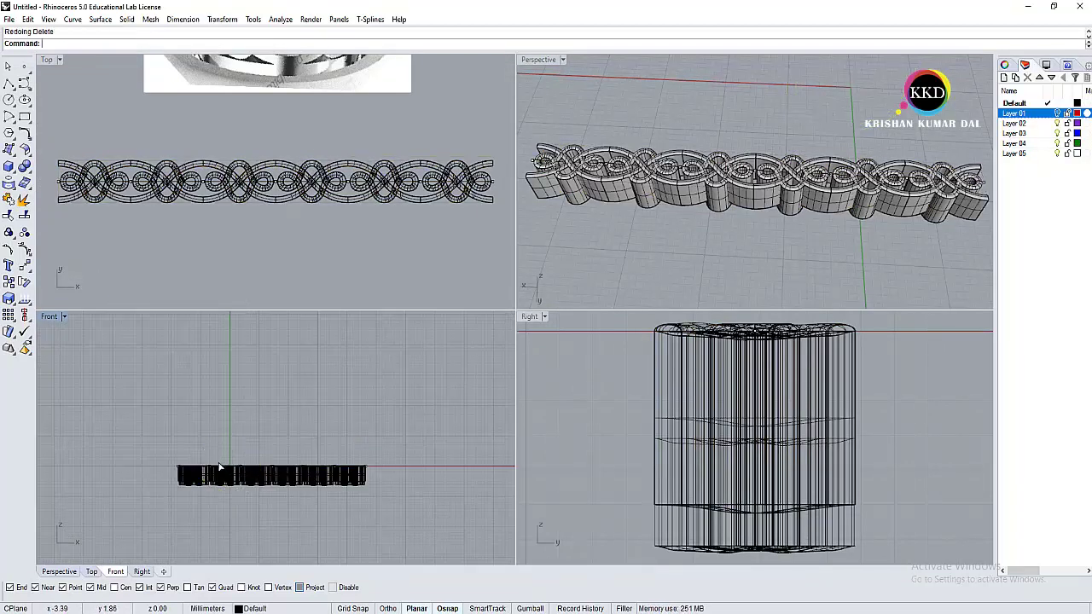
key("ctrl+z")
key("Return")
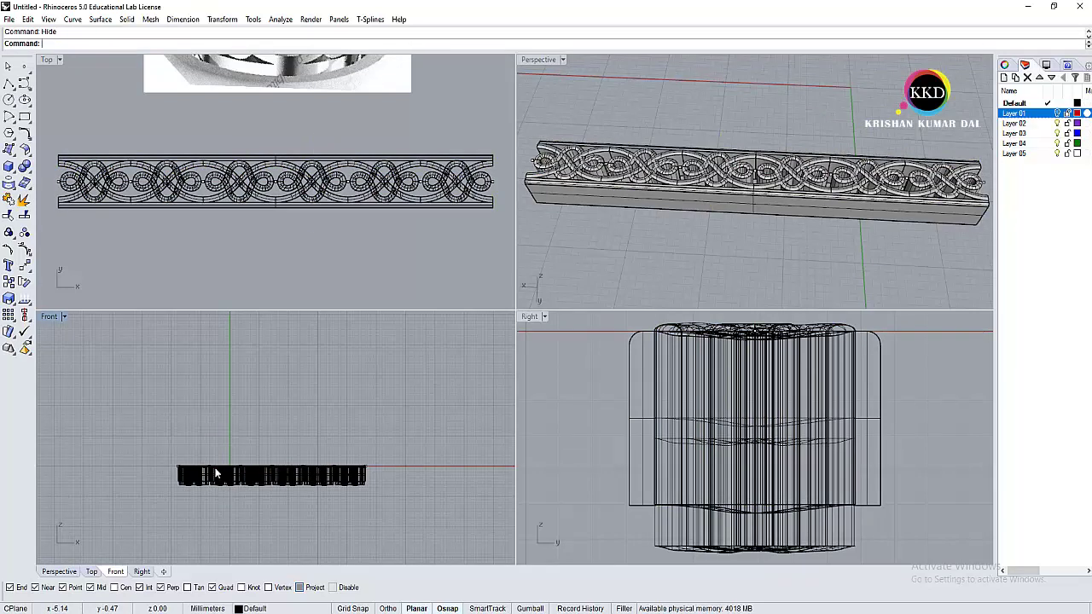
scroll(224, 431, "up", 3)
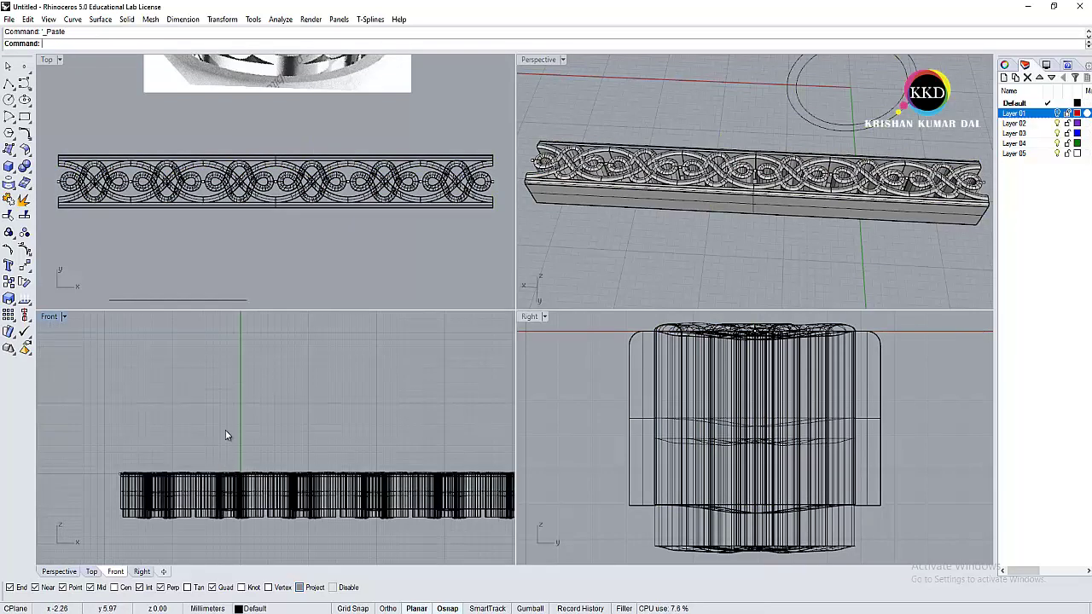
Step: Shade the Front view, zoom extents, and orbit to see the strip and circle diagonally
left_click(57, 314)
left_click(85, 260)
key("Escape")
key("ctrl+shift+e")
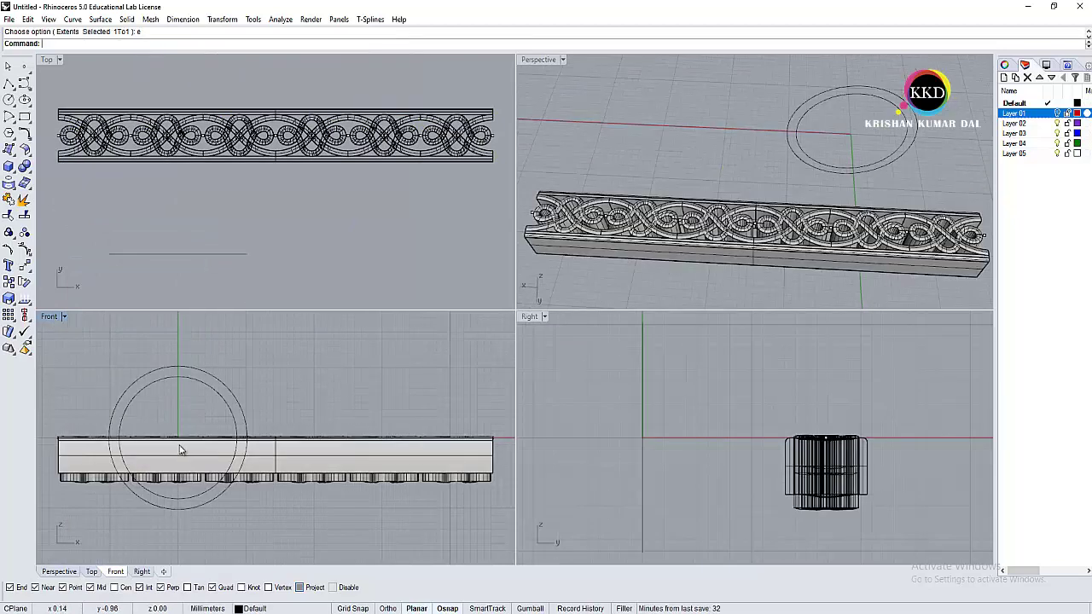
right_click_drag(648, 213, 537, 296)
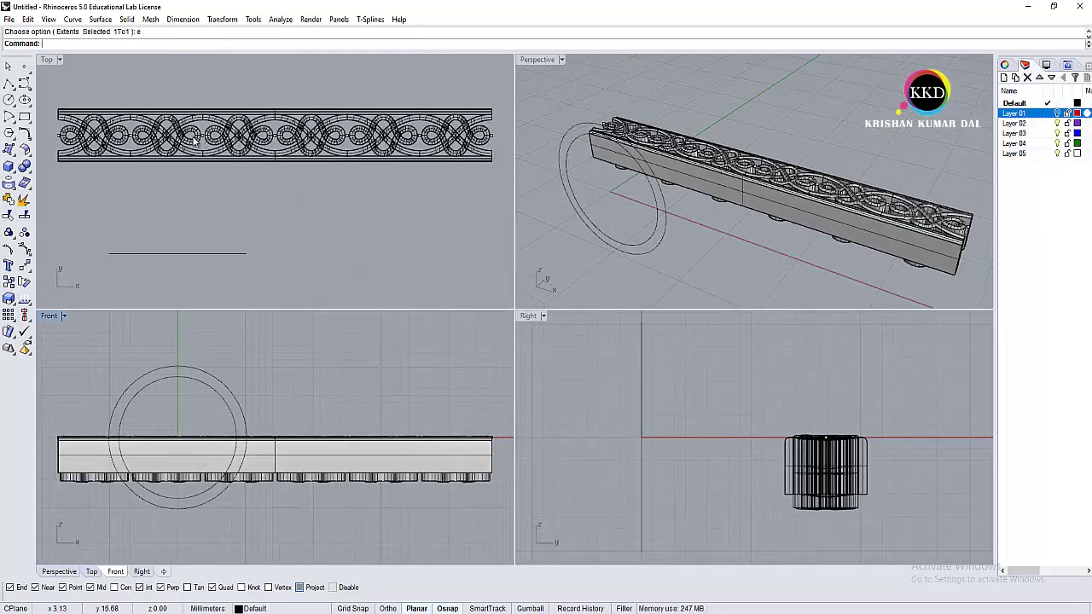
scroll(195, 142, "up", 5)
Step: Flow the knot strip from its straight base curve onto the circle
left_click(192, 136)
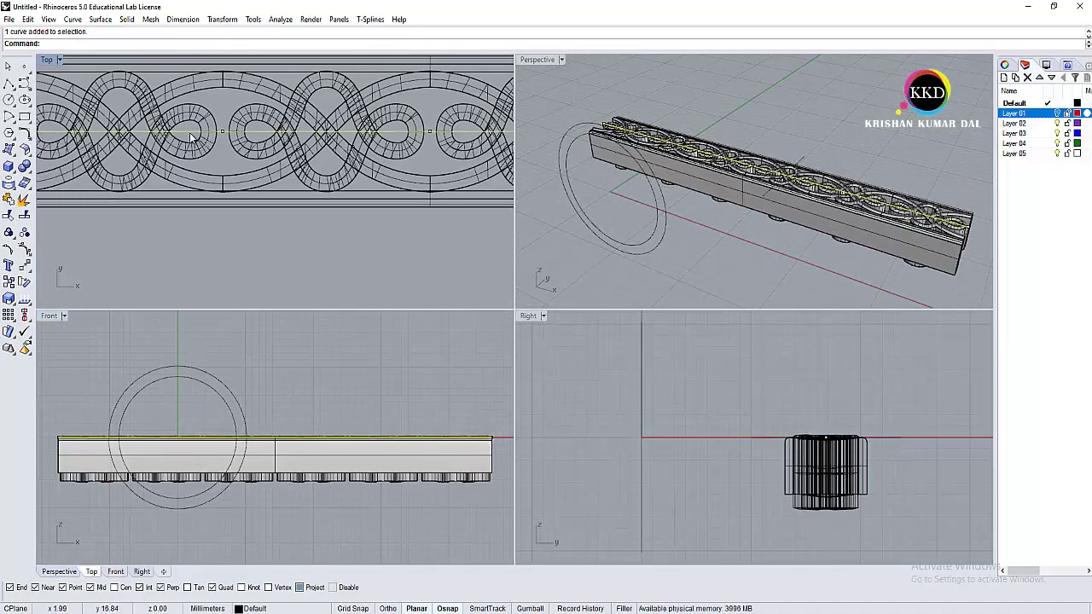
key("ctrl+v")
scroll(194, 141, "down", 5)
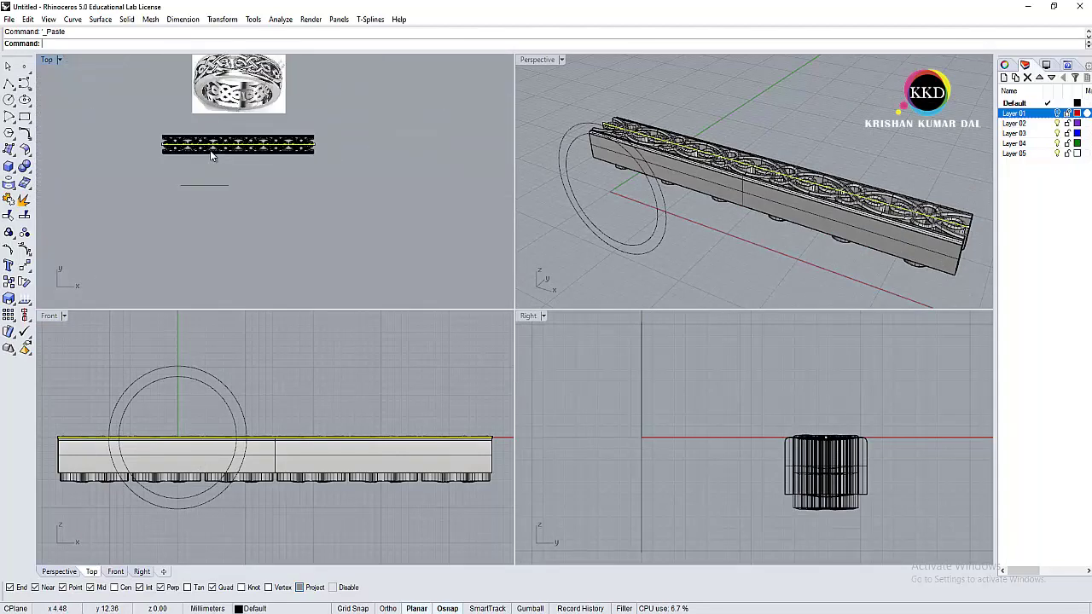
scroll(407, 166, "up", 3)
scroll(407, 165, "up", 2)
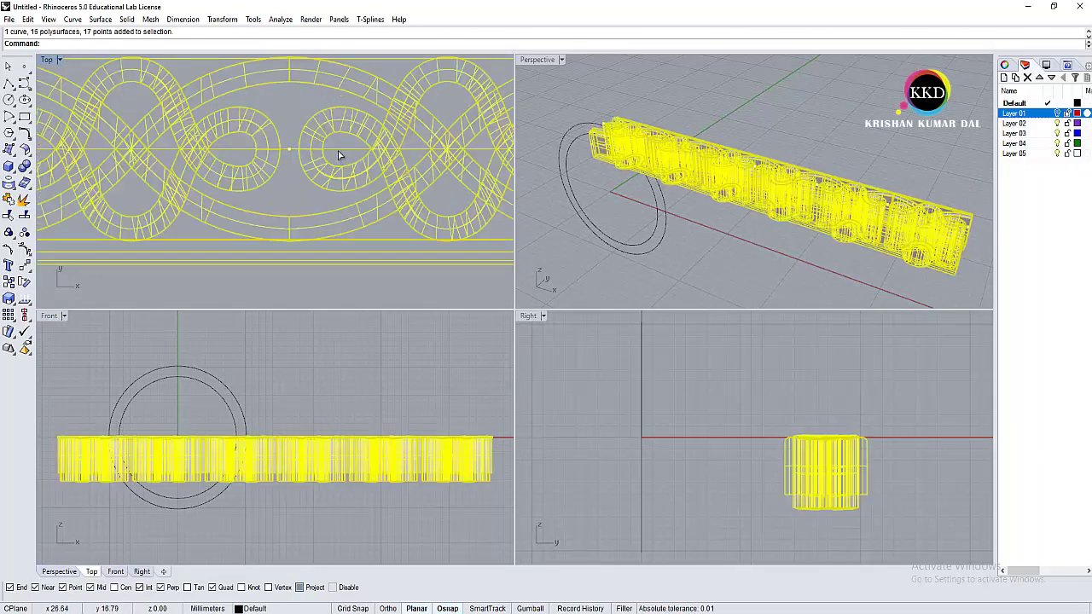
left_click(336, 153, "ctrl")
type("Flow")
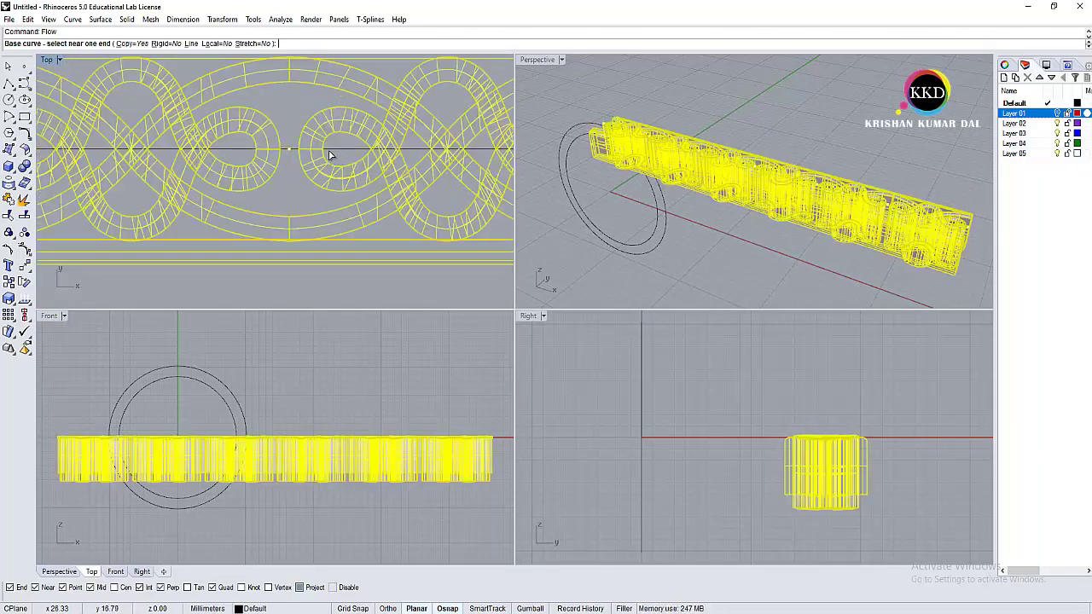
left_click(335, 152)
scroll(335, 152, "down", 5)
left_click(275, 224)
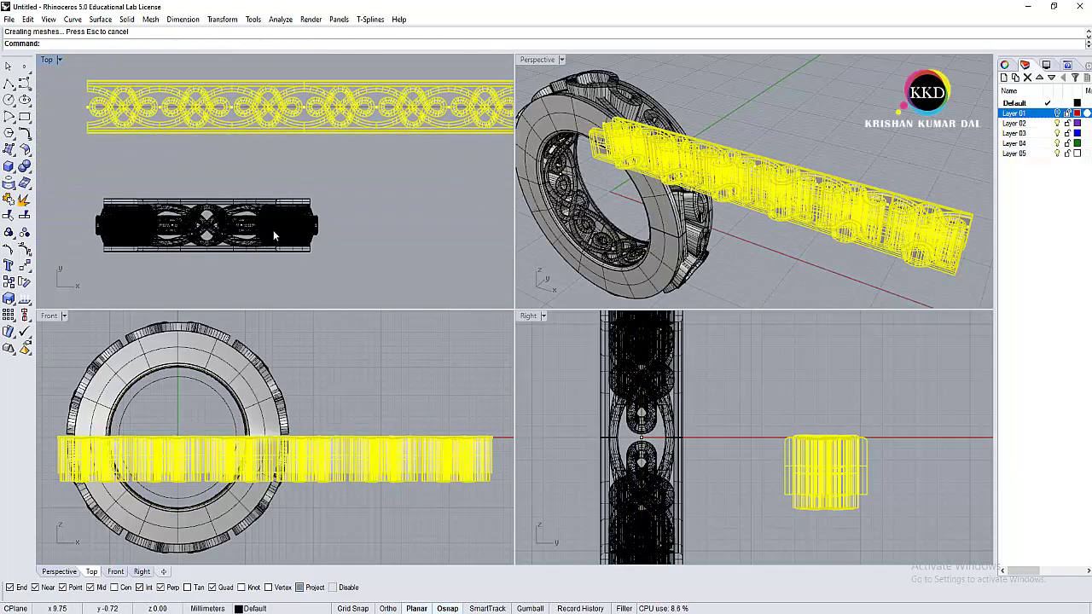
Step: Undo the flowed ring and redo the Flow onto the circle
key("ctrl+z")
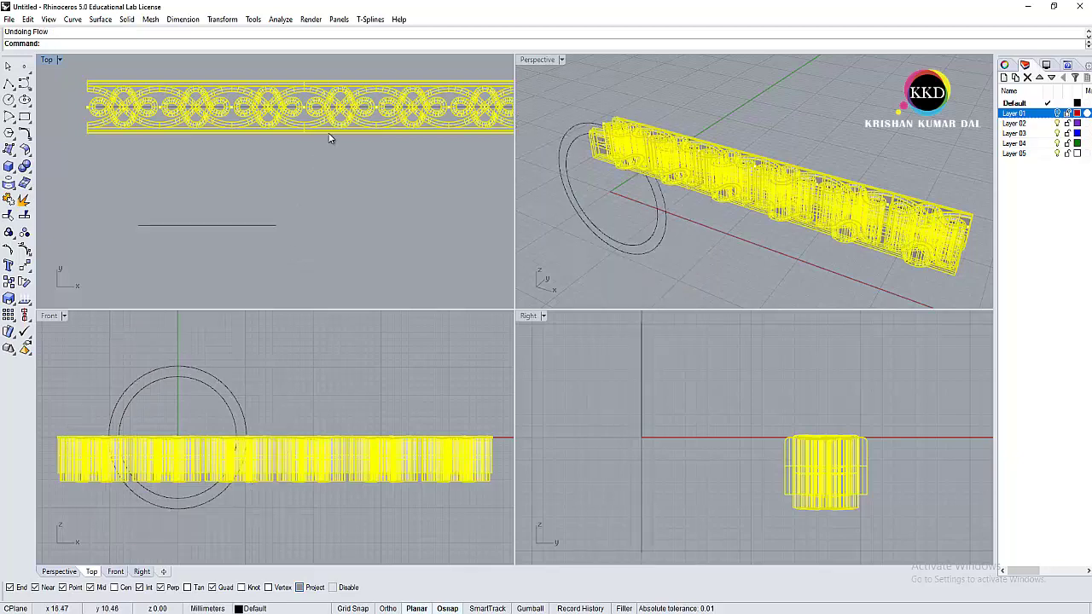
key("Return")
scroll(332, 111, "up", 3)
scroll(332, 111, "up", 1)
left_click(333, 111)
left_click(221, 388)
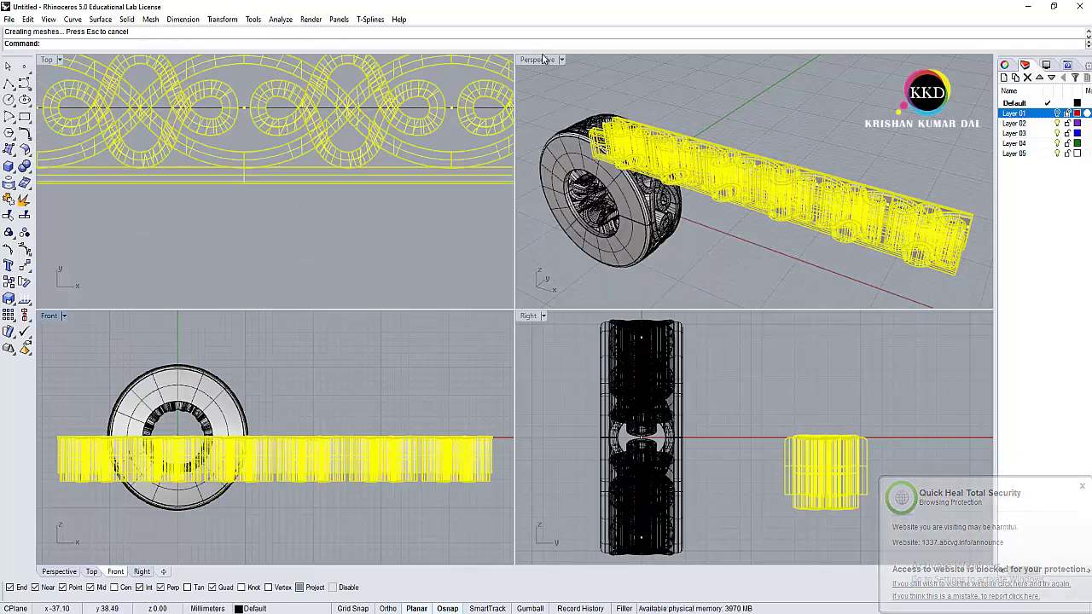
Step: Select the leftover straight knot strip in the Perspective view
left_click(511, 72)
scroll(234, 204, "down", 3)
scroll(233, 204, "down", 3)
left_click_drag(171, 174, 335, 203)
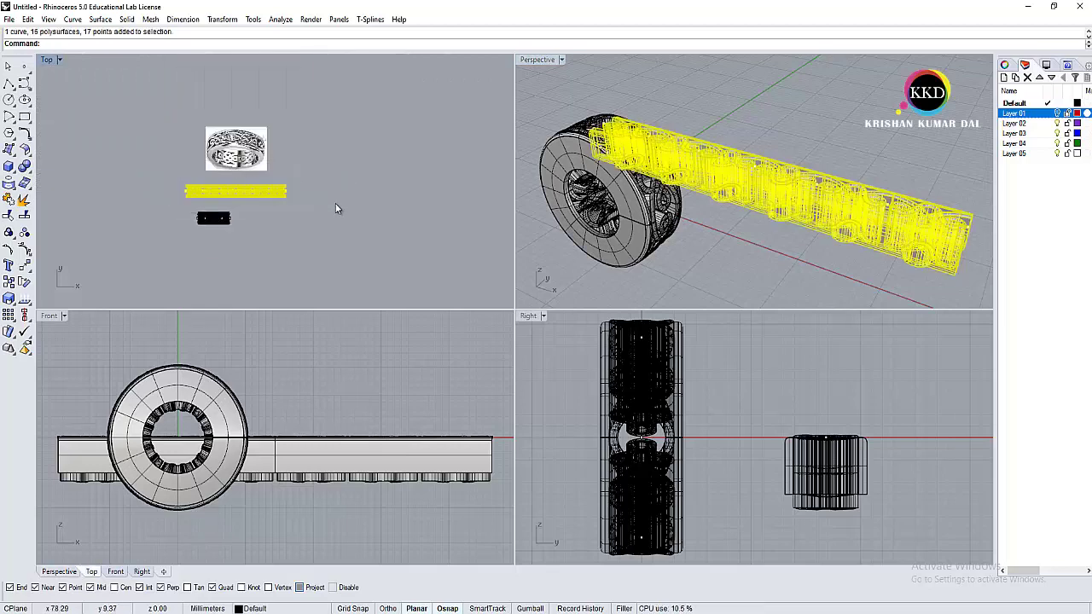
Step: Hide the straight knot strip
type("G")
key("Return")
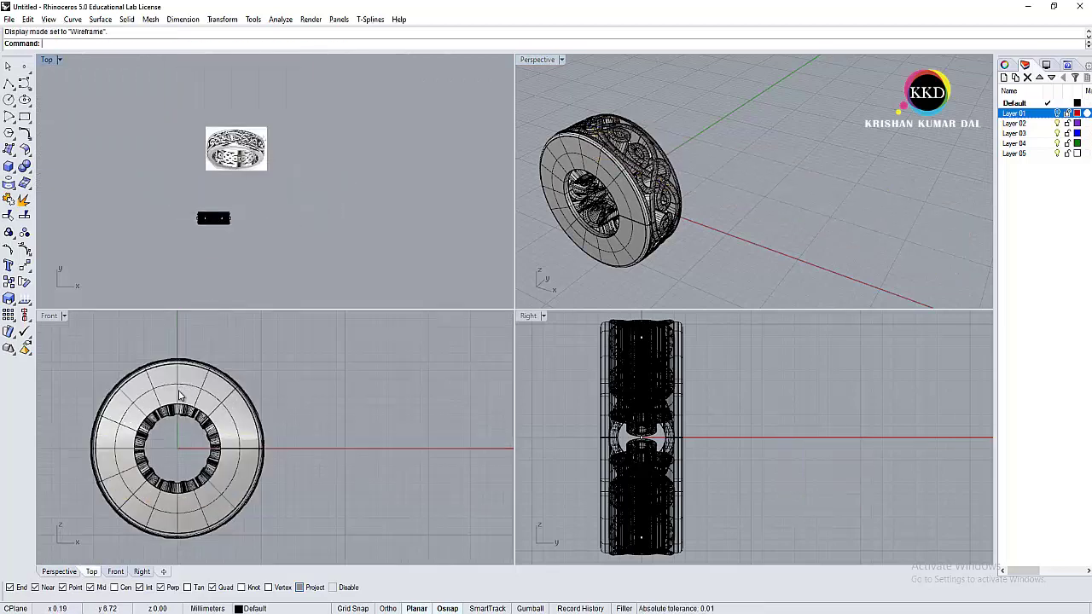
scroll(180, 372, "up", 2)
scroll(180, 372, "up", 3)
type("S")
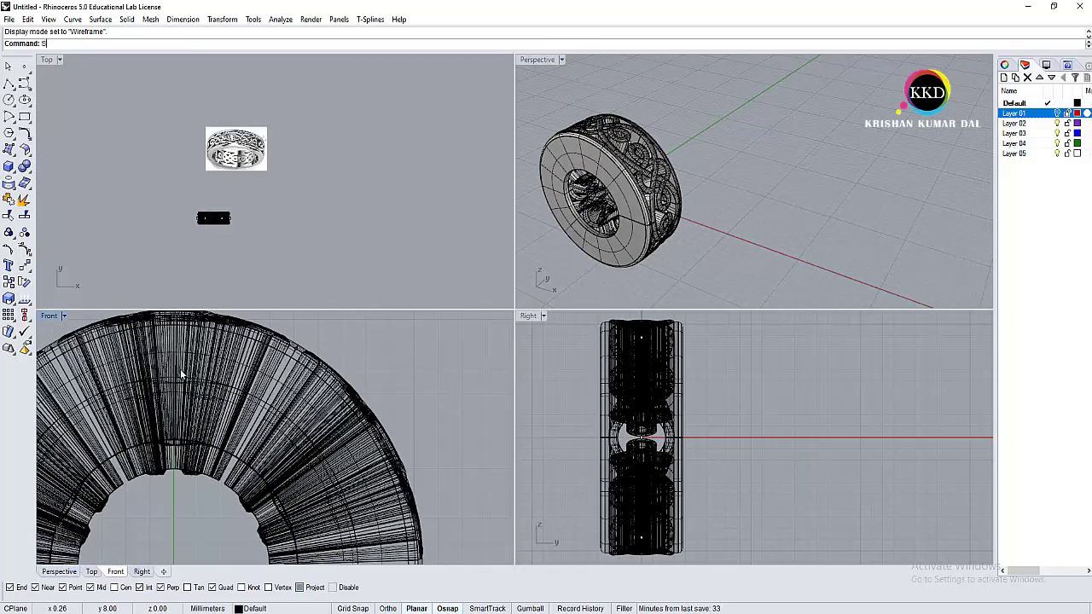
Step: Select the circle curves and extrude them straight into a solid cylinder
type("elCrv")
key("Return")
scroll(180, 368, "down", 3)
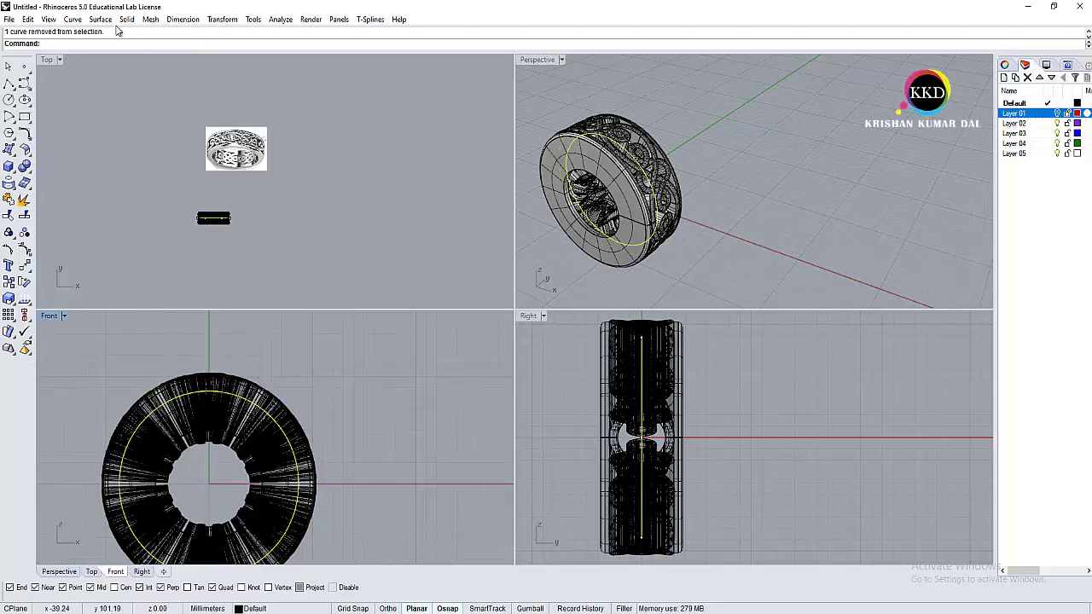
left_click(126, 19)
left_click(277, 226)
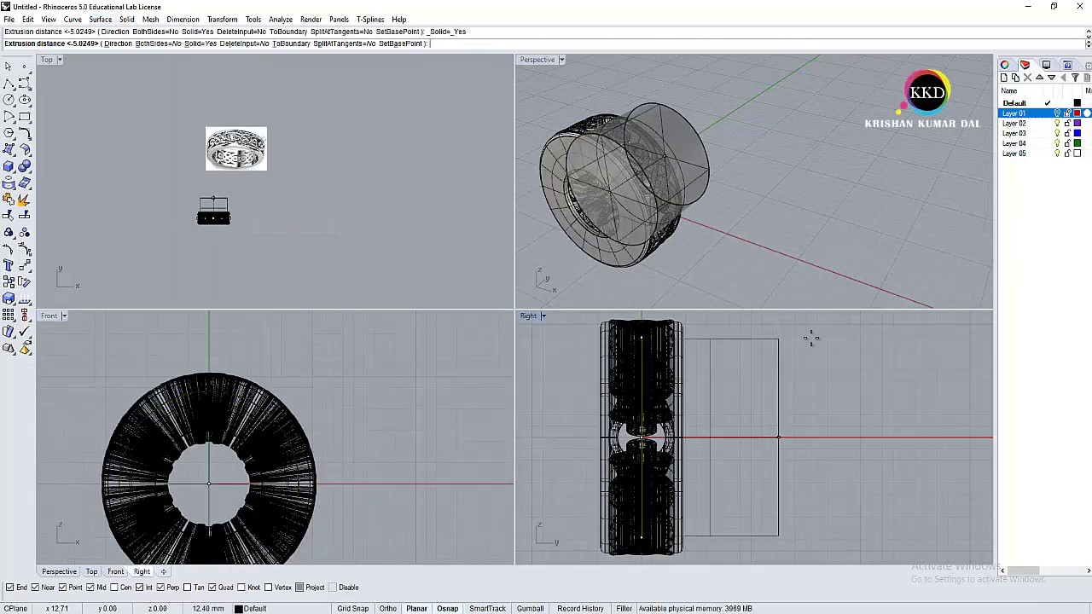
type("b")
left_click(836, 366)
scroll(779, 371, "down", 3)
Step: Try a Boolean difference of the cylinder from the ring parts, then clear the selection
left_click_drag(684, 336, 768, 498)
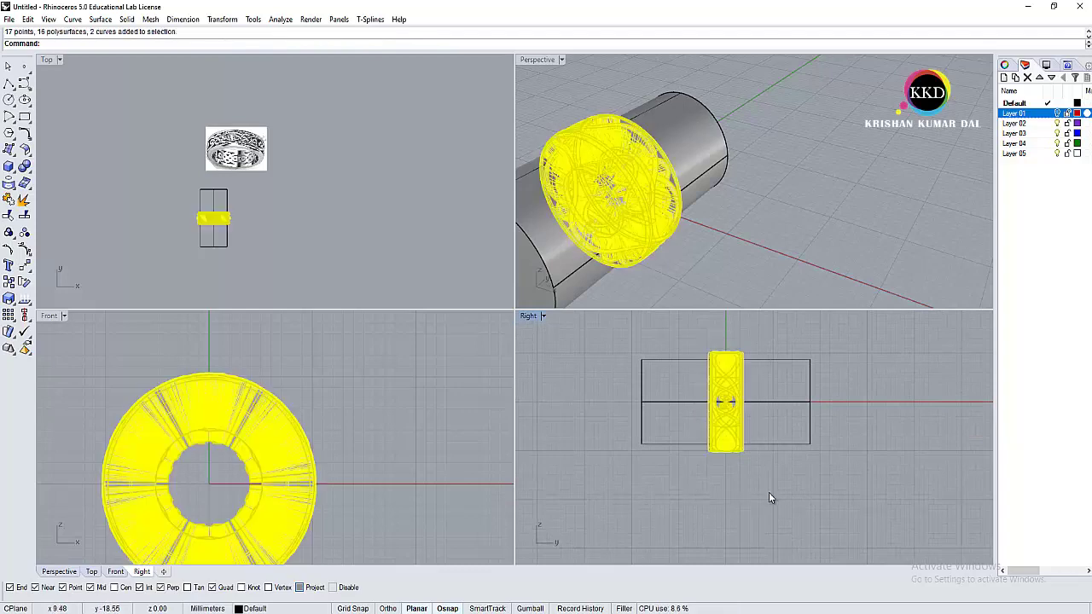
type("BooleanDifference")
key("Return")
left_click(778, 362)
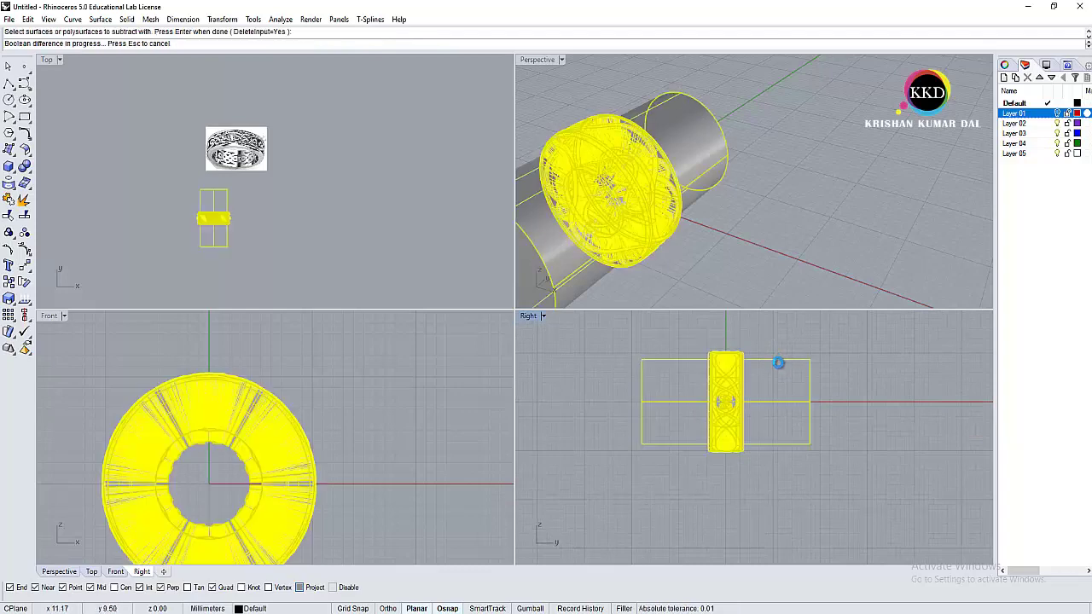
scroll(646, 162, "up", 5)
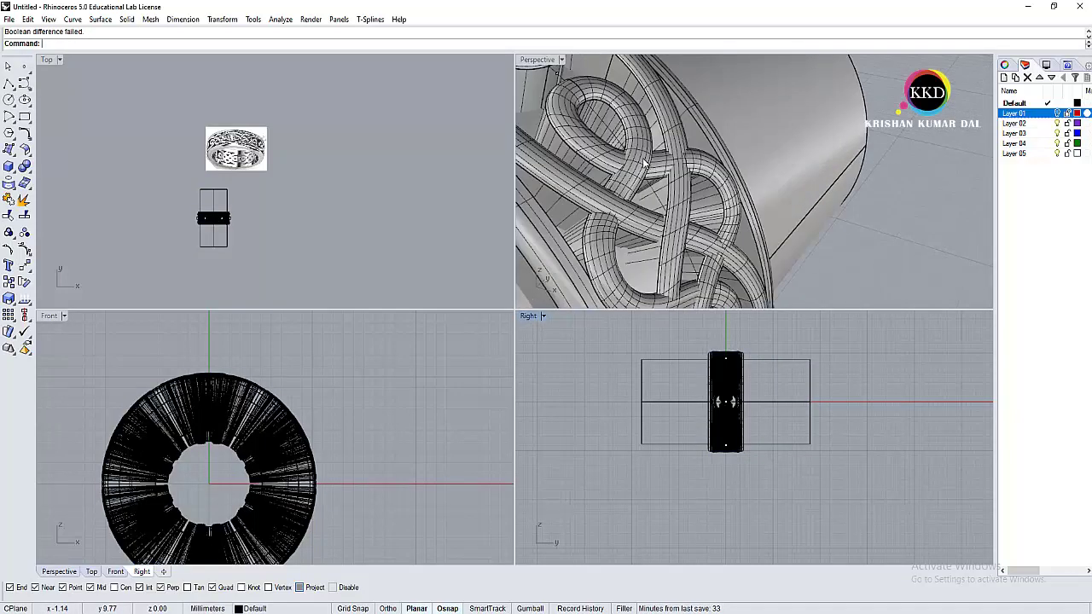
left_click(646, 162)
scroll(646, 162, "down", 3)
key("Escape")
Step: Maximize the Perspective view and check all objects for naked edges
double_click(536, 60)
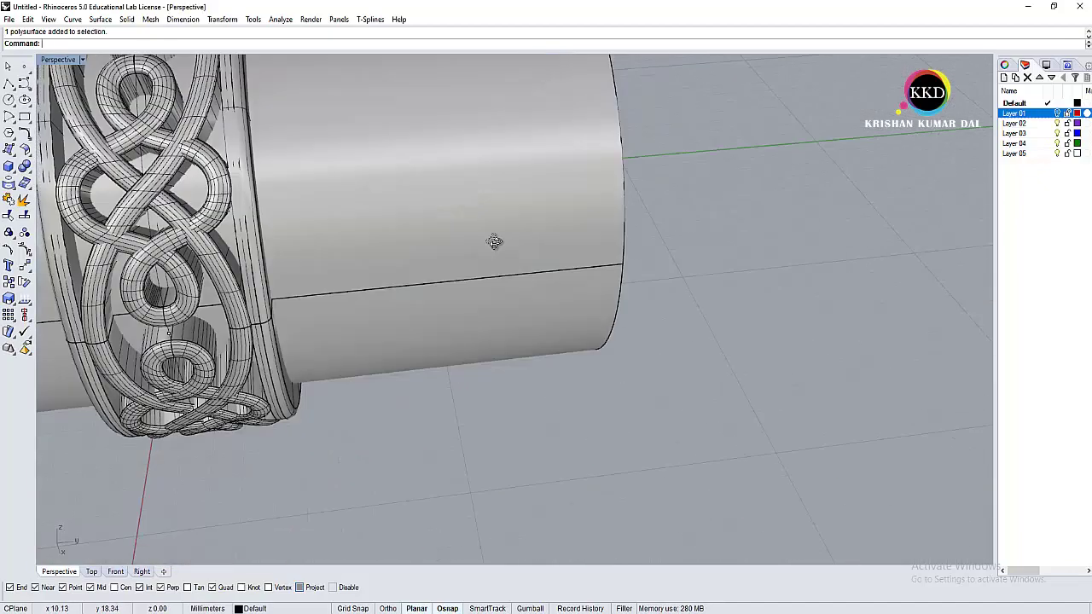
scroll(495, 241, "down", 3)
scroll(555, 334, "down", 2)
key("ctrl+a")
left_click(281, 19)
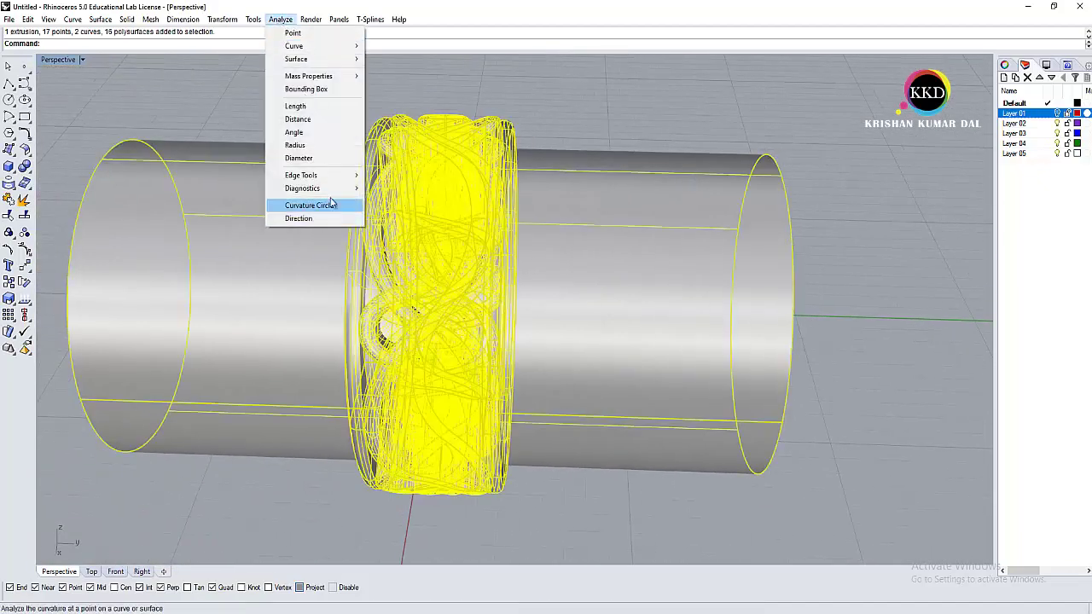
mouse_move(301, 175)
left_click(388, 174)
left_click(82, 171)
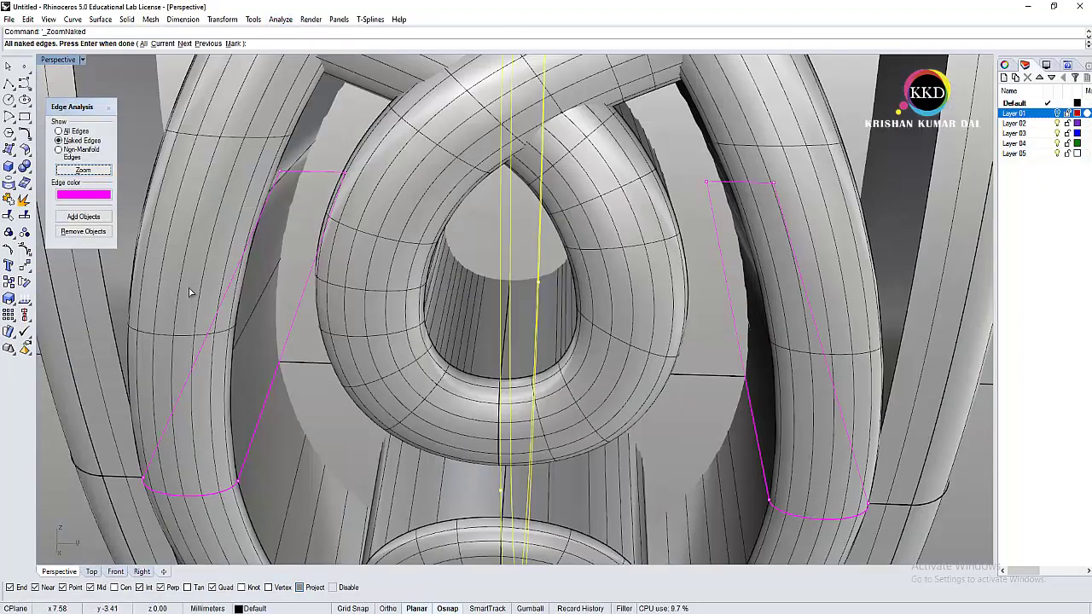
key("Return")
key("Return")
Step: Boolean-subtract the cylinder from the ring band
left_click(253, 296)
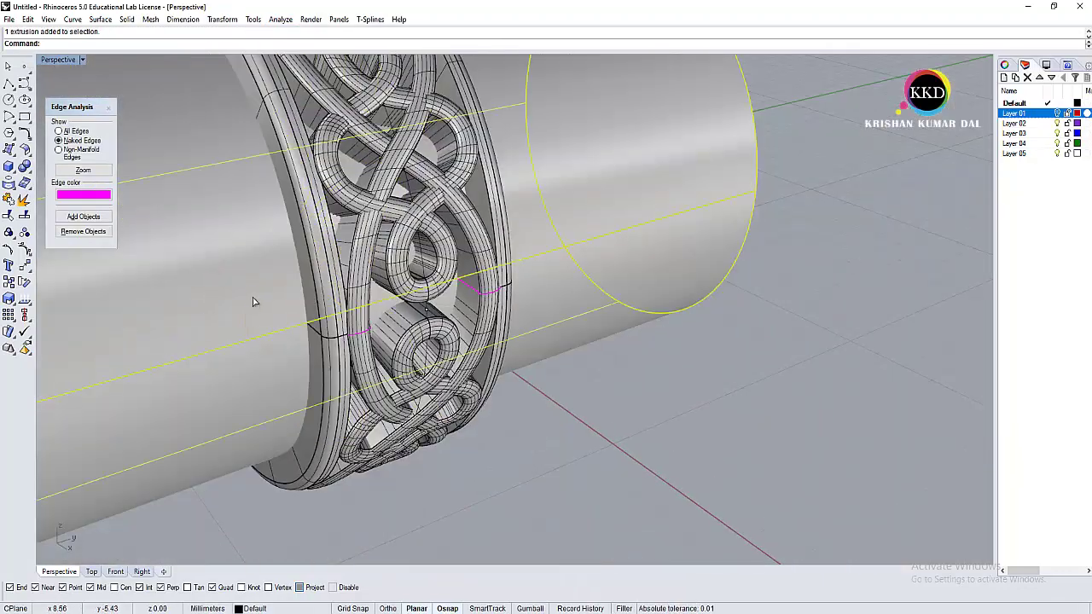
left_click(315, 269)
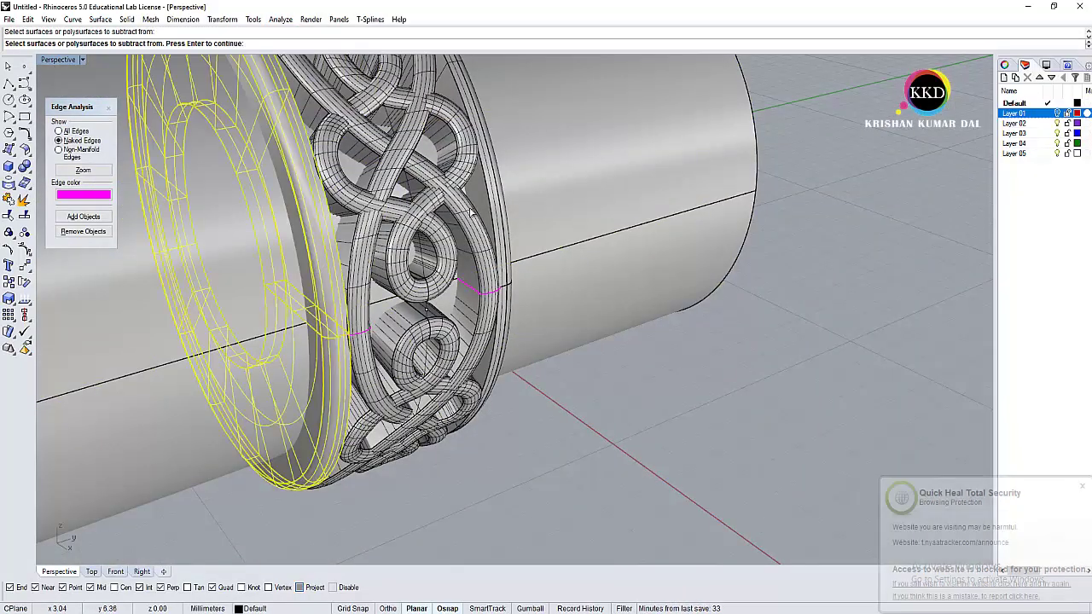
key("Return")
left_click(517, 208)
key("Return")
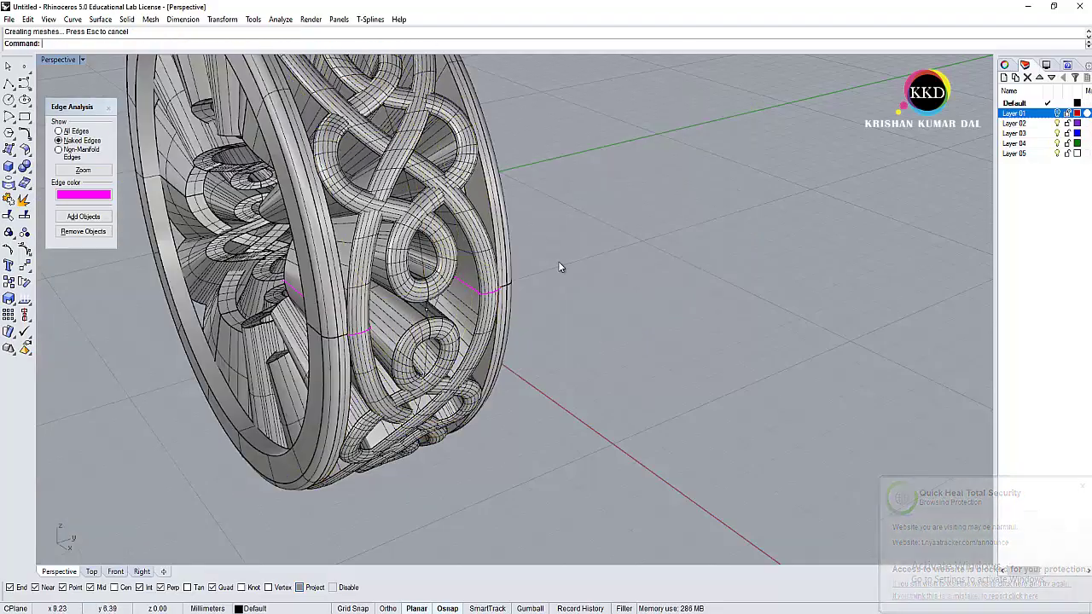
Step: Orbit around the ring and select its two twisted bands, then all objects
right_click_drag(558, 261, 355, 201)
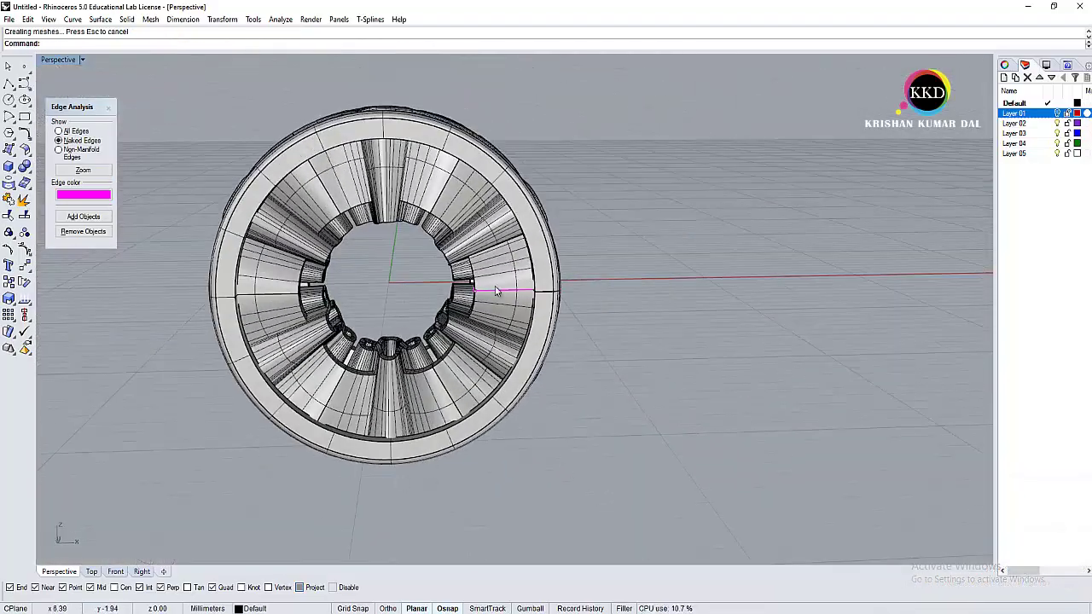
right_click_drag(496, 290, 417, 279)
left_click(417, 278)
left_click(569, 313)
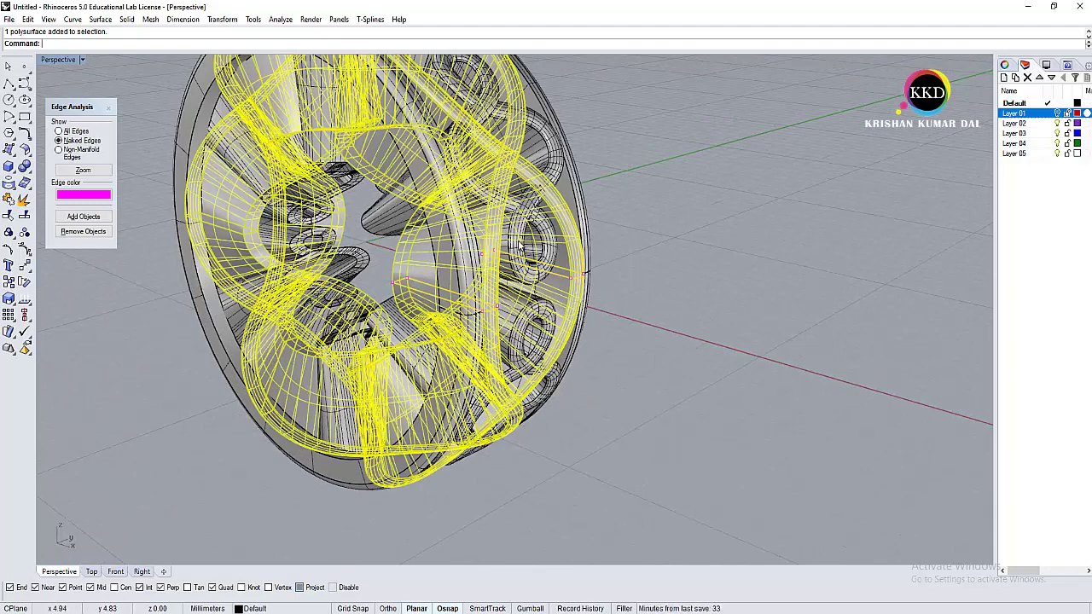
left_click(684, 287)
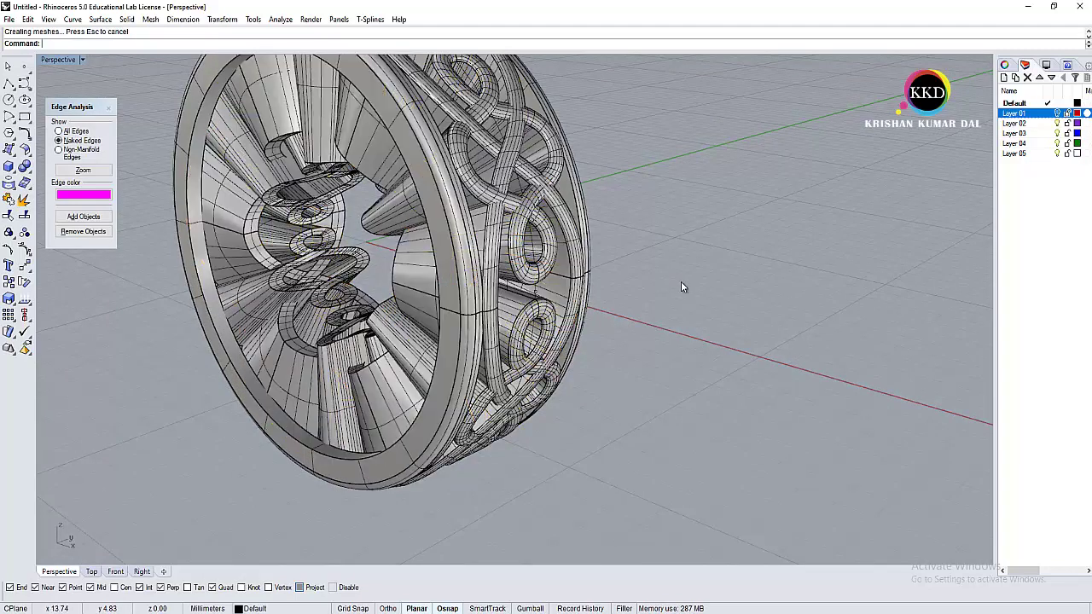
key("ctrl+a")
left_click(280, 19)
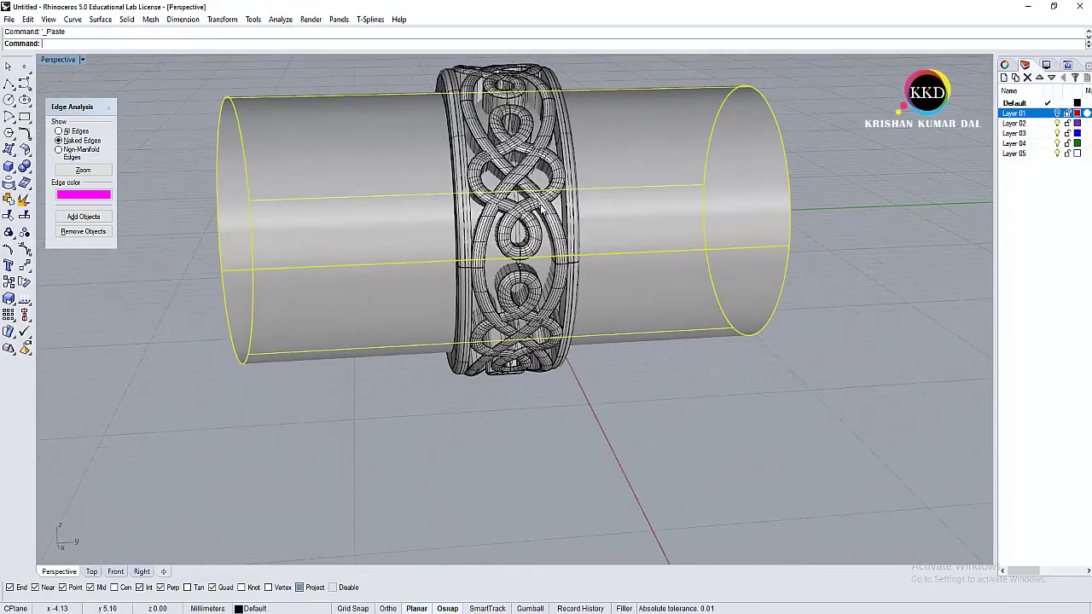
Step: Subtract the cylinder from the ring, leaving the outer band out of the selection
left_click(560, 298)
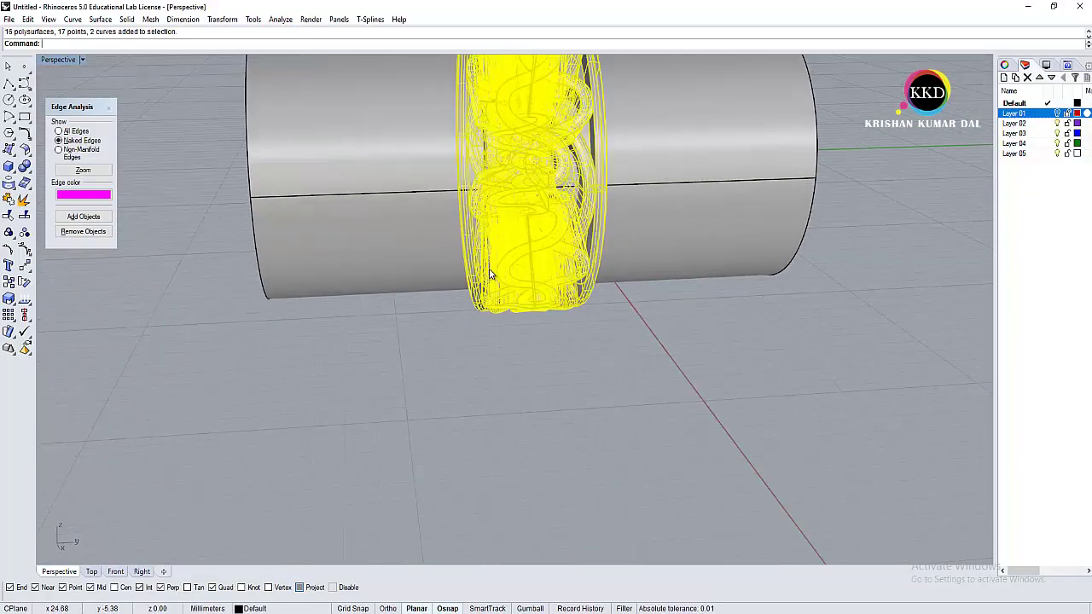
left_click(596, 275, "ctrl")
left_click(610, 229)
key("Return")
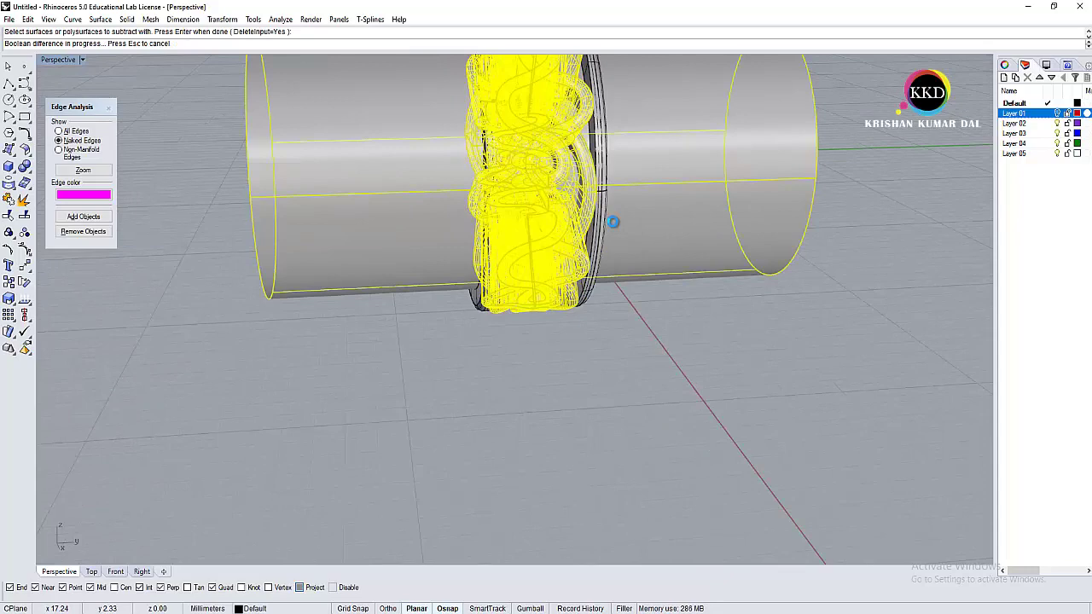